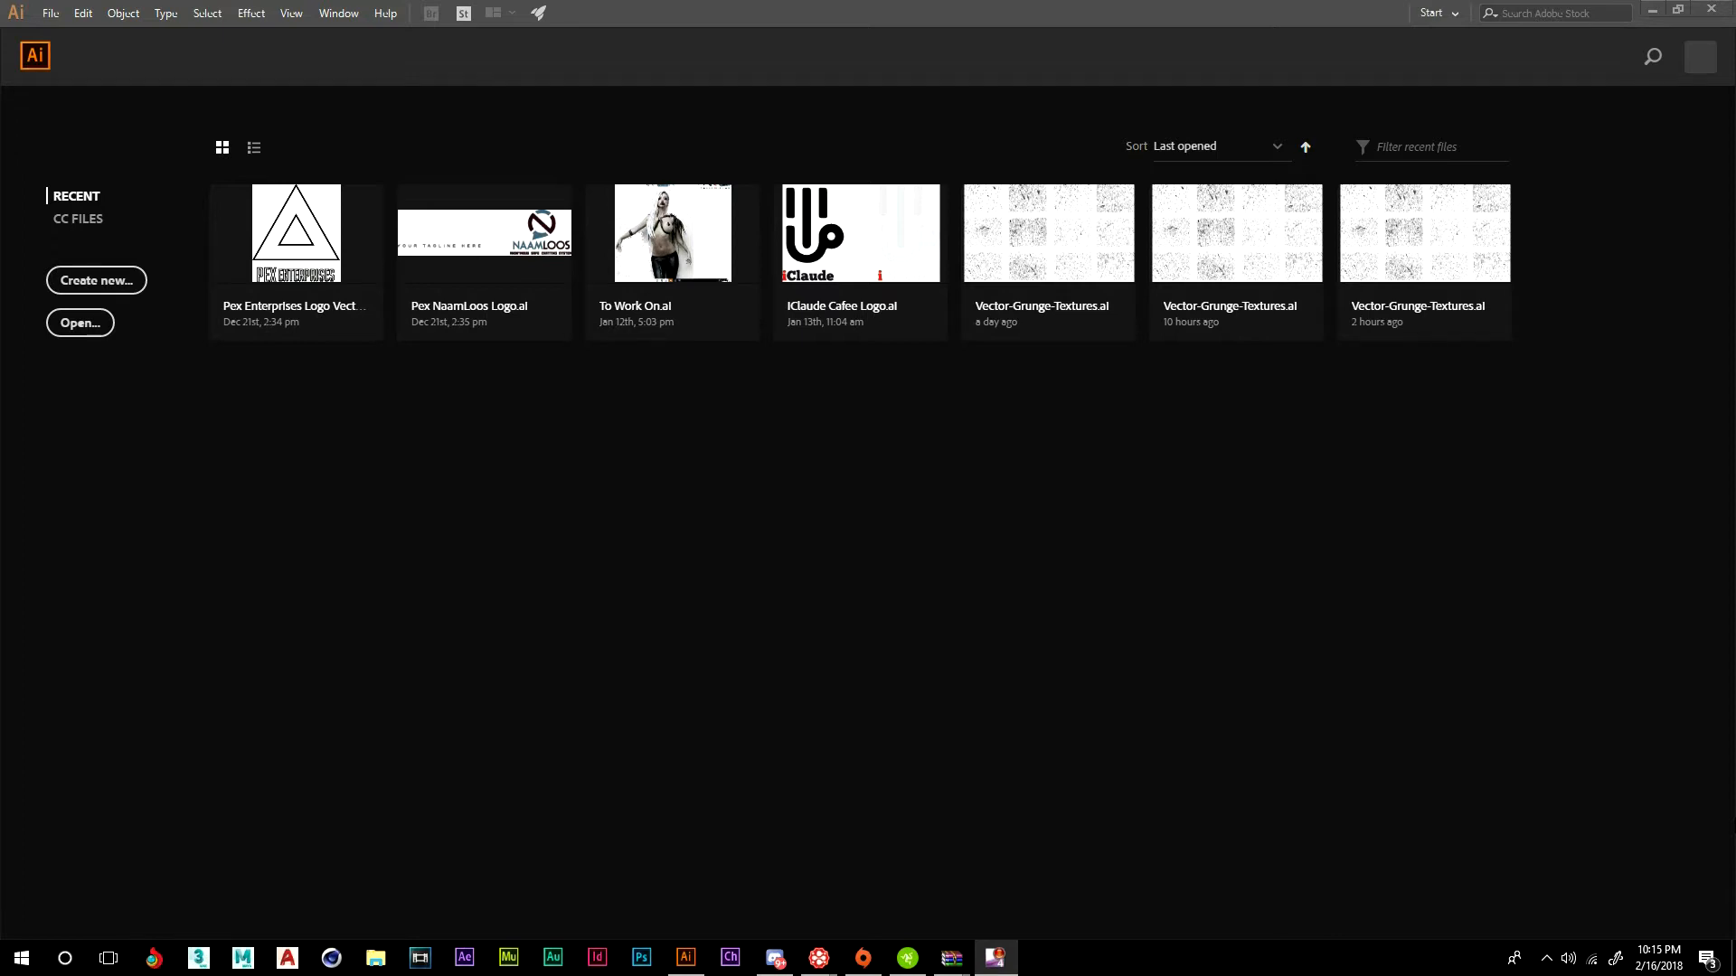
- Create a new landscape A4 document of 841.89 x 595.28 pt from the recent presets and collapse the colour settings
{"action": "left_click", "coordinate": [113, 282]}
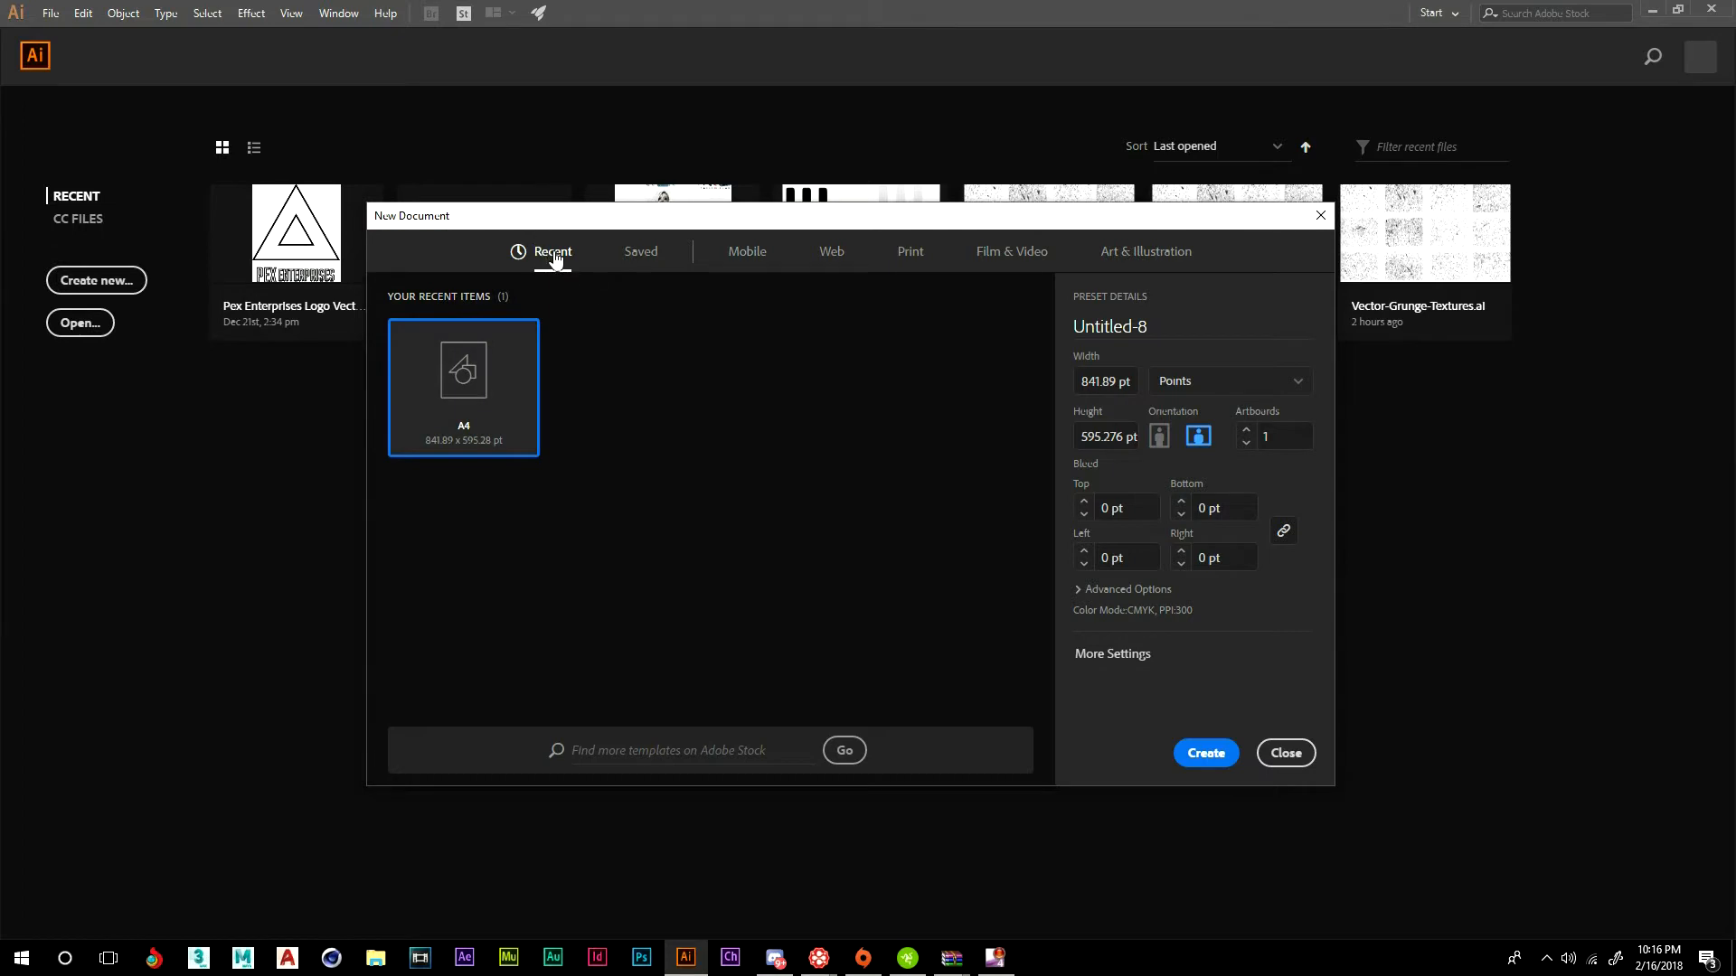
{"action": "left_click", "coordinate": [917, 265]}
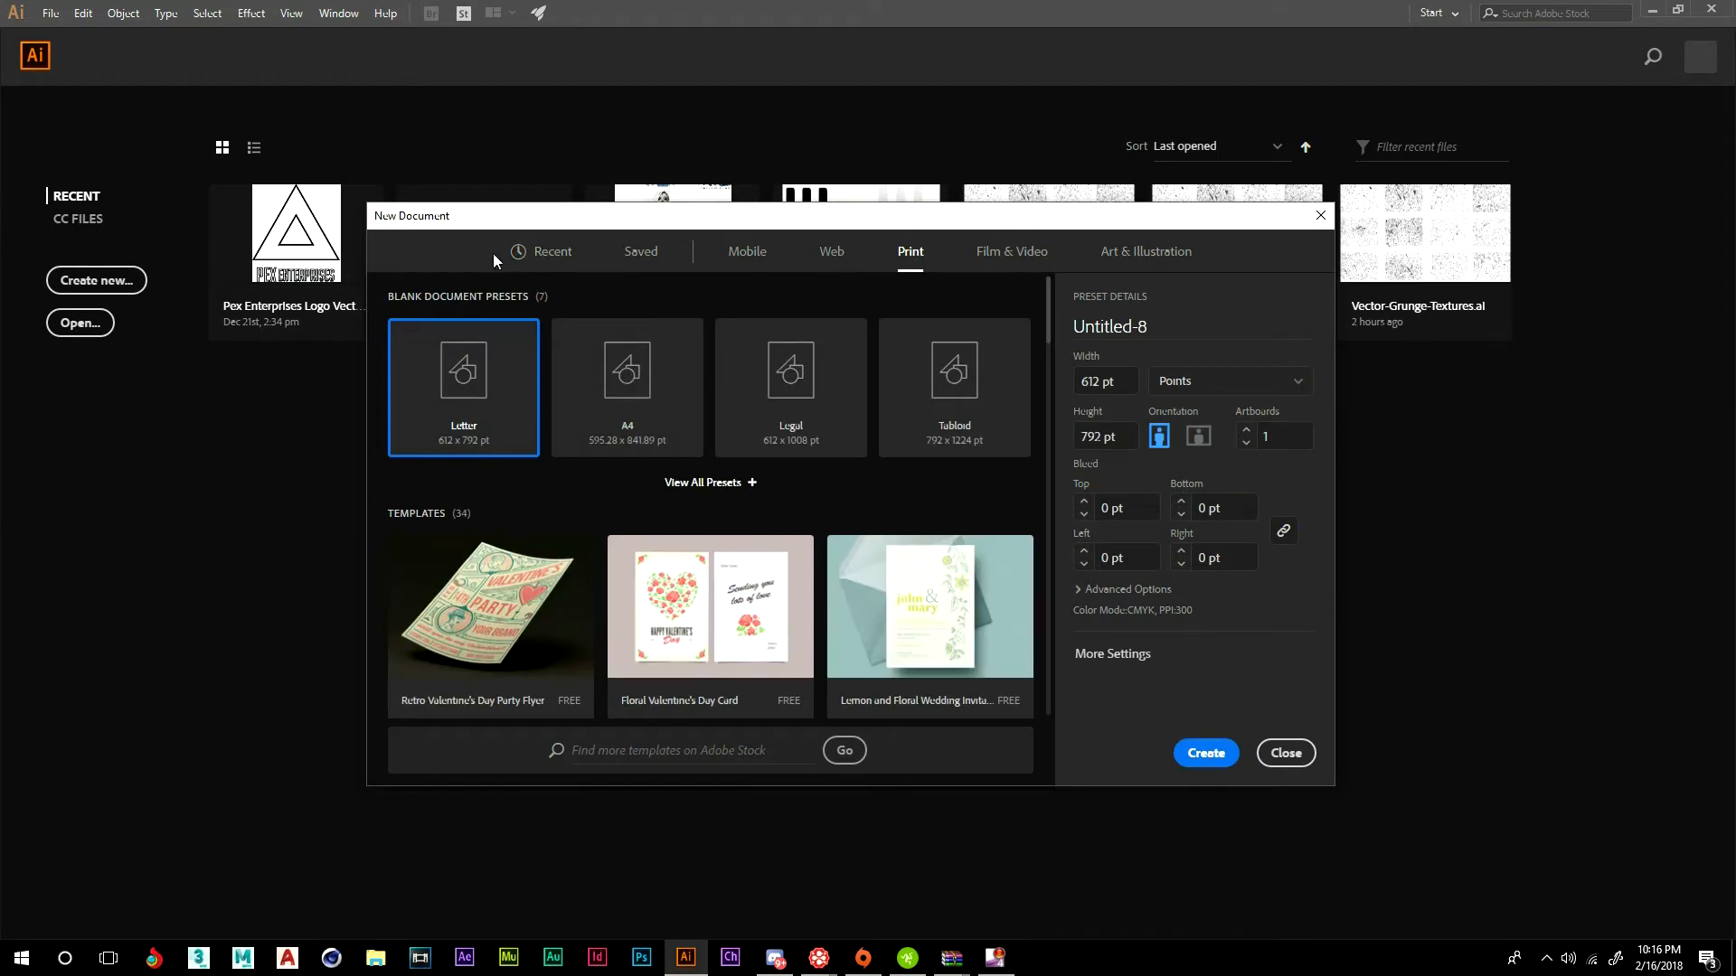
{"action": "left_click", "coordinate": [547, 255]}
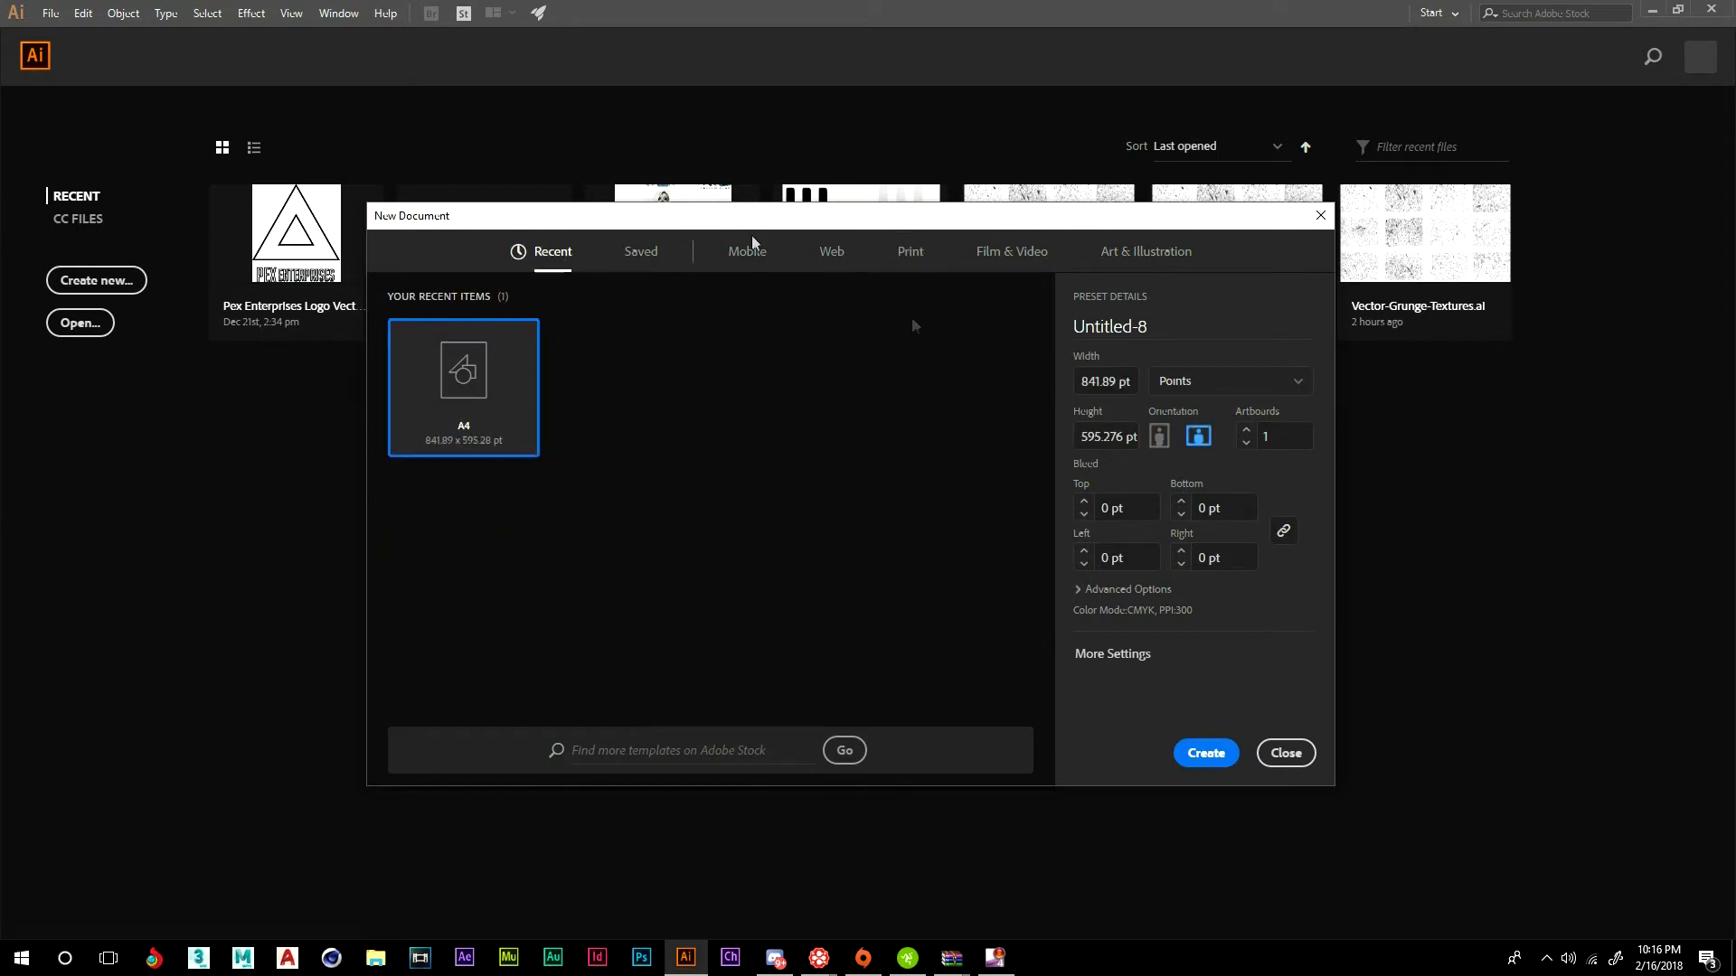
{"action": "left_click", "coordinate": [1208, 754]}
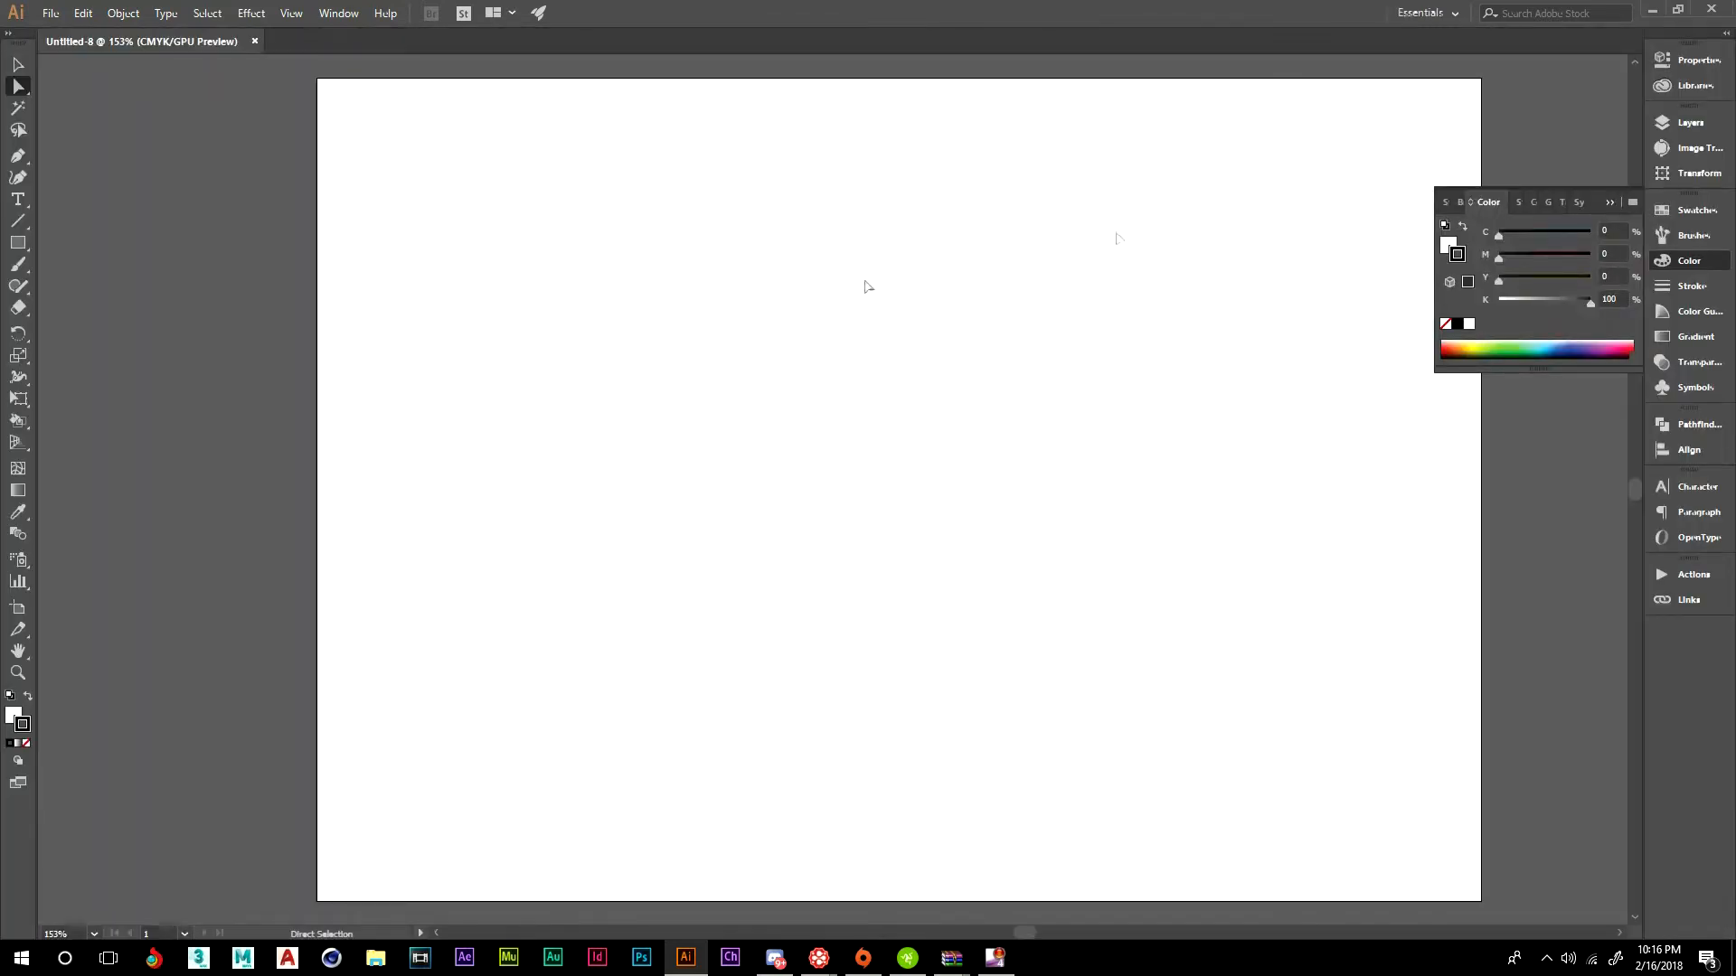
{"action": "left_click", "coordinate": [1611, 202]}
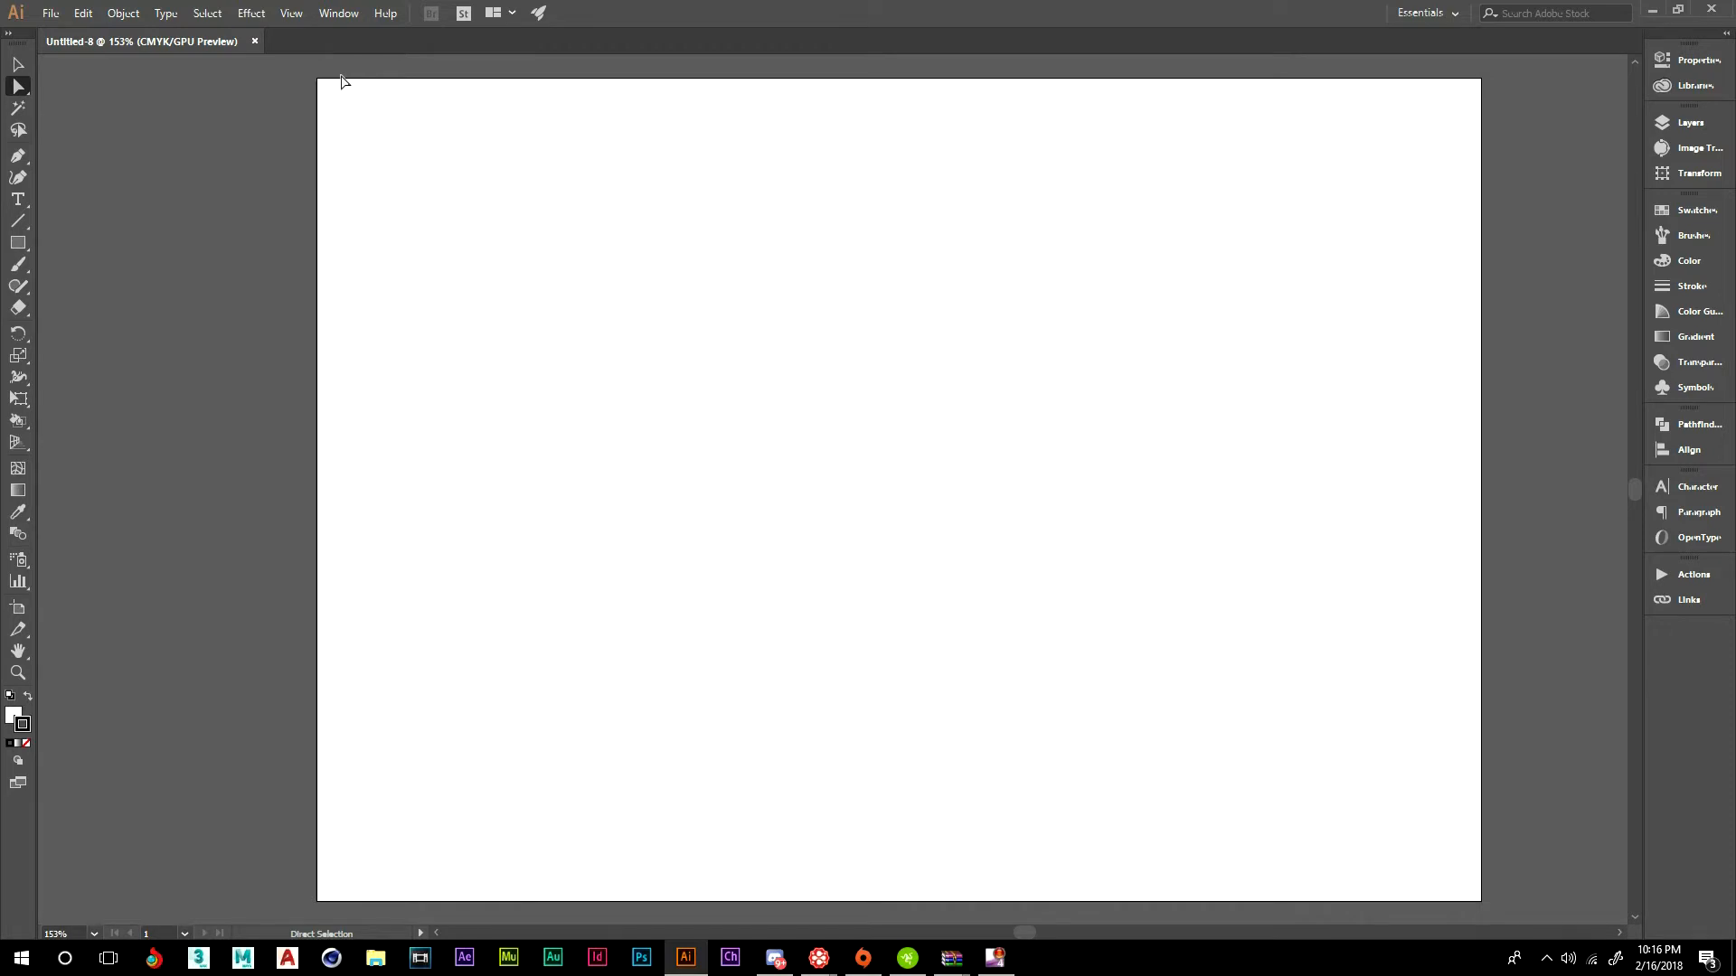
- Draw a closed heart outline with the Pen tool in the upper middle of the artboard, using no fill and a black stroke
{"action": "left_click", "coordinate": [18, 155]}
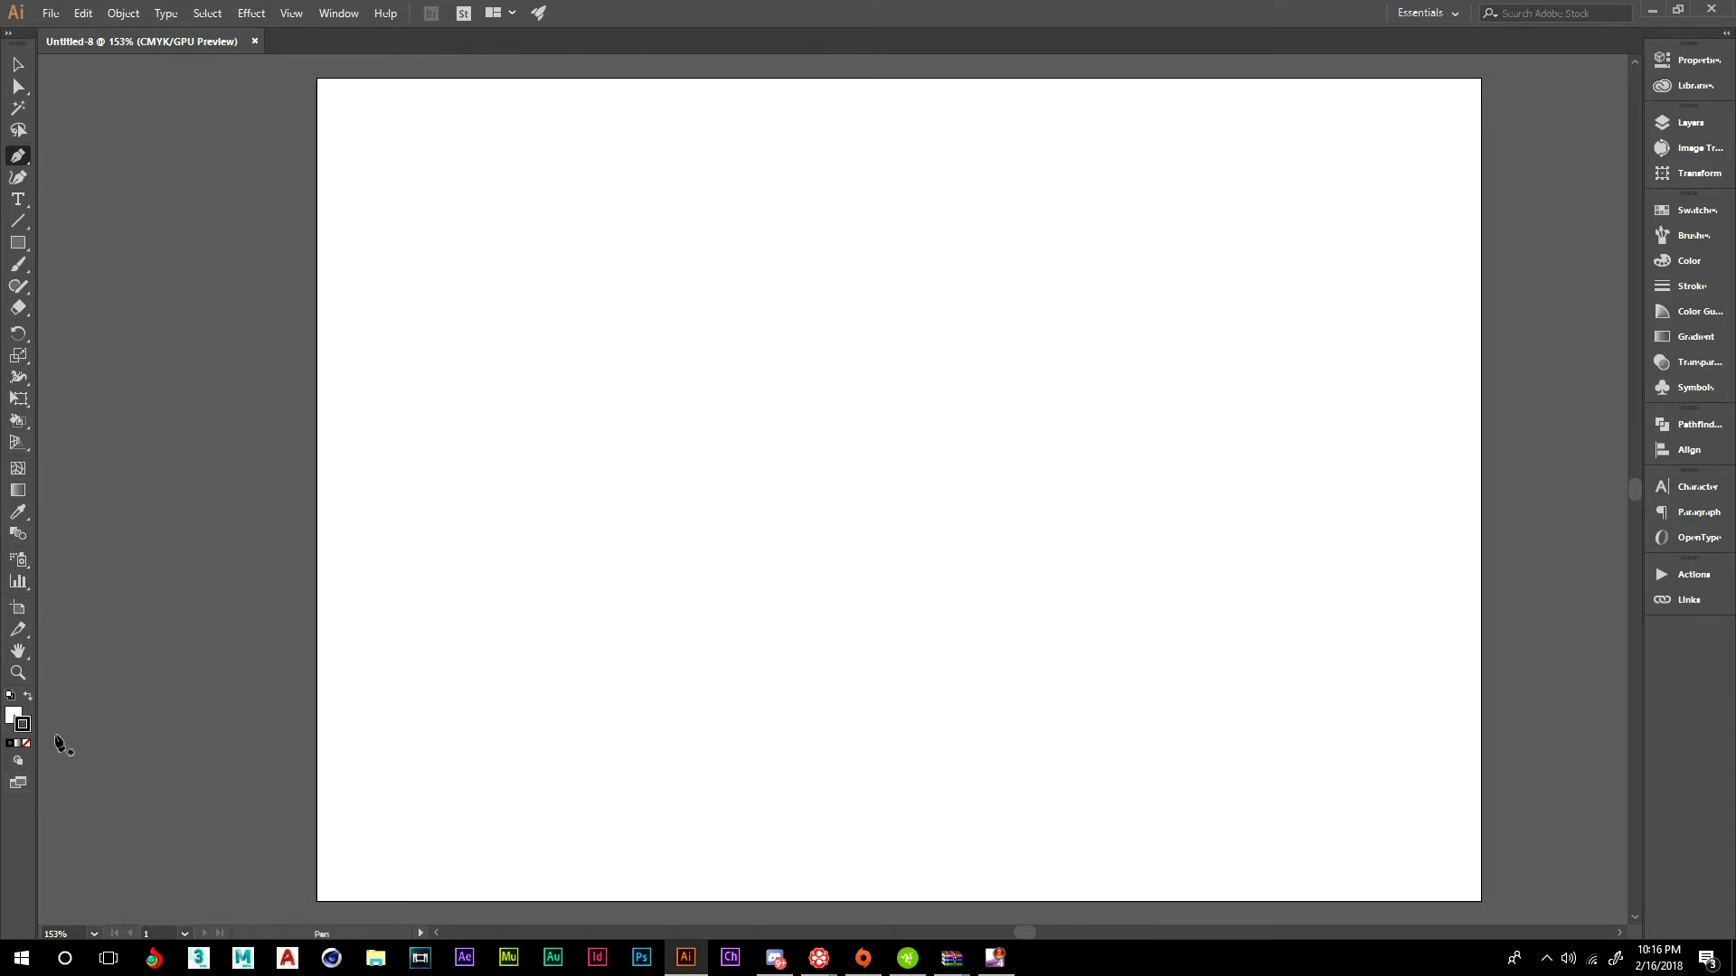
{"action": "left_click", "coordinate": [9, 743]}
{"action": "left_click", "coordinate": [26, 743]}
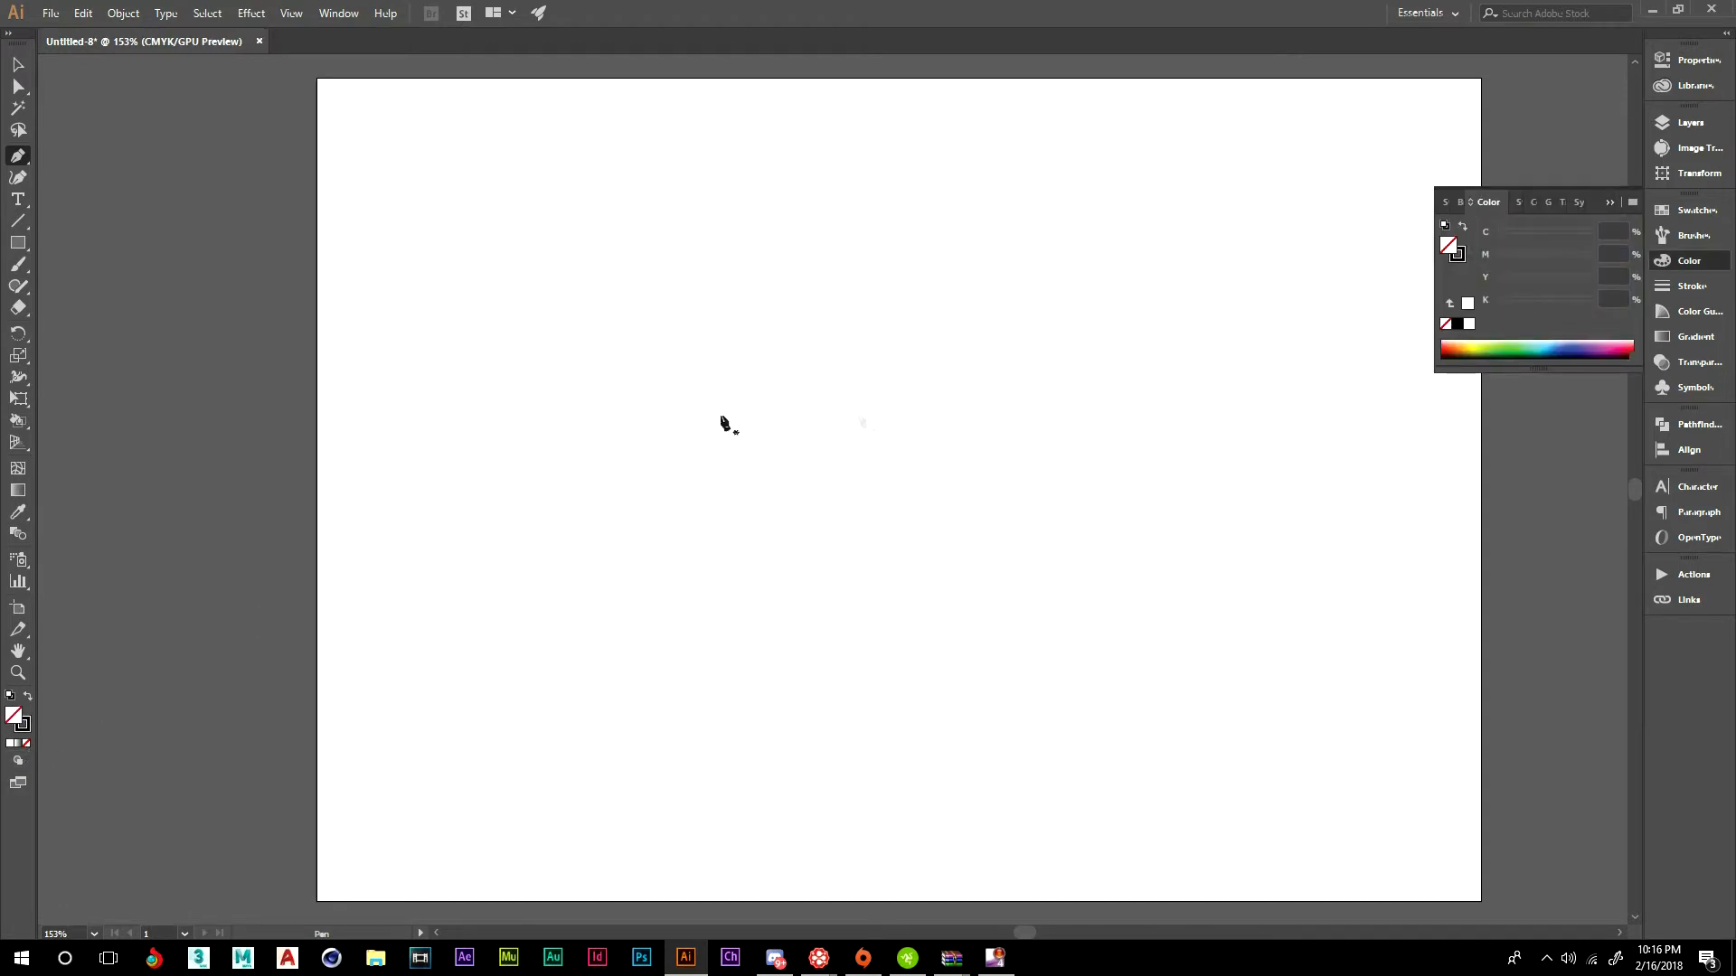
{"action": "left_click_drag", "start_coordinate": [942, 353], "coordinate": [872, 341]}
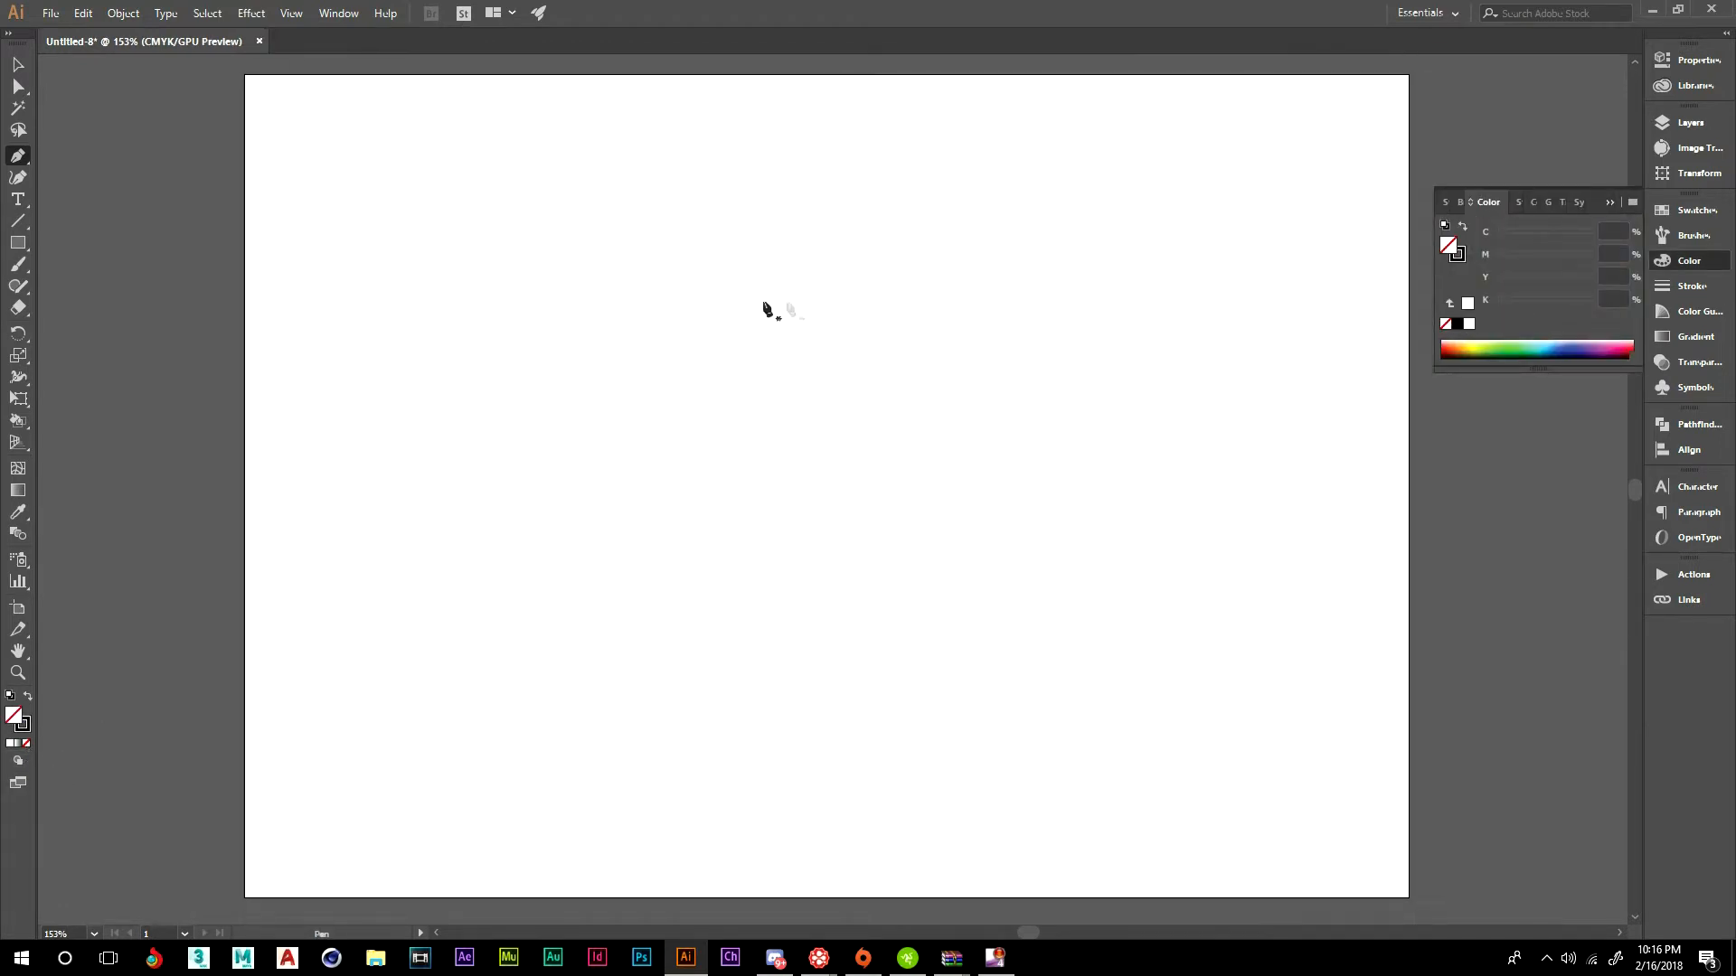
{"action": "key", "text": "alt"}
{"action": "left_click_drag", "start_coordinate": [779, 202], "coordinate": [843, 284]}
{"action": "left_click", "coordinate": [839, 121]}
{"action": "left_click_drag", "start_coordinate": [839, 116], "coordinate": [830, 362]}
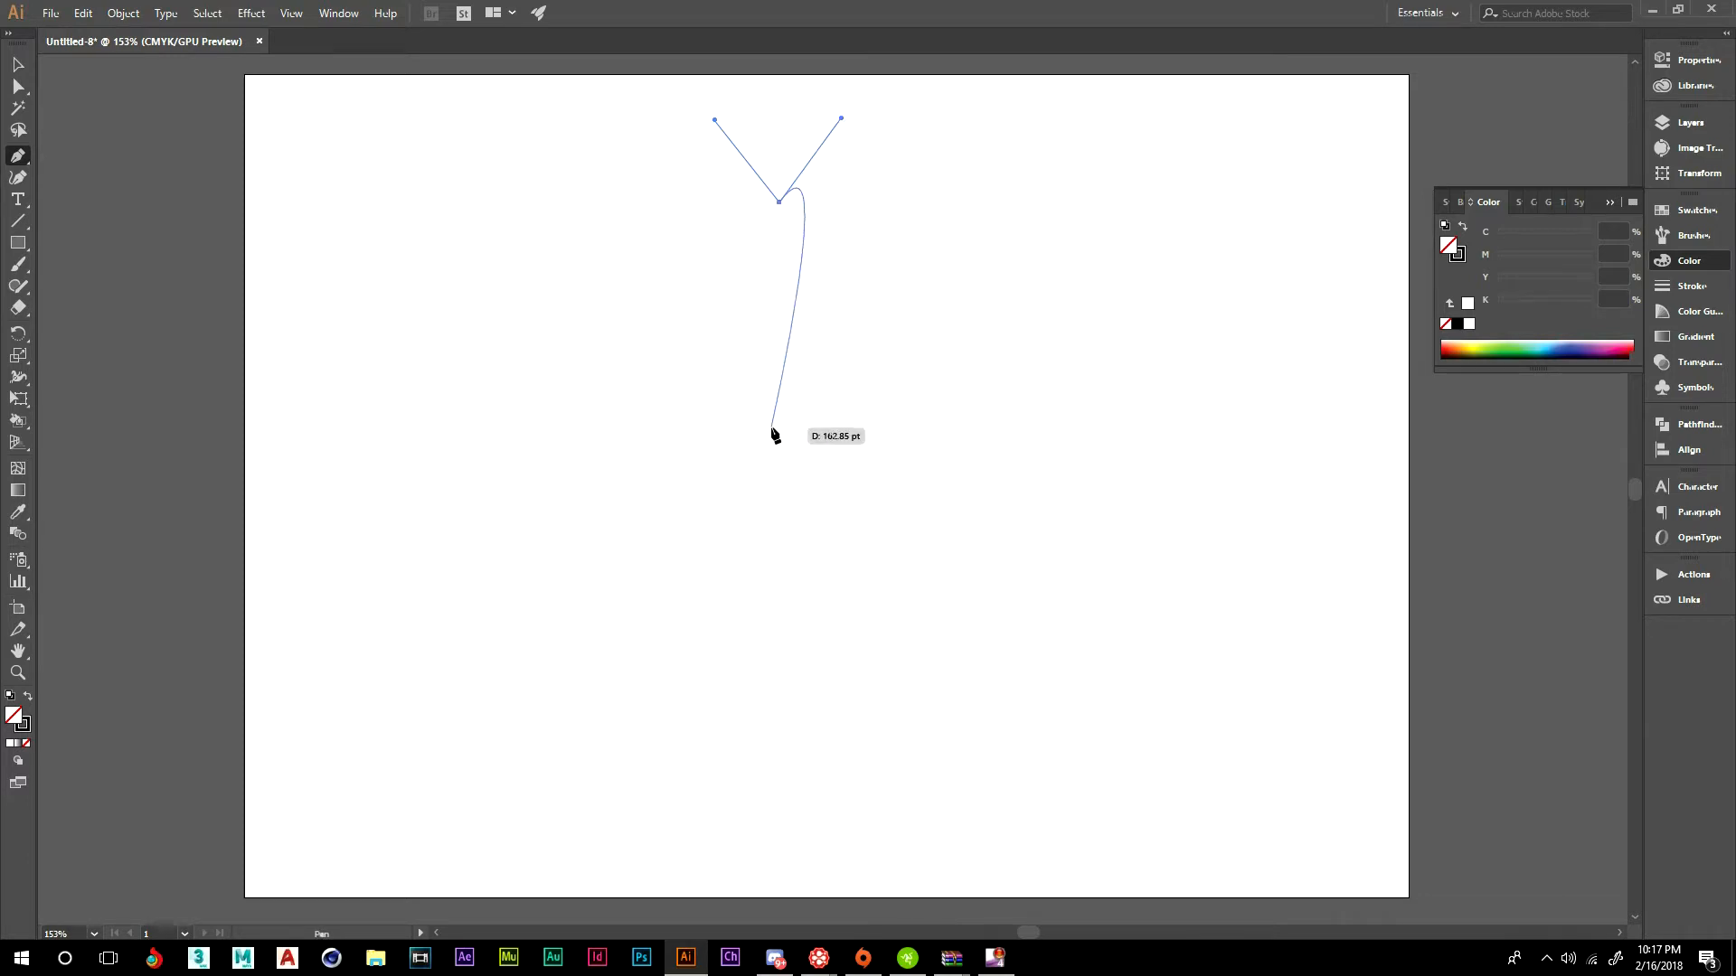
{"action": "left_click_drag", "start_coordinate": [779, 480], "coordinate": [533, 236]}
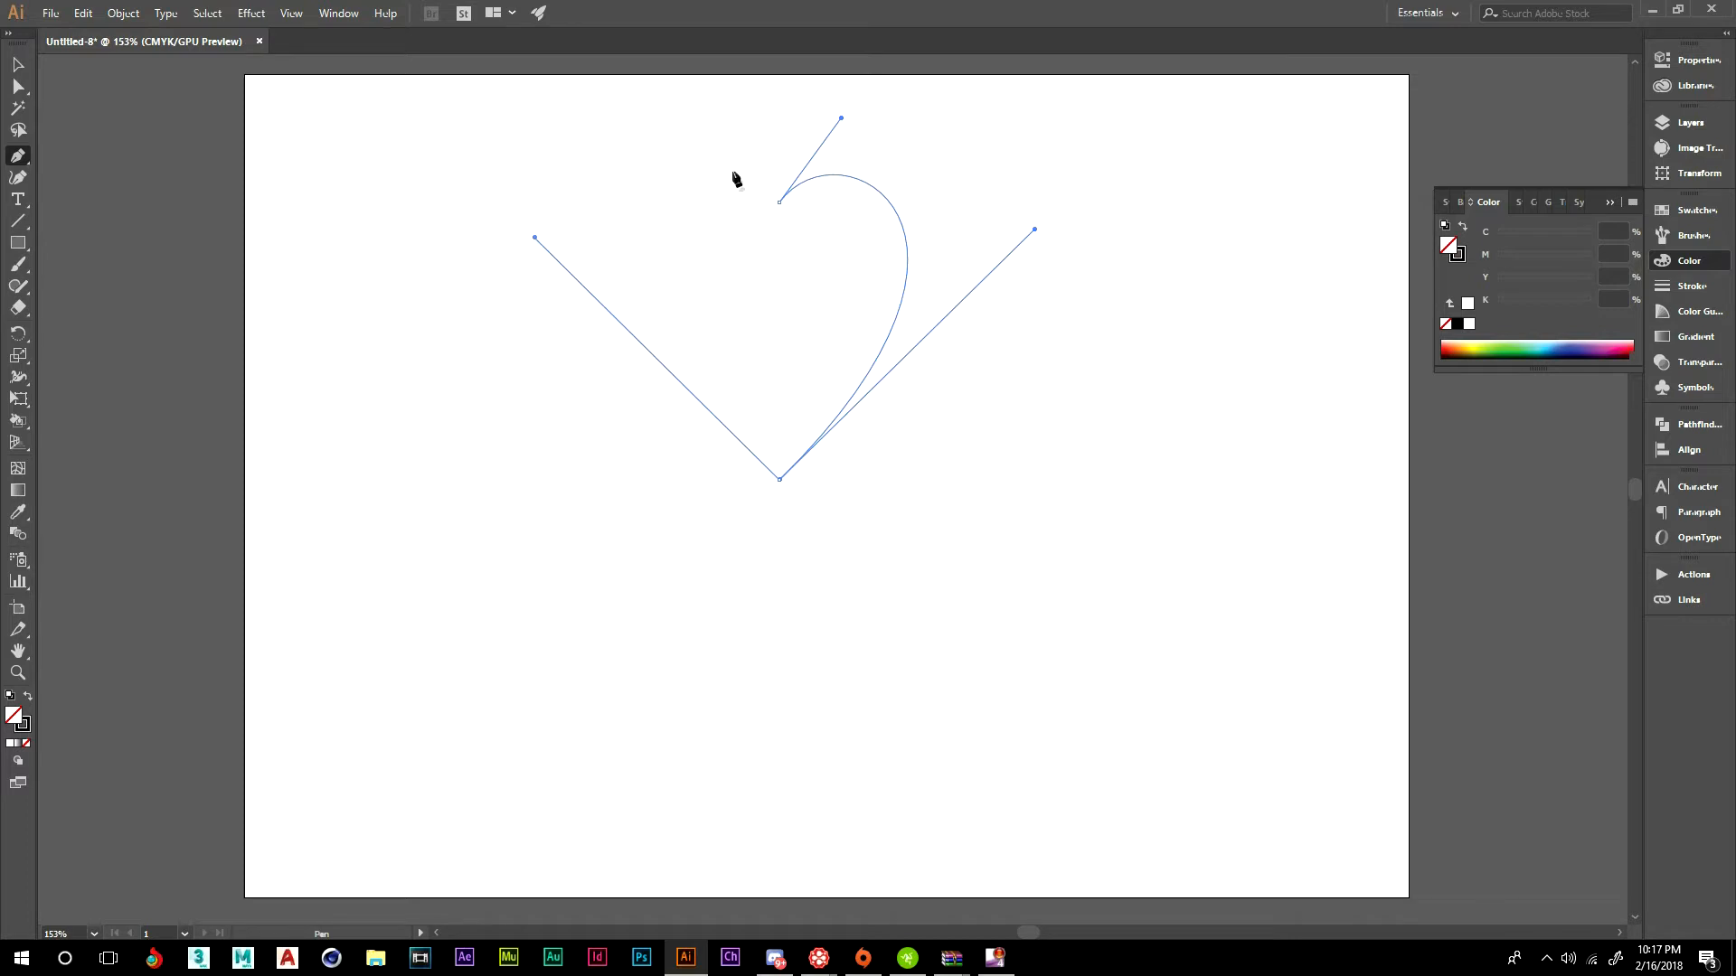
{"action": "mouse_move", "coordinate": [779, 204]}
{"action": "left_mouse_down"}
{"action": "mouse_move", "coordinate": [858, 287]}
{"action": "mouse_move", "coordinate": [838, 290]}
{"action": "left_mouse_up"}
{"action": "left_click", "coordinate": [19, 68]}
{"action": "left_click", "coordinate": [503, 281]}
{"action": "left_click", "coordinate": [792, 213]}
- Lower the heart's top notch anchor point, keeping it above the bottom tip, and steepen its direction handles to round the lobes
{"action": "left_click", "coordinate": [18, 86]}
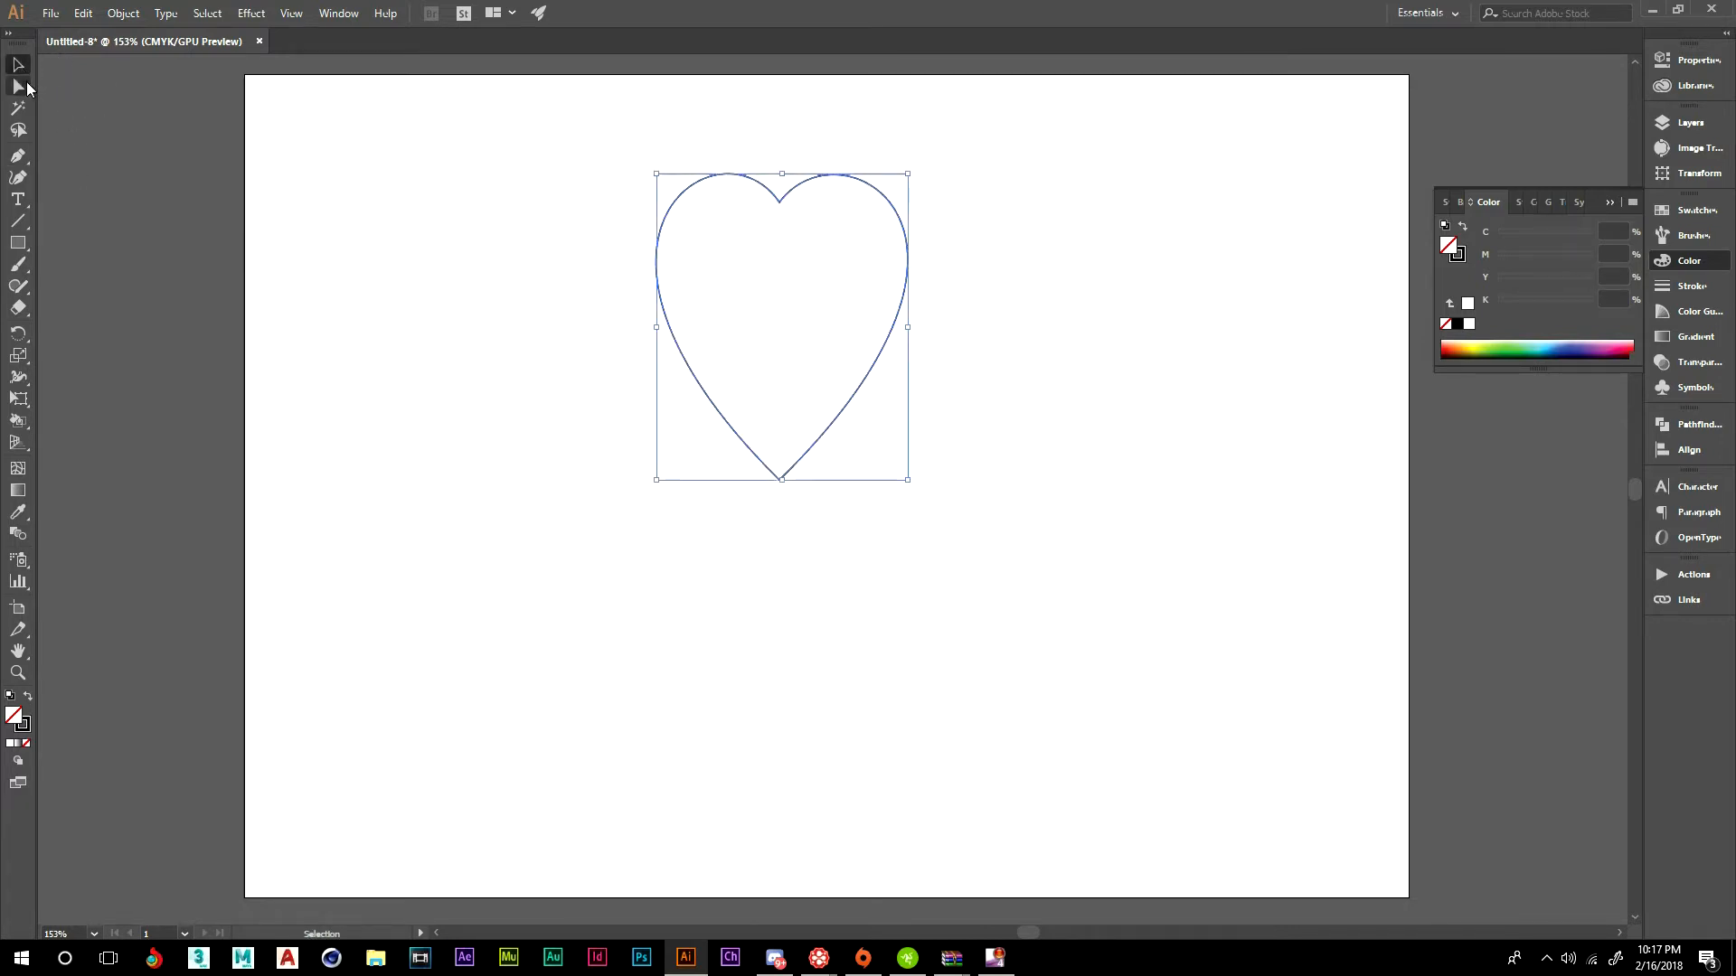
{"action": "left_click", "coordinate": [778, 203]}
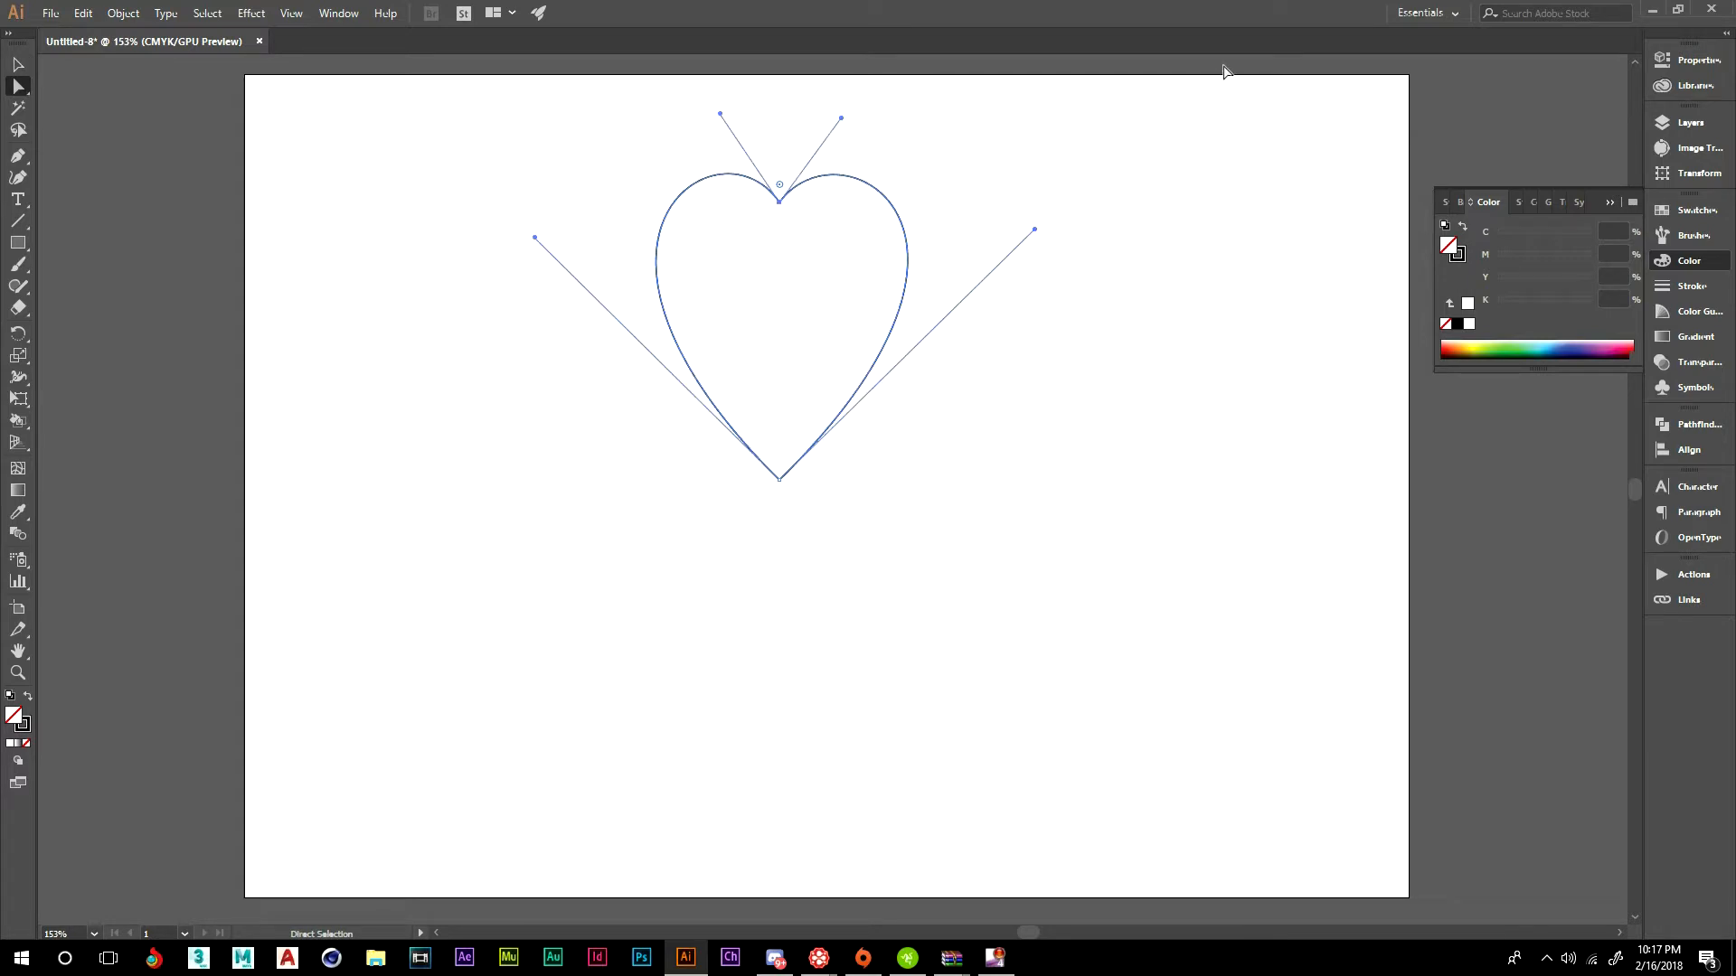
{"action": "key", "text": "Down"}
{"action": "key", "text": "Down"}
{"action": "key", "text": "Down"}
{"action": "key", "text": "Down"}
{"action": "key", "text": "Down"}
{"action": "key", "text": "Down"}
{"action": "key", "text": "Down"}
{"action": "key", "text": "Down"}
{"action": "key", "text": "Right"}
{"action": "key", "text": "Down"}
{"action": "key", "text": "Down"}
{"action": "key", "text": "Down"}
{"action": "key", "text": "Down"}
{"action": "key", "text": "Down"}
{"action": "key", "text": "Down"}
{"action": "key", "text": "Down"}
{"action": "key", "text": "Down"}
{"action": "key", "text": "Down"}
{"action": "key", "text": "Down"}
{"action": "key", "text": "Down"}
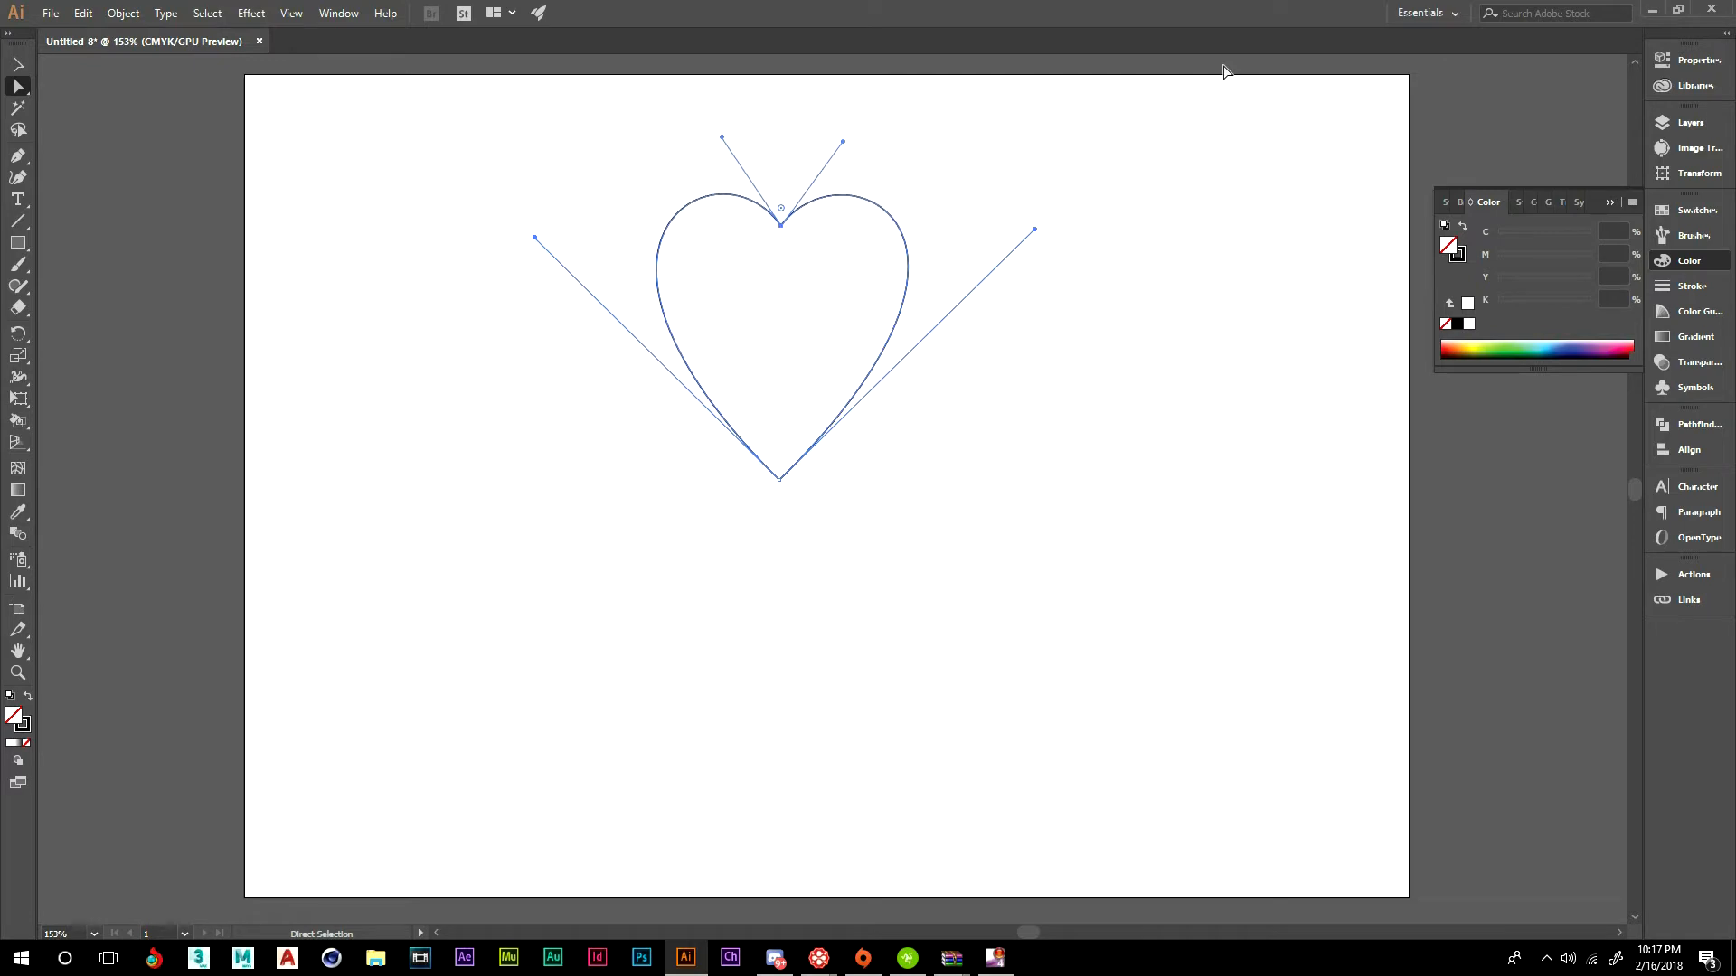
{"action": "key", "text": "Down"}
{"action": "key", "text": "Down"}
{"action": "key", "text": "Down"}
{"action": "key", "text": "Down"}
{"action": "key", "text": "Down"}
{"action": "key", "text": "Down"}
{"action": "key", "text": "Down"}
{"action": "key", "text": "Down"}
{"action": "key", "text": "Down"}
{"action": "key", "text": "Down"}
{"action": "key", "text": "Down"}
{"action": "key", "text": "Down"}
{"action": "key", "text": "Down"}
{"action": "key", "text": "Down"}
{"action": "key", "text": "Down"}
{"action": "key", "text": "Down"}
{"action": "key", "text": "Down"}
{"action": "key", "text": "Down"}
{"action": "key", "text": "Down"}
{"action": "key", "text": "Down"}
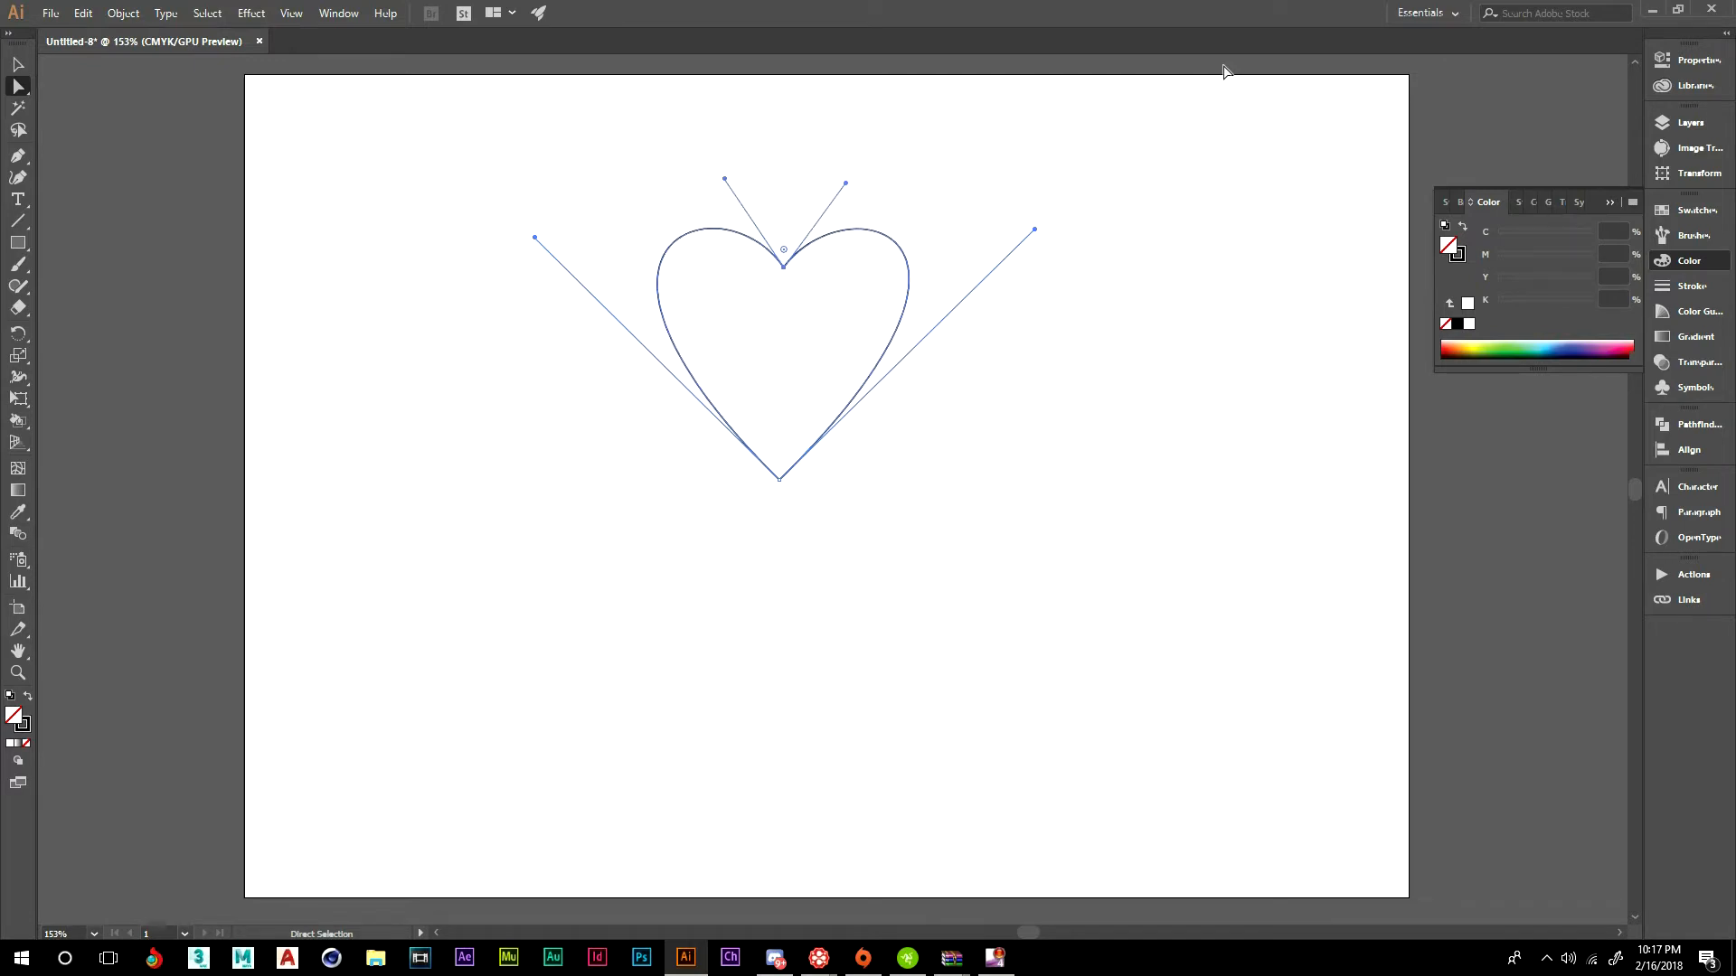
{"action": "key", "text": "Down"}
{"action": "key", "text": "Down"}
{"action": "key", "text": "Left"}
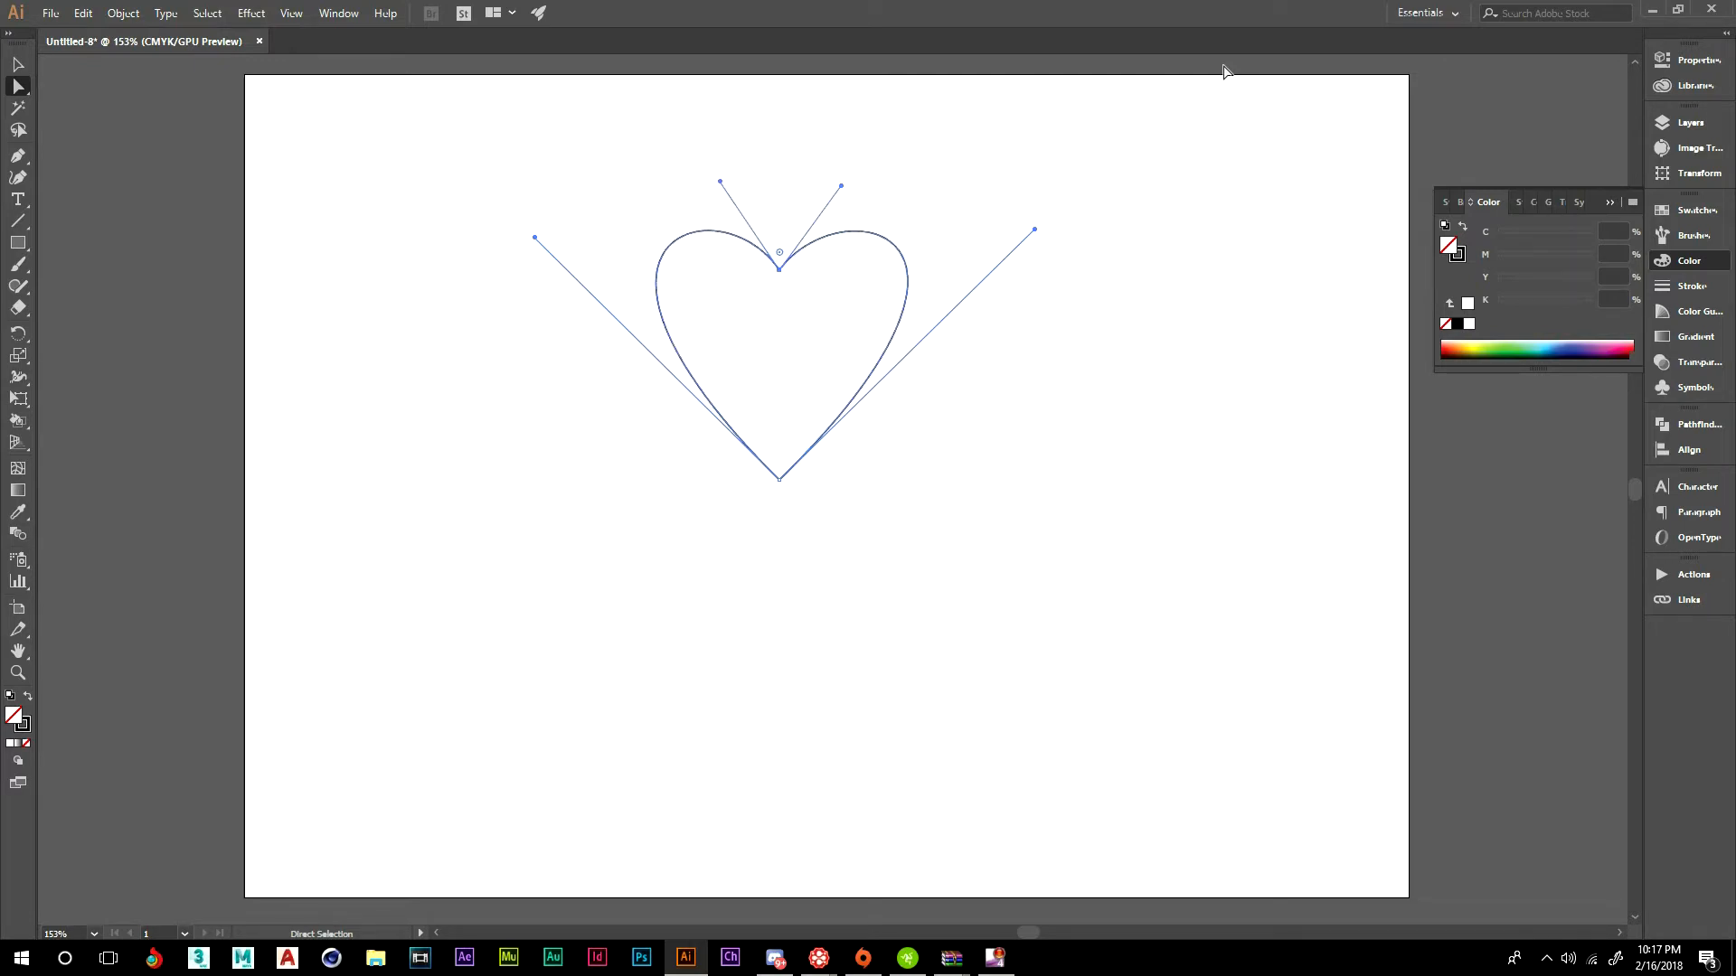
{"action": "key", "text": "Down"}
{"action": "left_click_drag", "start_coordinate": [721, 182], "coordinate": [806, 181]}
{"action": "left_click", "coordinate": [929, 177]}
- Enlarge the whole heart with Free Transform and position it in the centre of the artboard
{"action": "left_click_drag", "start_coordinate": [590, 148], "coordinate": [1046, 542]}
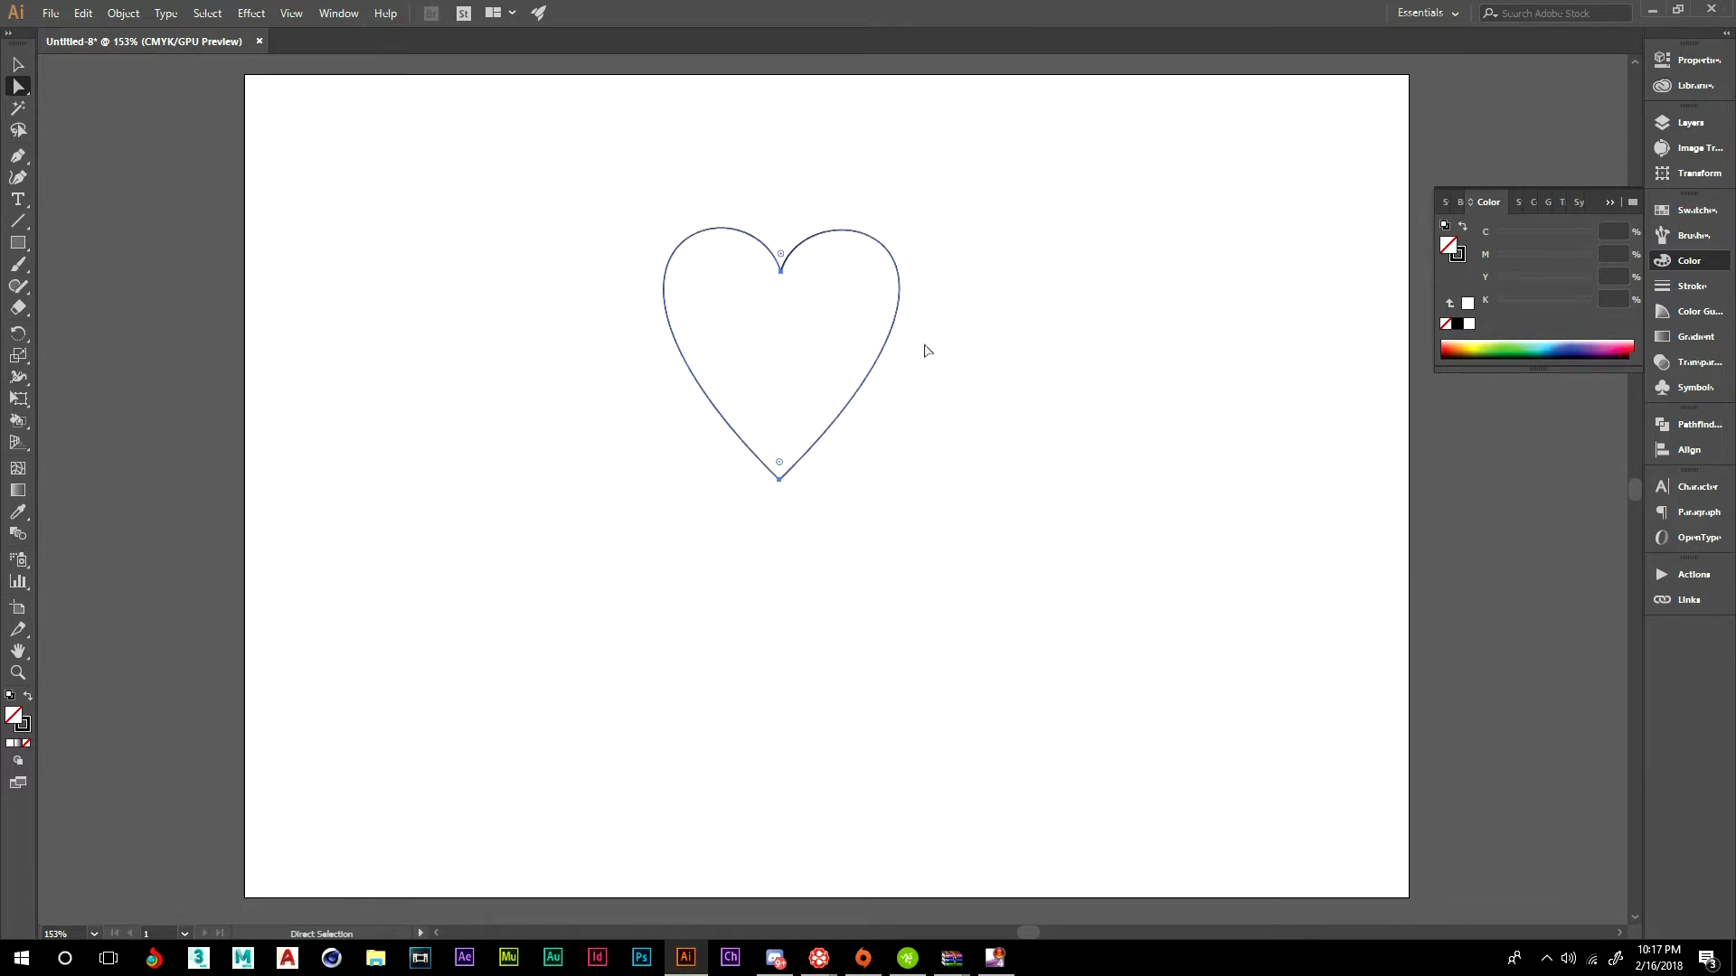
{"action": "key", "text": "e"}
{"action": "left_click_drag", "start_coordinate": [904, 223], "coordinate": [1001, 108]}
{"action": "left_click_drag", "start_coordinate": [795, 172], "coordinate": [851, 287]}
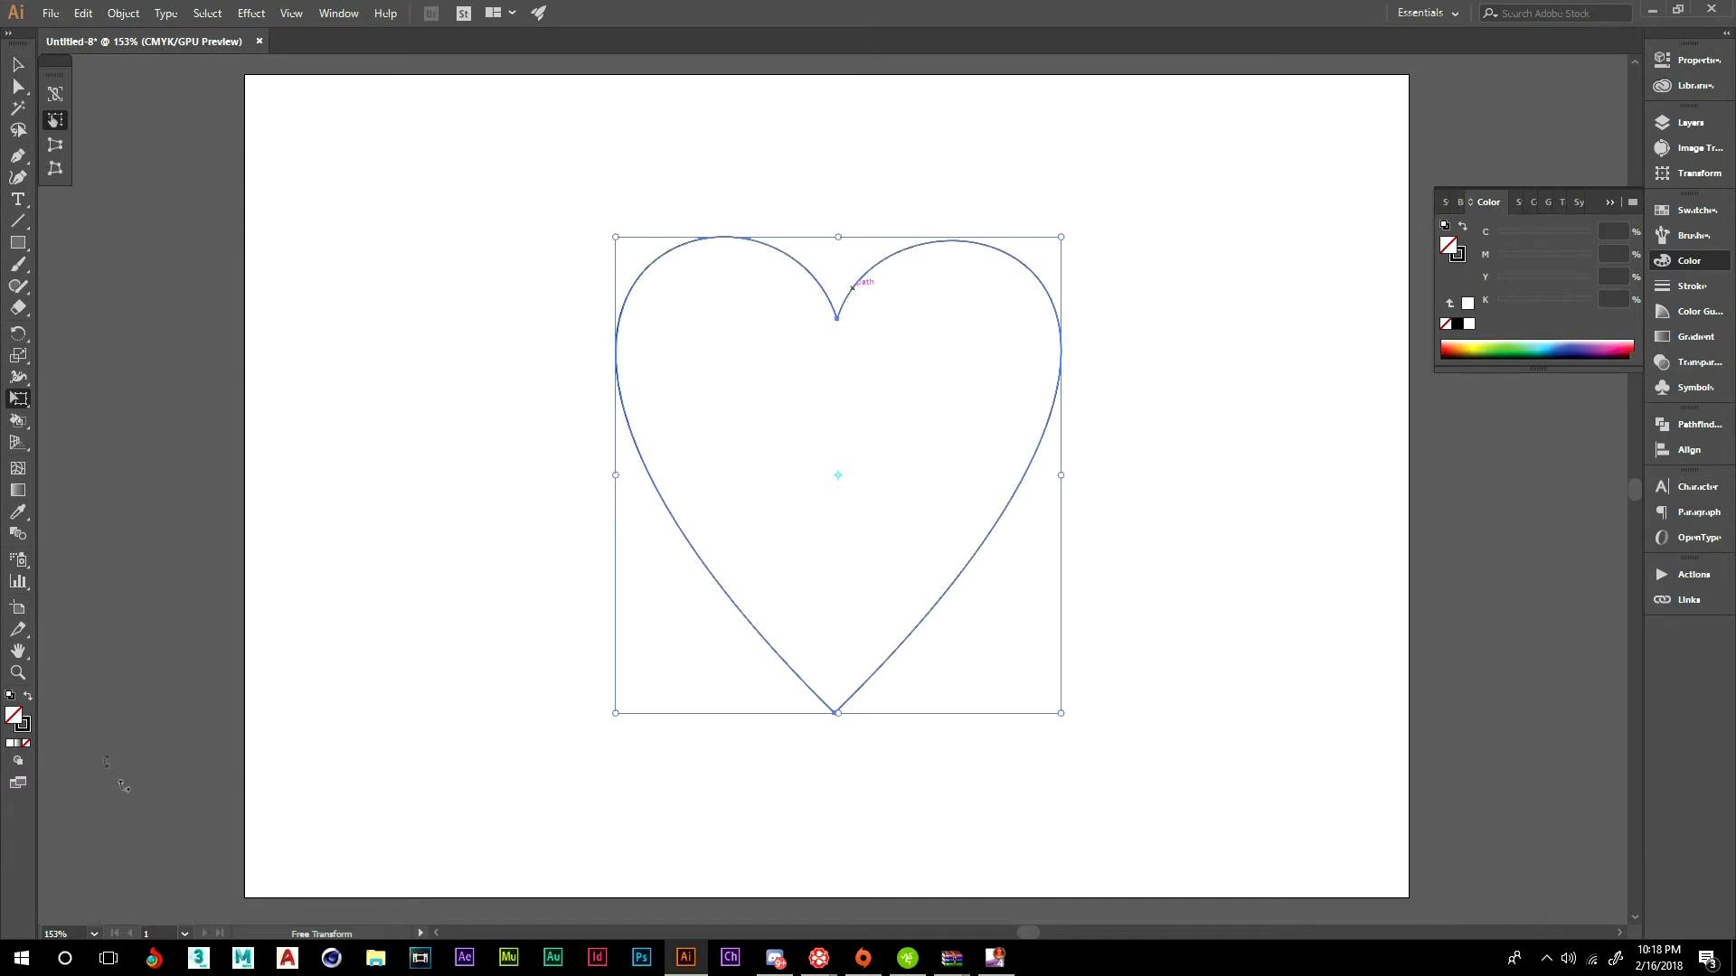
- Swap the heart's fill and stroke so it is solid black without an outline, and deselect it
{"action": "left_click", "coordinate": [28, 697]}
{"action": "key", "text": "a"}
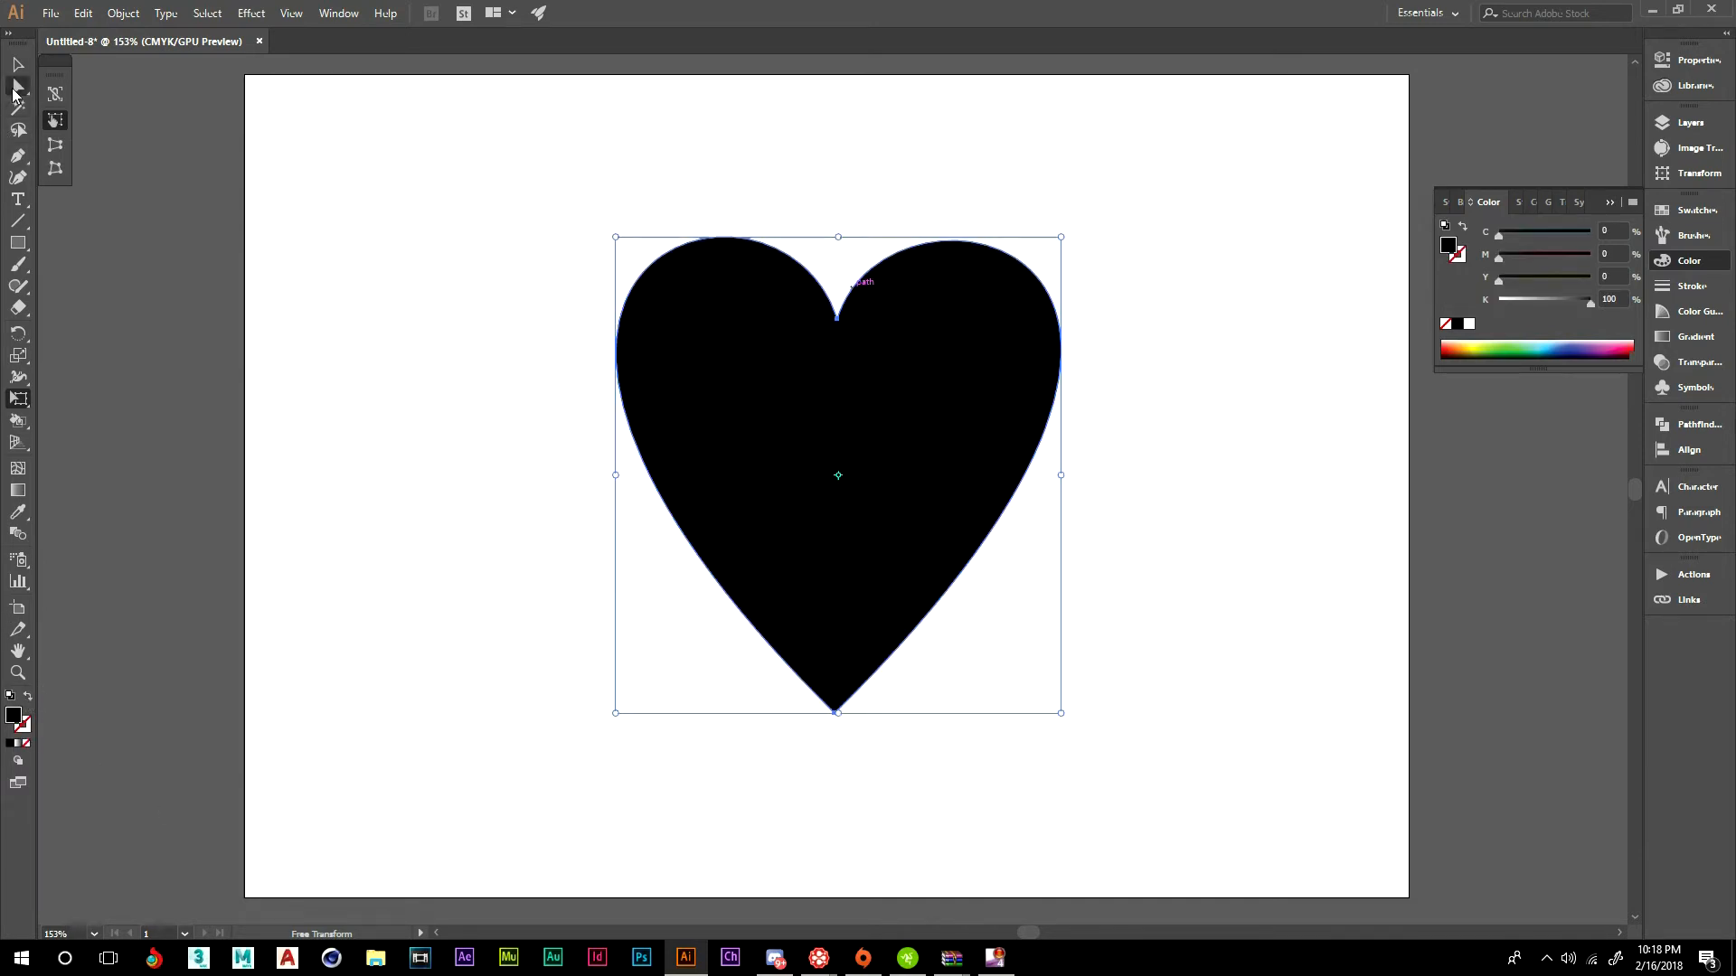
{"action": "left_click", "coordinate": [517, 406]}
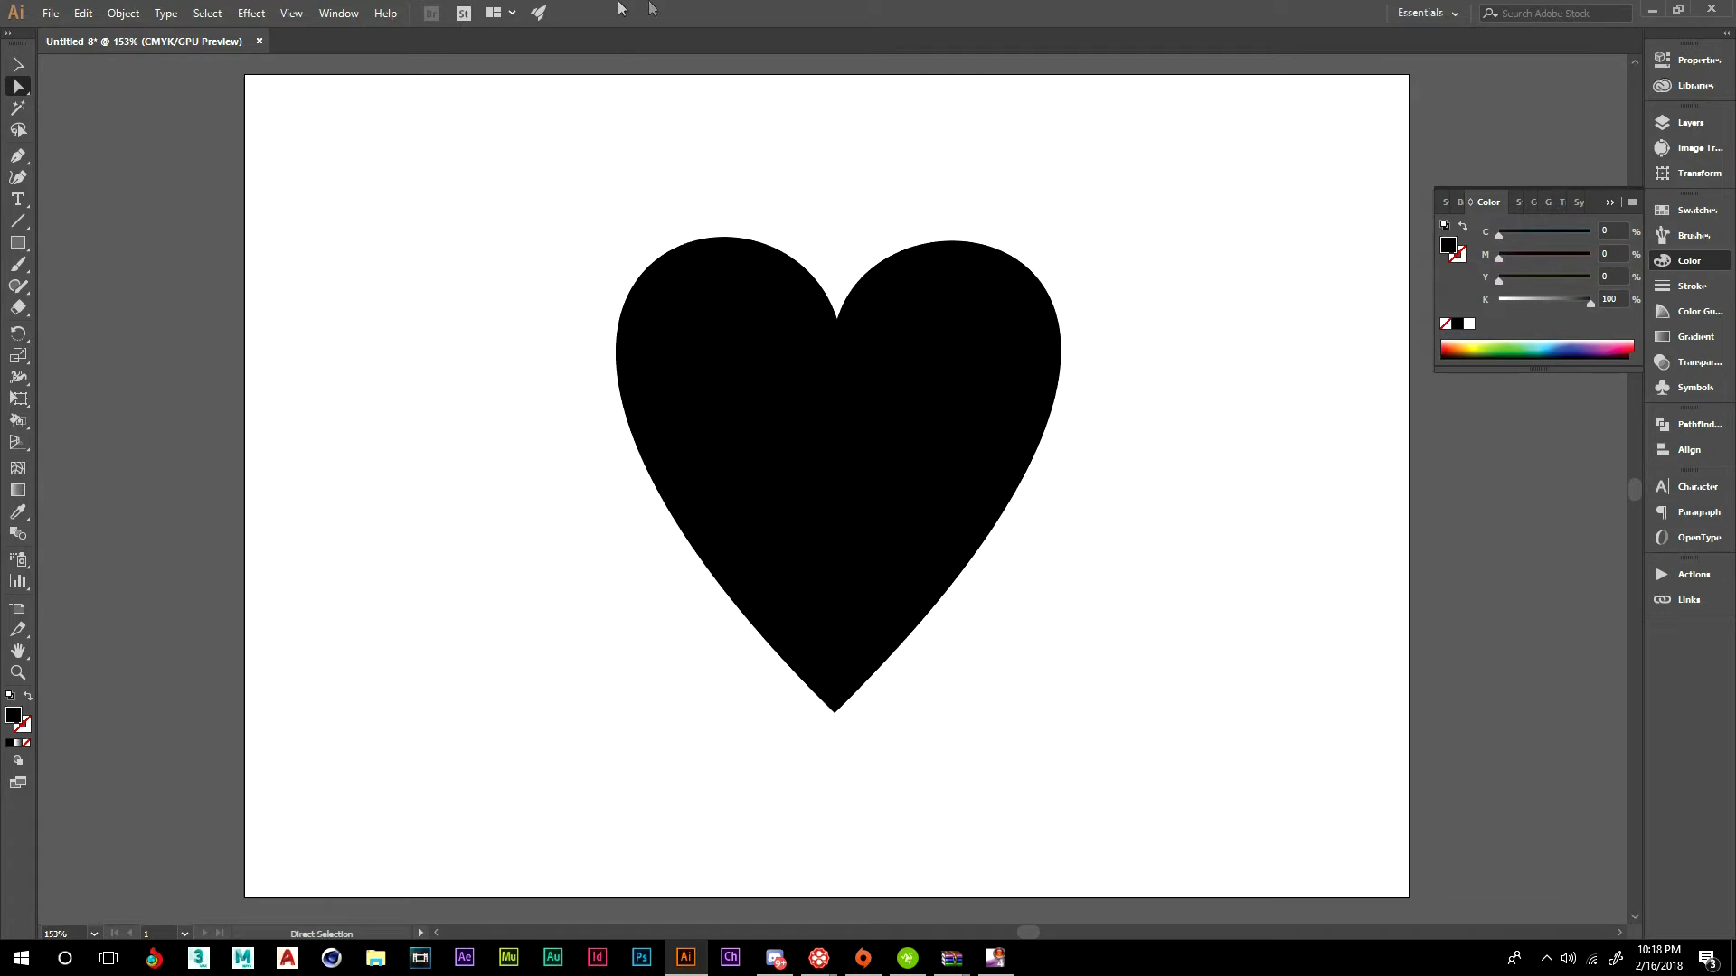
- Place a point text object beside the heart's upper left and set its font to Third Rail
{"action": "left_click", "coordinate": [17, 200]}
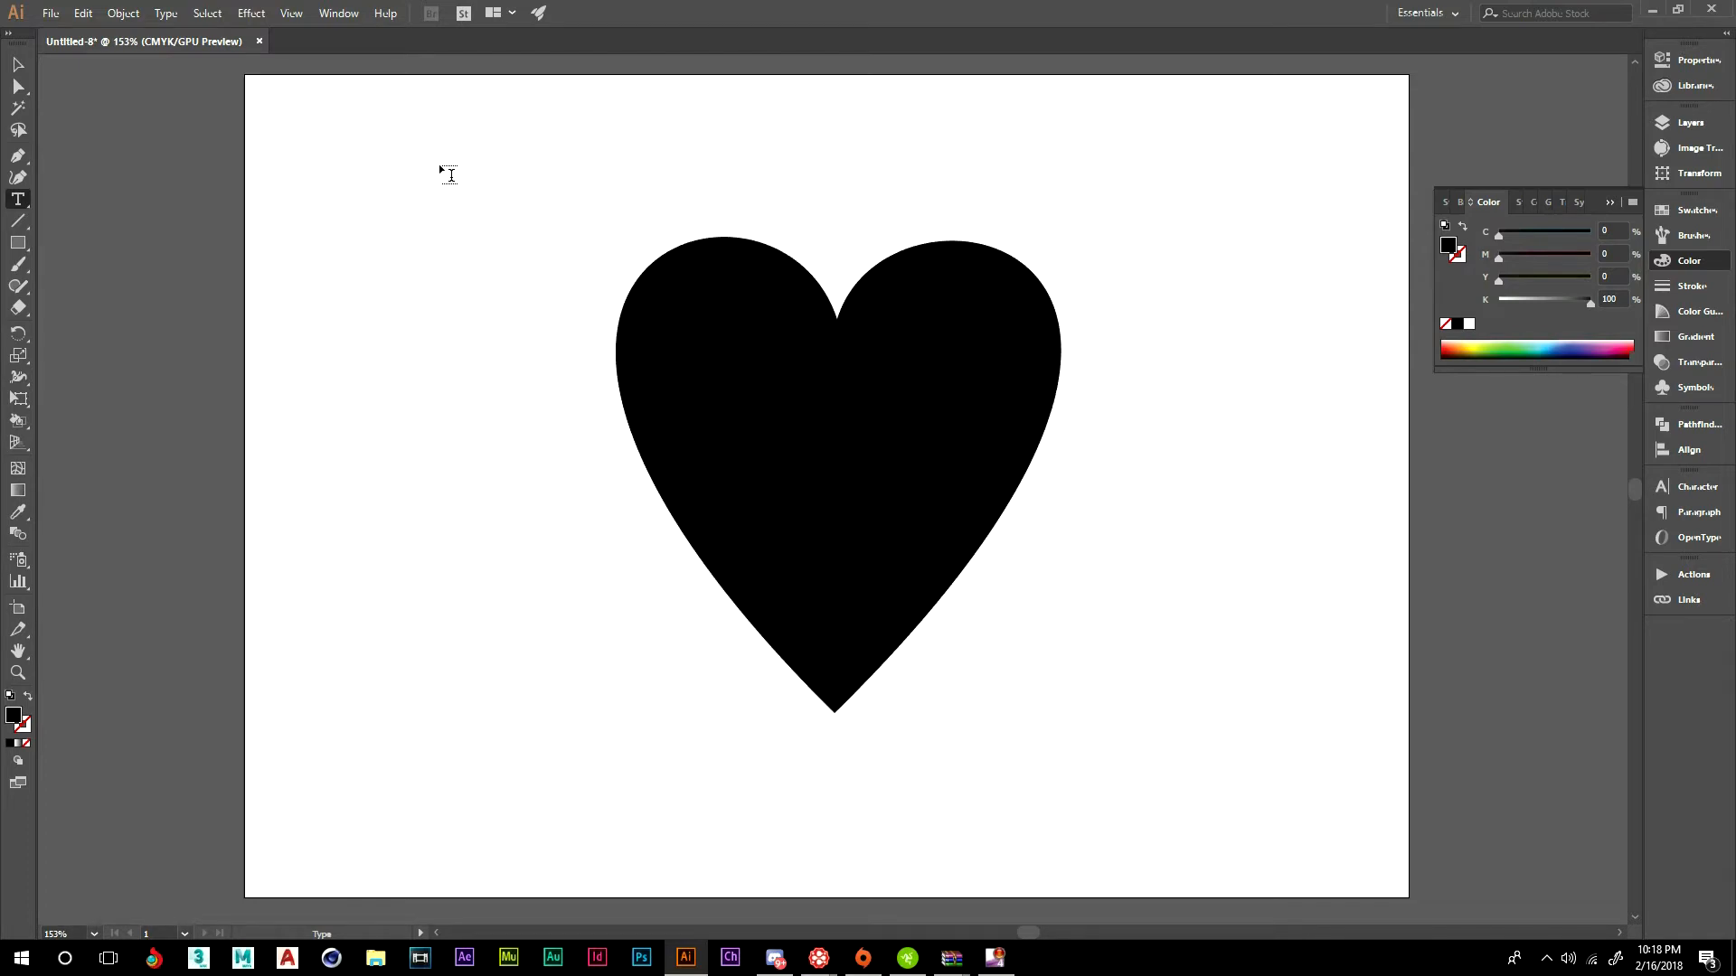
{"action": "left_click", "coordinate": [339, 242]}
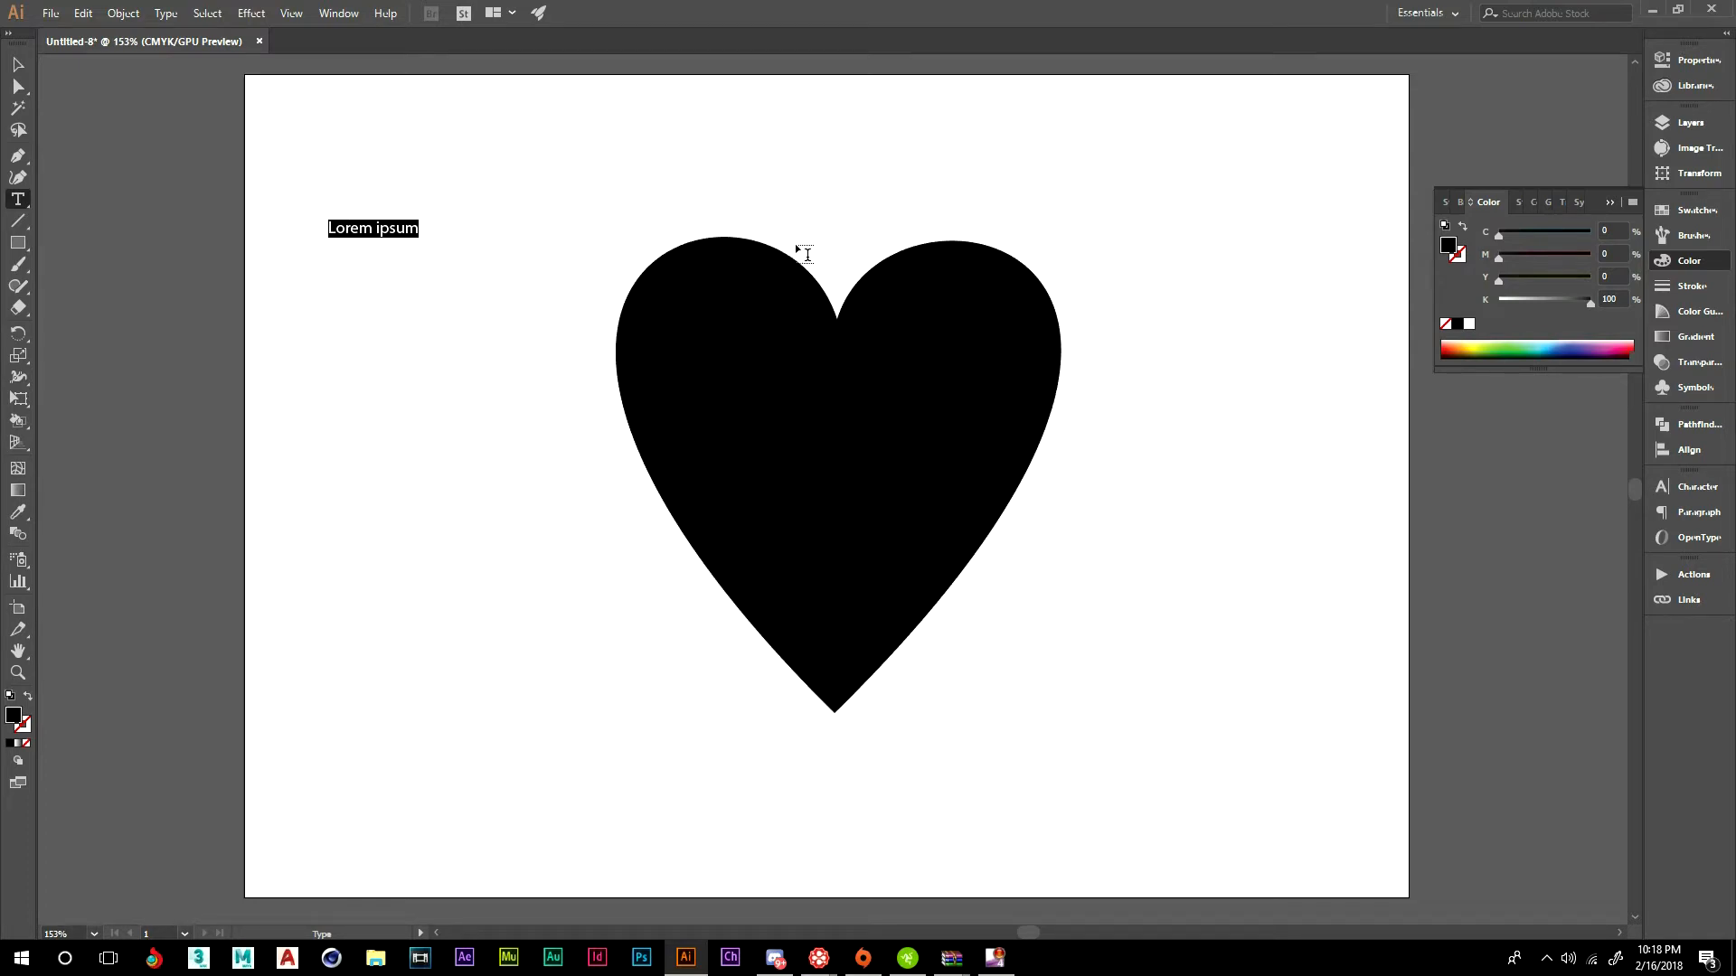
{"action": "left_click", "coordinate": [1624, 197]}
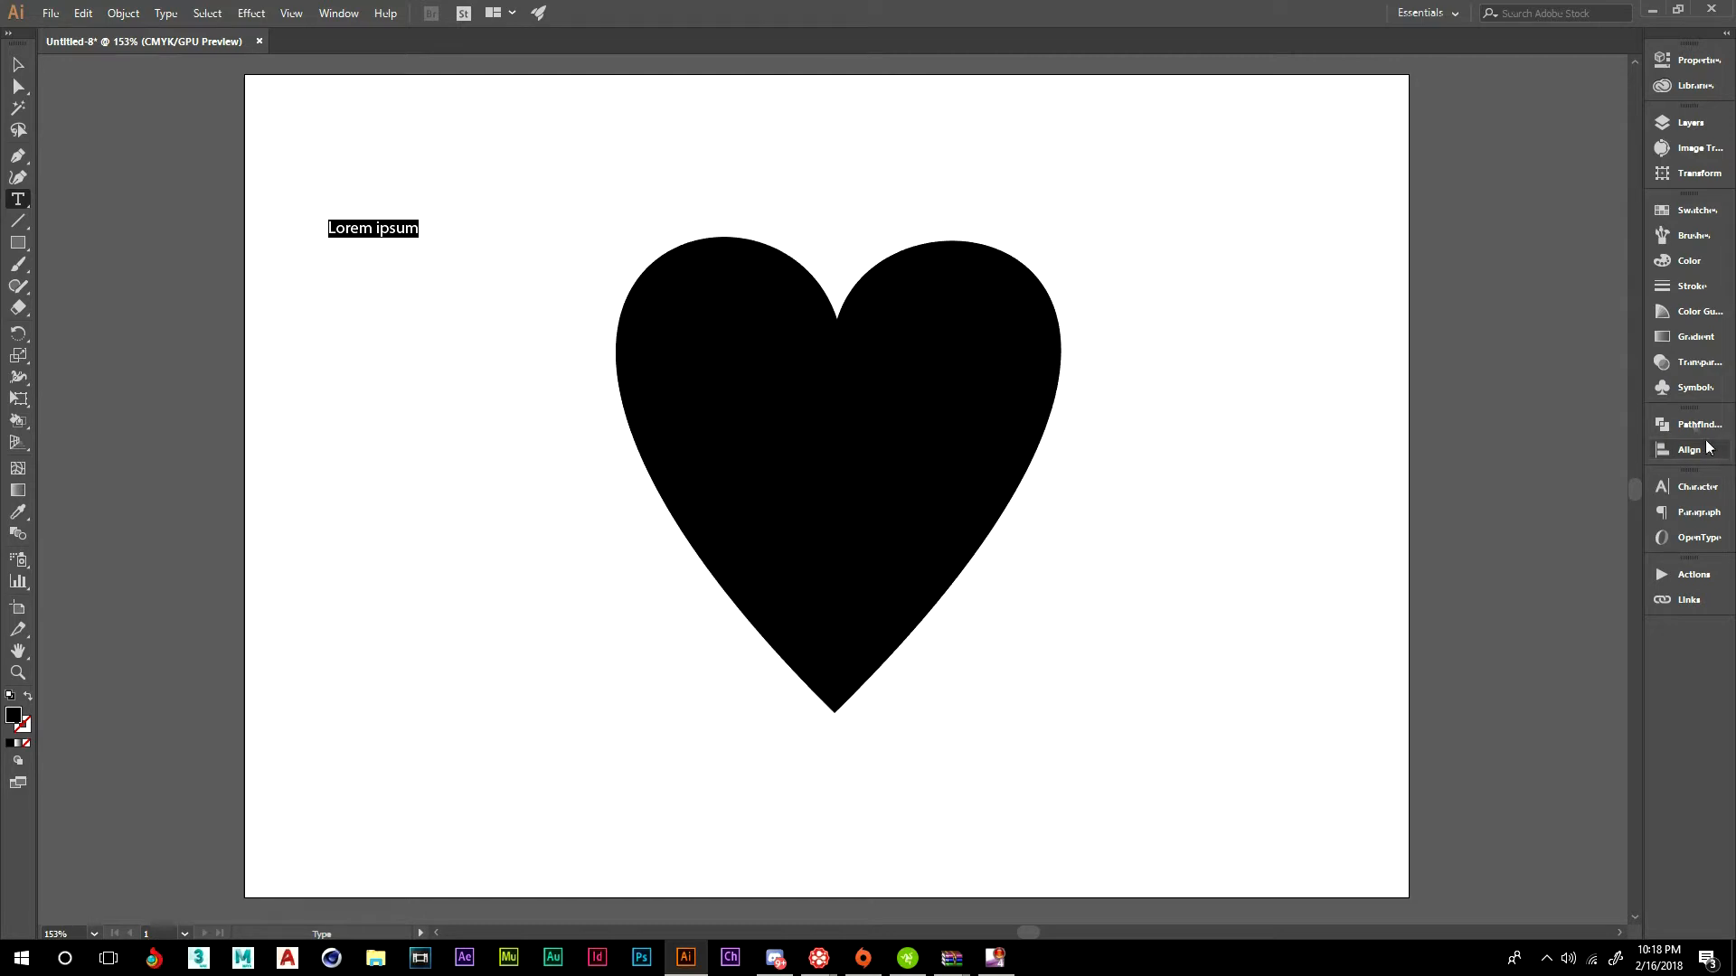
{"action": "left_click", "coordinate": [1698, 486]}
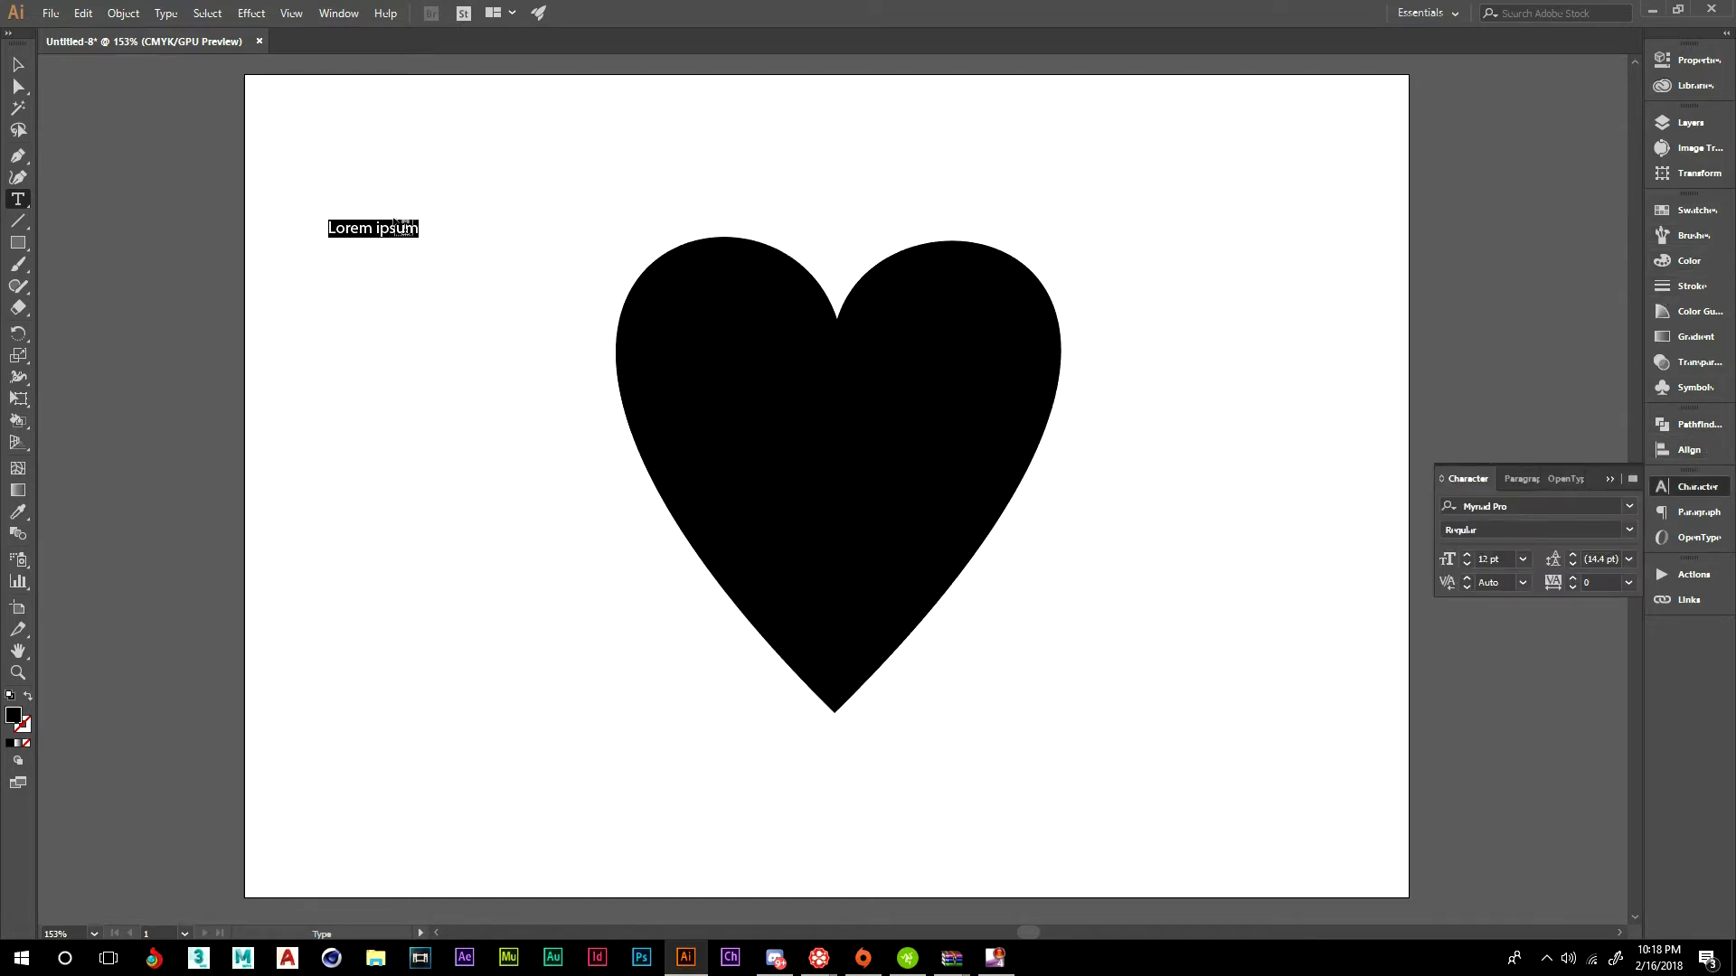
{"action": "left_click", "coordinate": [1629, 507]}
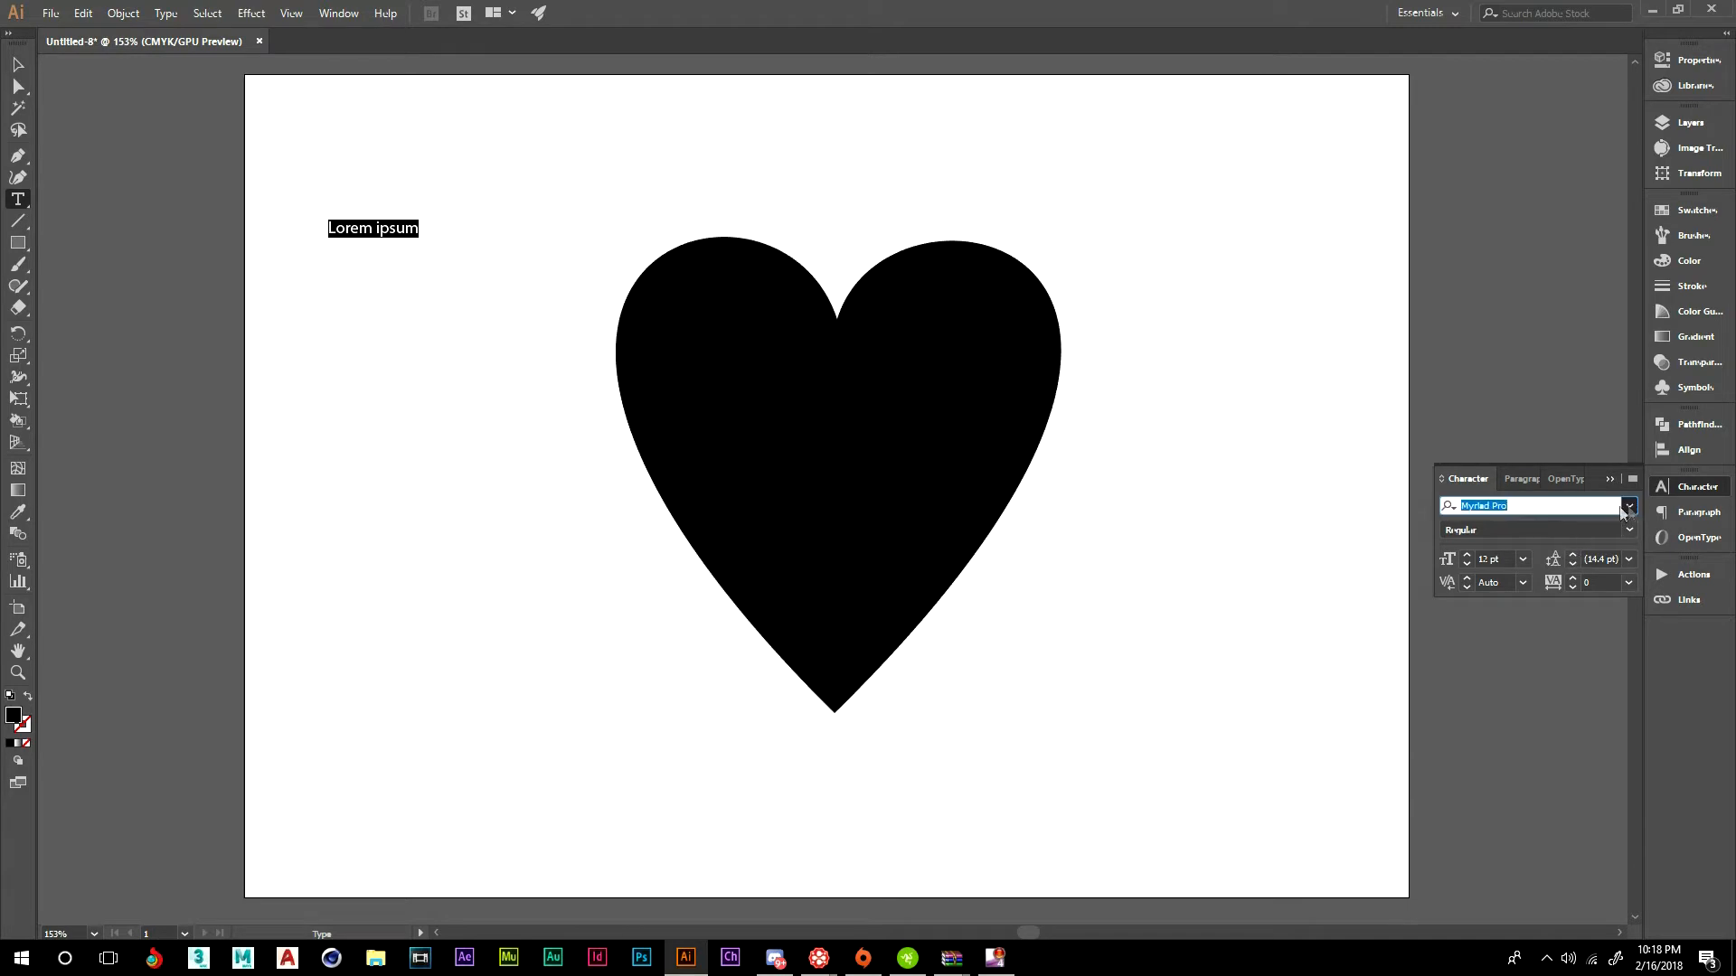
{"action": "left_click", "coordinate": [1631, 505]}
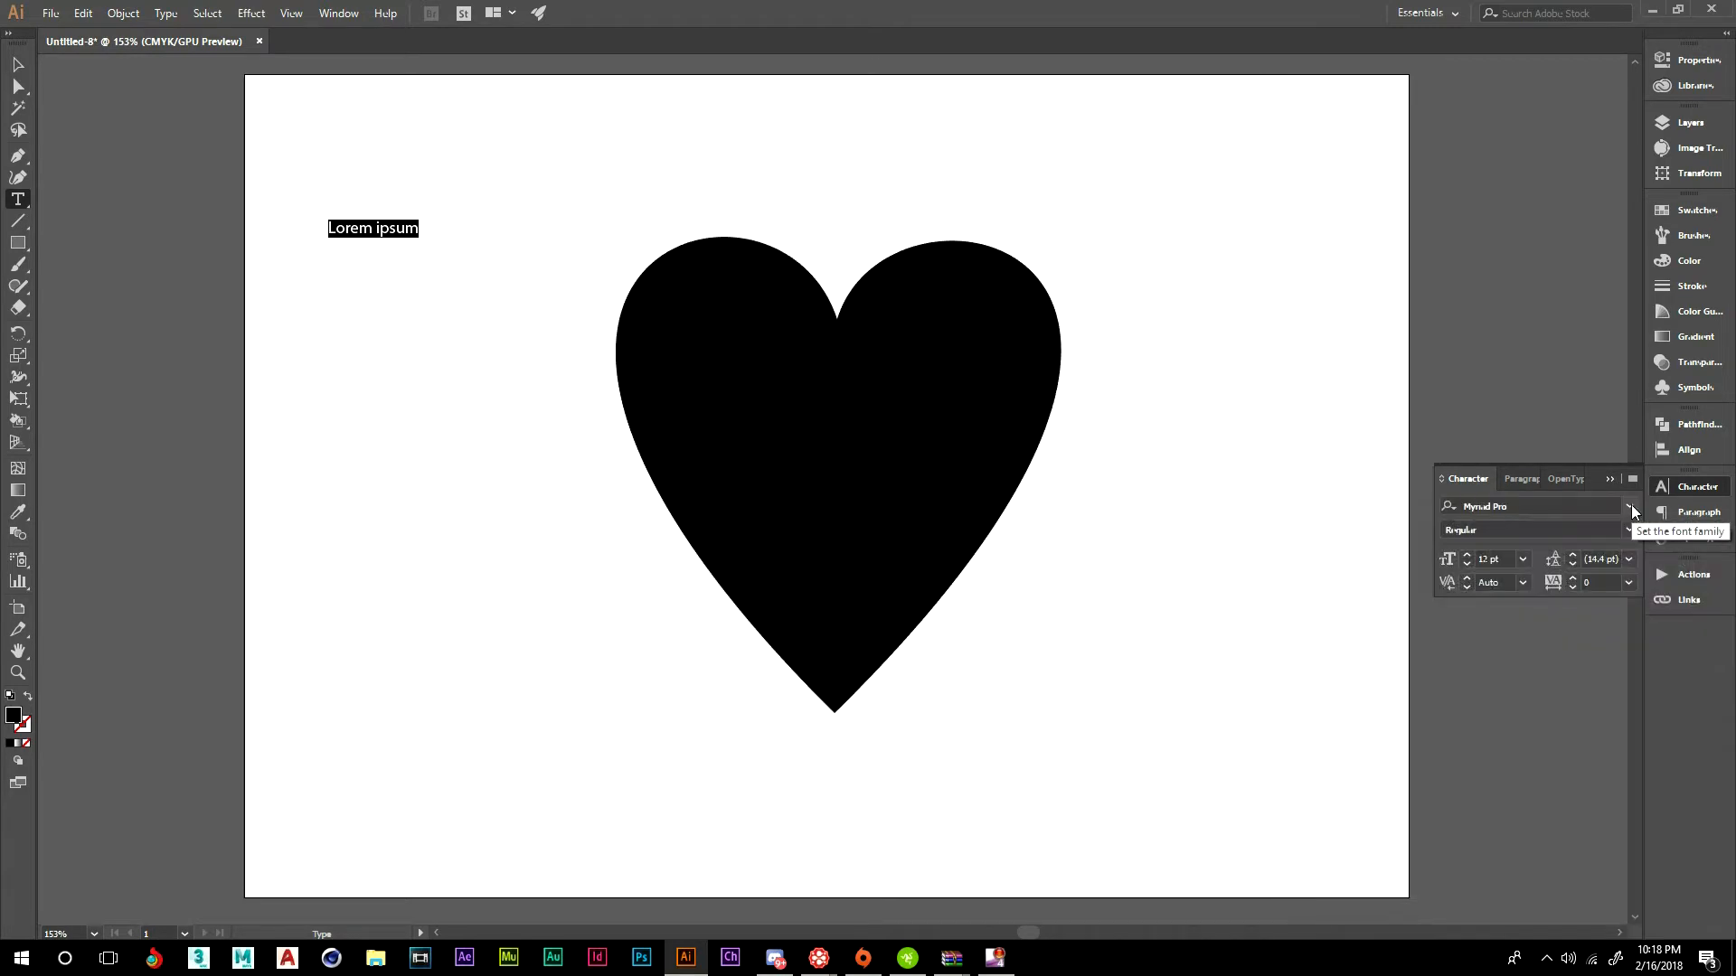
{"action": "left_click", "coordinate": [1567, 505]}
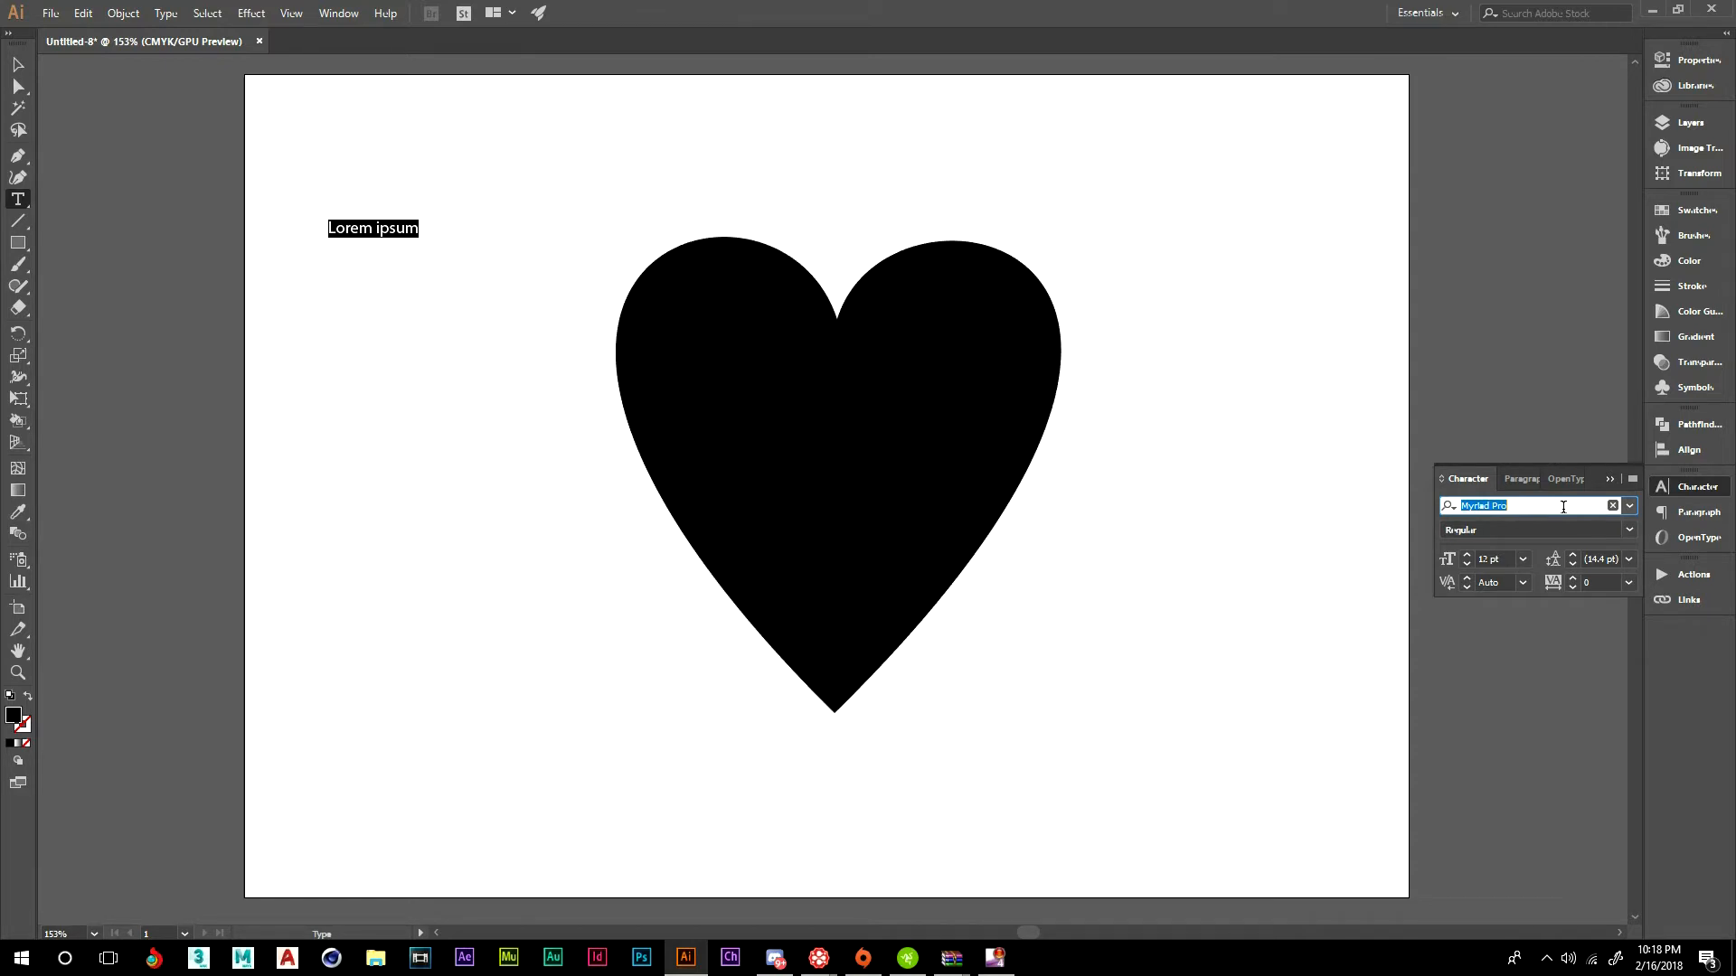
{"action": "type", "text": "R"}
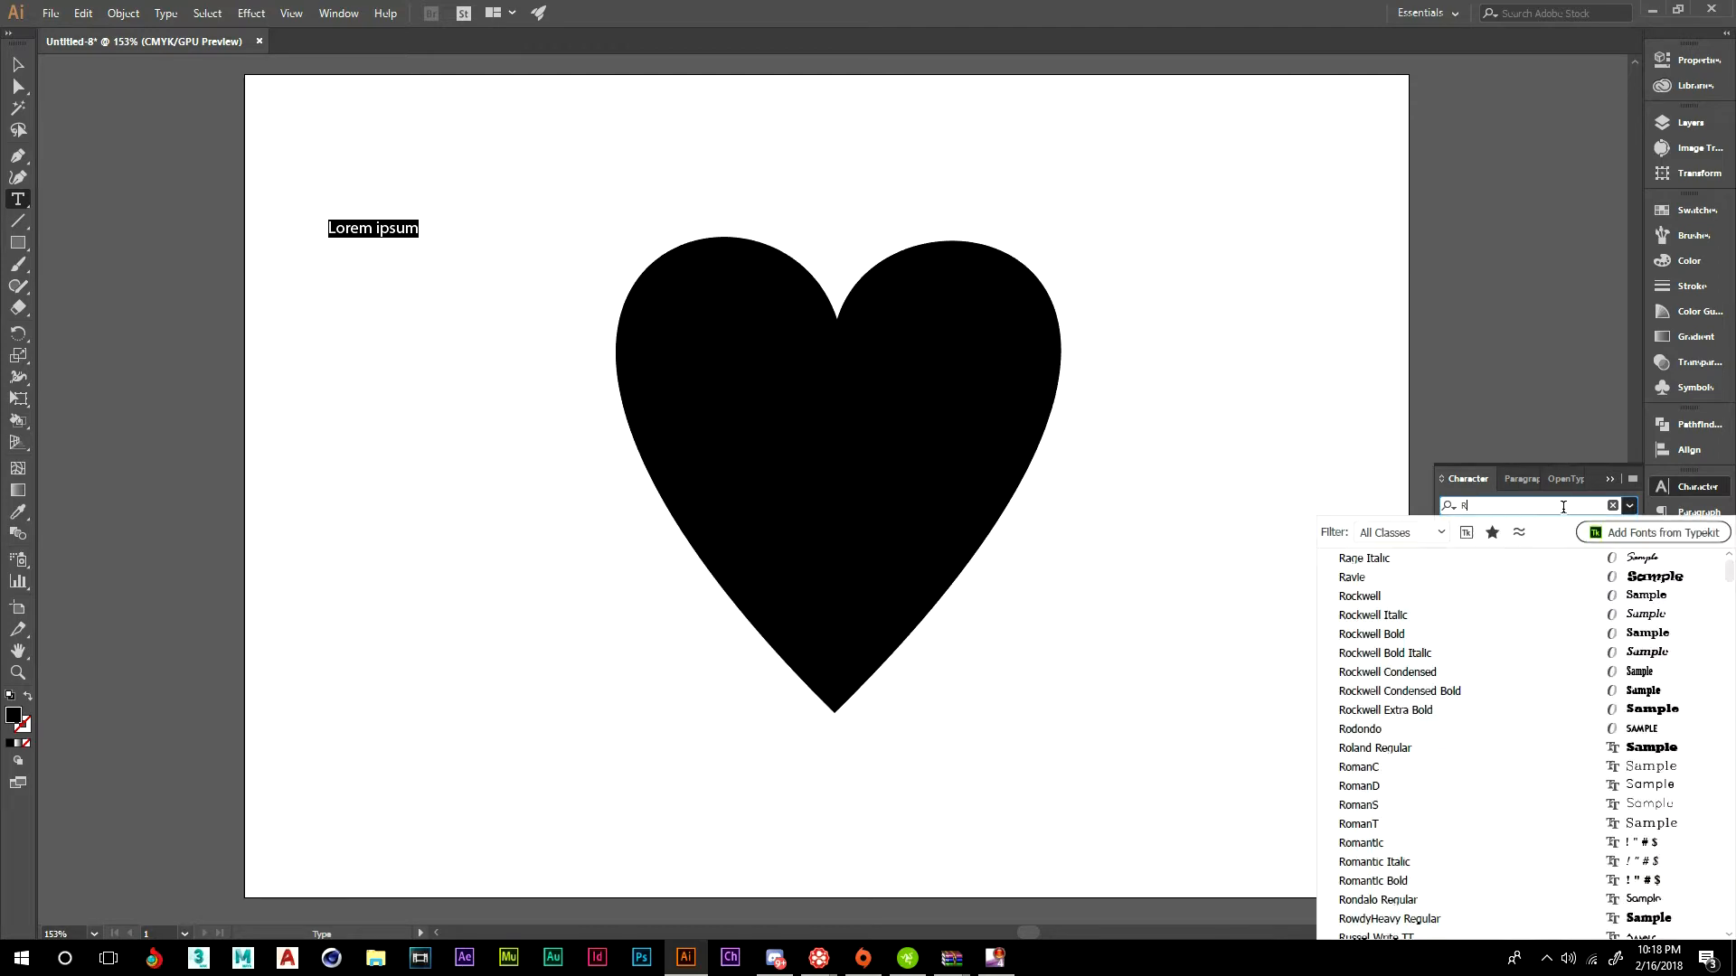
{"action": "type", "text": "ail"}
{"action": "left_click", "coordinate": [1562, 563]}
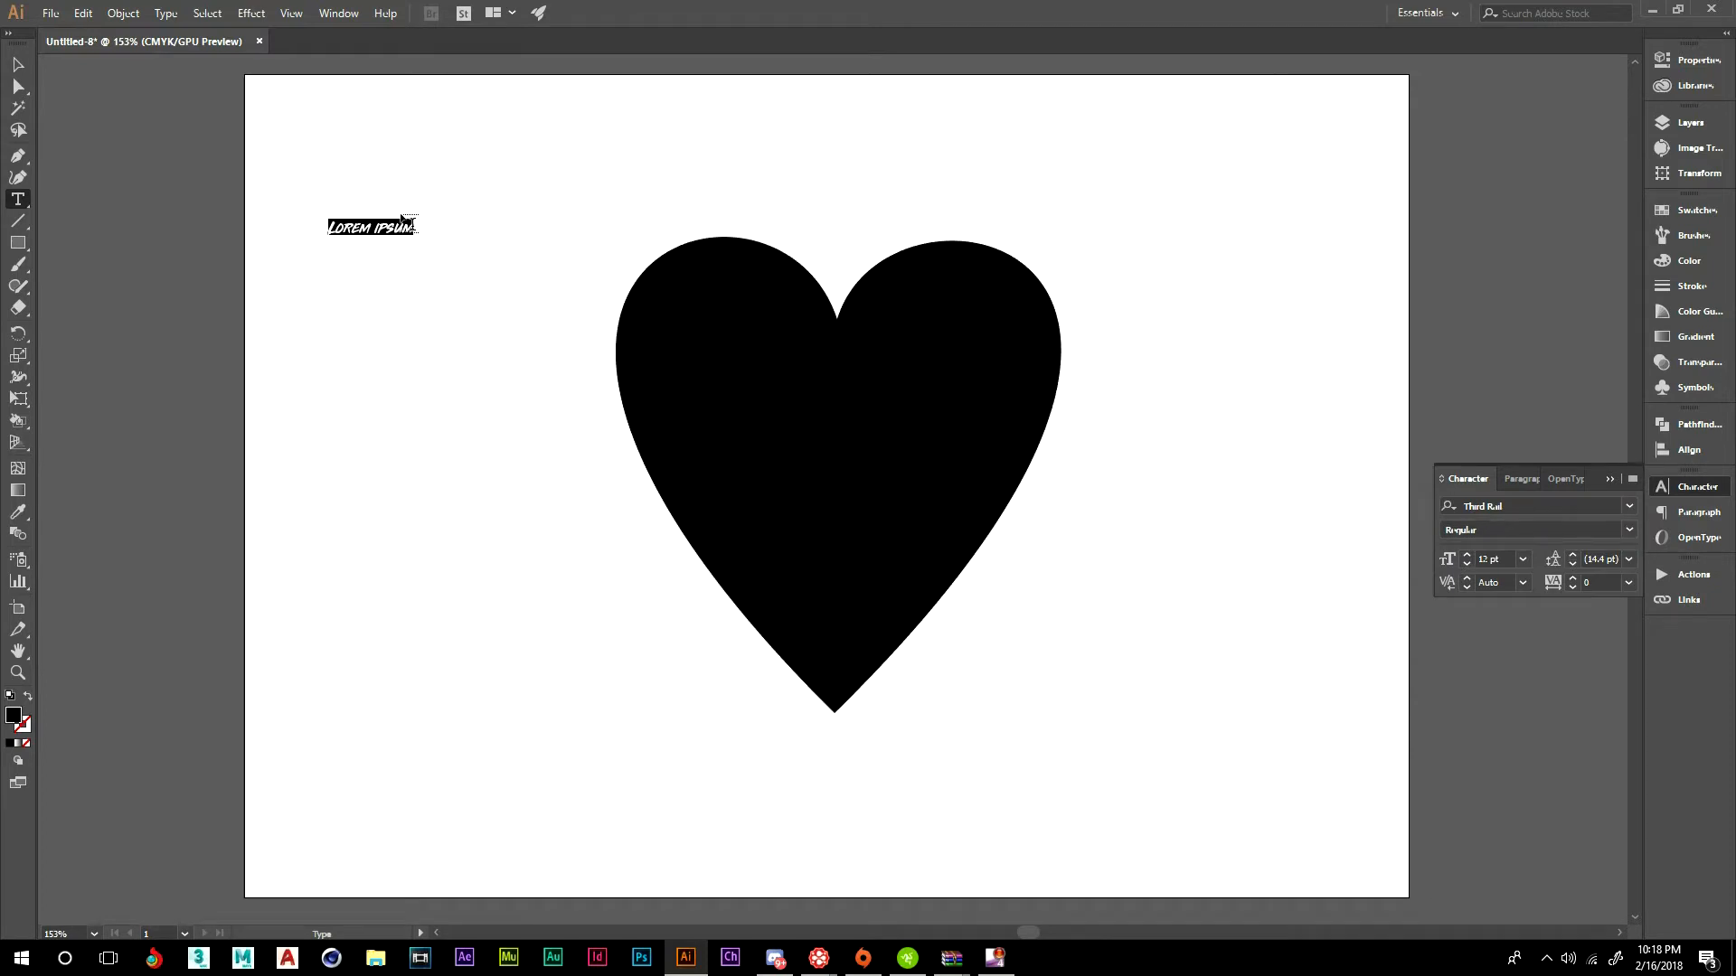
- Enter "I", "Know", "It's" and "Lovely" as four separate text objects stacked beside the heart
{"action": "key", "text": "BackSpace"}
{"action": "left_click", "coordinate": [316, 279]}
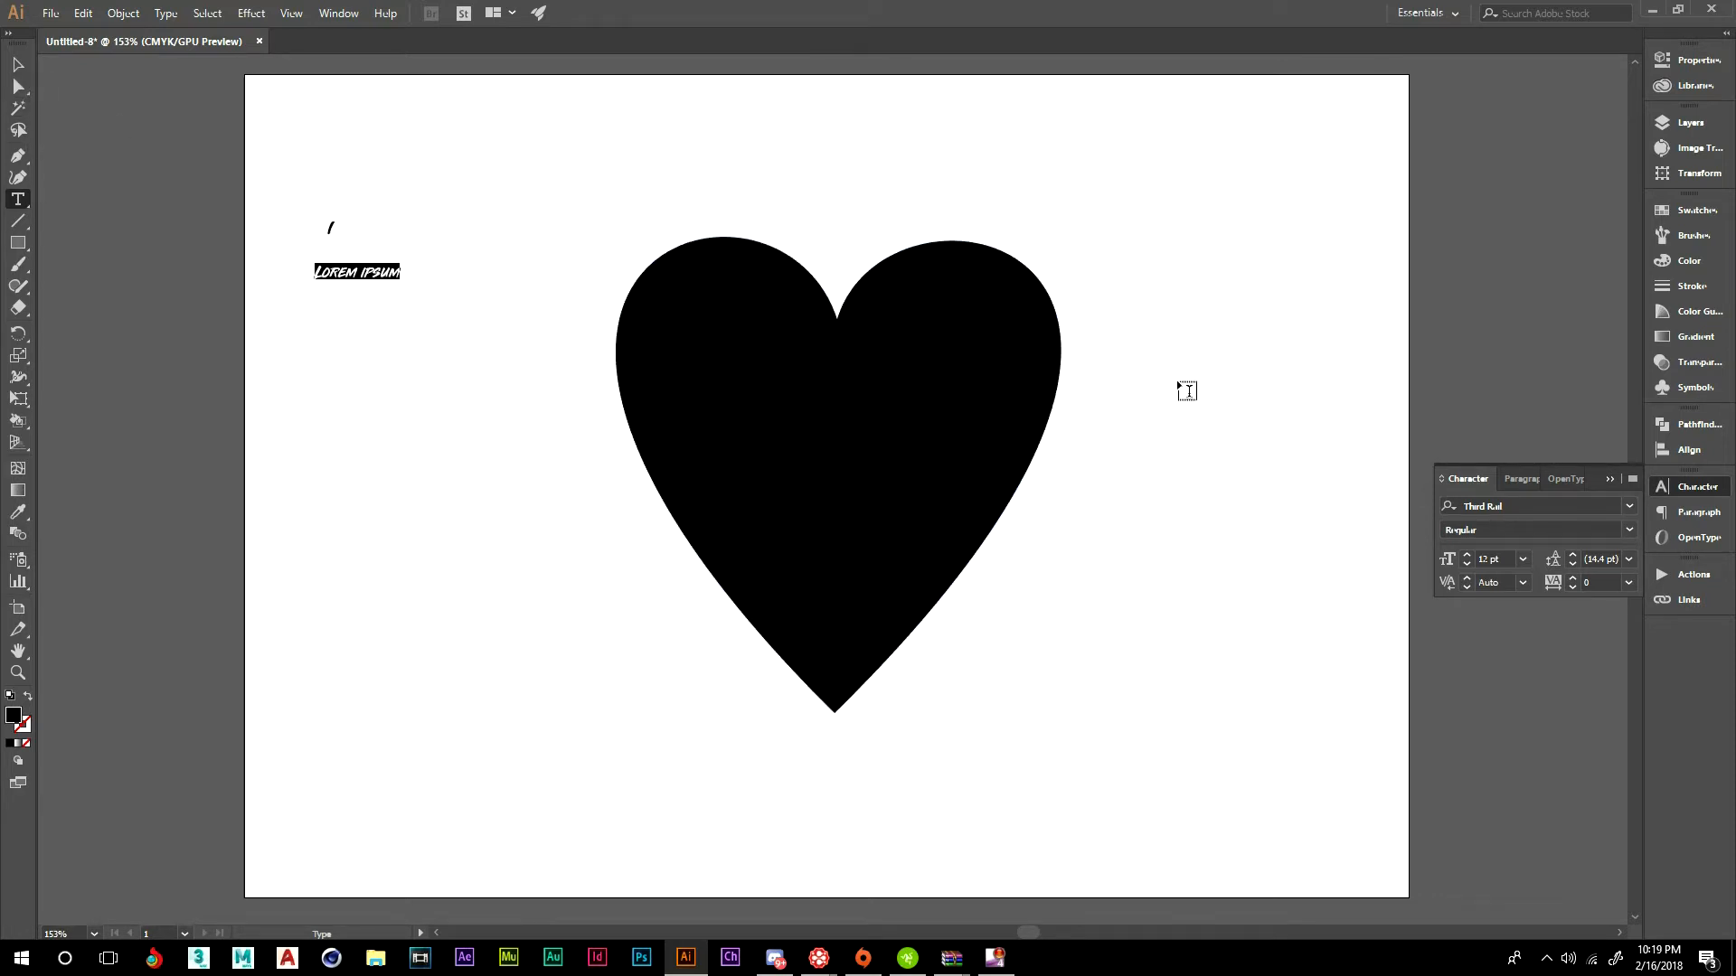
{"action": "type", "text": "know"}
{"action": "left_click", "coordinate": [332, 331]}
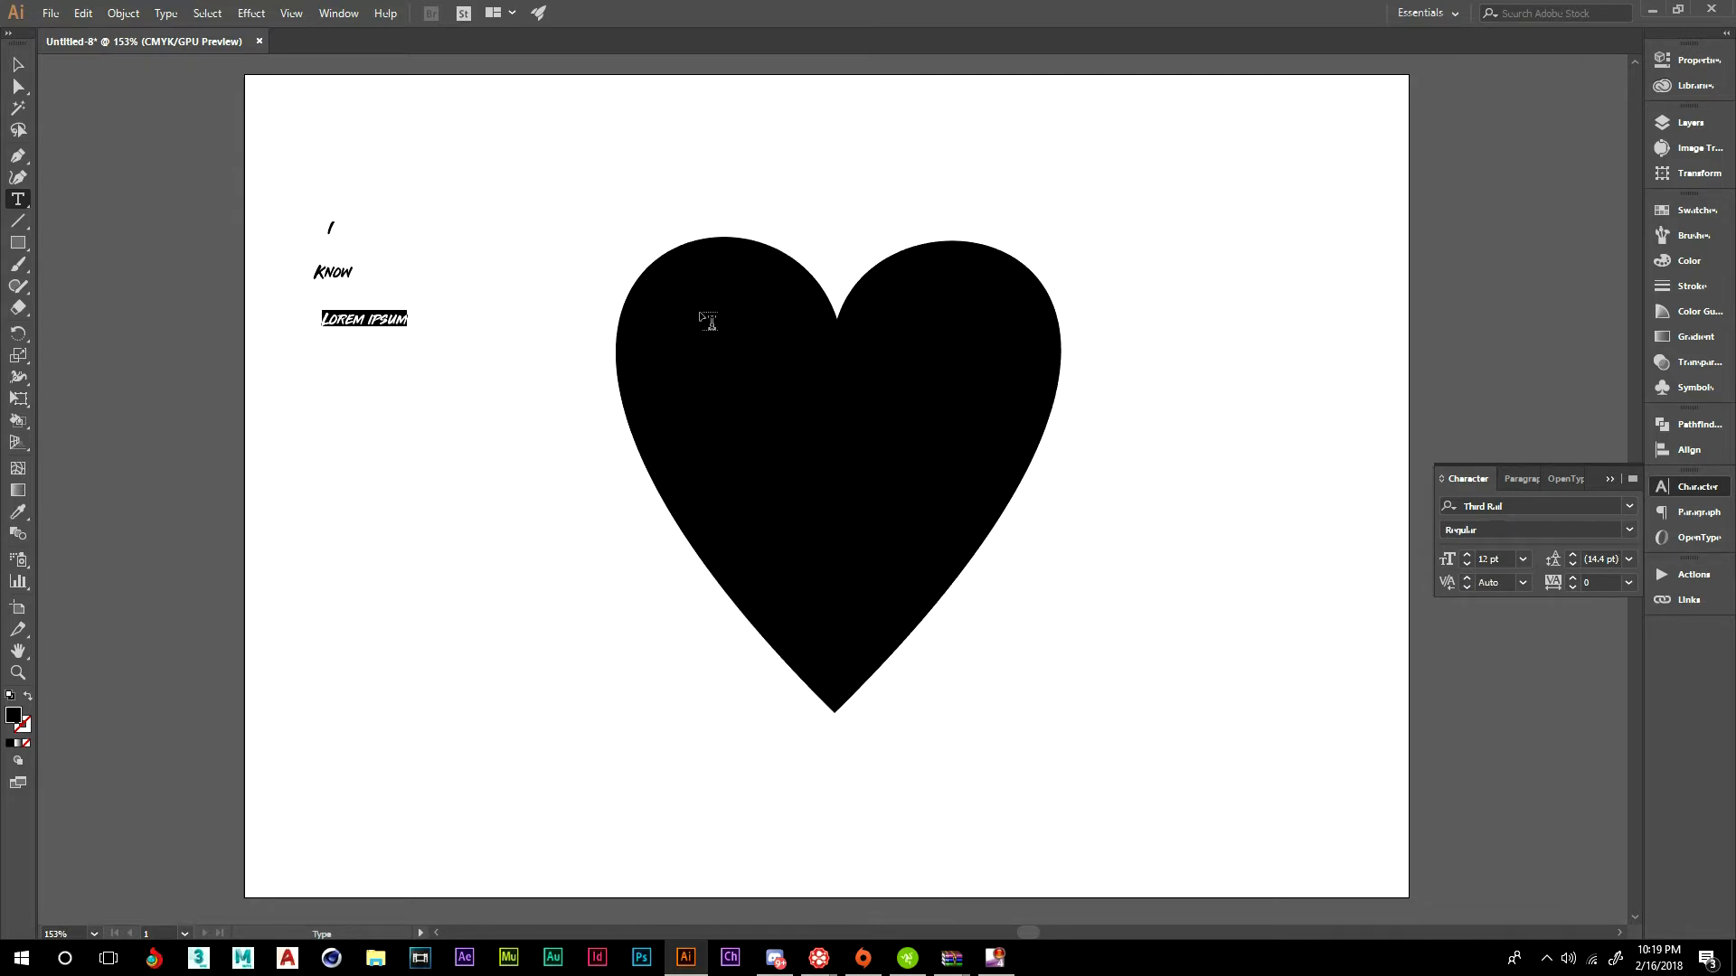
{"action": "type", "text": "IT'S"}
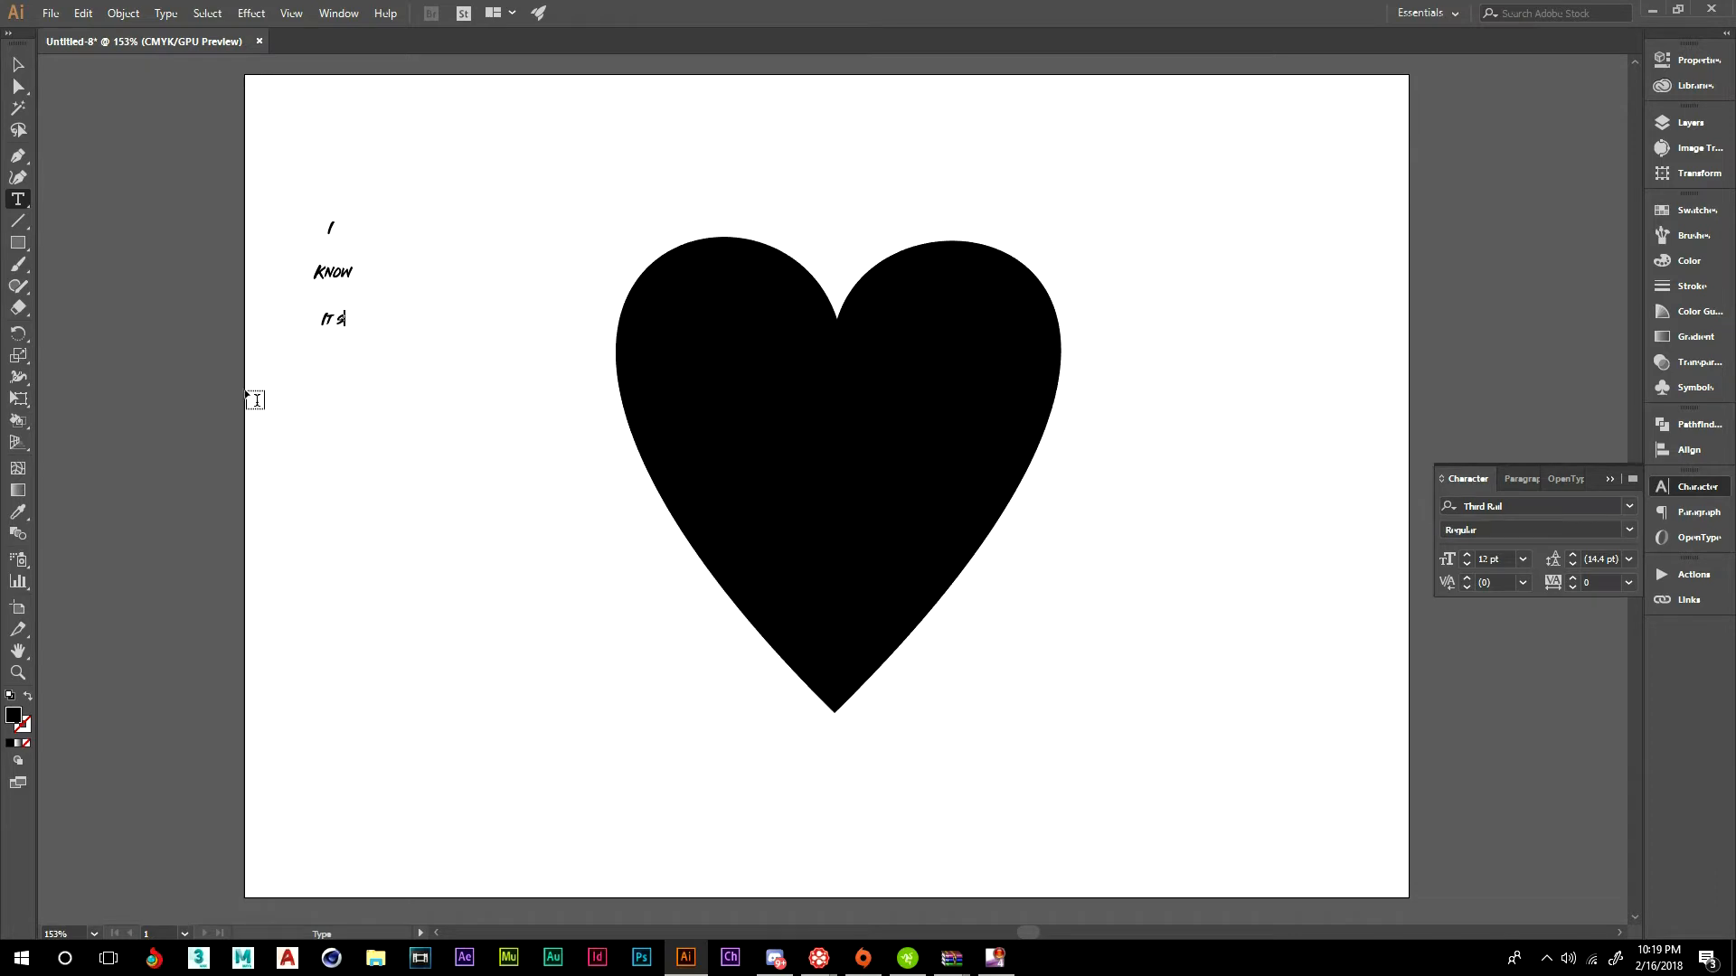
{"action": "left_click", "coordinate": [286, 356]}
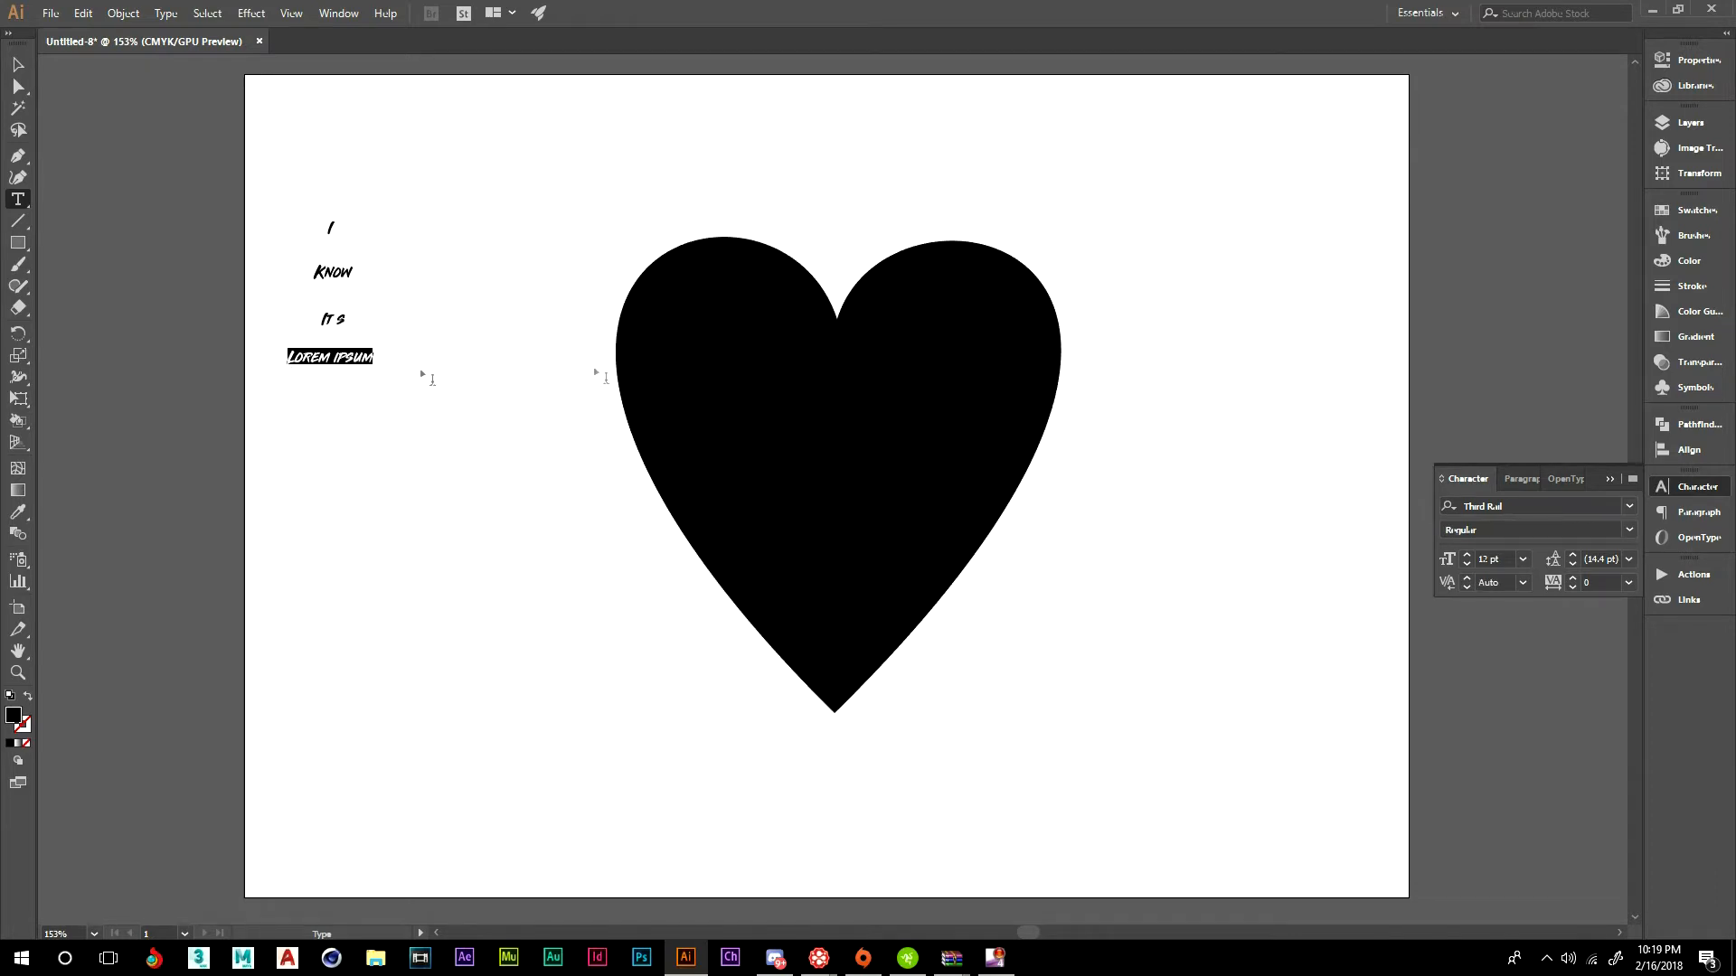
{"action": "type", "text": "Lovely"}
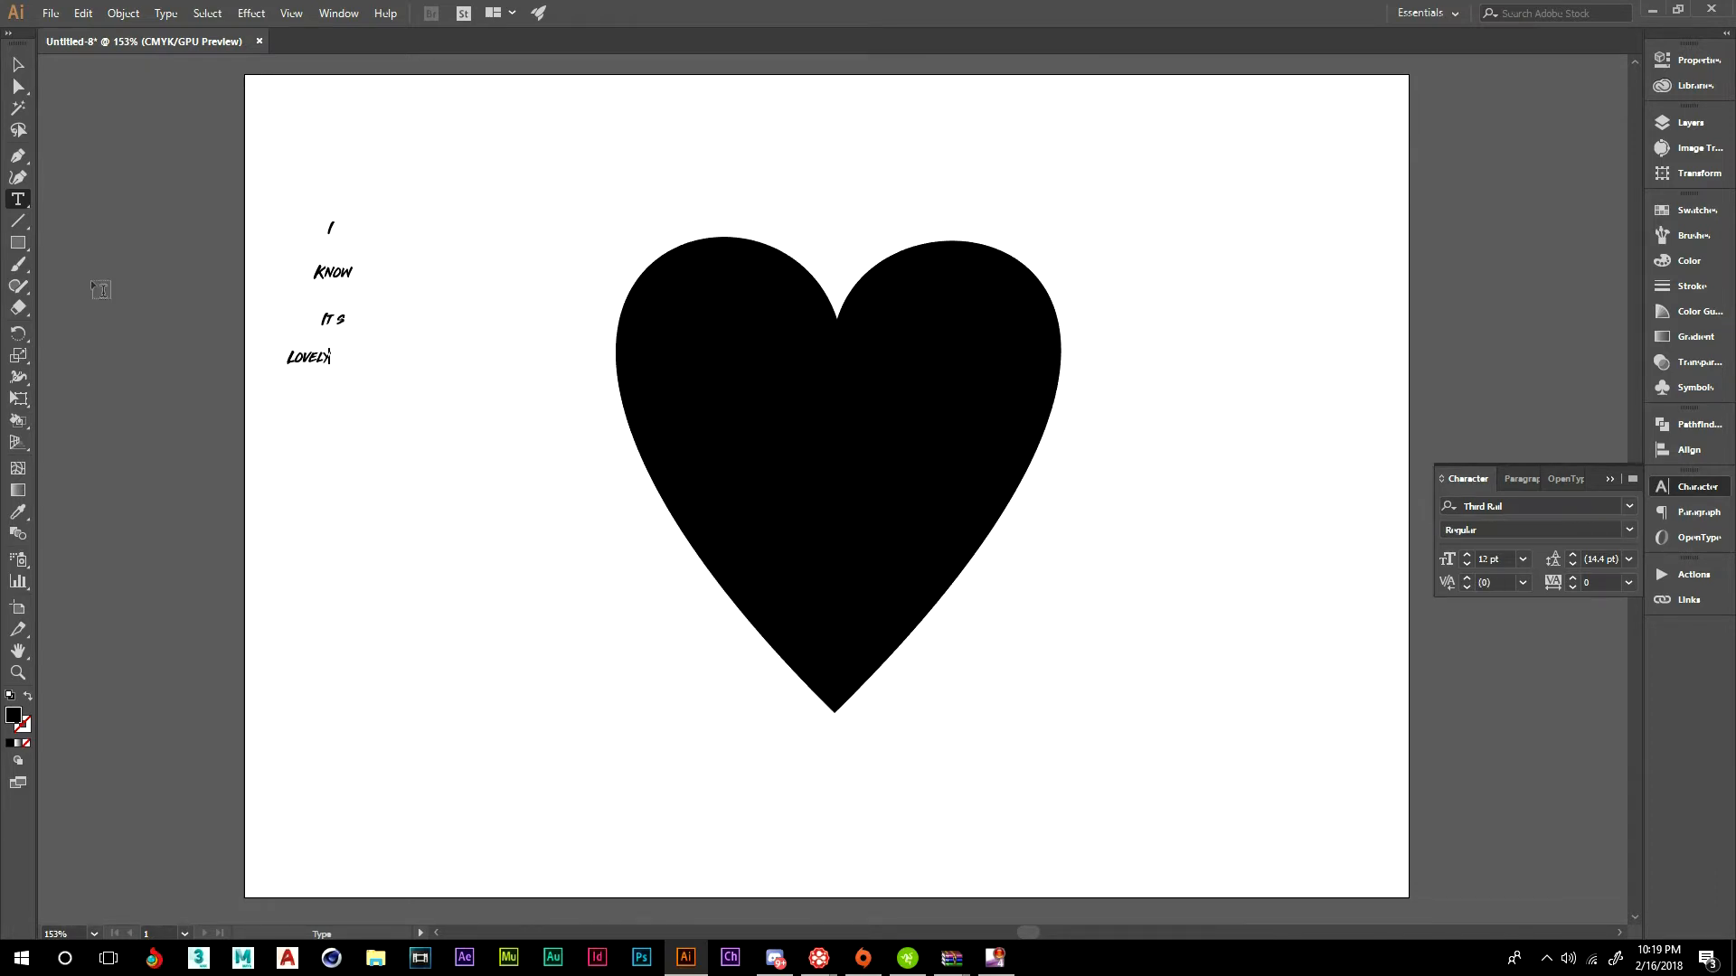
- Enlarge the four words together with Free Transform to about 39.8 pt and place them beside the heart
{"action": "left_click", "coordinate": [19, 86]}
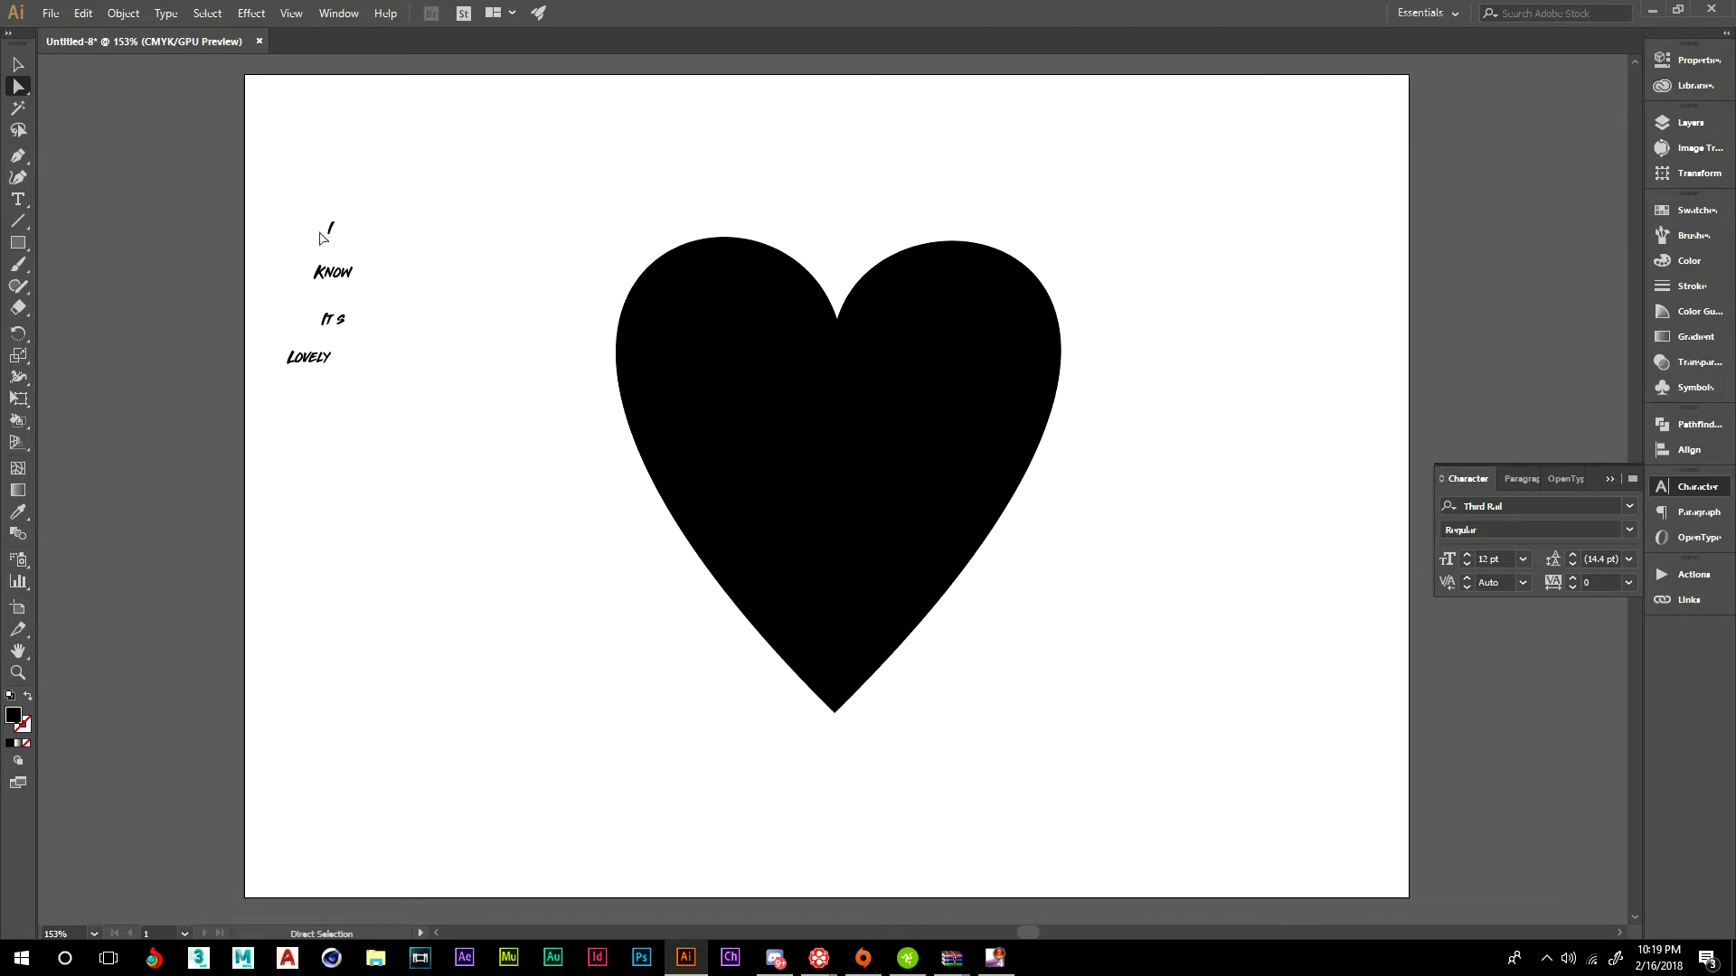
{"action": "left_click_drag", "start_coordinate": [341, 255], "coordinate": [377, 422]}
{"action": "key", "text": "e"}
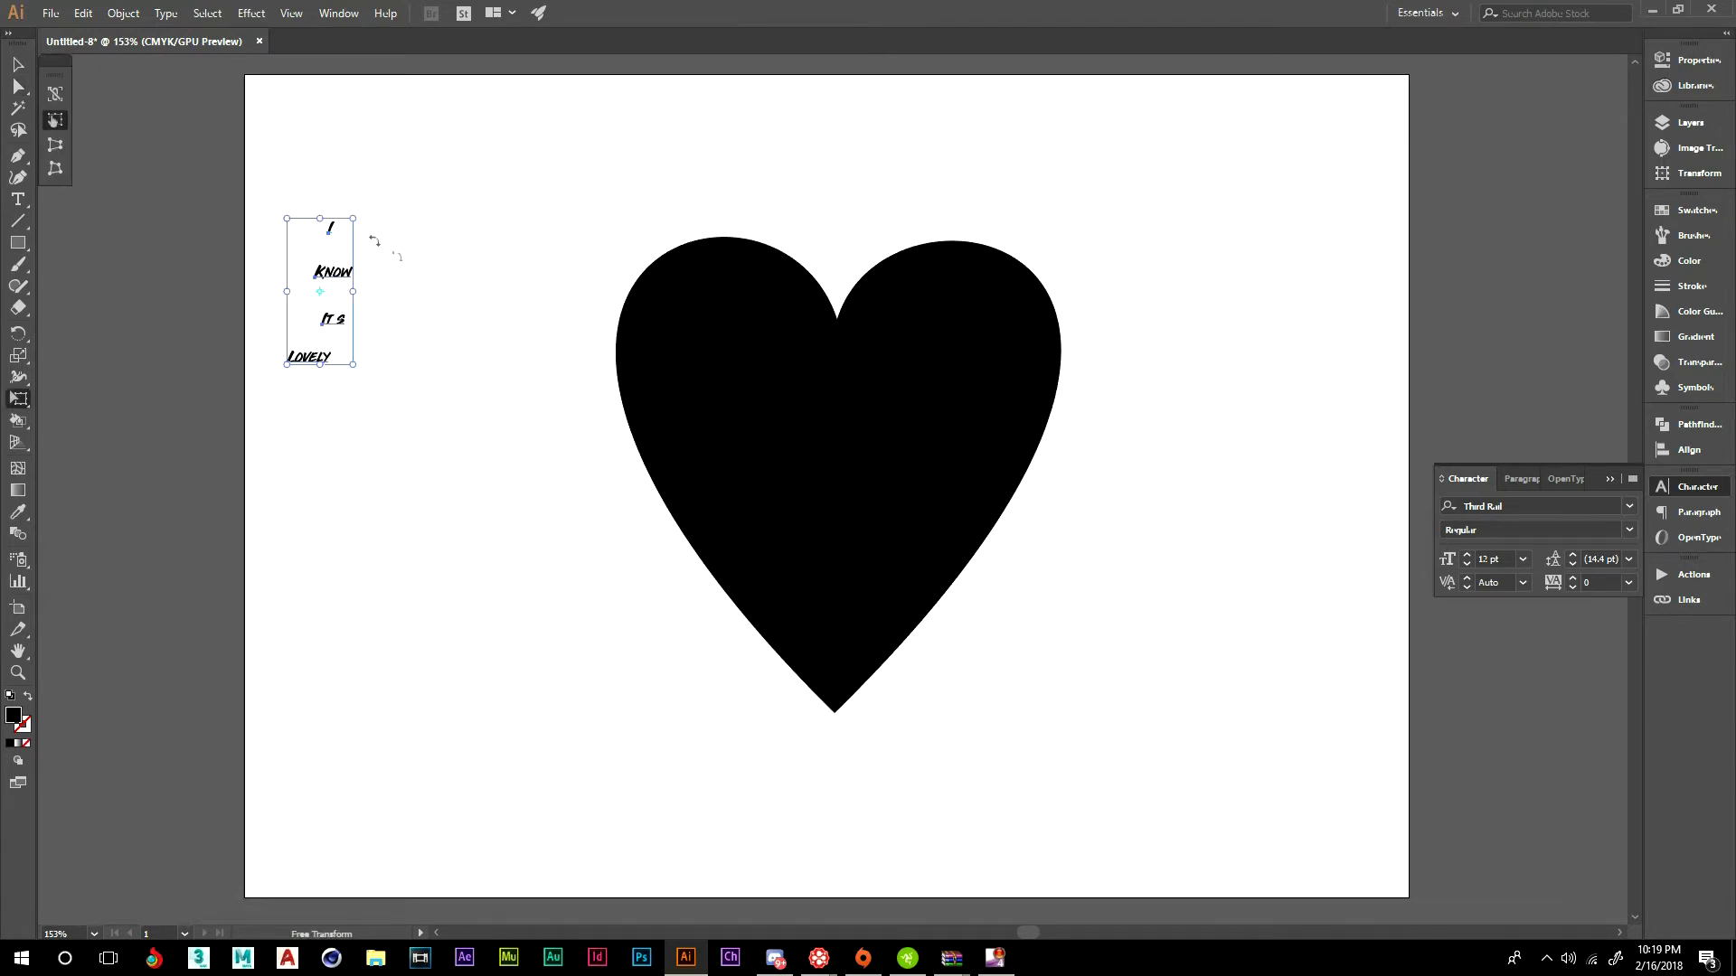
{"action": "left_click_drag", "start_coordinate": [350, 219], "coordinate": [497, 77]}
{"action": "left_click_drag", "start_coordinate": [402, 235], "coordinate": [517, 344]}
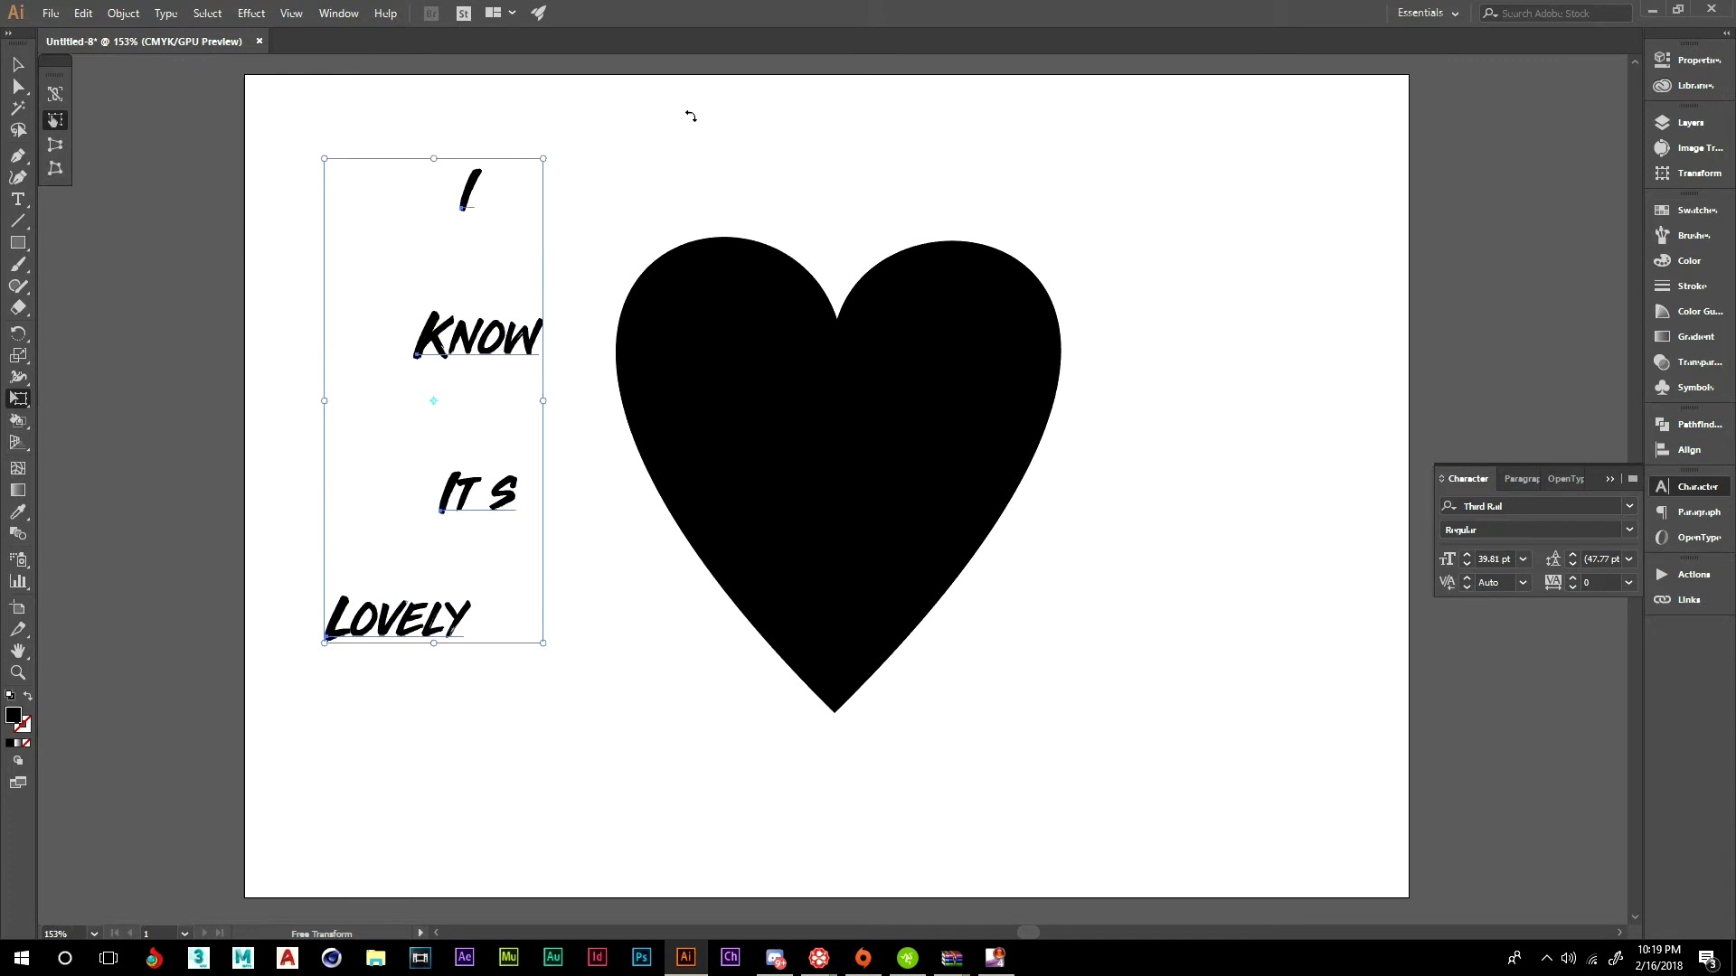
- Set the fill colour of the four words to crimson CC194C
{"action": "double_click", "coordinate": [14, 715]}
{"action": "left_click_drag", "start_coordinate": [244, 226], "coordinate": [224, 110]}
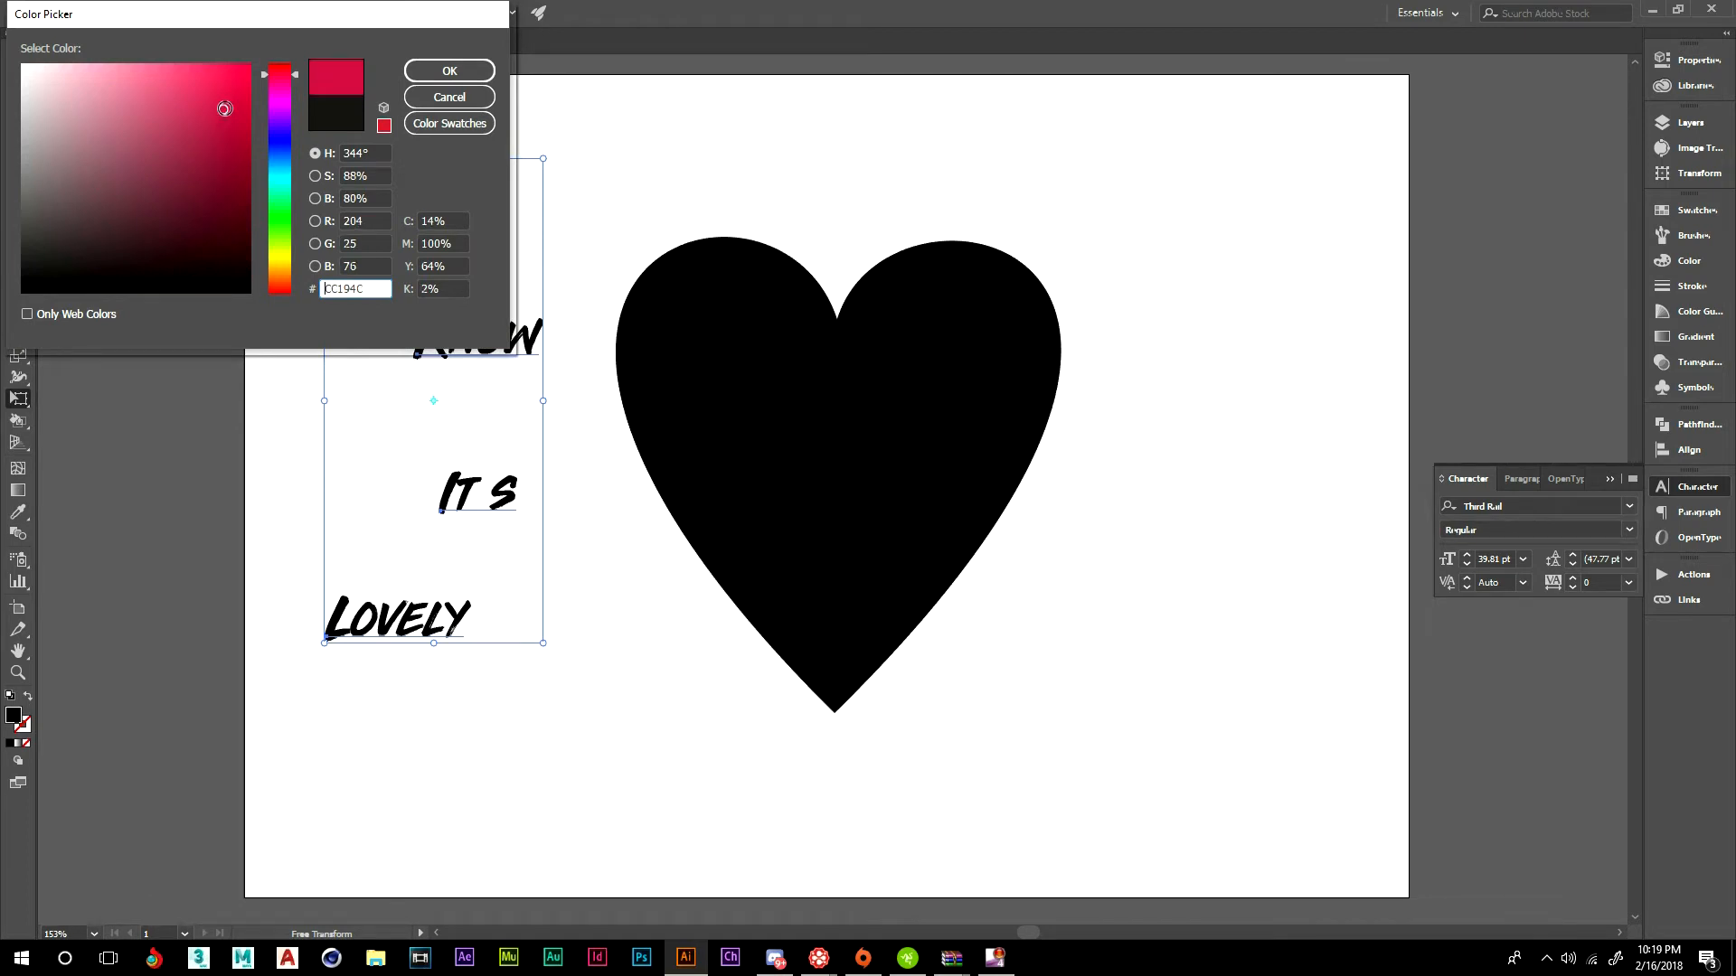
{"action": "left_click", "coordinate": [436, 71]}
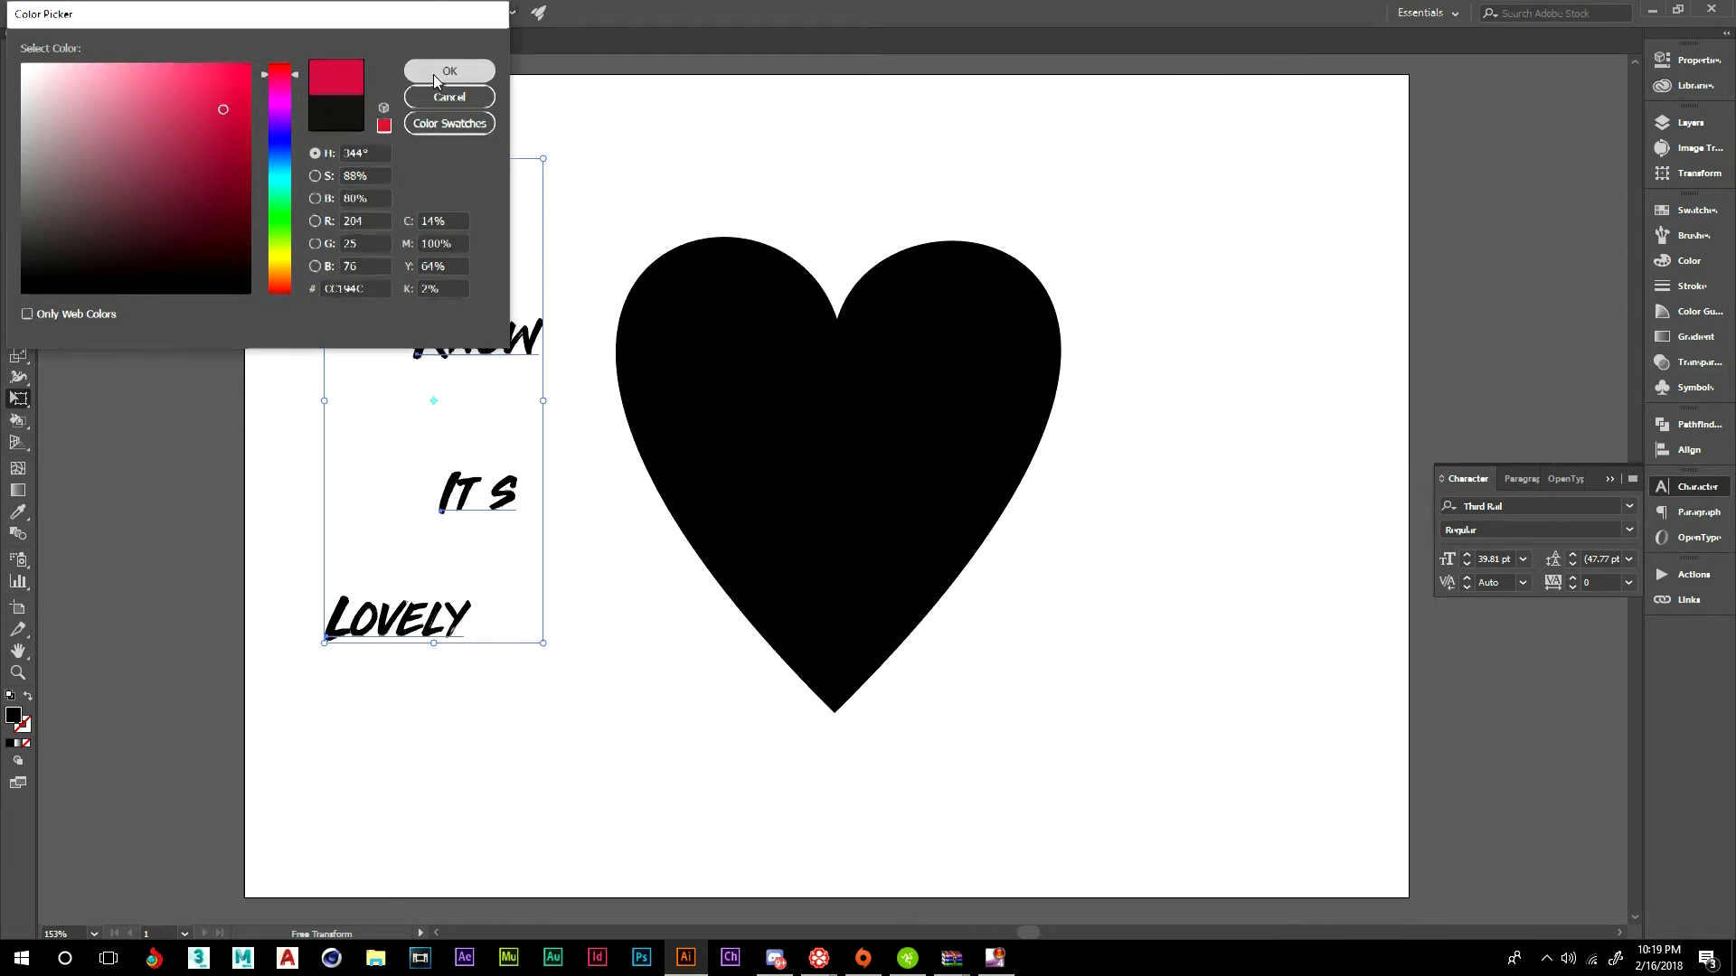
{"action": "left_click", "coordinate": [283, 199]}
- Convert the four words to outlines and deselect them
{"action": "key", "text": "a"}
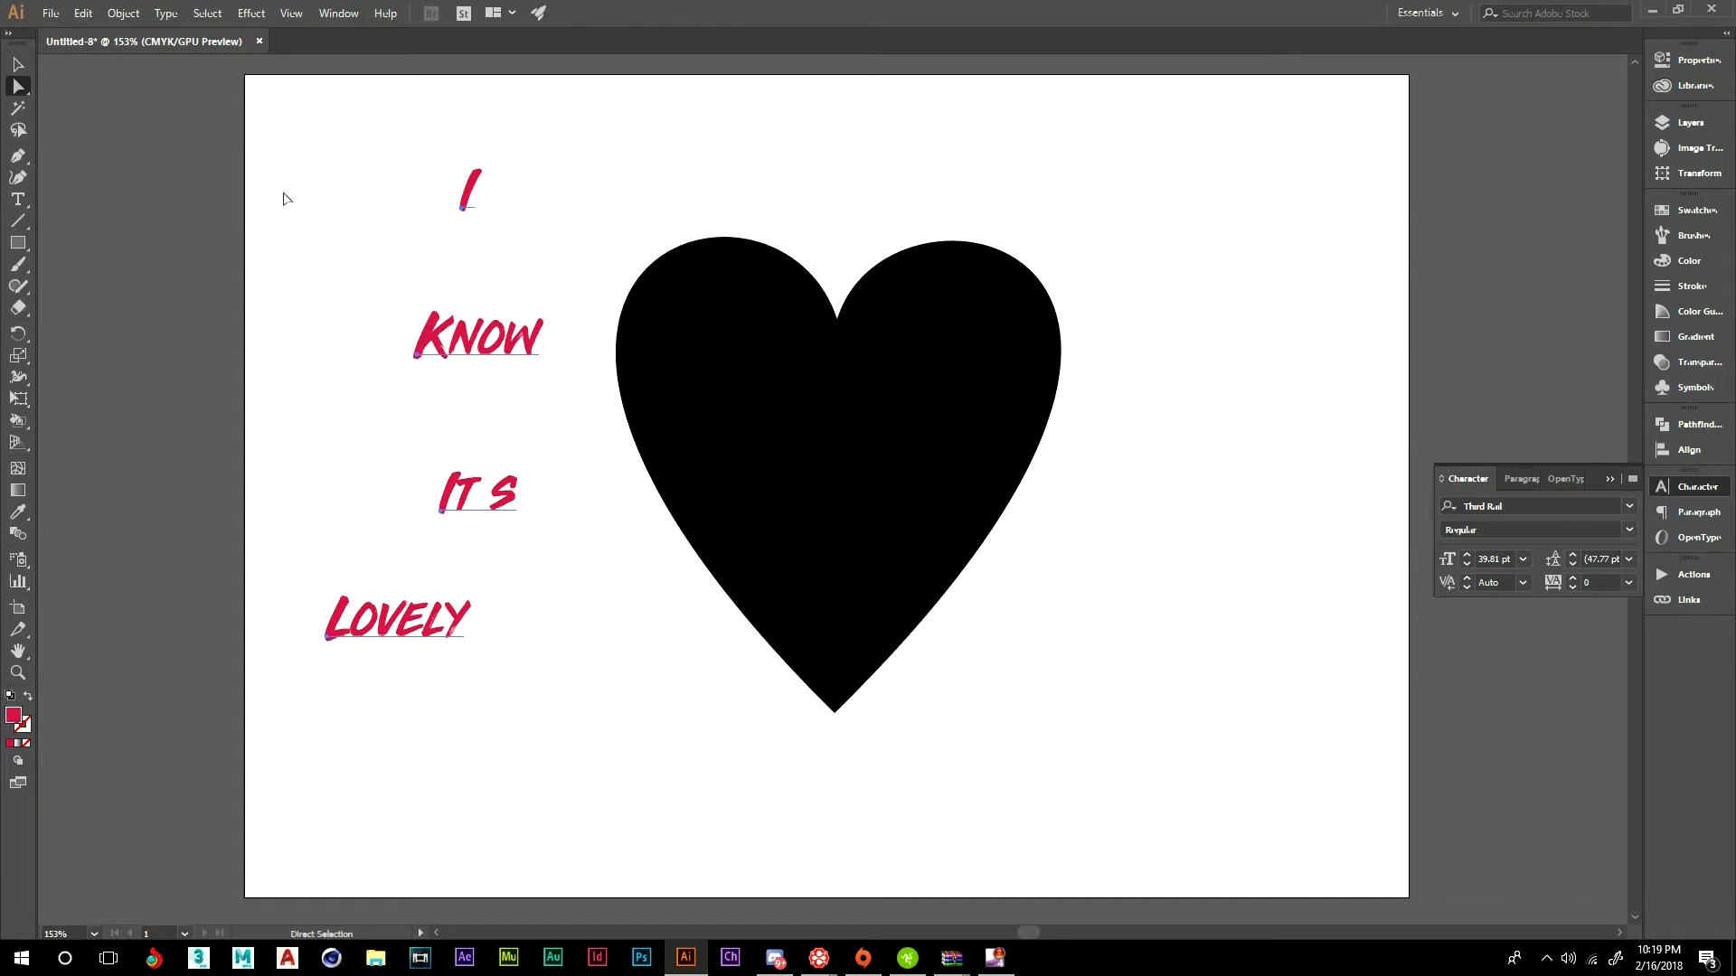
{"action": "right_click", "coordinate": [465, 340]}
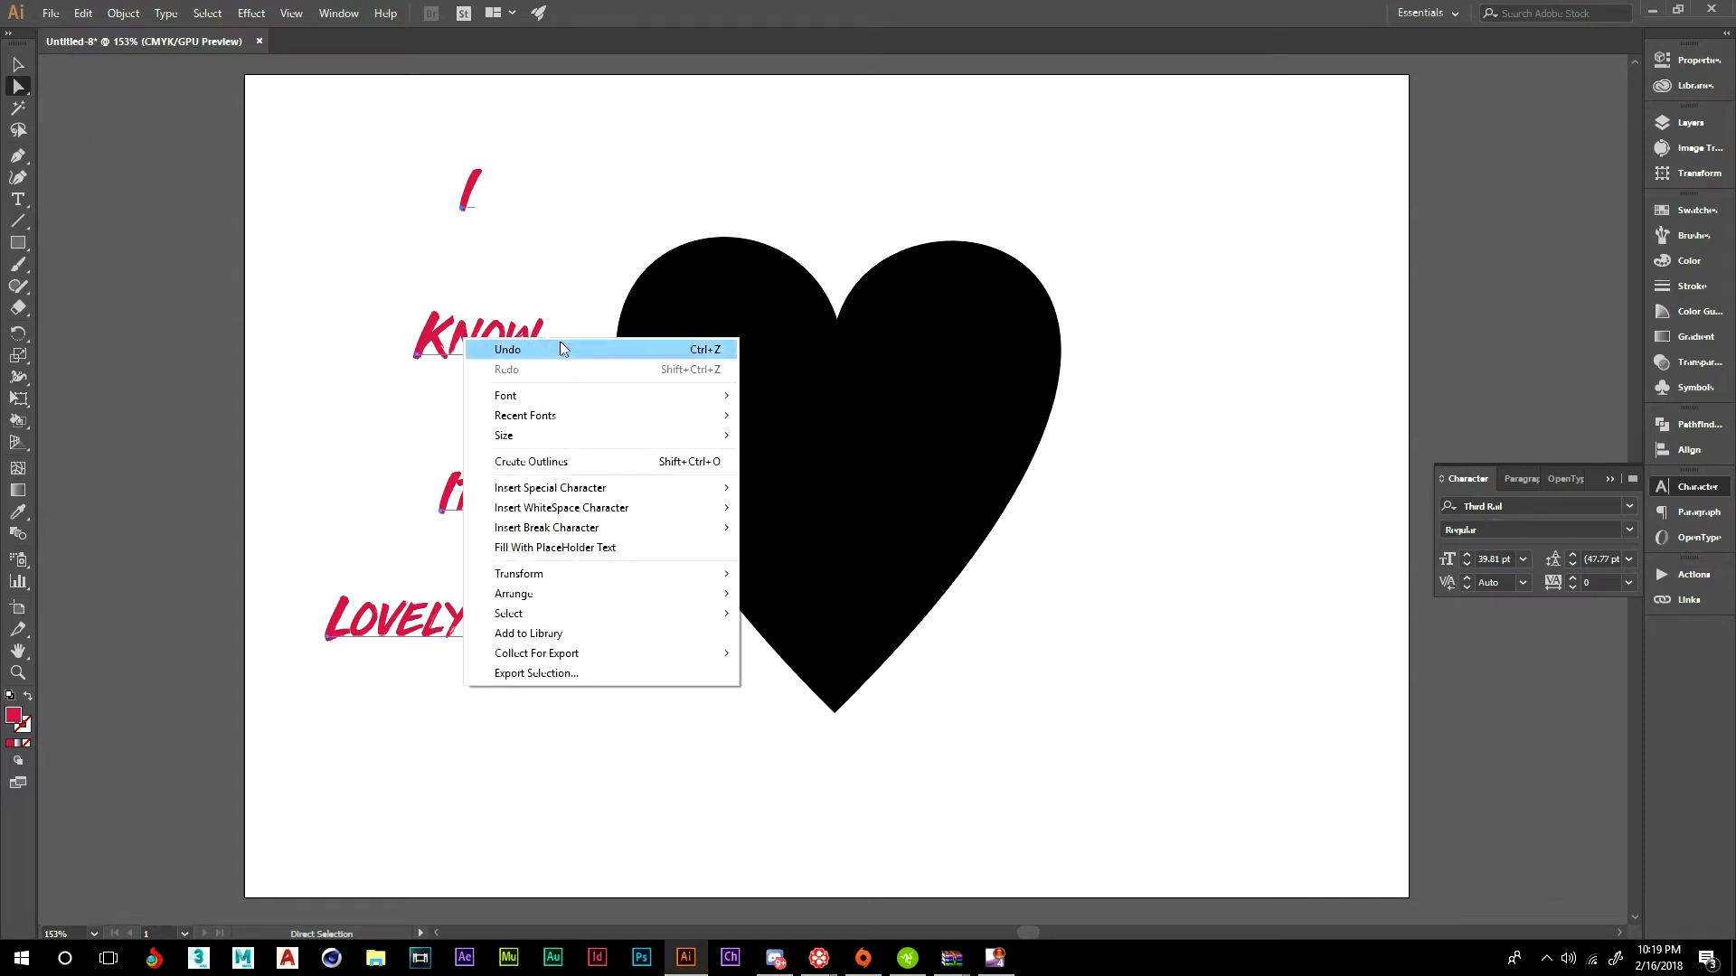
{"action": "left_click", "coordinate": [566, 463]}
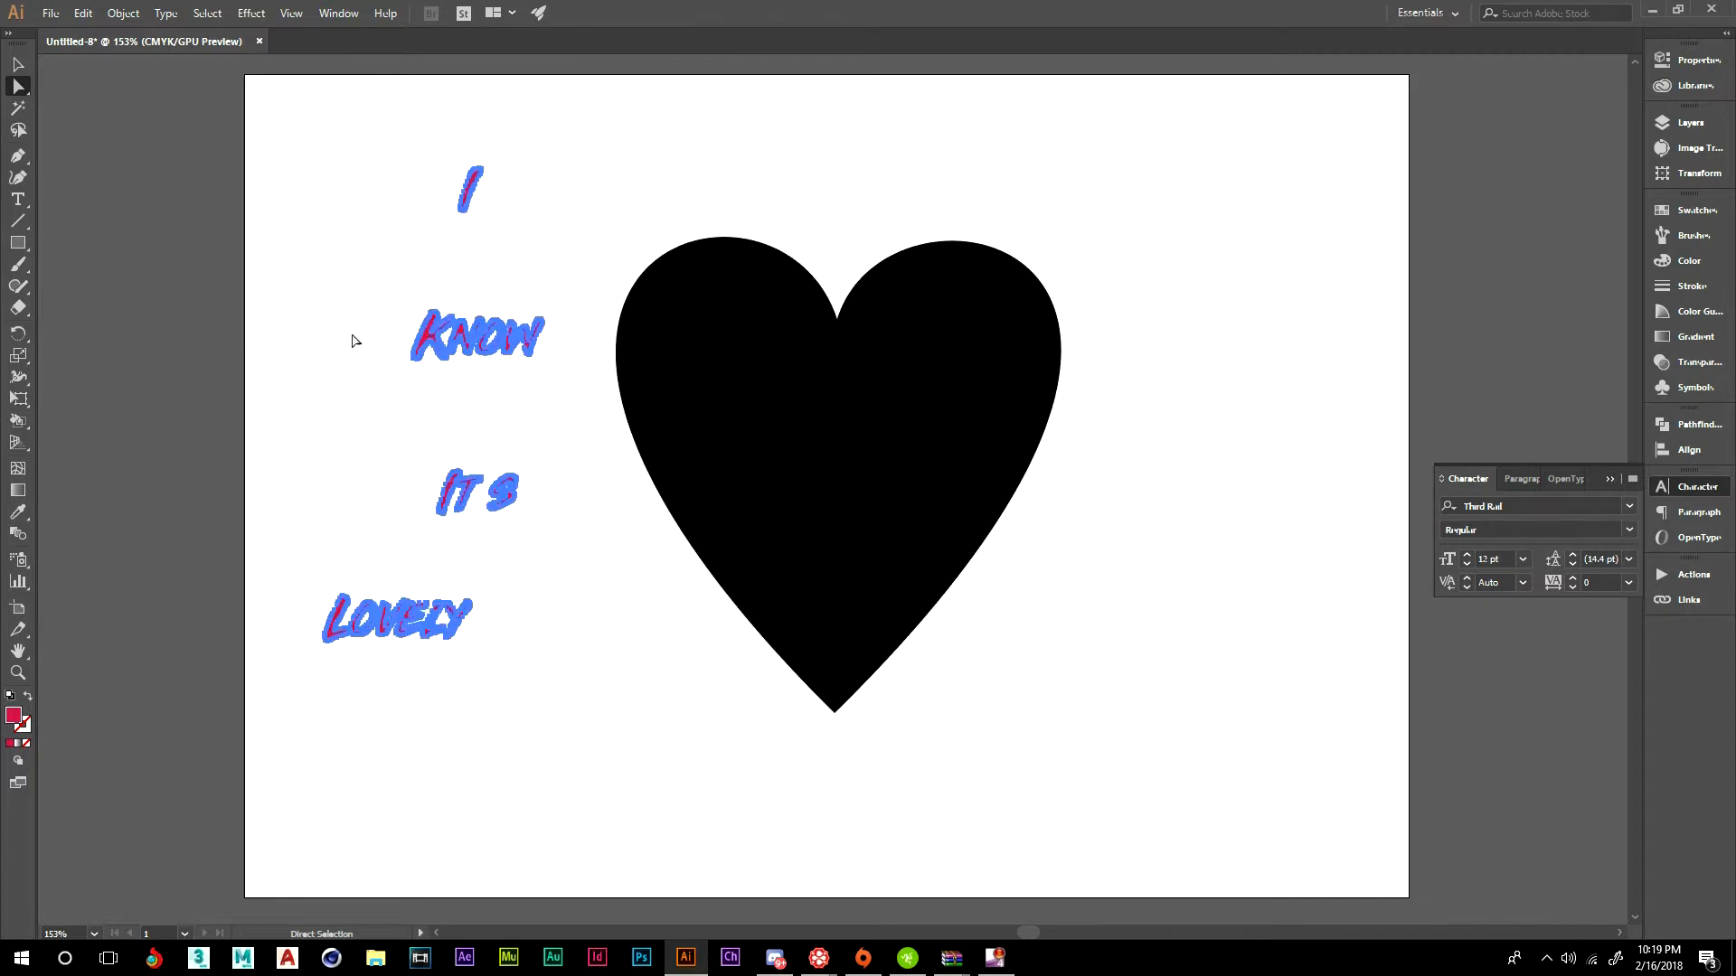
{"action": "left_click", "coordinate": [393, 250]}
- Apply an envelope mesh with 1 row and 2 columns to the "I"
{"action": "left_click_drag", "start_coordinate": [415, 158], "coordinate": [575, 242]}
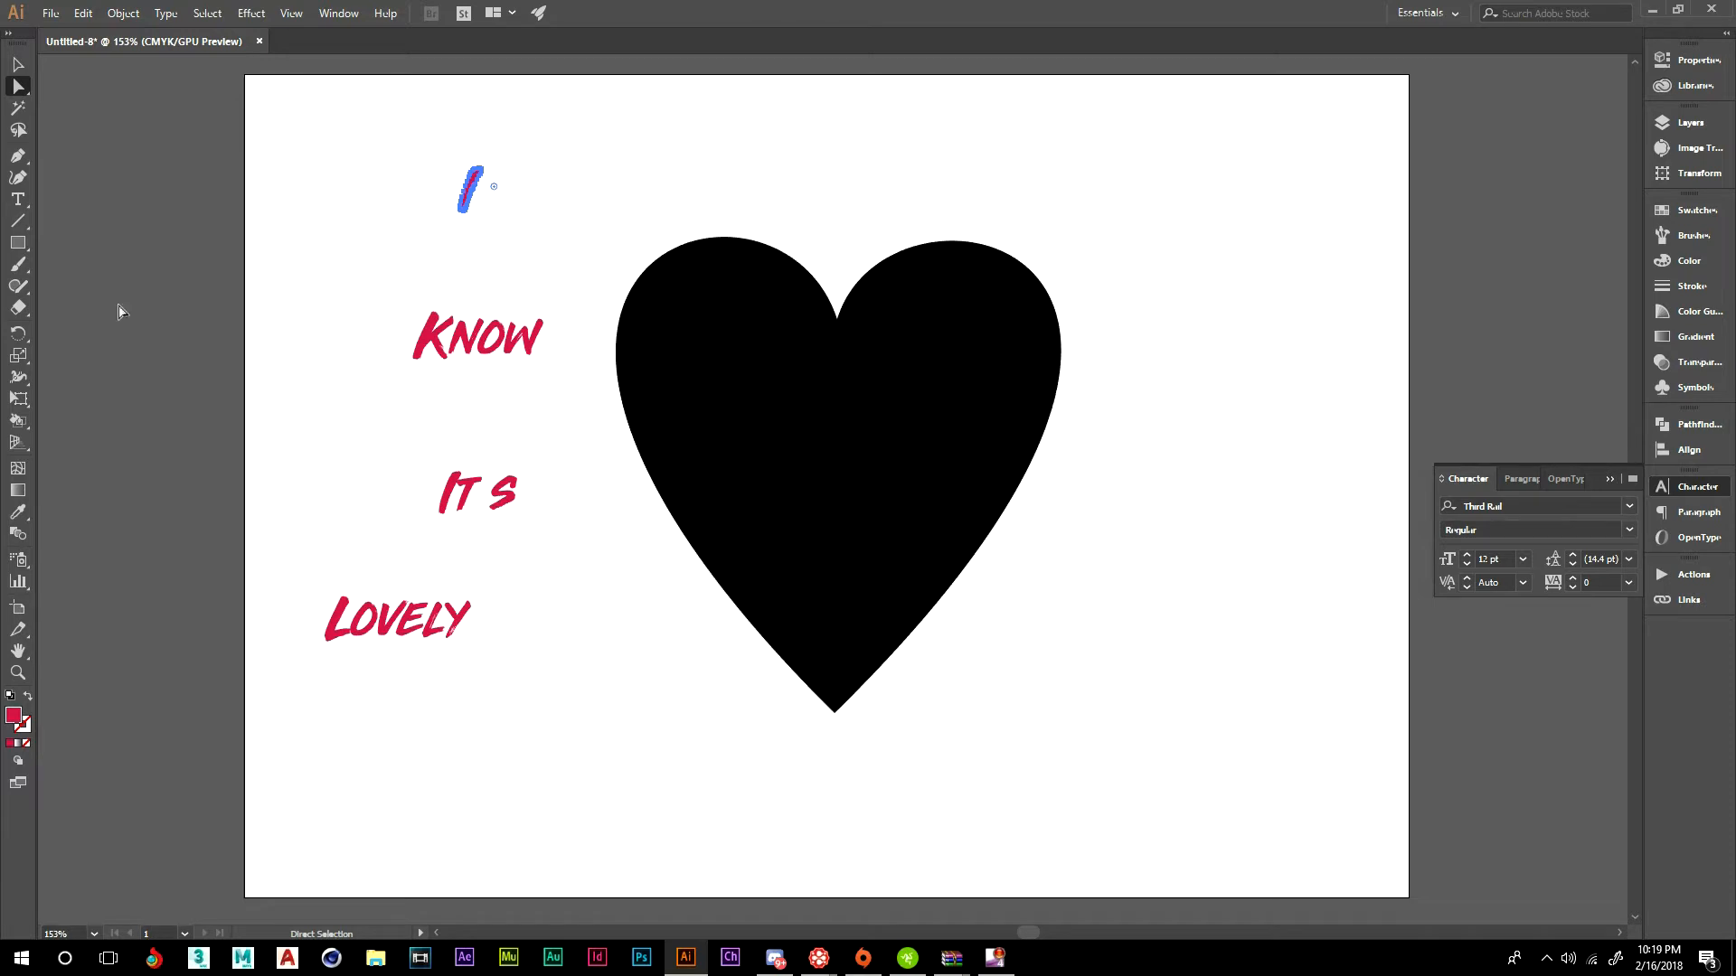
{"action": "left_click", "coordinate": [123, 13]}
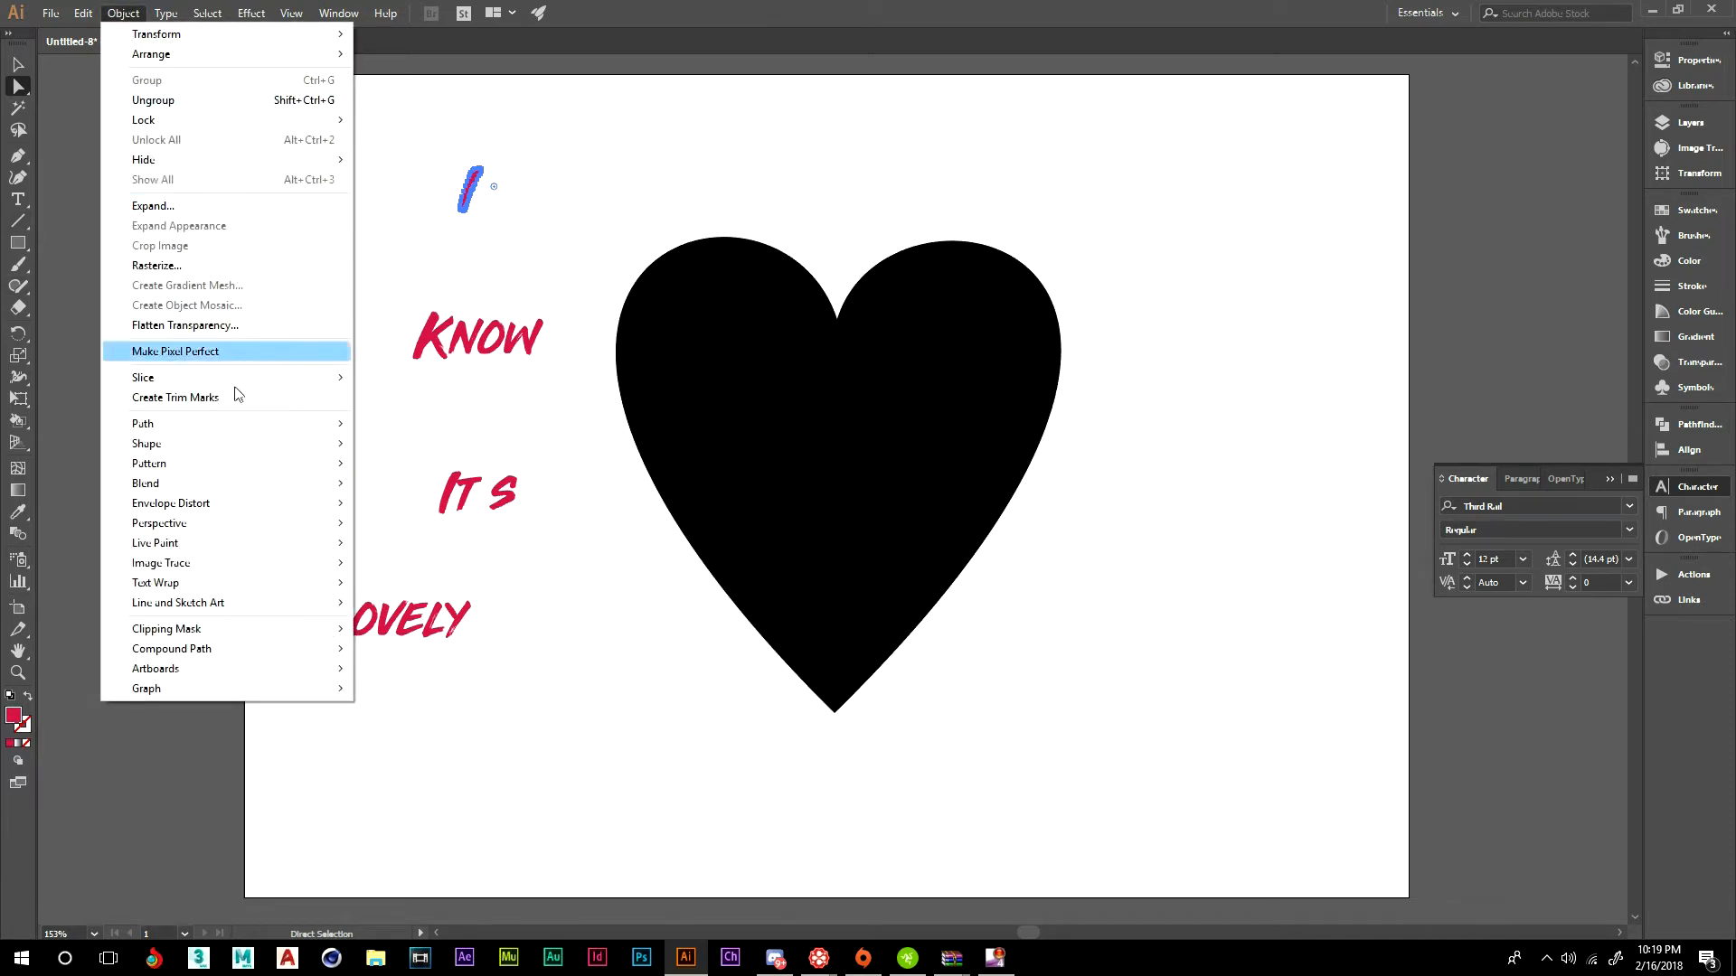
{"action": "mouse_move", "coordinate": [215, 502]}
{"action": "left_click", "coordinate": [484, 524]}
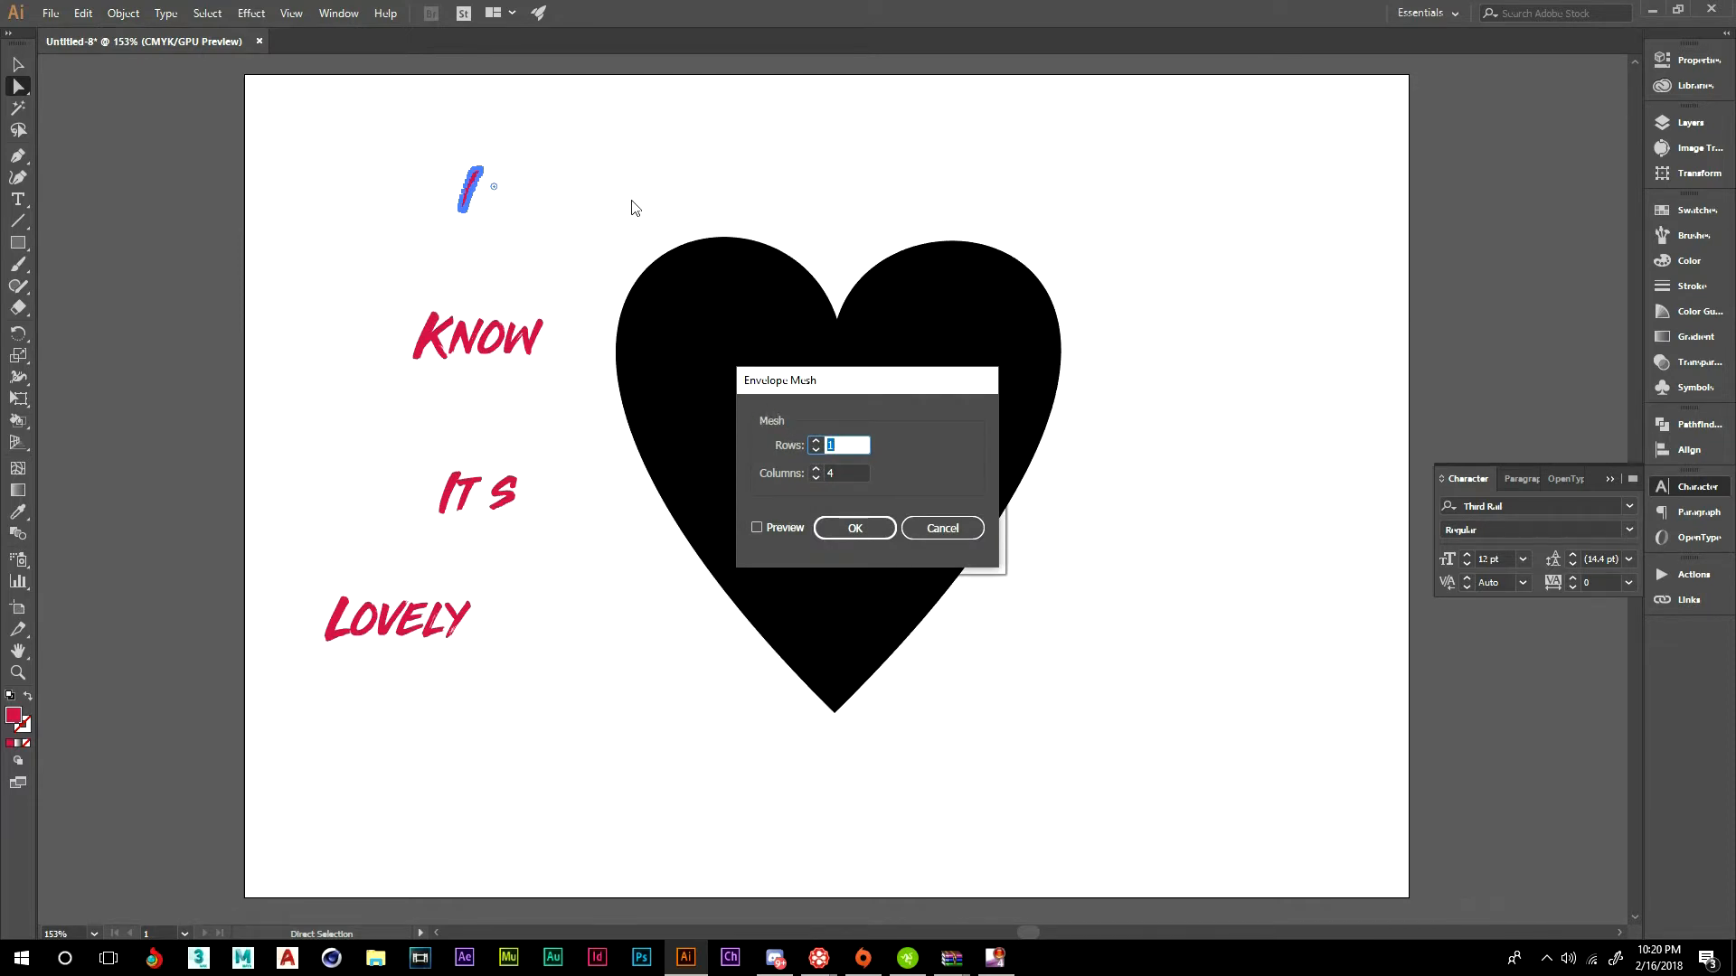
{"action": "key", "text": "Tab"}
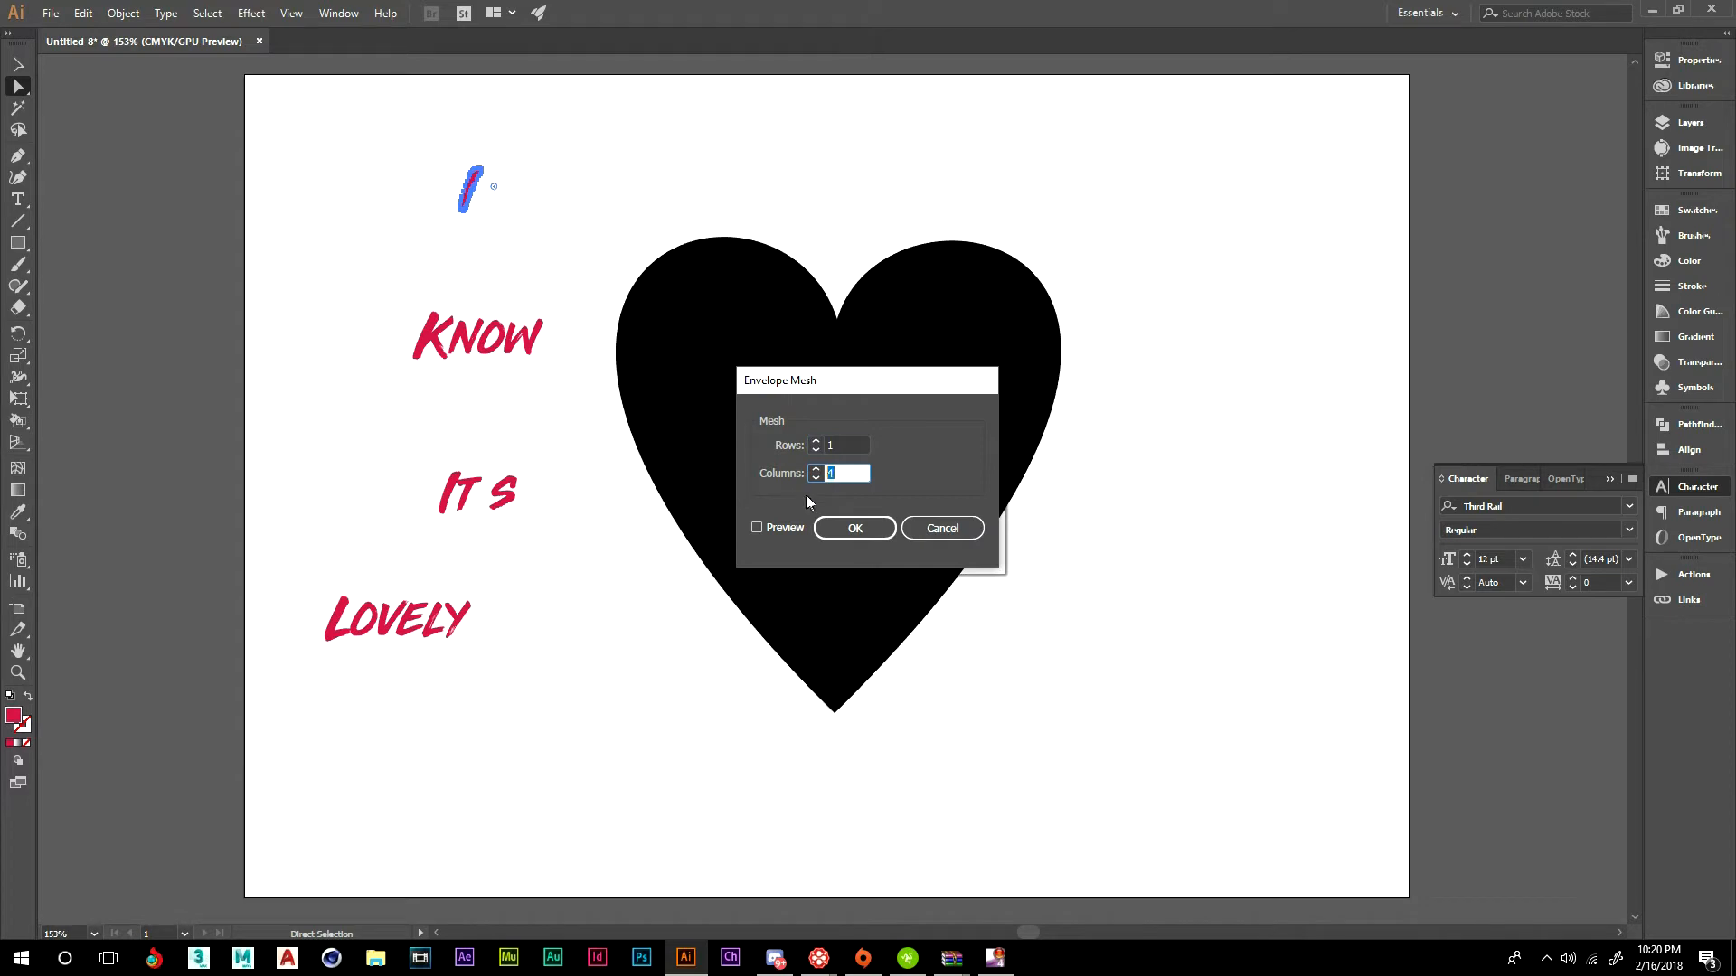
{"action": "left_click", "coordinate": [848, 443]}
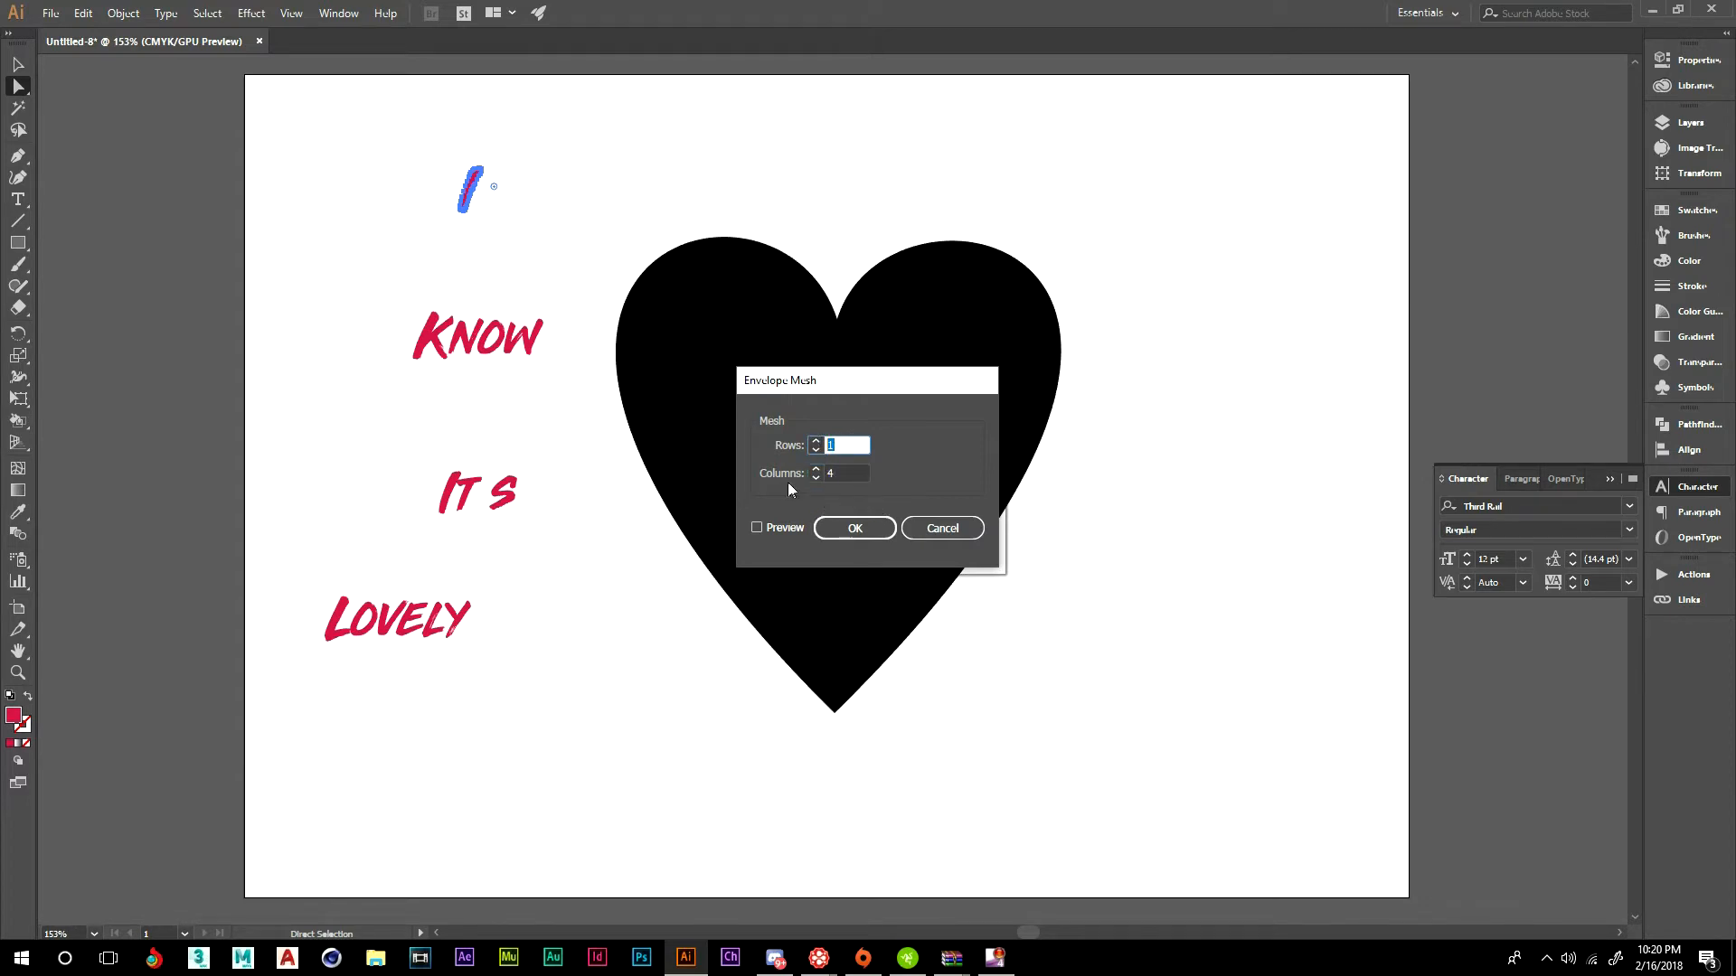
{"action": "key", "text": "Tab"}
{"action": "type", "text": "2"}
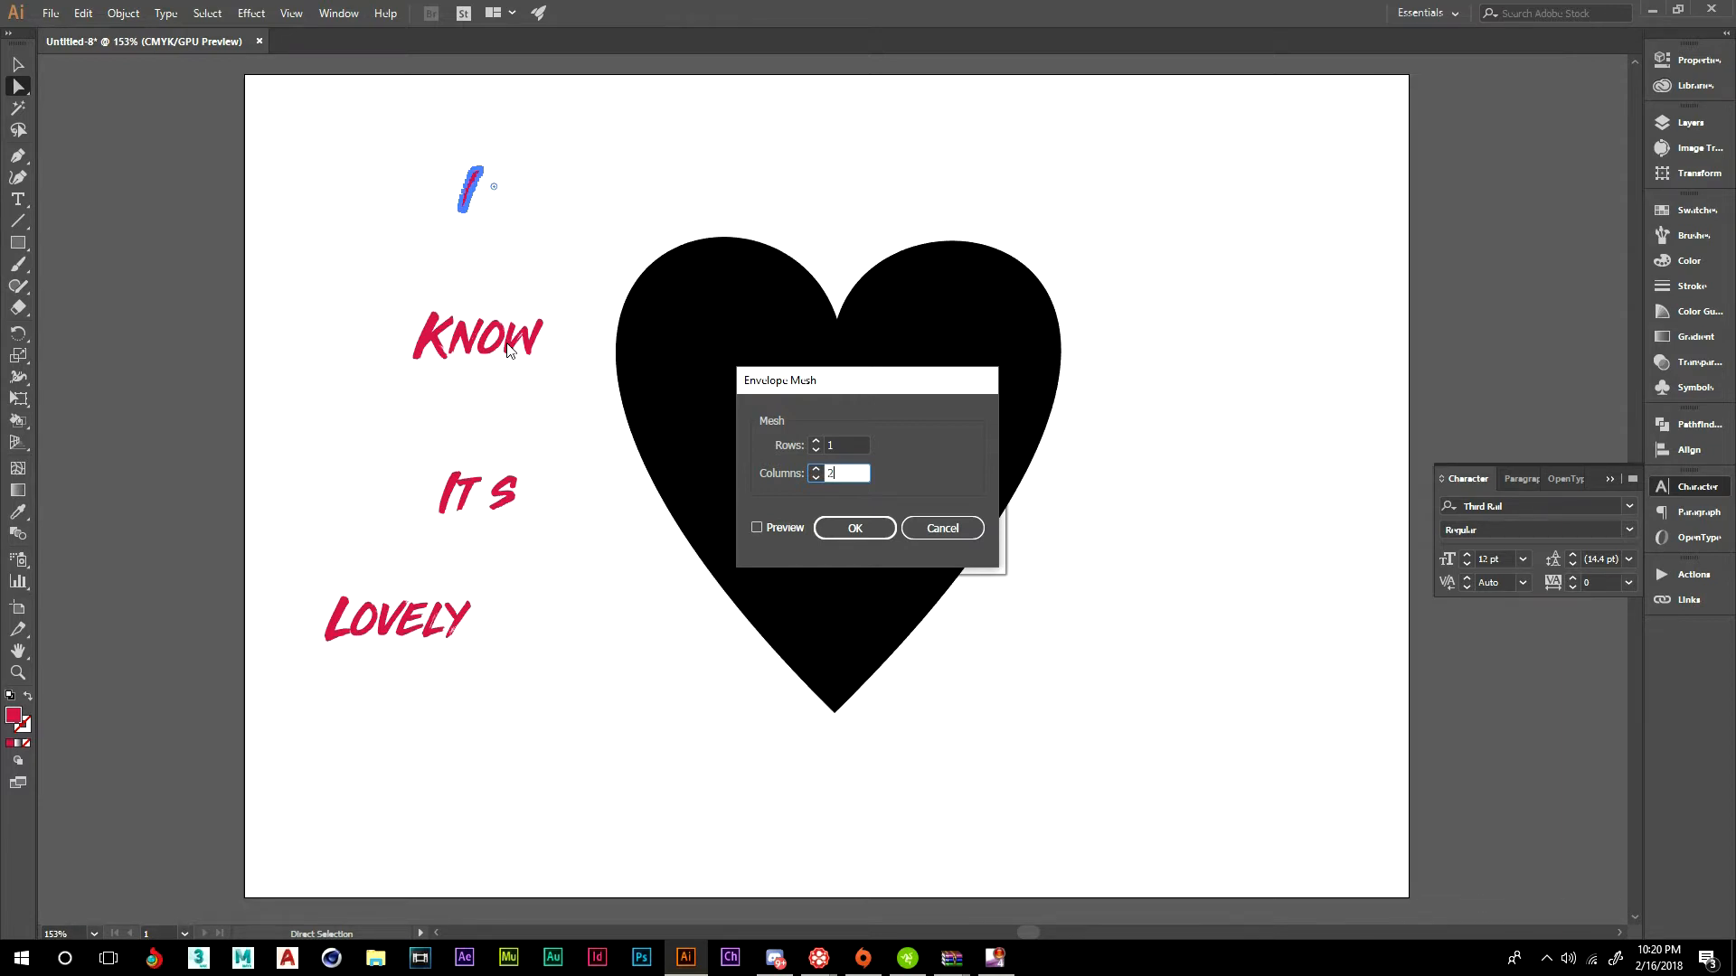
{"action": "left_click", "coordinate": [852, 528]}
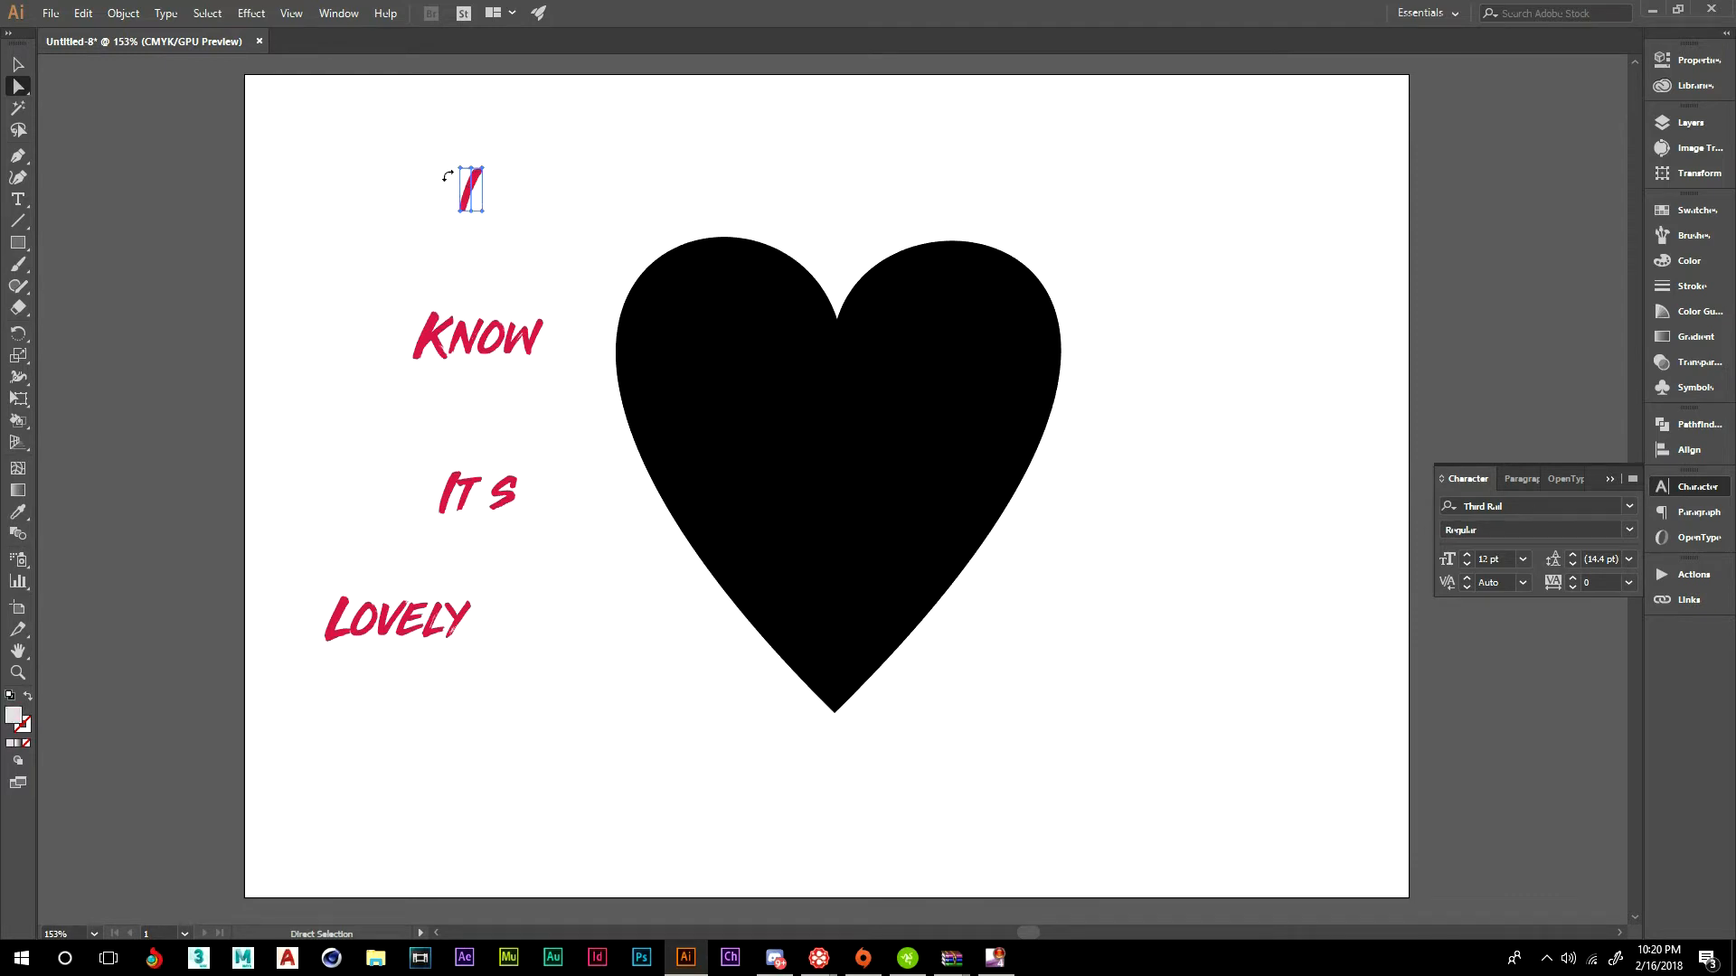
- Enlarge the "I" over the heart's left lobe and bend its mesh's upper-left corner to follow the heart's outline
{"action": "key", "text": "e"}
{"action": "left_click_drag", "start_coordinate": [482, 170], "coordinate": [798, 355]}
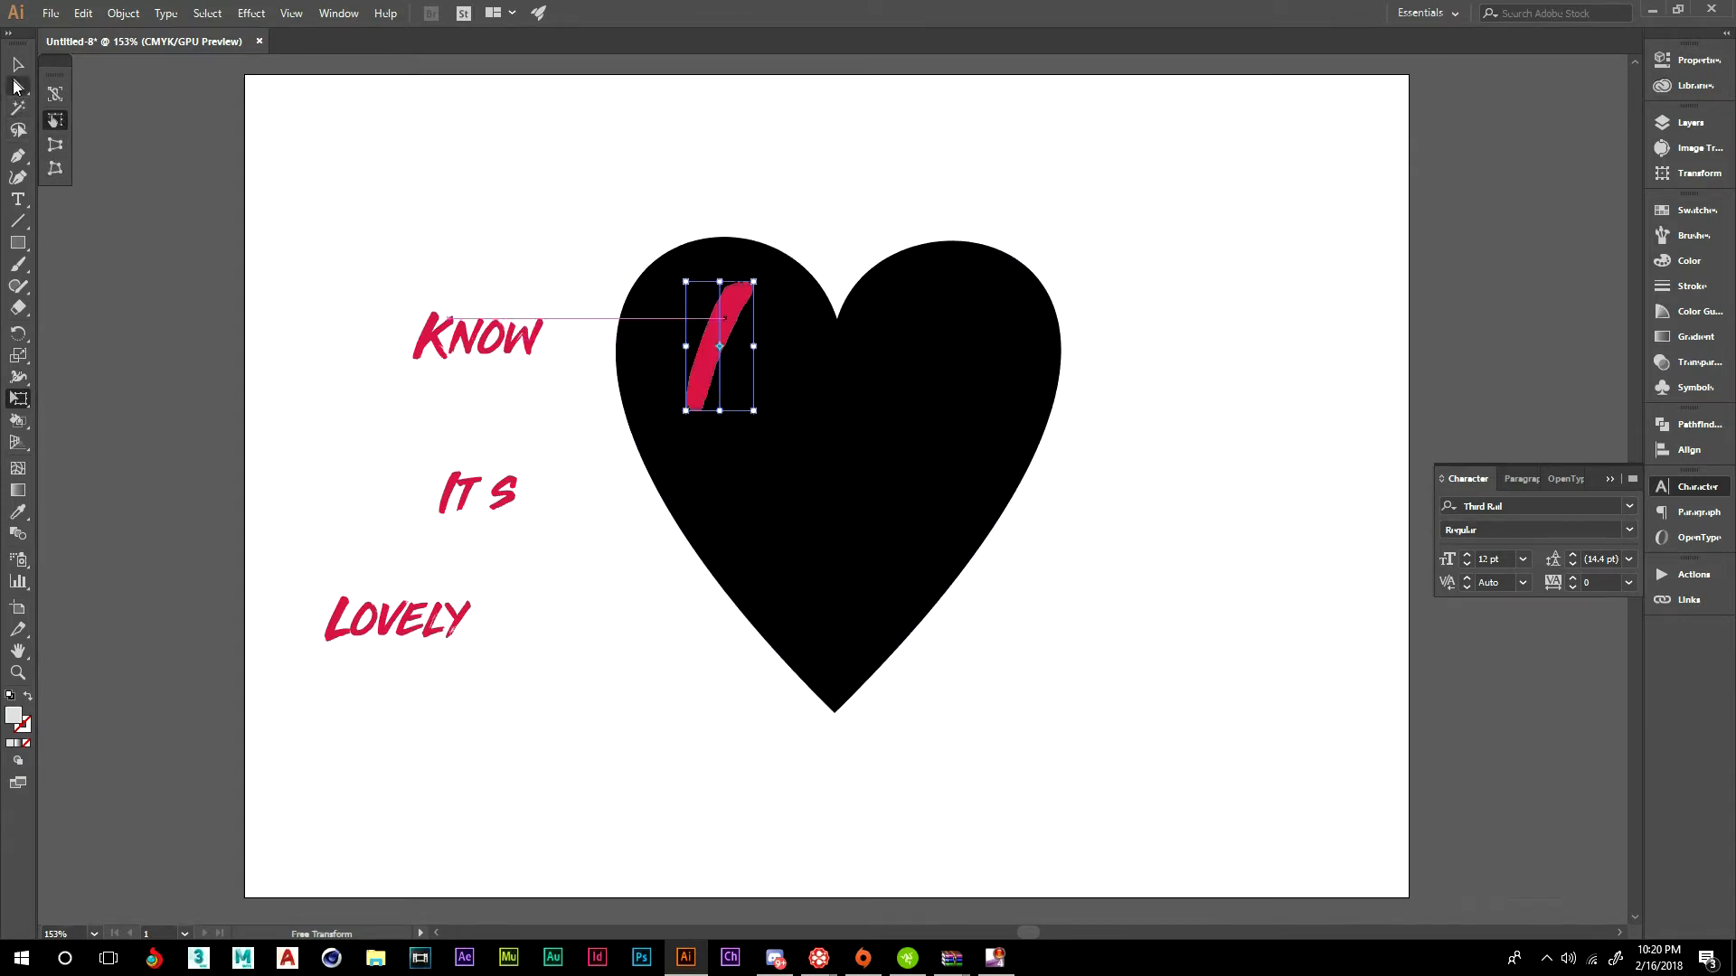
{"action": "left_click", "coordinate": [17, 86]}
{"action": "mouse_move", "coordinate": [705, 283]}
{"action": "left_mouse_down"}
{"action": "mouse_move", "coordinate": [642, 274]}
{"action": "mouse_move", "coordinate": [626, 327]}
{"action": "mouse_move", "coordinate": [647, 326]}
{"action": "left_mouse_up"}
{"action": "left_click", "coordinate": [248, 170]}
{"action": "left_click", "coordinate": [669, 273]}
{"action": "left_click", "coordinate": [728, 297]}
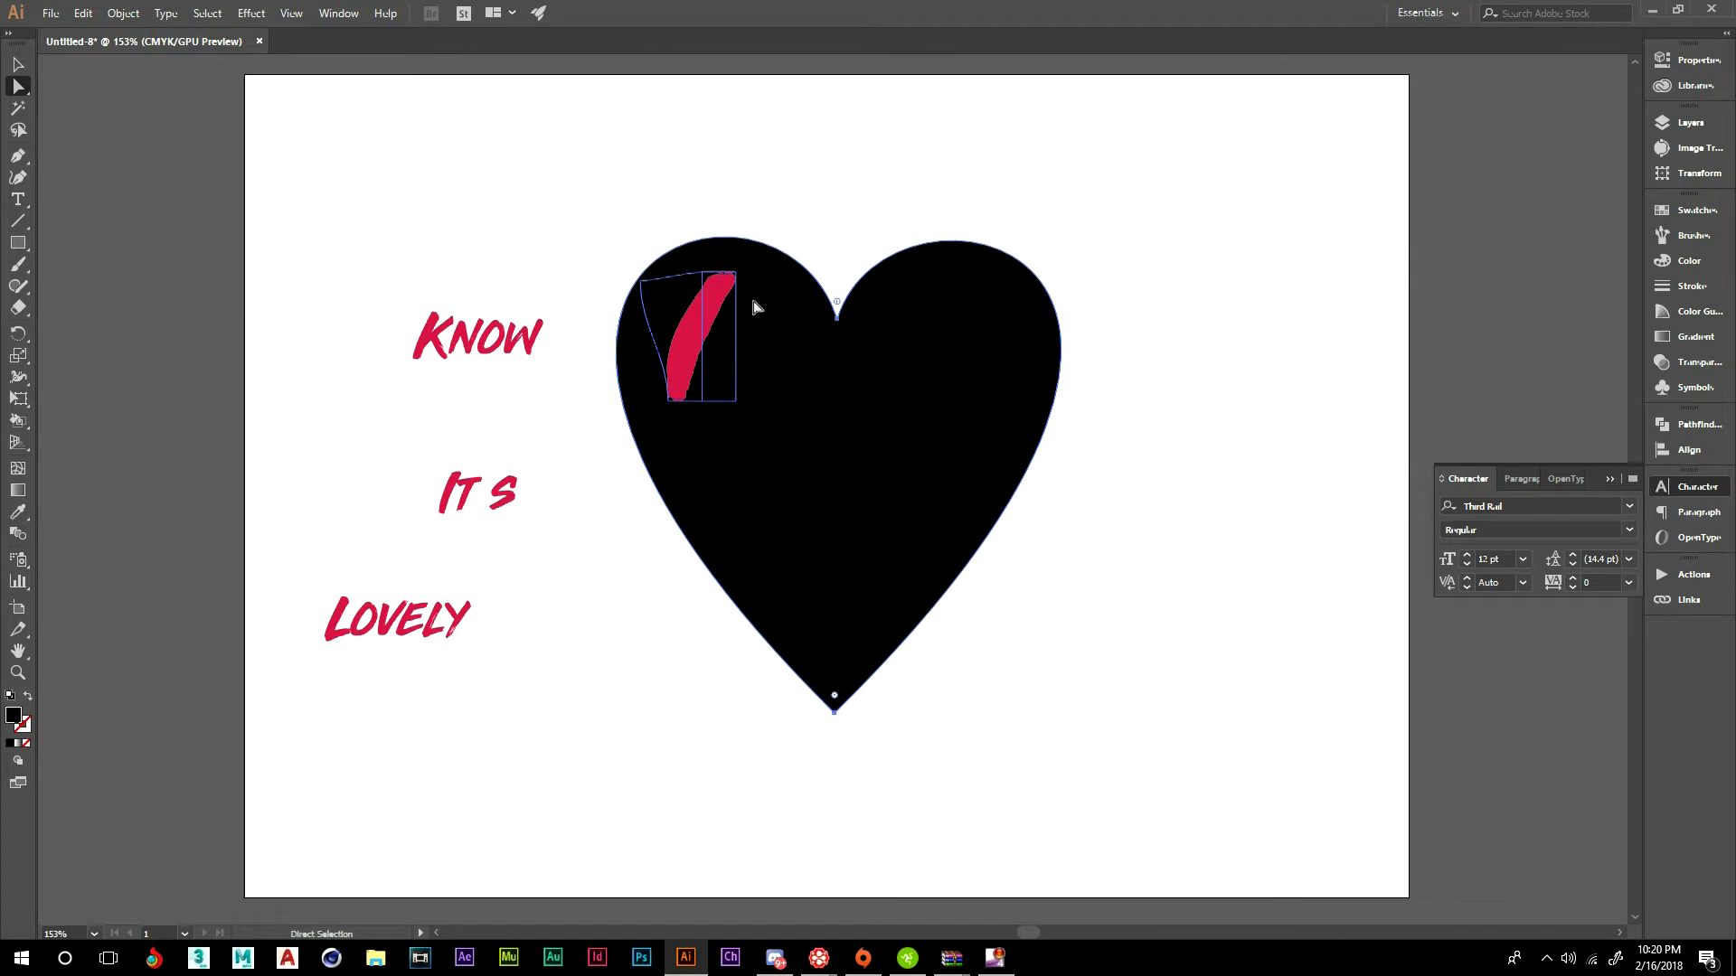
{"action": "left_click", "coordinate": [639, 280]}
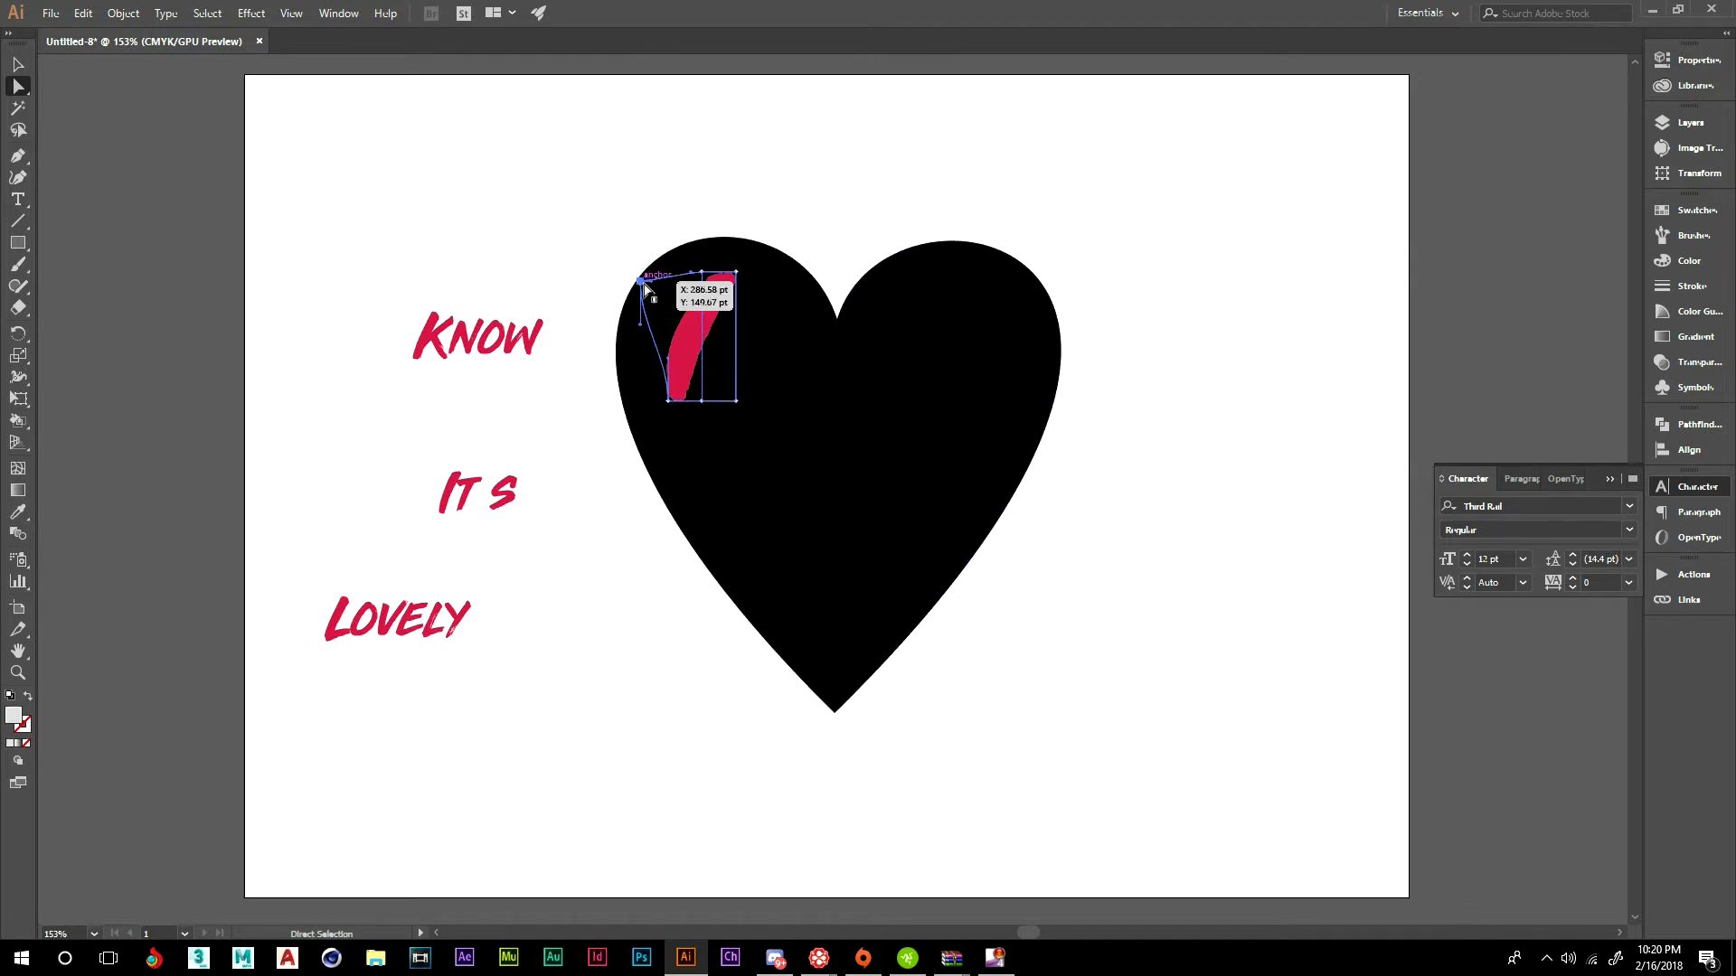
{"action": "mouse_move", "coordinate": [641, 331]}
{"action": "left_mouse_down"}
{"action": "mouse_move", "coordinate": [617, 318]}
{"action": "mouse_move", "coordinate": [687, 250]}
{"action": "left_mouse_up"}
- Lock the black heart so that it cannot be selected
{"action": "left_click", "coordinate": [774, 298]}
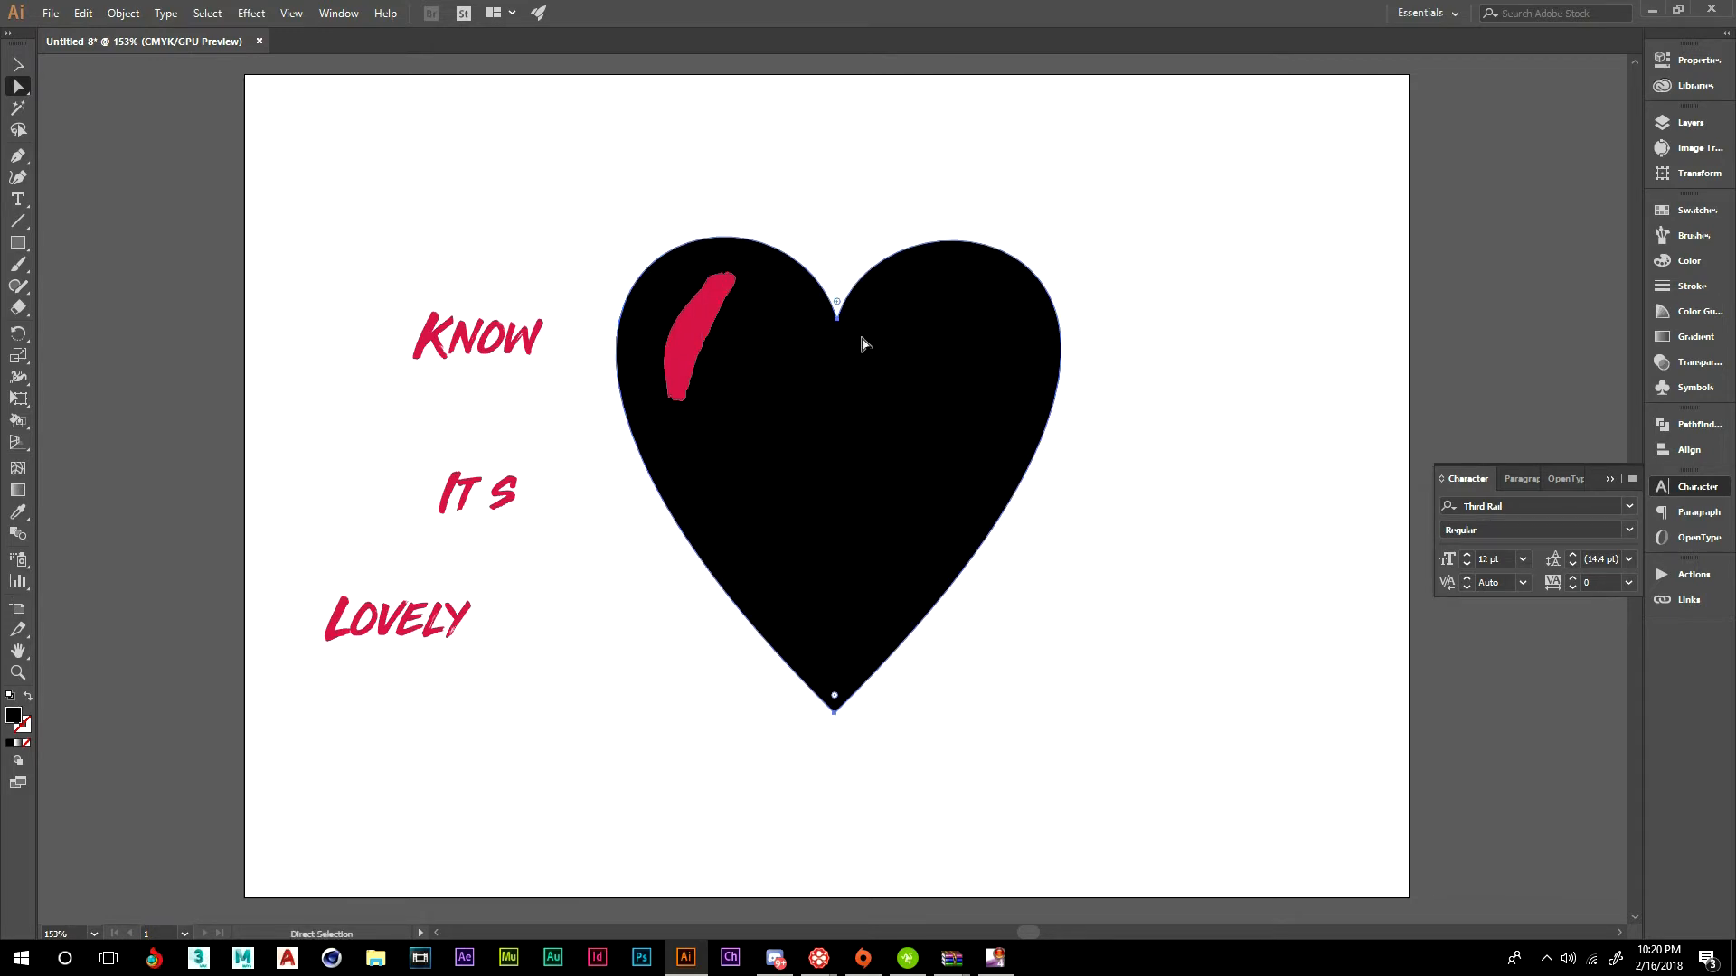
{"action": "left_click", "coordinate": [123, 13]}
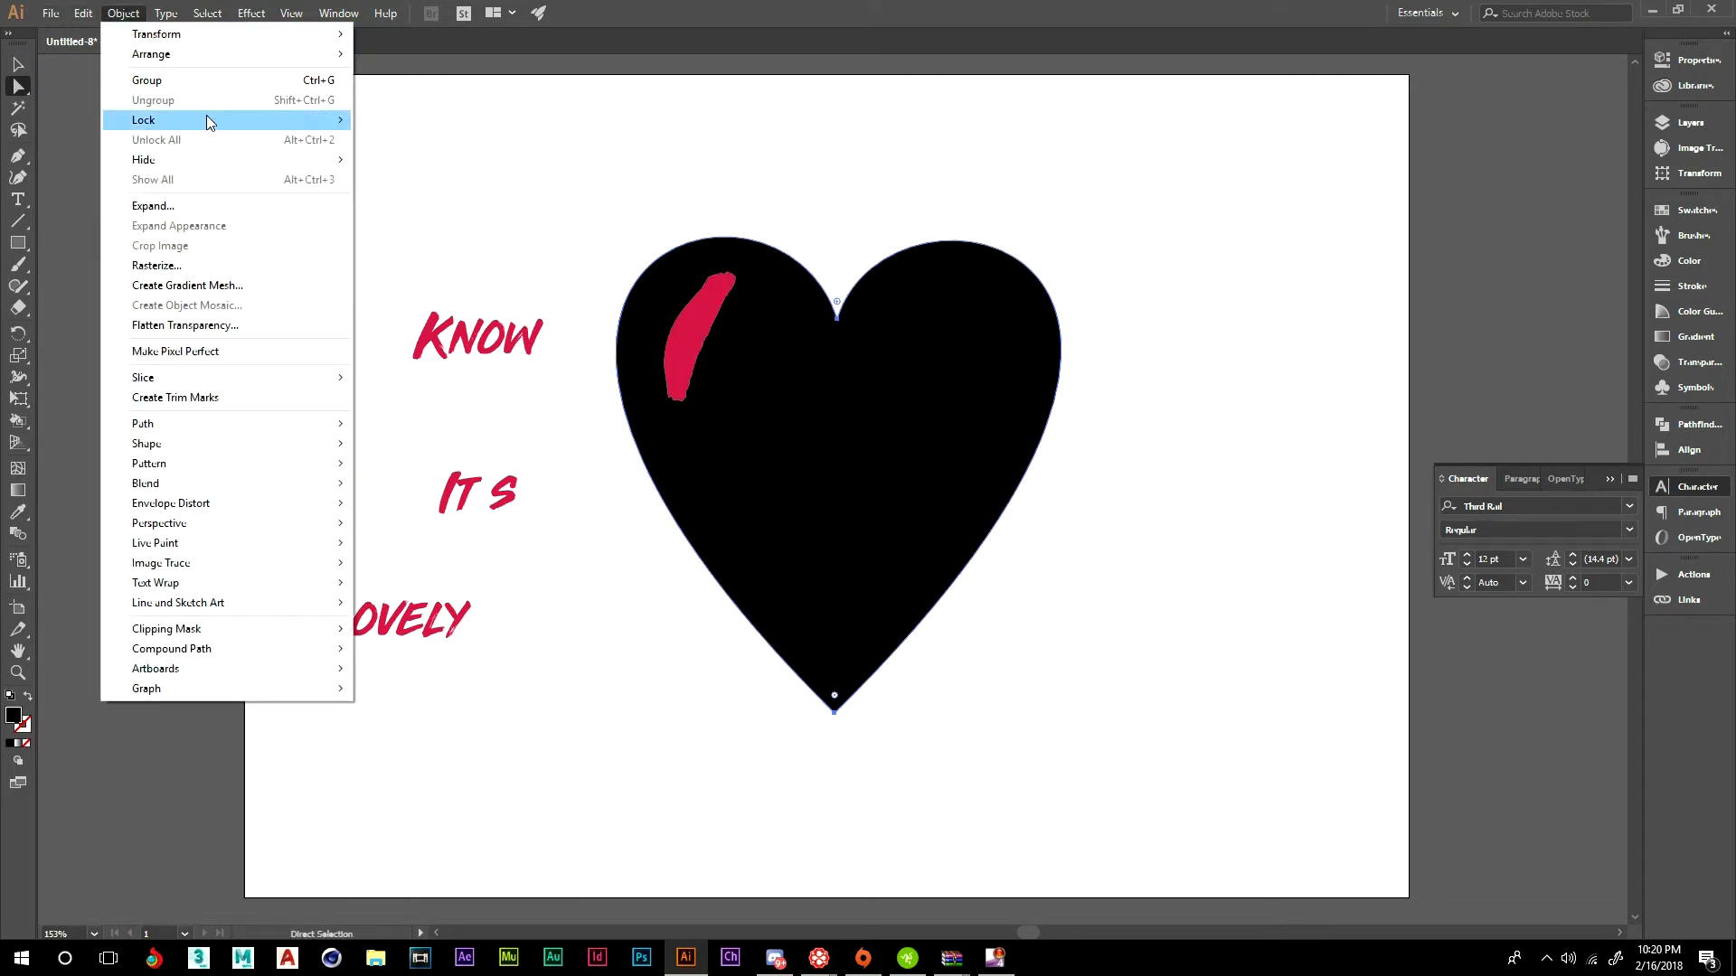
{"action": "mouse_move", "coordinate": [208, 120]}
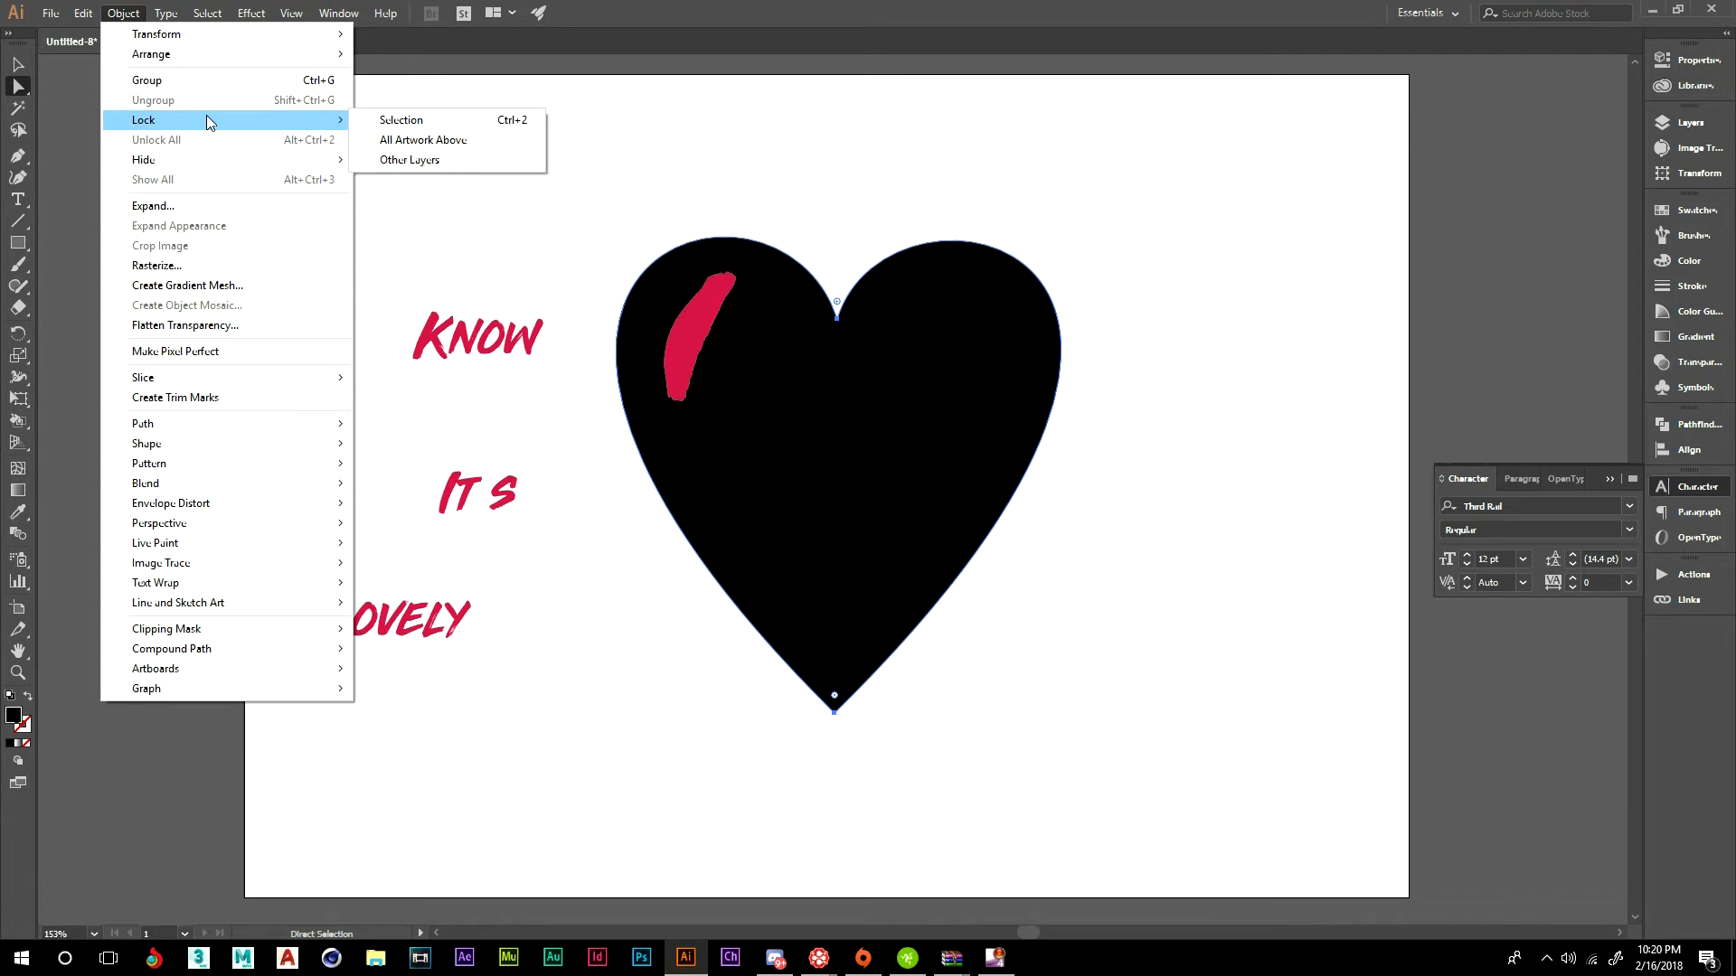
{"action": "left_click", "coordinate": [485, 121]}
- Reshape the remaining mesh points and handles of the "I" so its envelope fills the heart's left lobe, and deselect it
{"action": "left_click", "coordinate": [705, 329]}
{"action": "mouse_move", "coordinate": [705, 274]}
{"action": "left_mouse_down"}
{"action": "mouse_move", "coordinate": [707, 245]}
{"action": "mouse_move", "coordinate": [740, 273]}
{"action": "mouse_move", "coordinate": [768, 250]}
{"action": "mouse_move", "coordinate": [832, 279]}
{"action": "mouse_move", "coordinate": [812, 278]}
{"action": "left_mouse_up"}
{"action": "mouse_move", "coordinate": [667, 400]}
{"action": "left_mouse_down"}
{"action": "mouse_move", "coordinate": [627, 404]}
{"action": "mouse_move", "coordinate": [633, 362]}
{"action": "mouse_move", "coordinate": [651, 467]}
{"action": "left_mouse_up"}
{"action": "left_click_drag", "start_coordinate": [706, 407], "coordinate": [861, 362]}
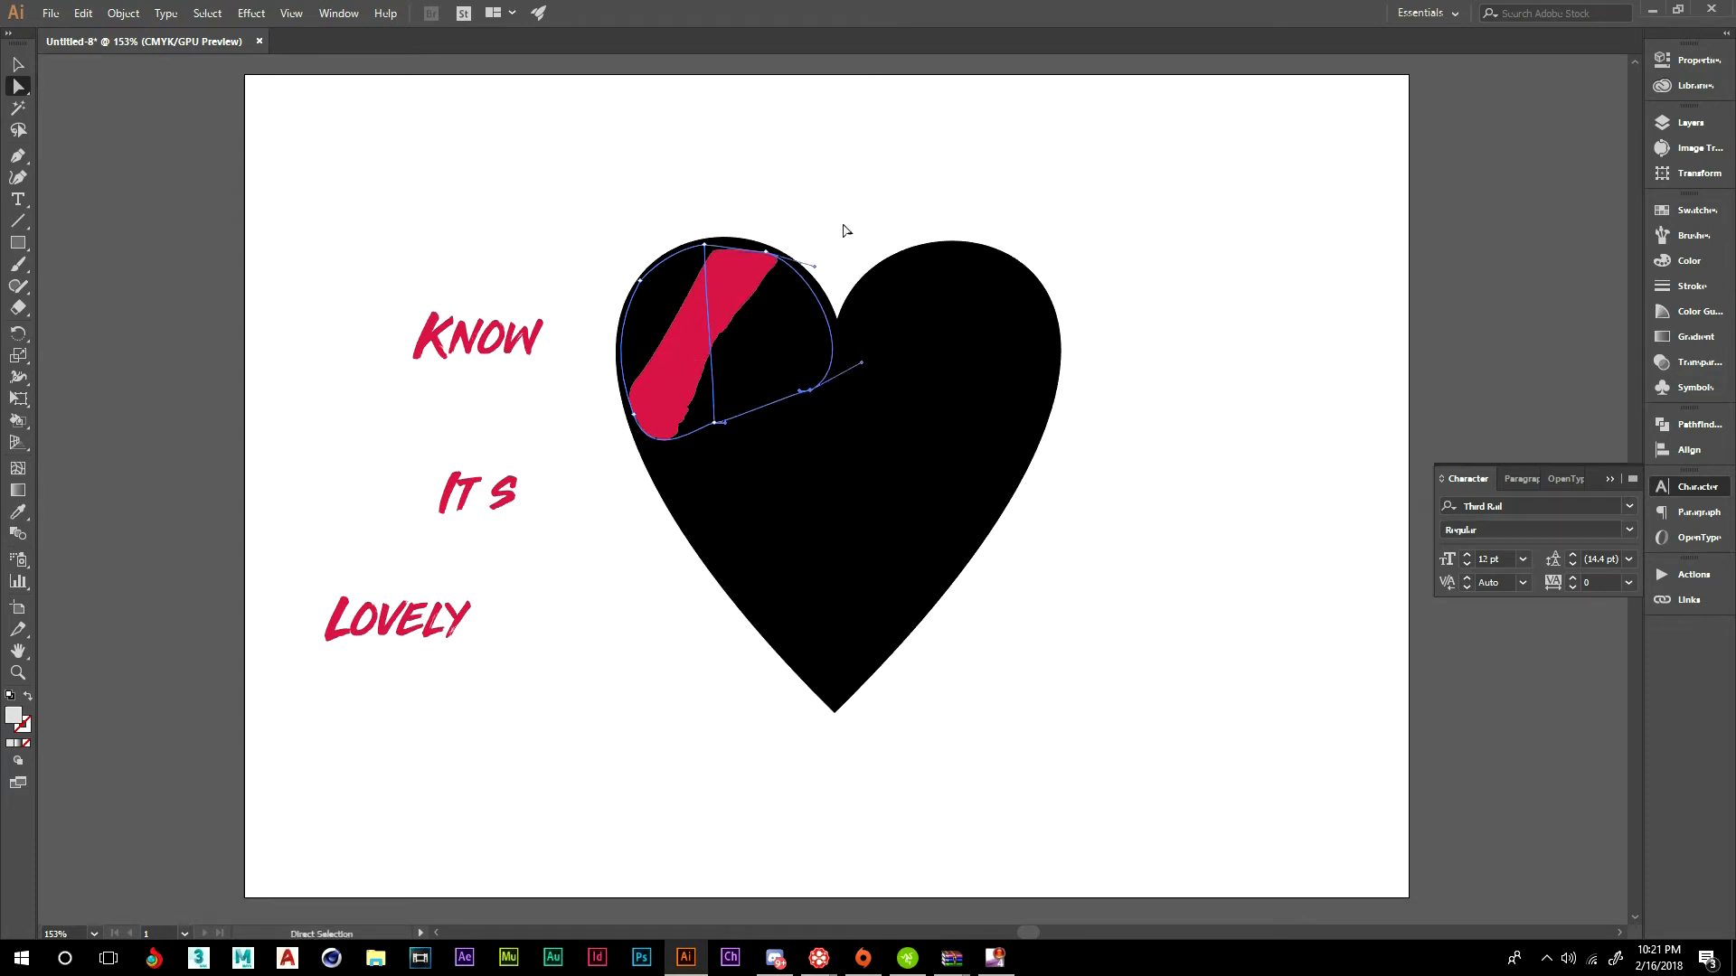
{"action": "left_click", "coordinate": [850, 189]}
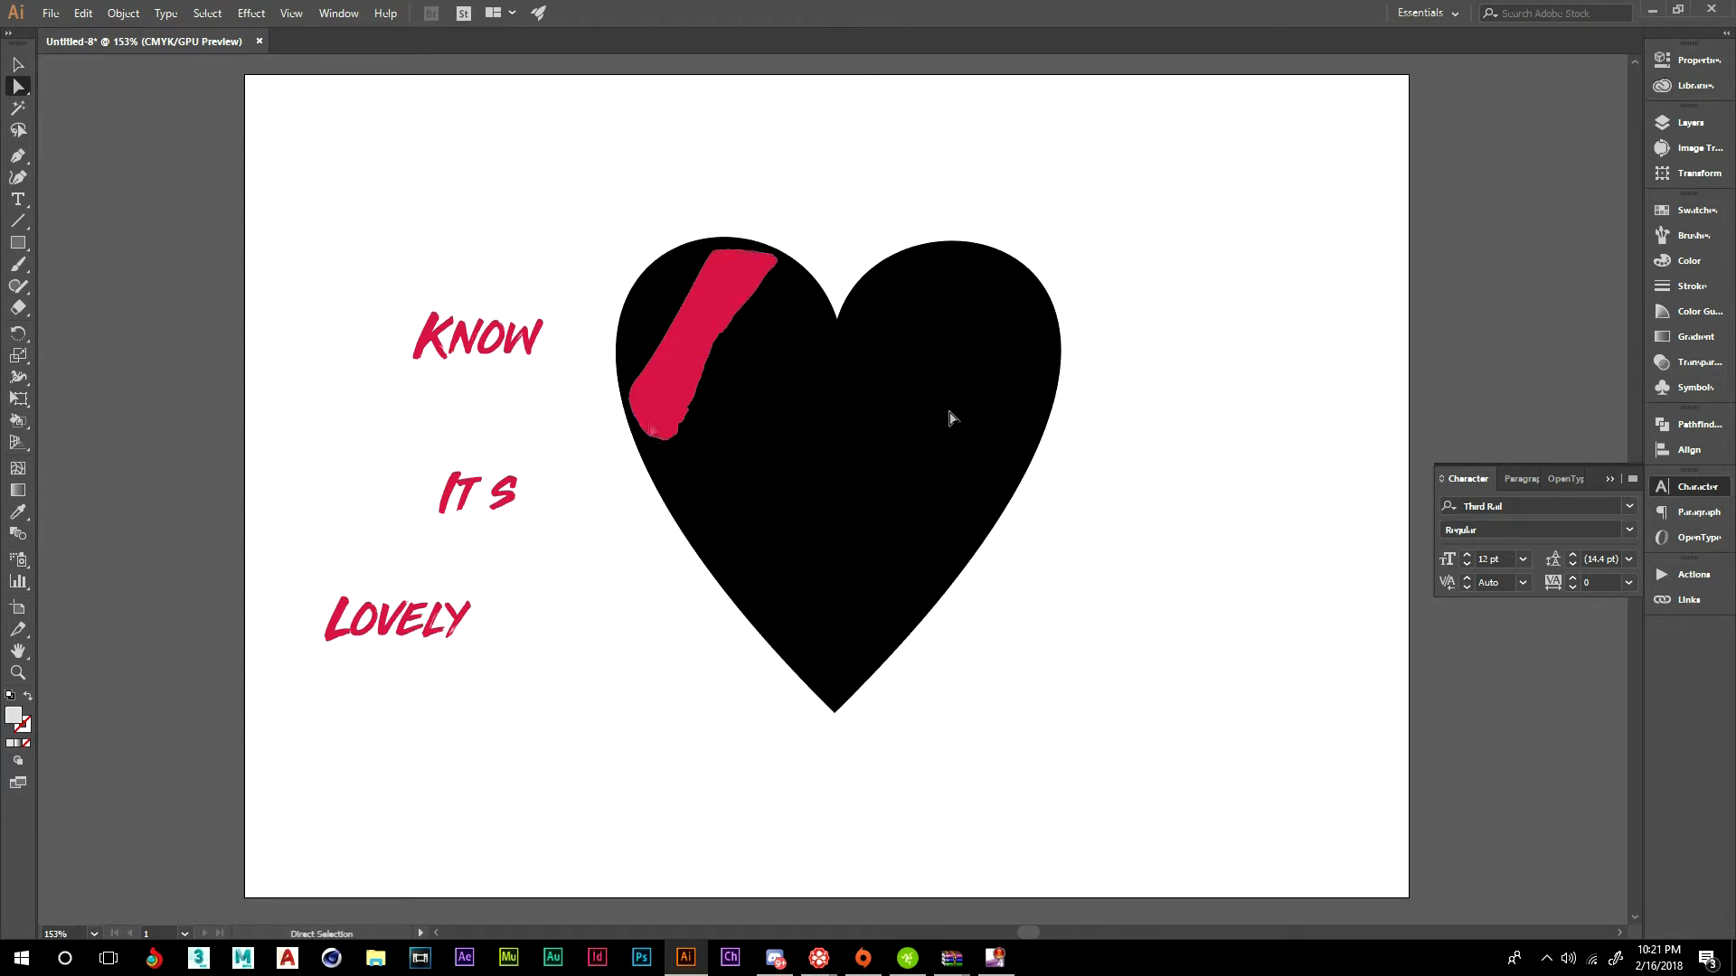
- Apply an envelope mesh with 1 row and 3 columns to the word "Know"
{"action": "left_click_drag", "start_coordinate": [362, 281], "coordinate": [575, 416]}
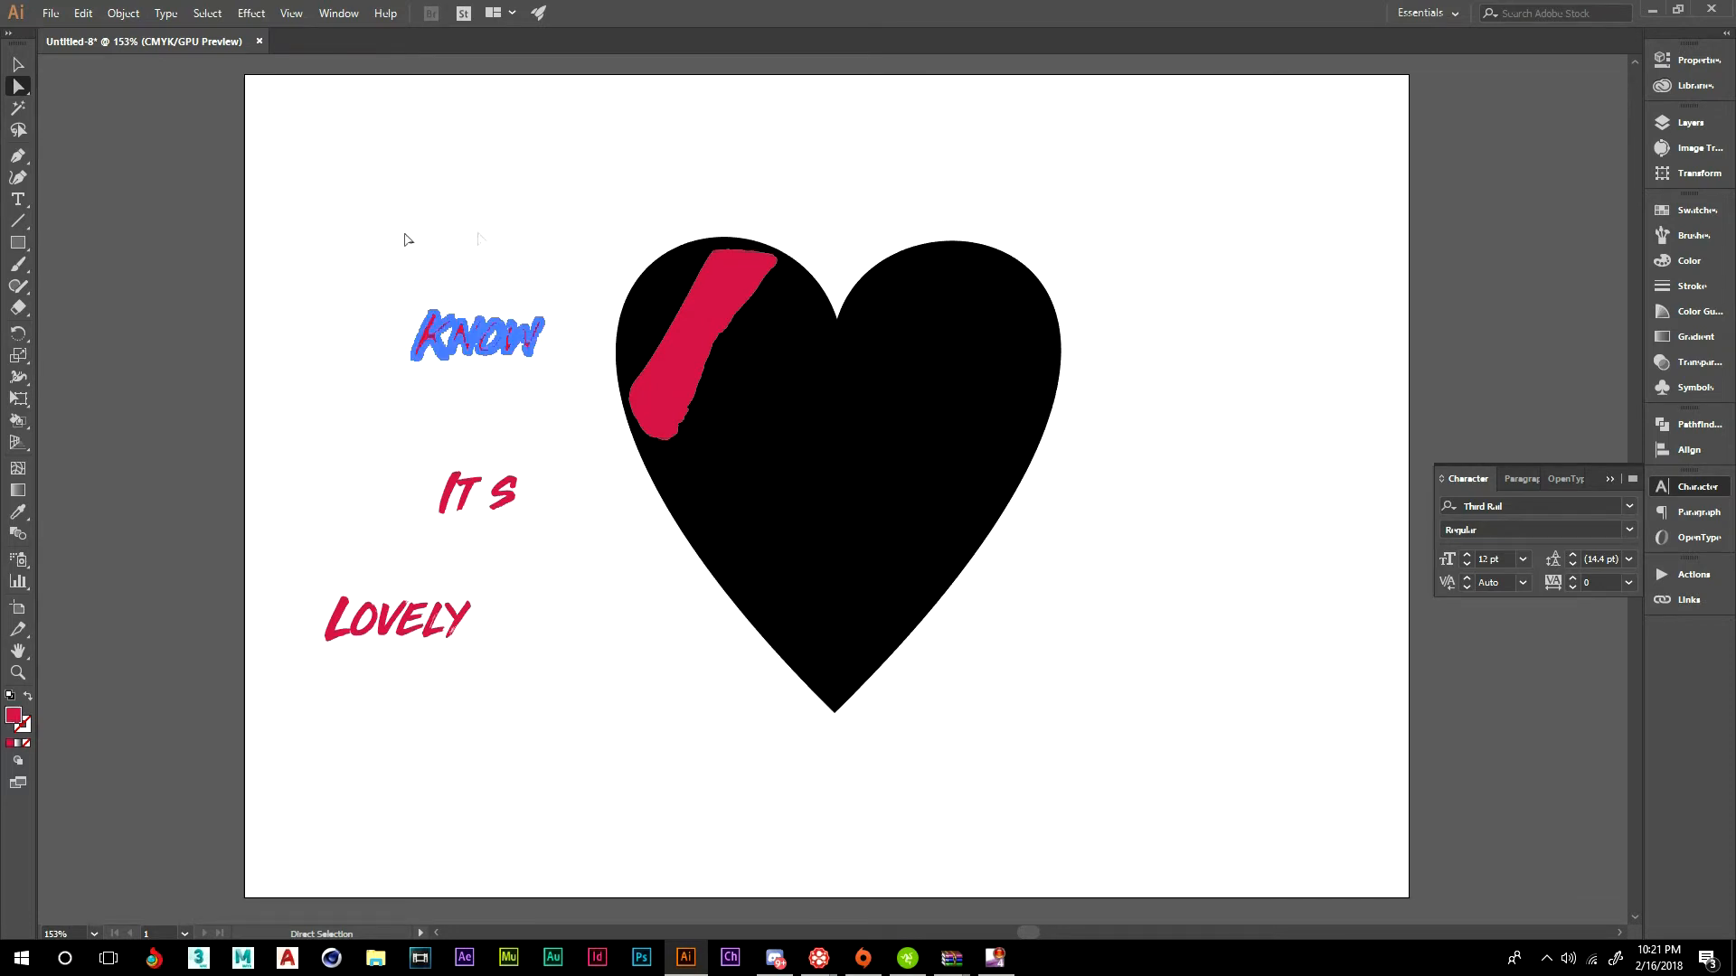
{"action": "left_click", "coordinate": [168, 12]}
{"action": "left_click", "coordinate": [123, 12]}
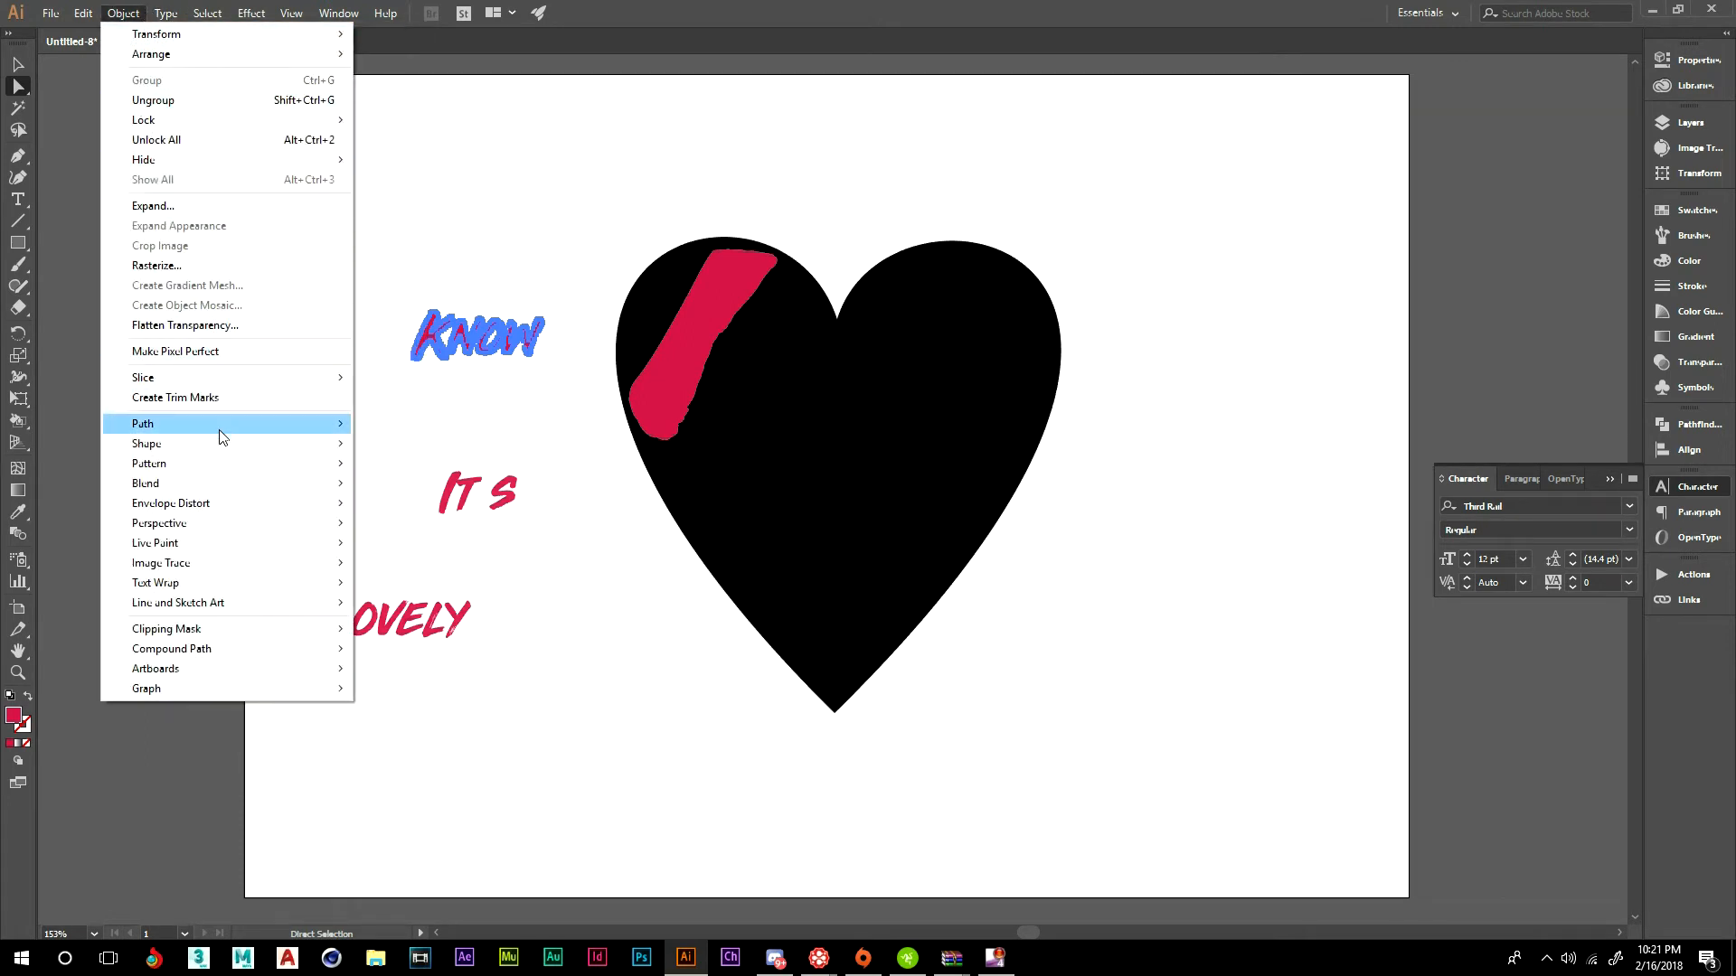
{"action": "mouse_move", "coordinate": [197, 502]}
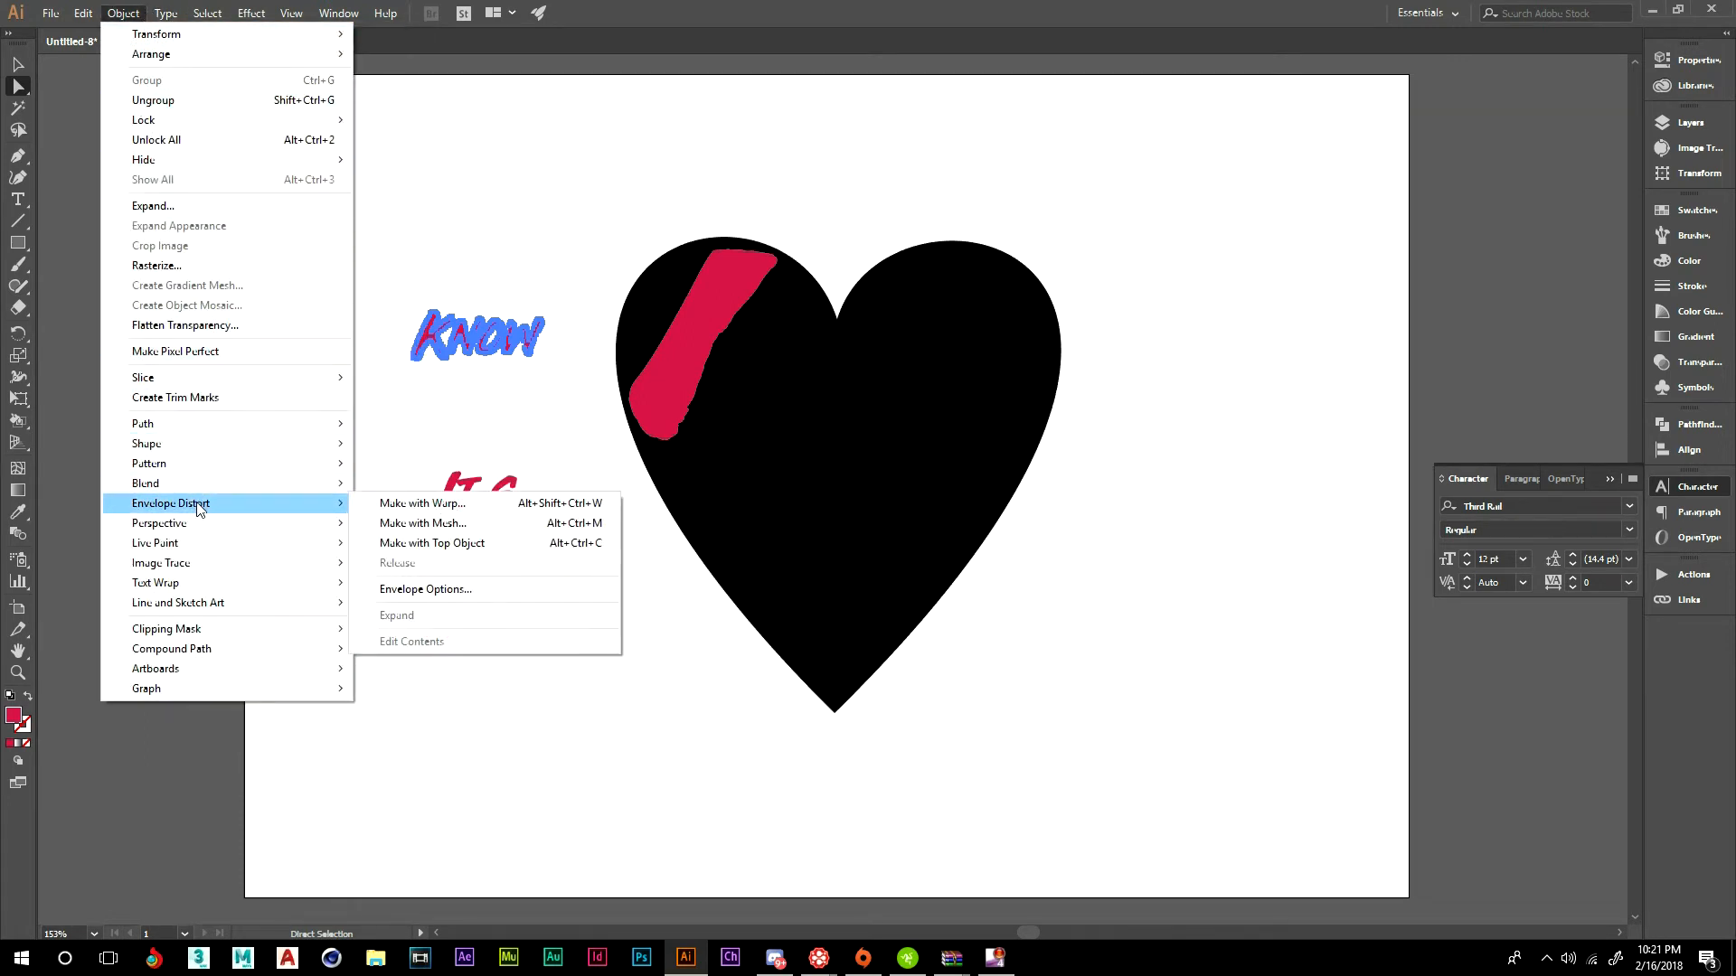
{"action": "left_click", "coordinate": [458, 527]}
{"action": "key", "text": "Tab"}
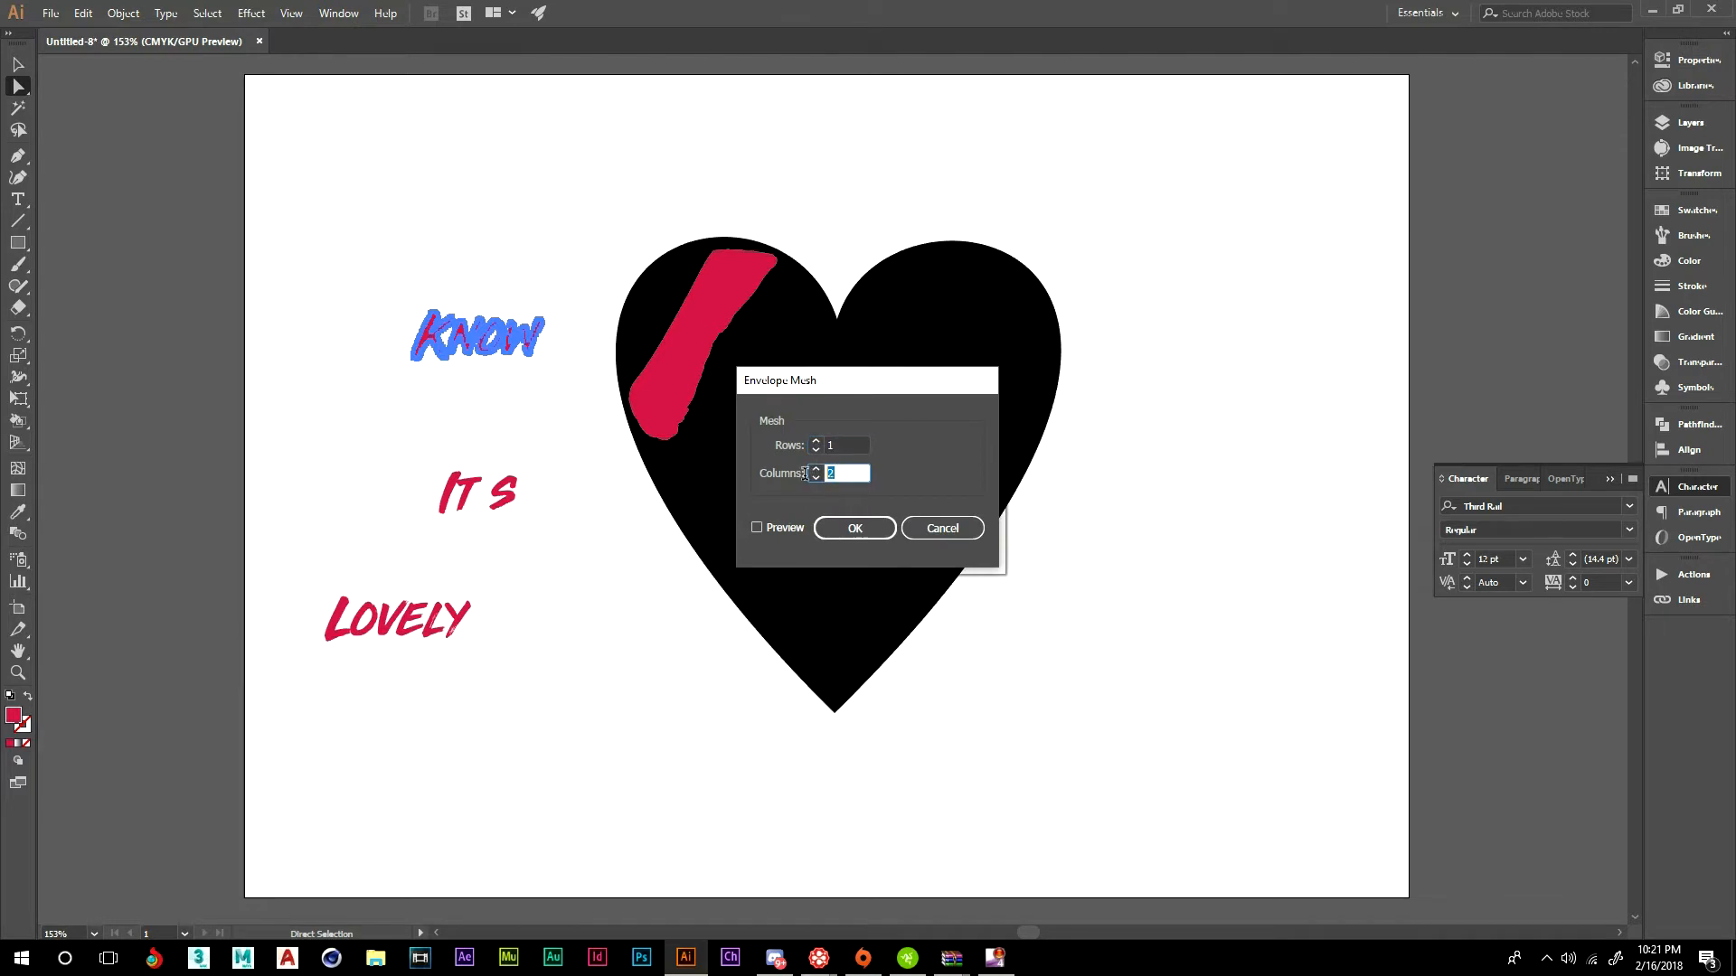
{"action": "type", "text": "3"}
{"action": "left_click", "coordinate": [841, 528]}
- Move "Know" into the middle of the heart below the "I" and enlarge it with Free Transform
{"action": "left_click_drag", "start_coordinate": [486, 326], "coordinate": [911, 408]}
{"action": "key", "text": "e"}
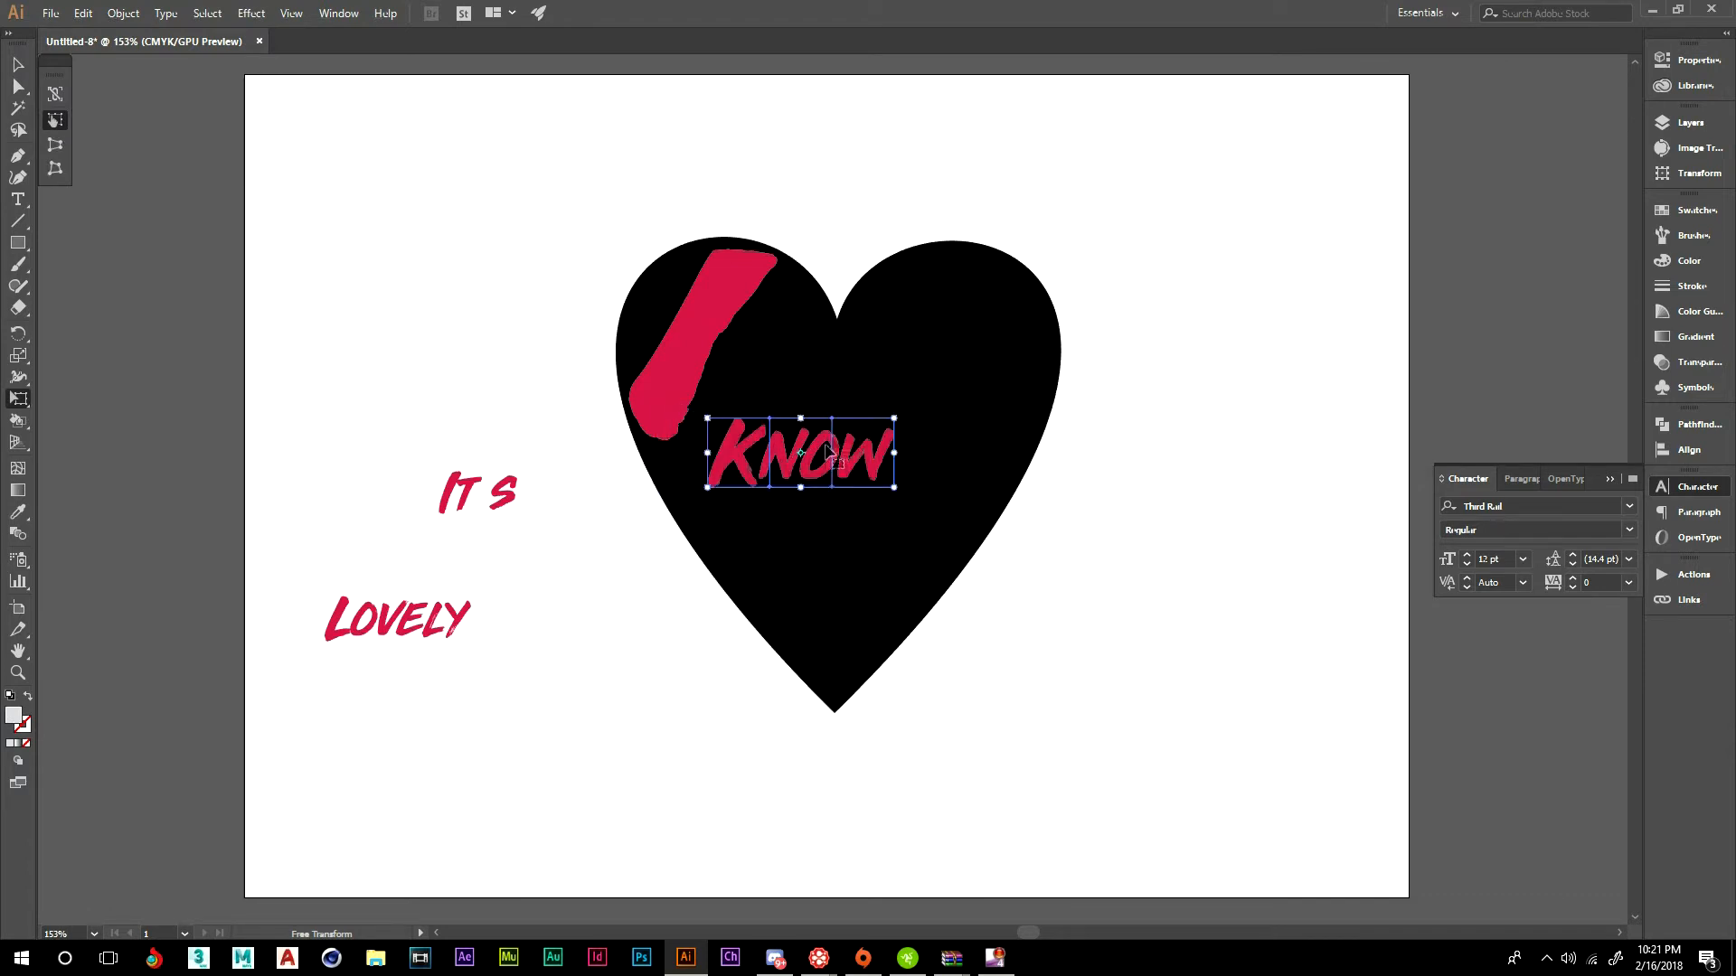
{"action": "left_click_drag", "start_coordinate": [824, 480], "coordinate": [860, 476]}
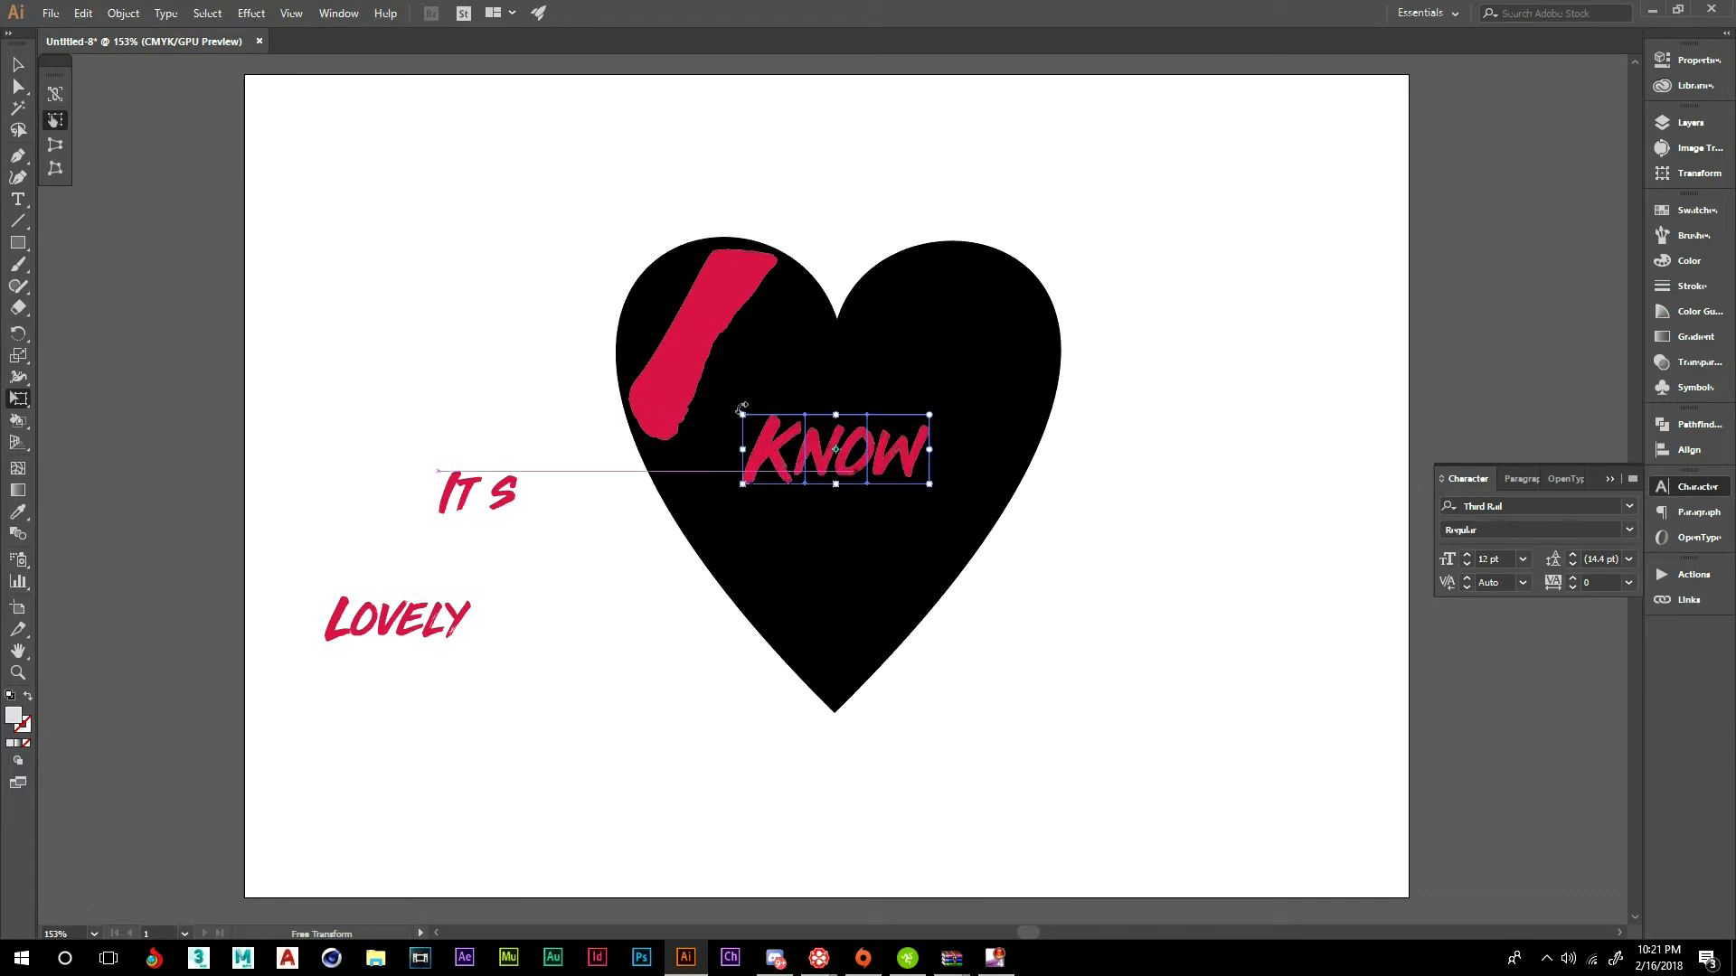
- Pull the upper mesh points of "Know" outward and upward, curving the top edge around the heart's central notch
{"action": "left_click", "coordinate": [18, 86]}
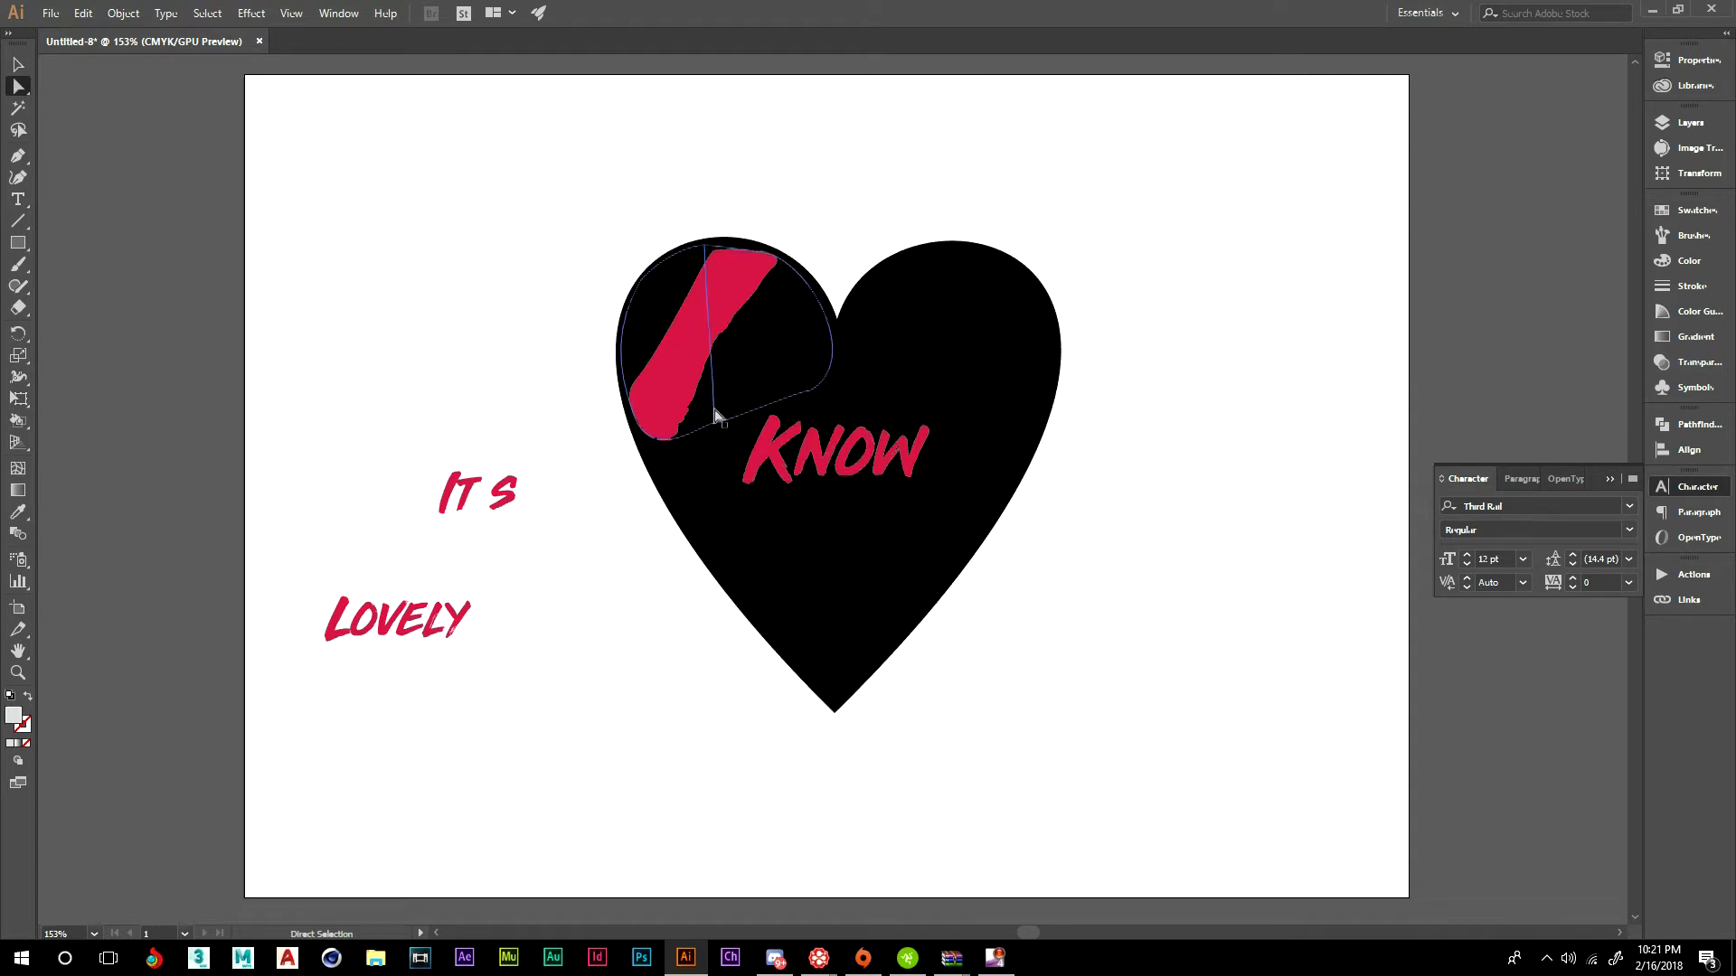
{"action": "left_click_drag", "start_coordinate": [747, 421], "coordinate": [689, 440]}
{"action": "key", "text": "ctrl+z"}
{"action": "left_click", "coordinate": [472, 449]}
{"action": "left_click_drag", "start_coordinate": [805, 417], "coordinate": [797, 356]}
{"action": "left_click_drag", "start_coordinate": [868, 425], "coordinate": [802, 318]}
{"action": "left_click_drag", "start_coordinate": [927, 417], "coordinate": [991, 274]}
{"action": "left_click_drag", "start_coordinate": [876, 316], "coordinate": [949, 325]}
{"action": "left_click_drag", "start_coordinate": [825, 312], "coordinate": [823, 338]}
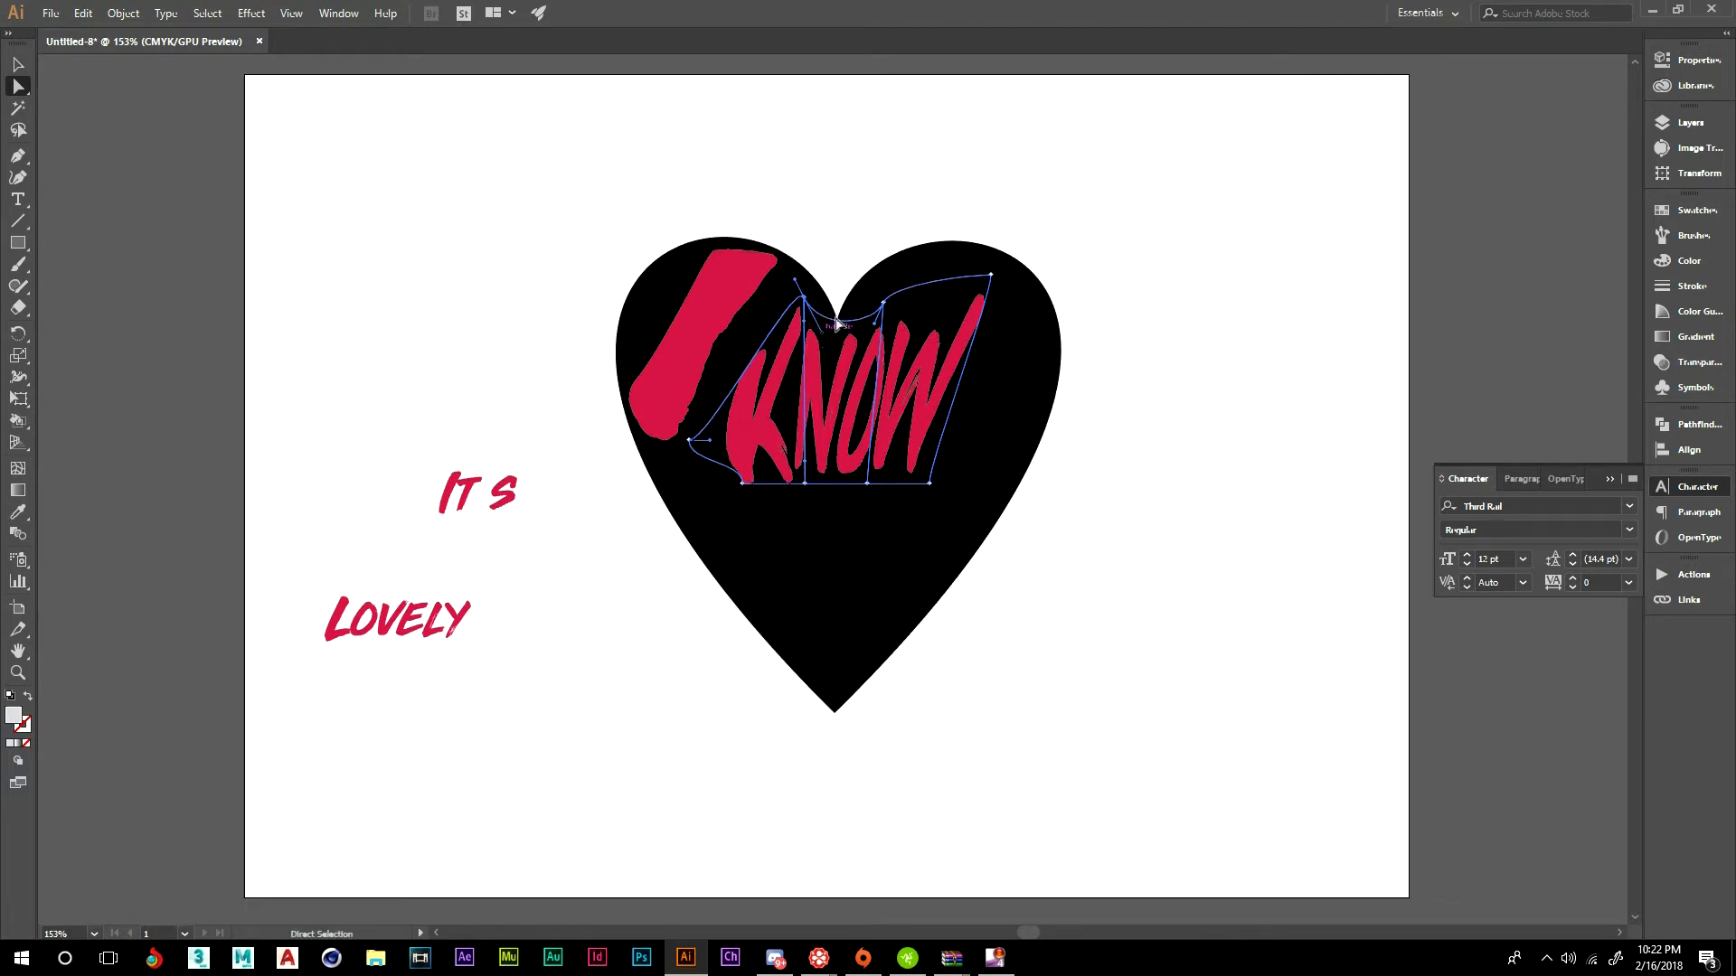
- Stretch the left and bottom mesh points of "Know" along the heart's left side, with the bottom edge rising towards the "w"
{"action": "left_click_drag", "start_coordinate": [742, 484], "coordinate": [708, 532]}
{"action": "left_click_drag", "start_coordinate": [688, 441], "coordinate": [653, 458]}
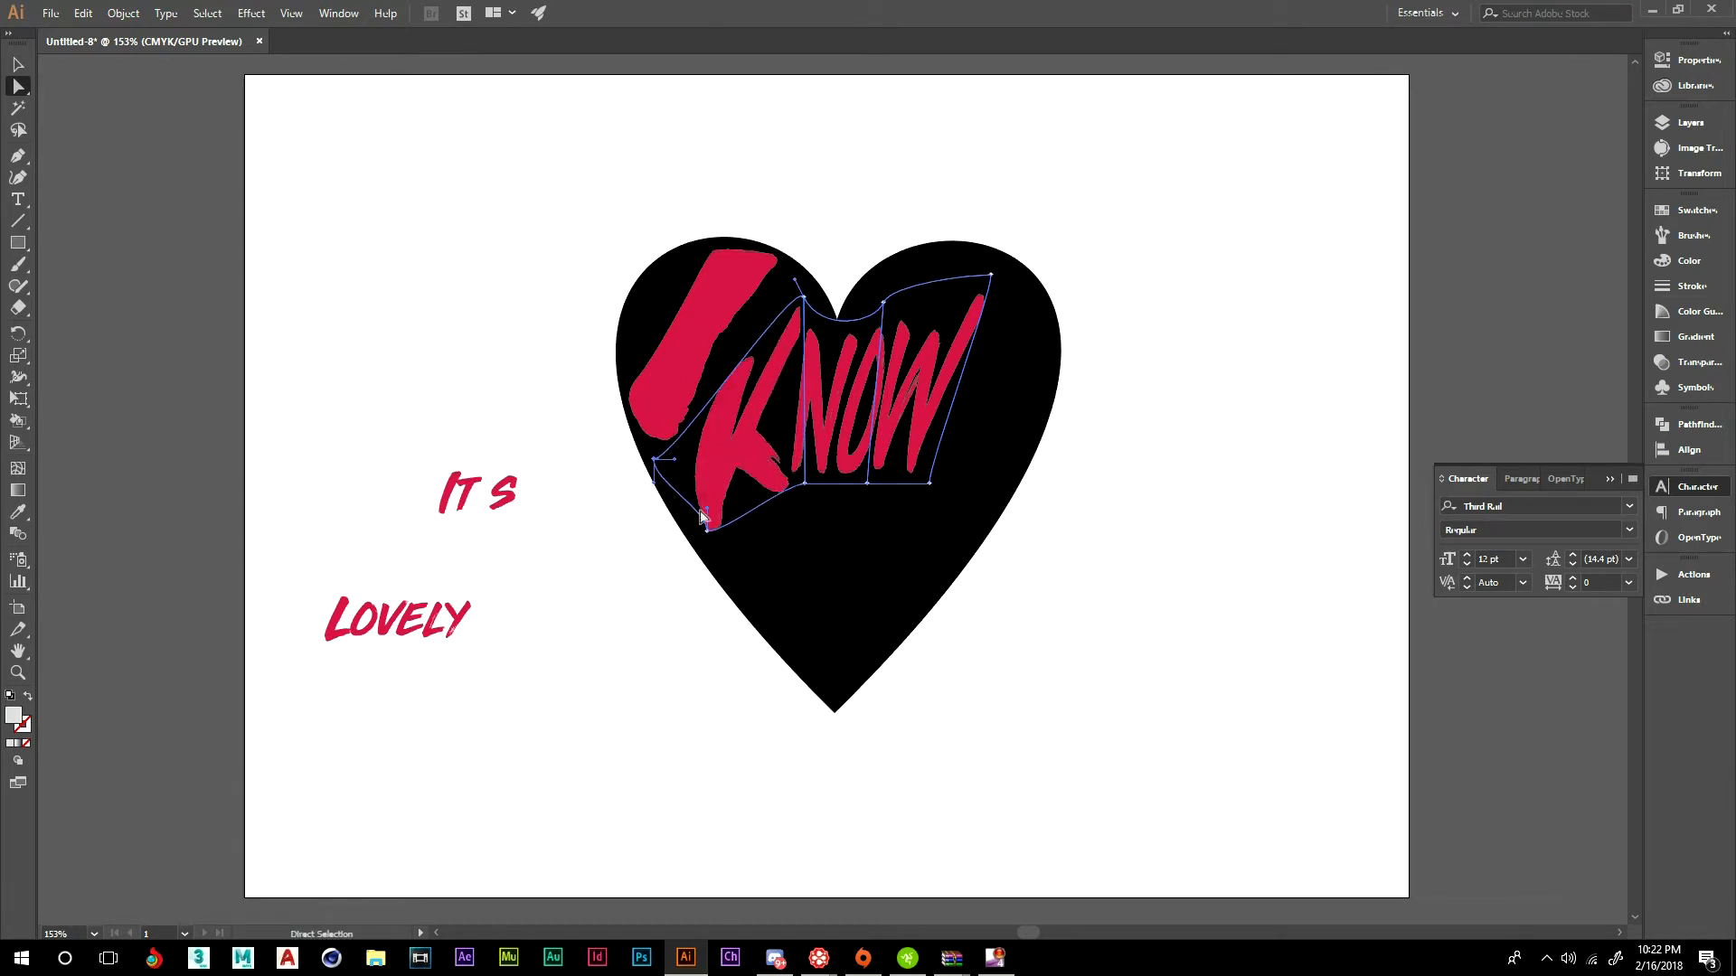
{"action": "left_click_drag", "start_coordinate": [708, 534], "coordinate": [750, 590]}
{"action": "left_click_drag", "start_coordinate": [804, 484], "coordinate": [957, 463]}
- Lower the top mesh points of "Know" so the upper edge runs below the notch and the letters shrink towards the "w"
{"action": "left_click_drag", "start_coordinate": [972, 349], "coordinate": [971, 366]}
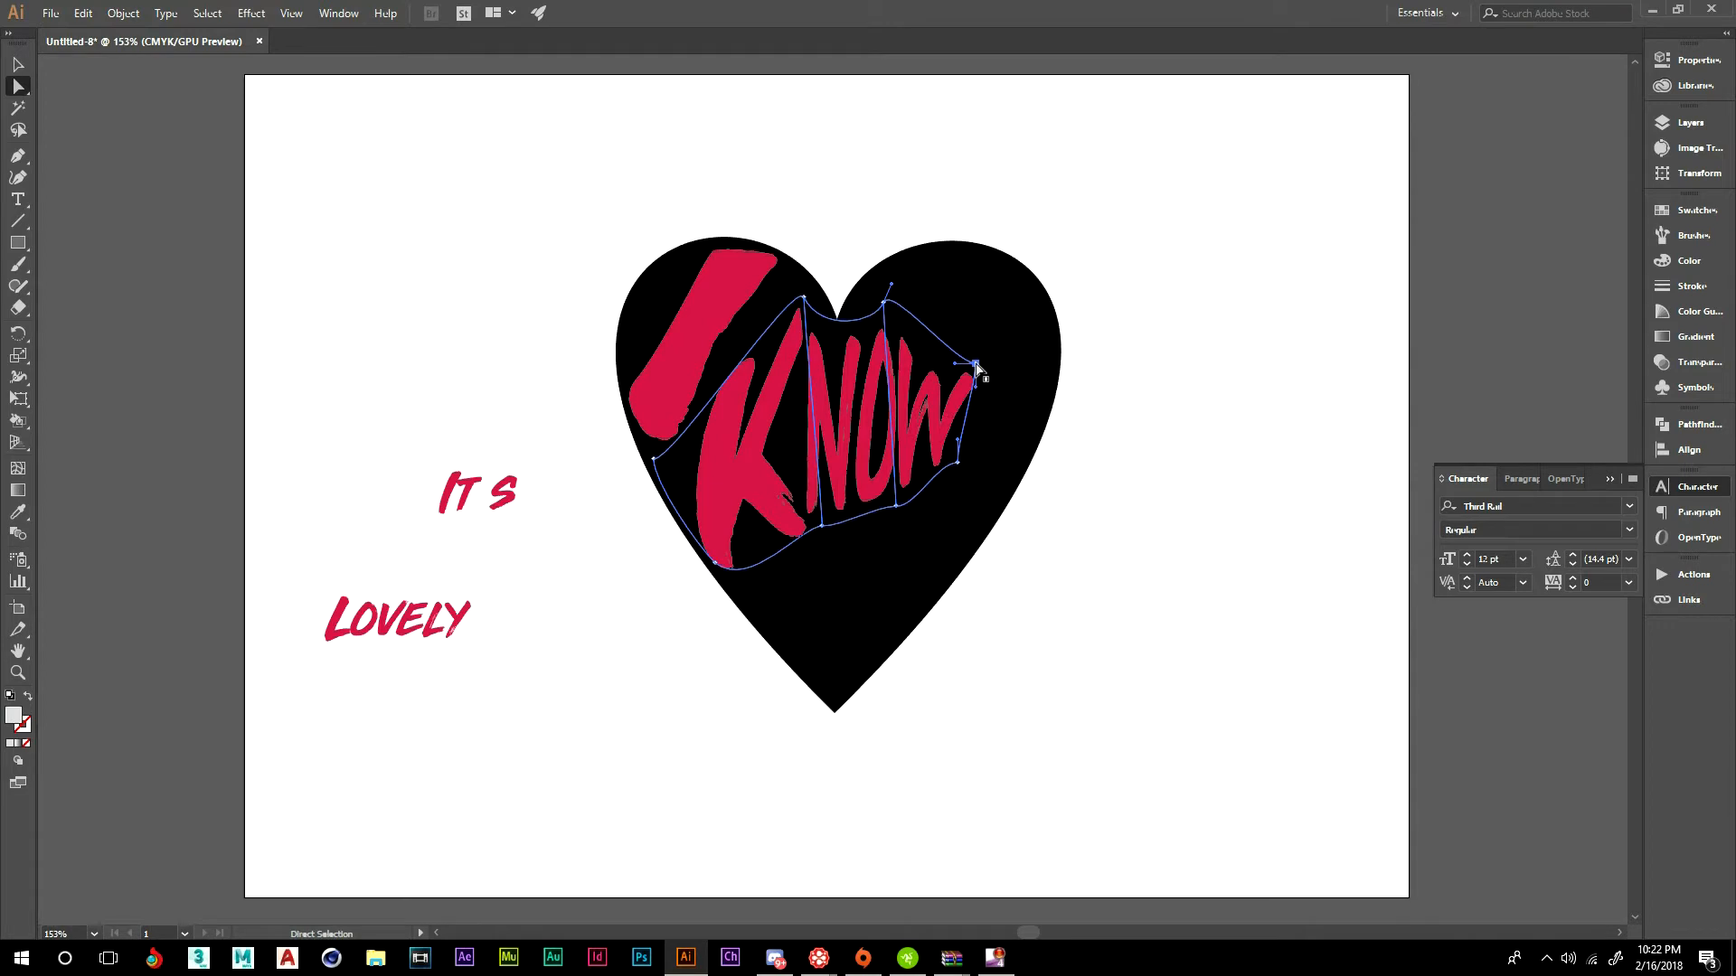
{"action": "left_click_drag", "start_coordinate": [802, 300], "coordinate": [812, 358]}
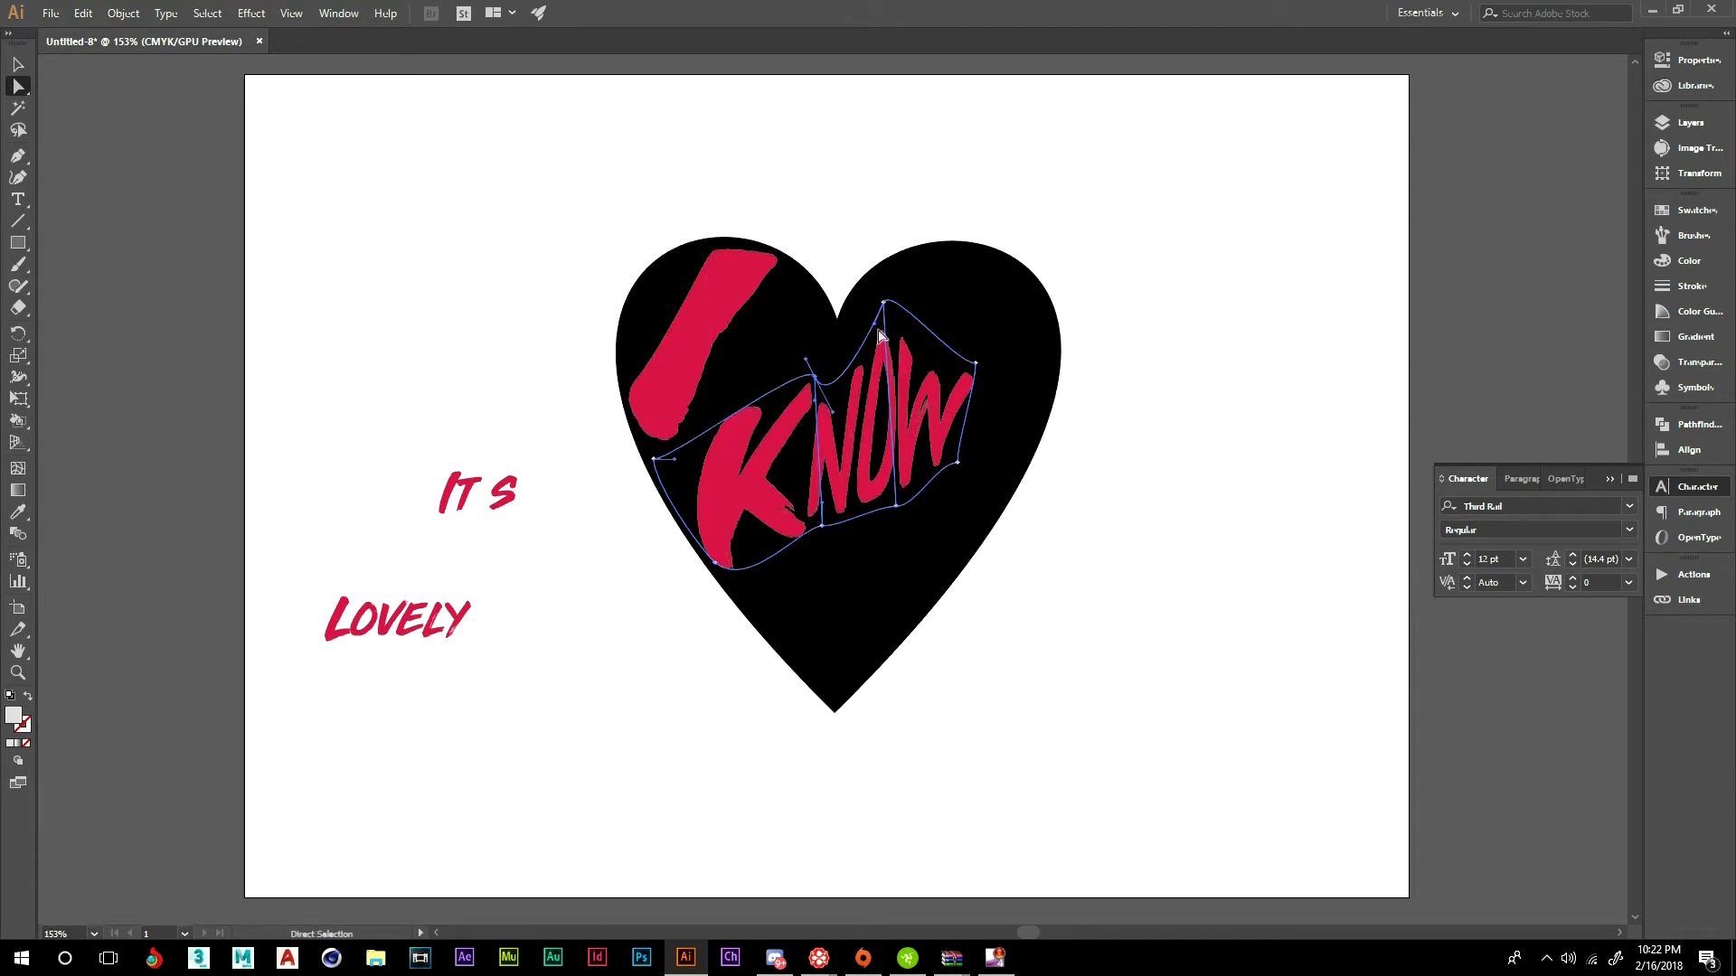
{"action": "left_click_drag", "start_coordinate": [885, 305], "coordinate": [861, 387]}
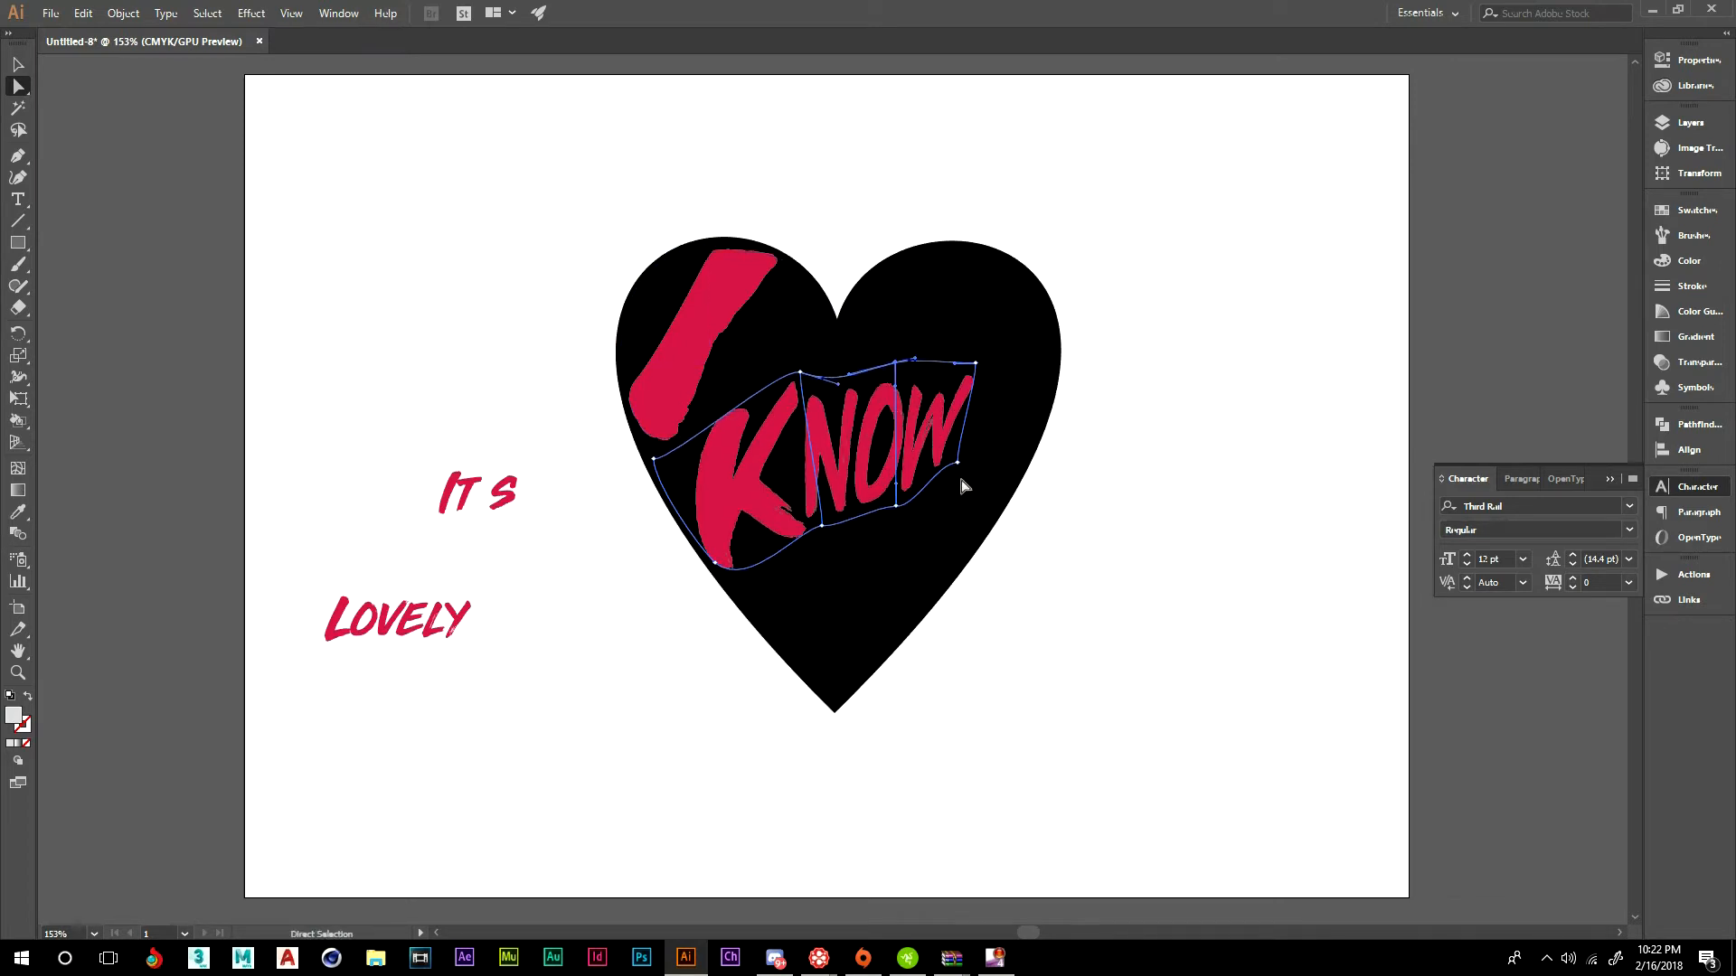
- Pull the right-hand mesh points of "Know" outward so the "w" widens and curves towards the heart's right edge
{"action": "mouse_move", "coordinate": [961, 465]}
{"action": "left_mouse_down"}
{"action": "mouse_move", "coordinate": [1000, 501]}
{"action": "mouse_move", "coordinate": [901, 522]}
{"action": "mouse_move", "coordinate": [995, 494]}
{"action": "mouse_move", "coordinate": [969, 485]}
{"action": "left_mouse_up"}
{"action": "left_click_drag", "start_coordinate": [977, 394], "coordinate": [1027, 368]}
{"action": "left_click_drag", "start_coordinate": [968, 469], "coordinate": [1012, 486]}
{"action": "left_click", "coordinate": [939, 161]}
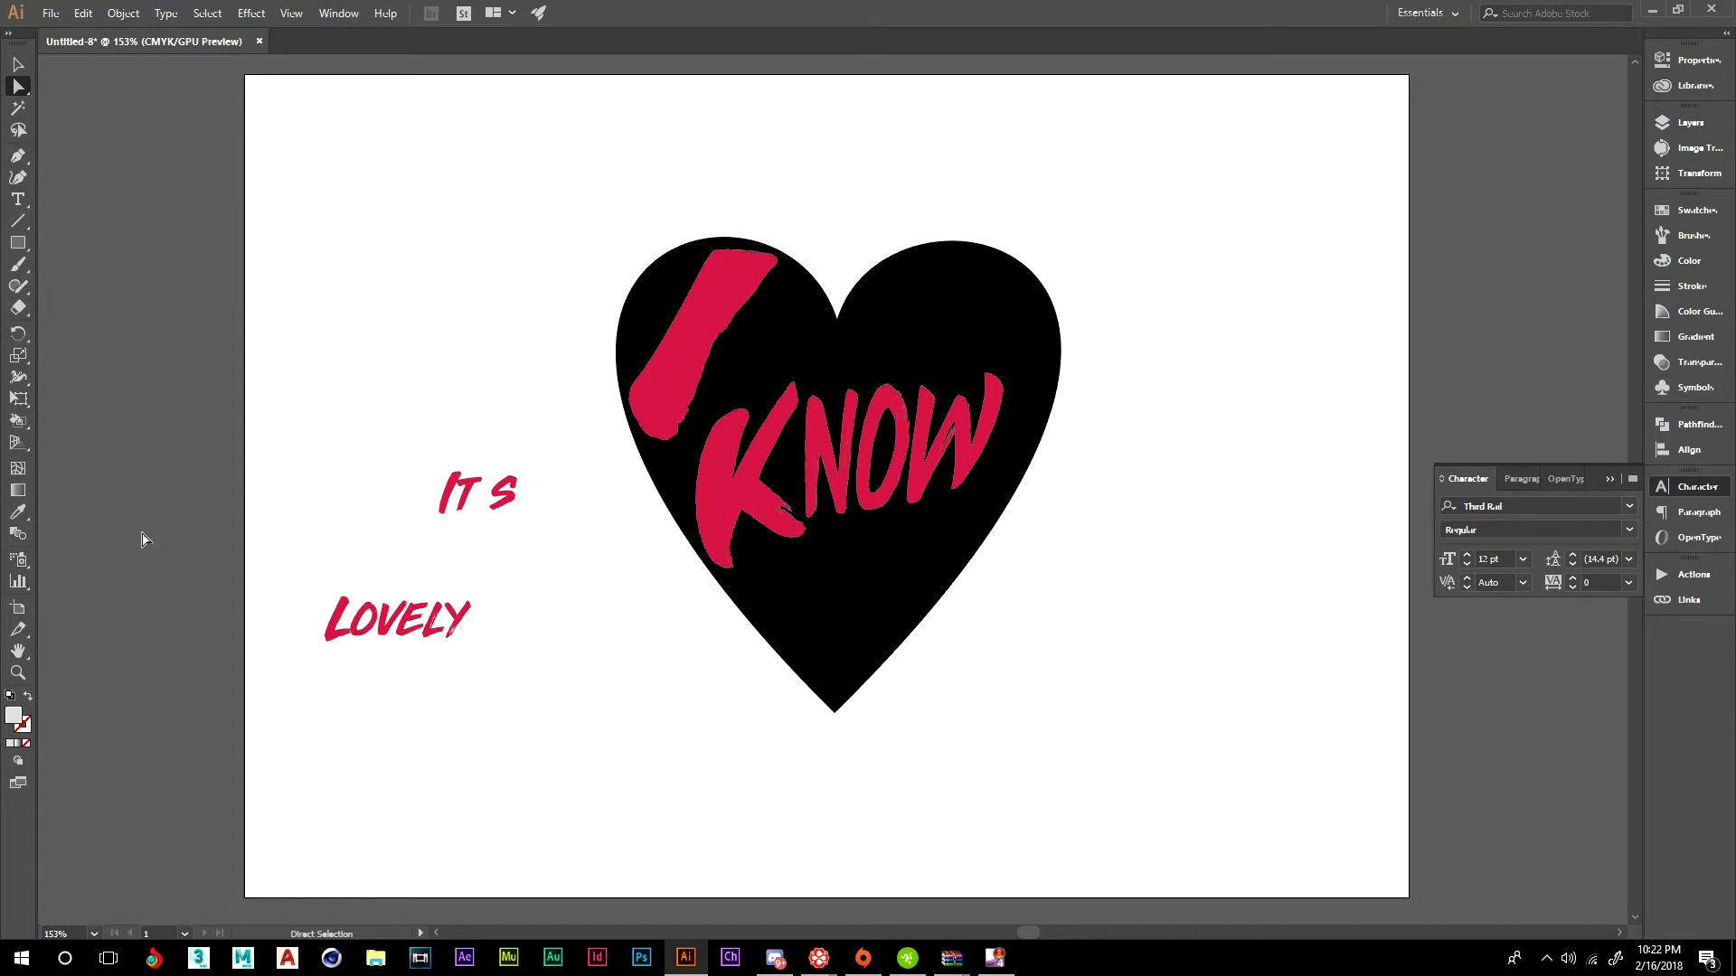
- Apply an envelope mesh with 1 row and 2 columns to the word "It's"
{"action": "left_click_drag", "start_coordinate": [418, 475], "coordinate": [550, 519]}
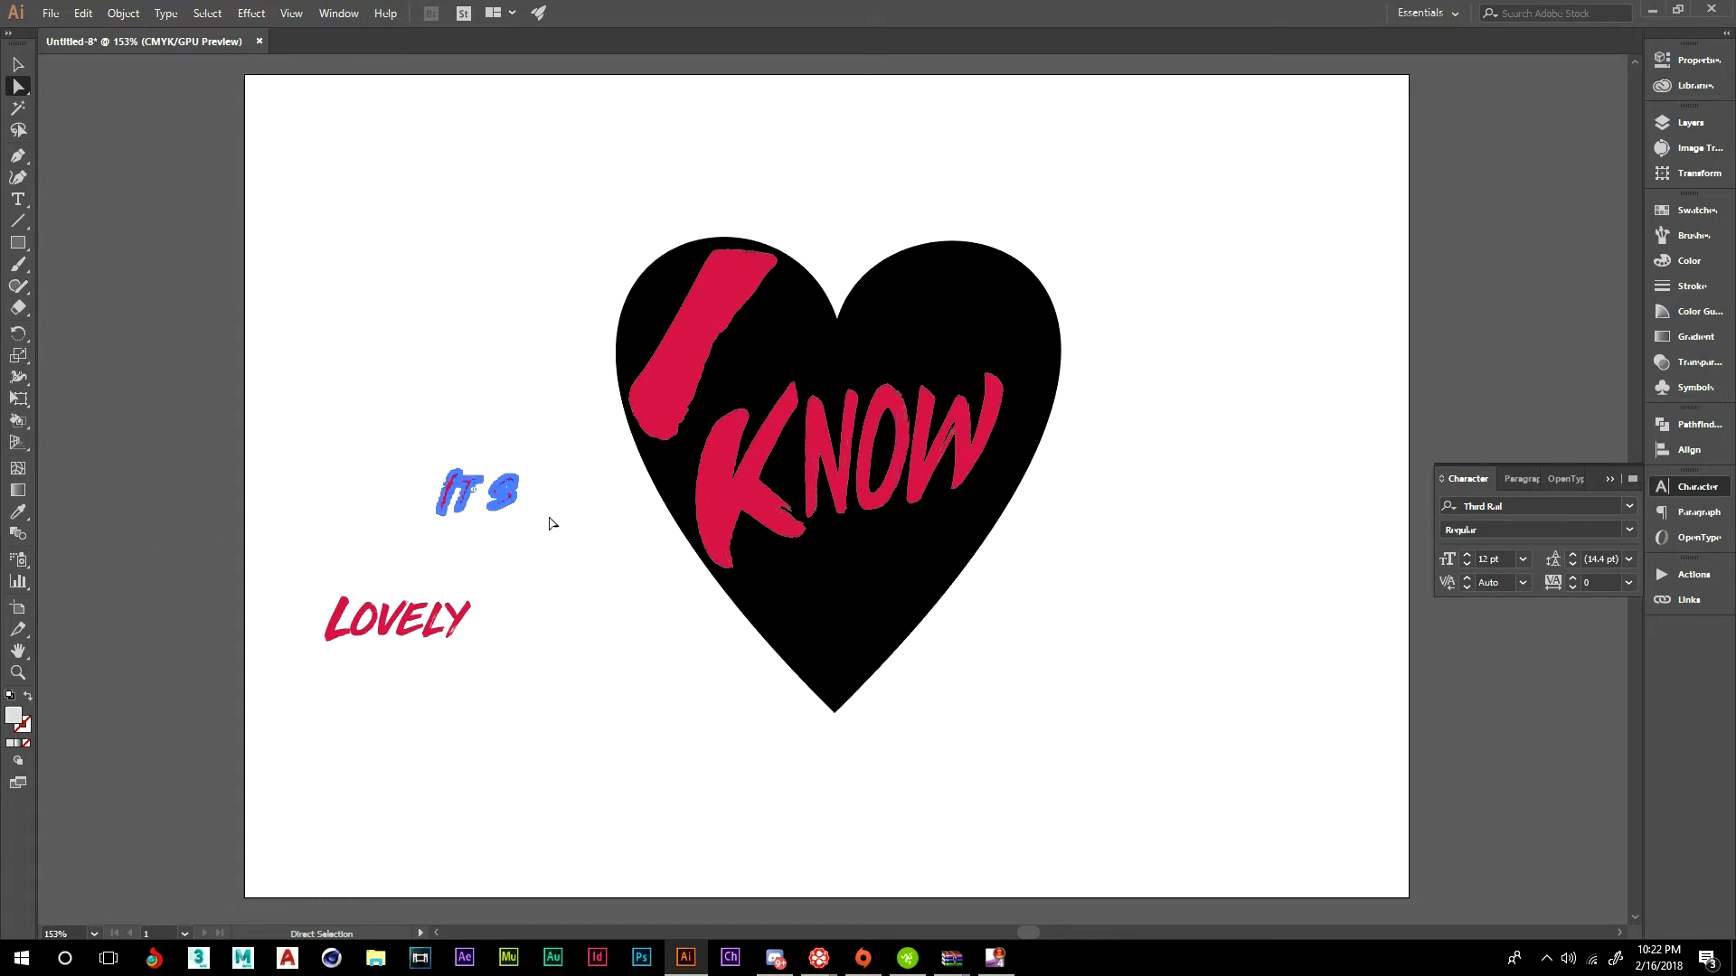
{"action": "left_click", "coordinate": [123, 13]}
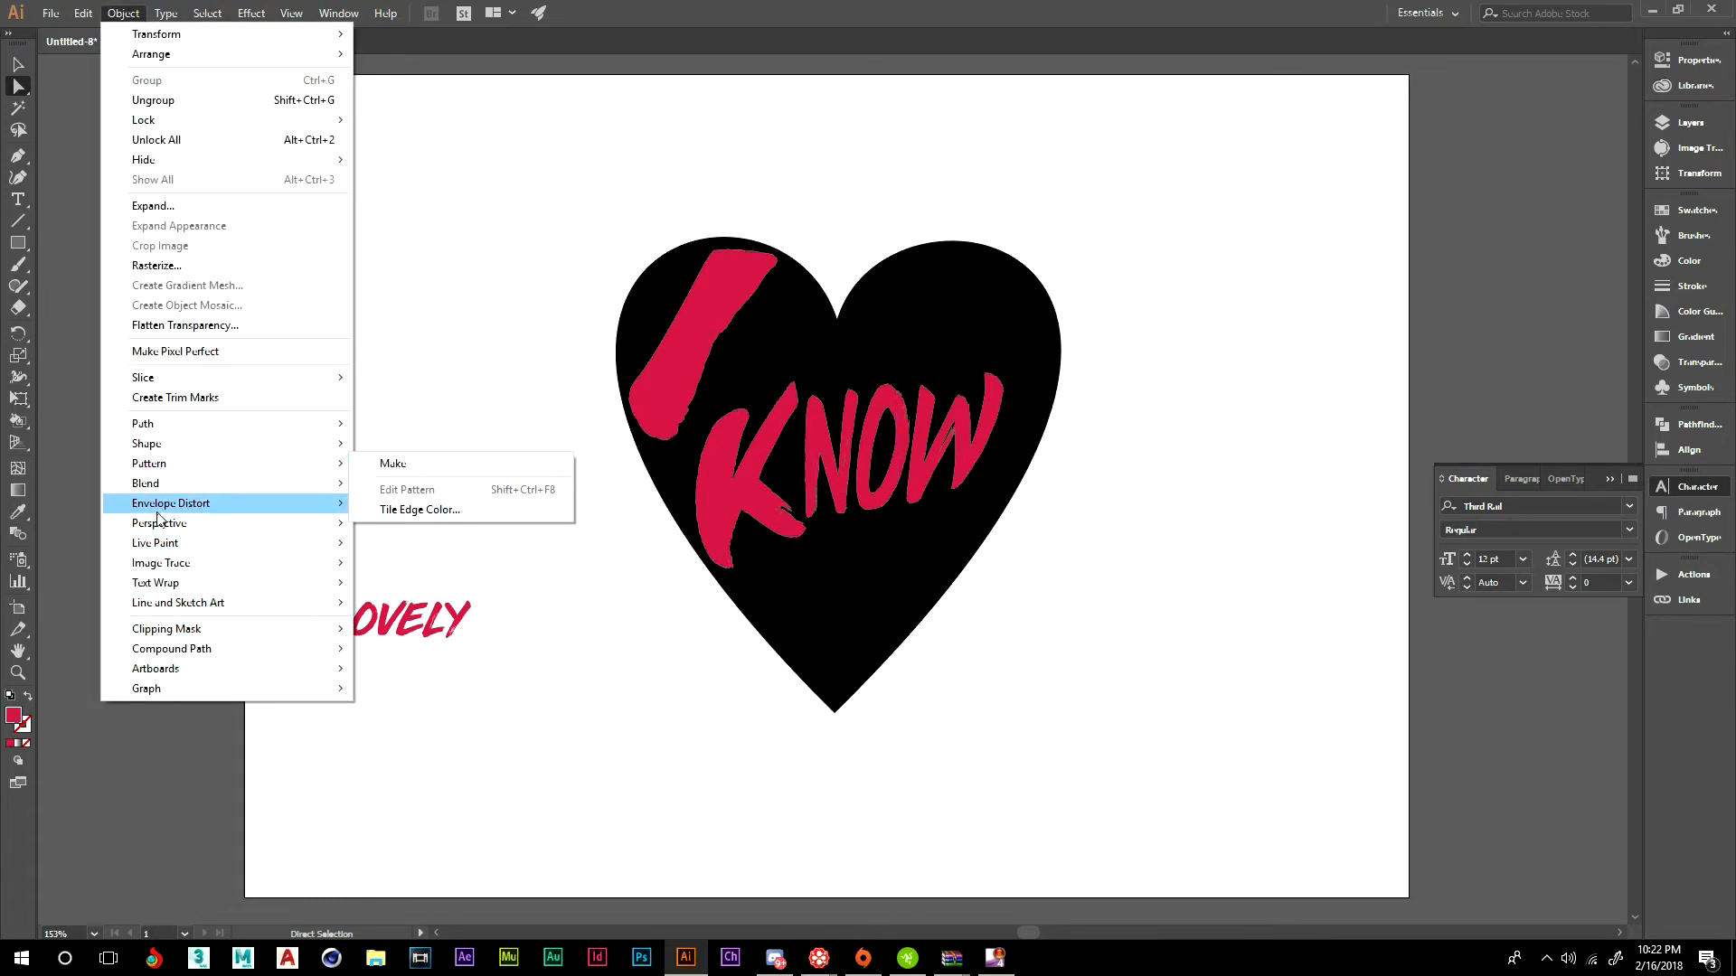
{"action": "mouse_move", "coordinate": [176, 503]}
{"action": "left_click", "coordinate": [425, 527]}
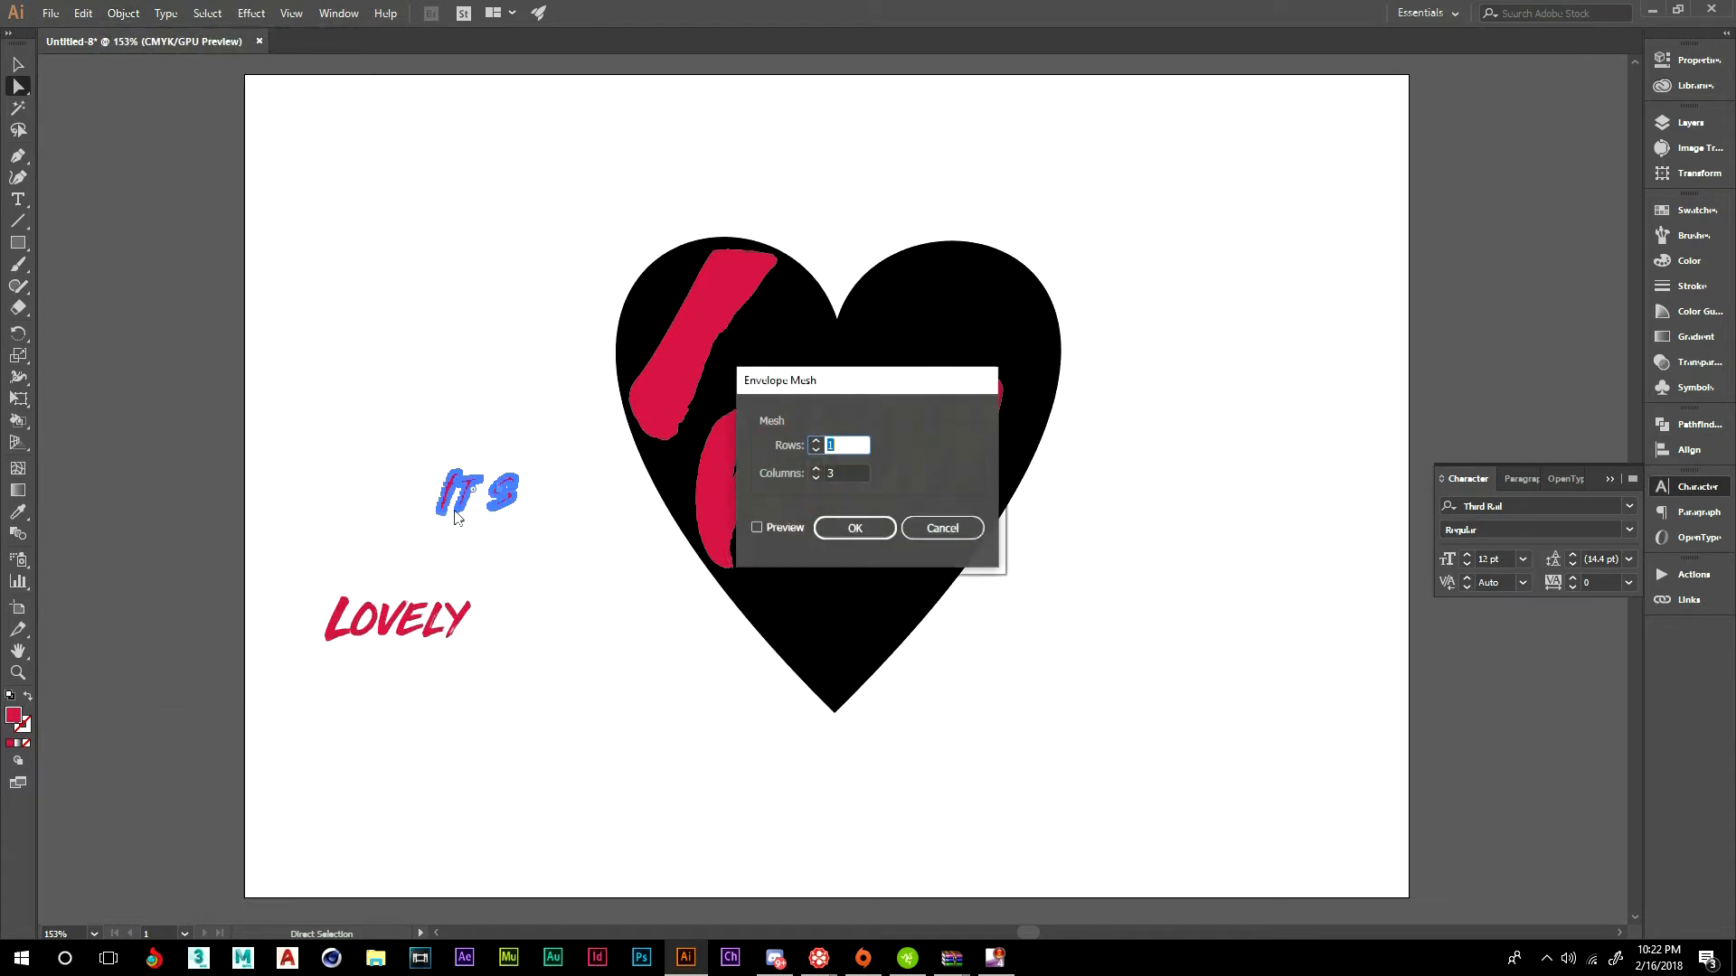
{"action": "key", "text": "Tab"}
{"action": "type", "text": "2"}
{"action": "left_click", "coordinate": [850, 529]}
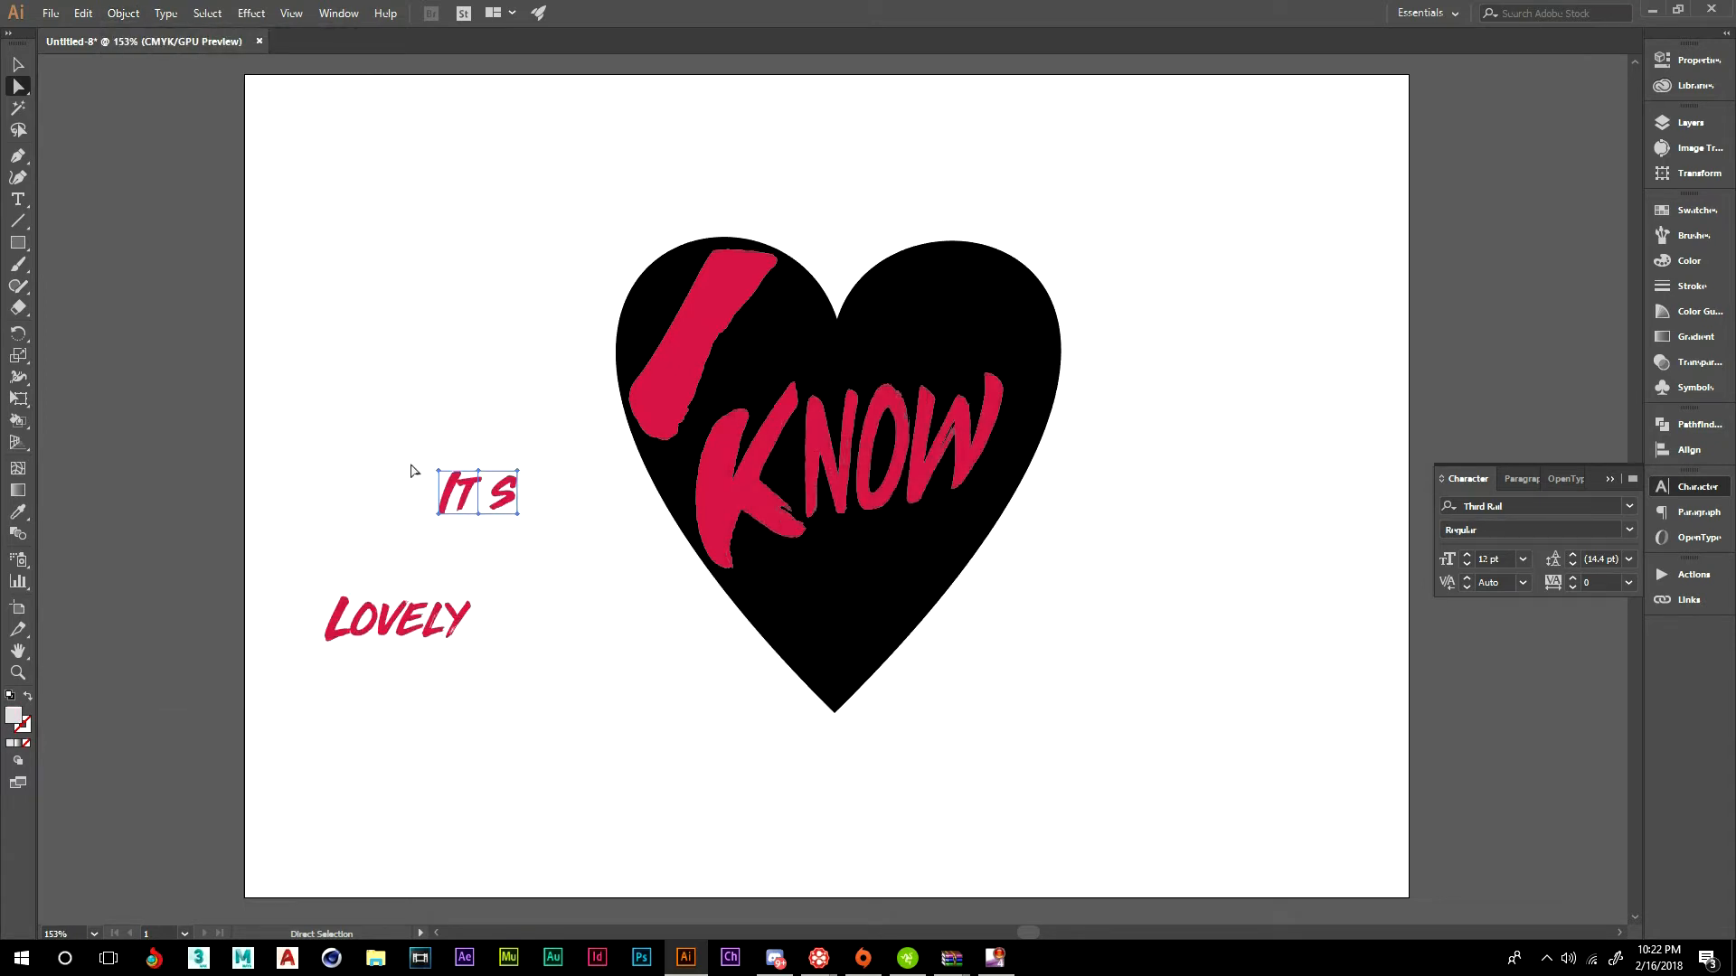
- Move "It's" into the heart's right lobe above "Know" and enlarge it with Free Transform
{"action": "left_click_drag", "start_coordinate": [503, 503], "coordinate": [1024, 258]}
{"action": "key", "text": "e"}
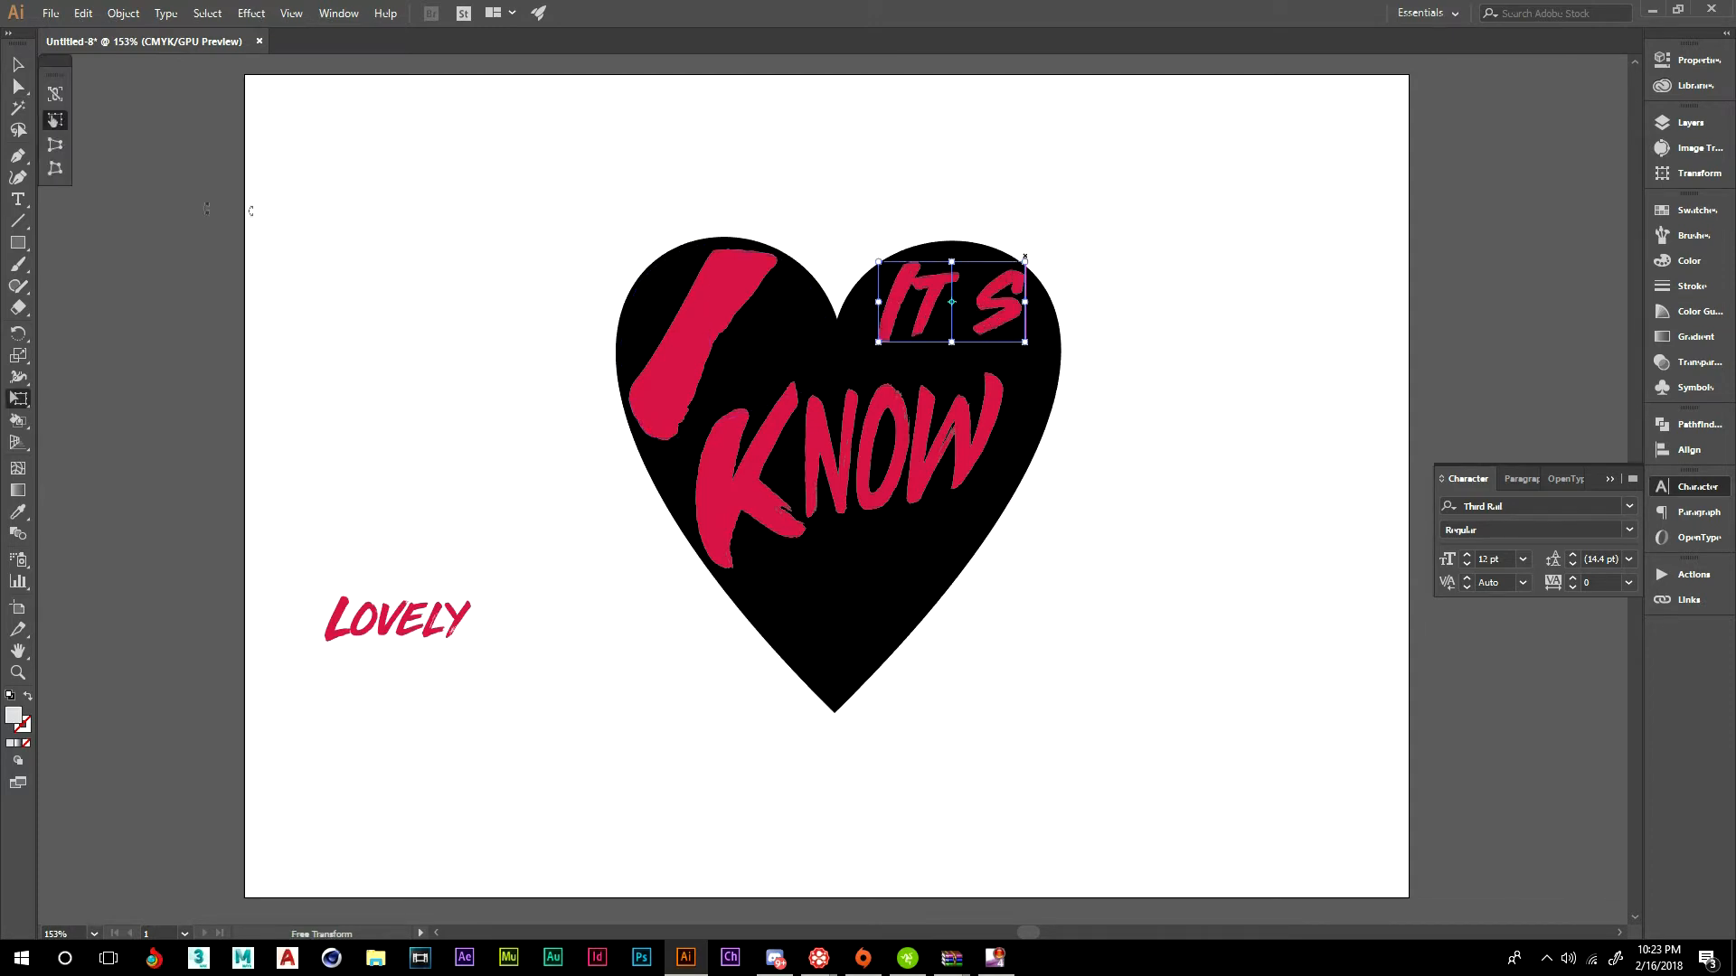
{"action": "left_click", "coordinate": [18, 86]}
{"action": "left_click_drag", "start_coordinate": [927, 303], "coordinate": [936, 314]}
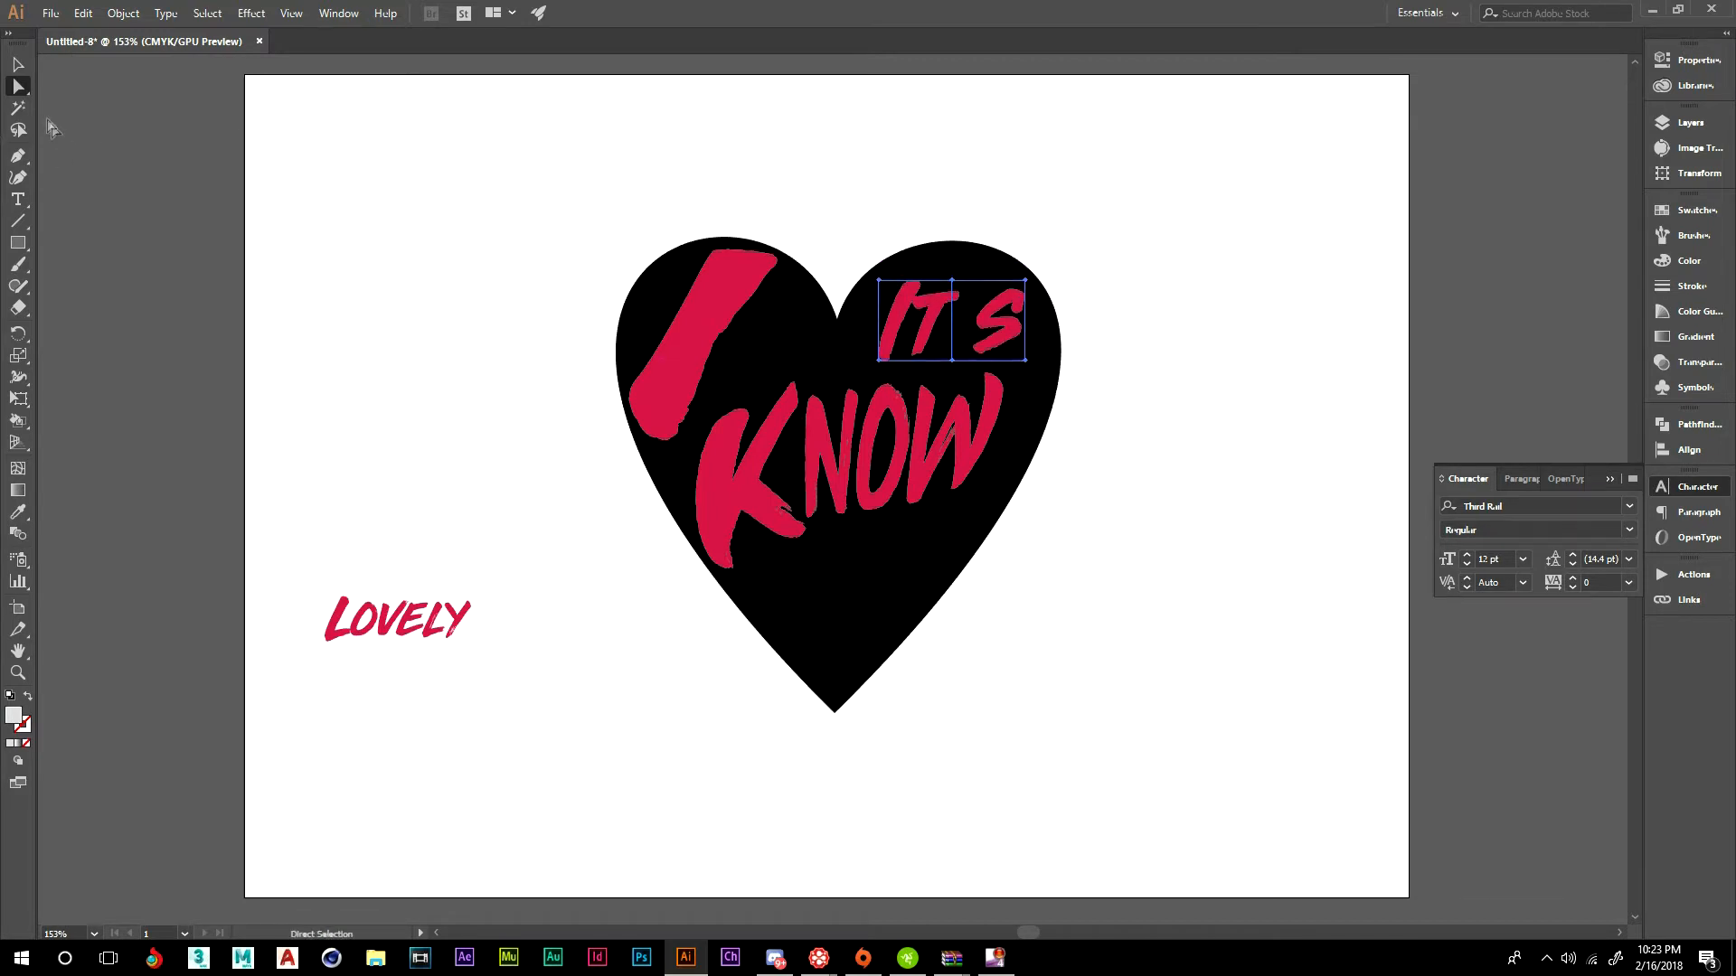
- Warp the mesh points of "It's" so its top and sides follow the right lobe and its bottom edge follows "Know"
{"action": "left_click_drag", "start_coordinate": [878, 281], "coordinate": [875, 321]}
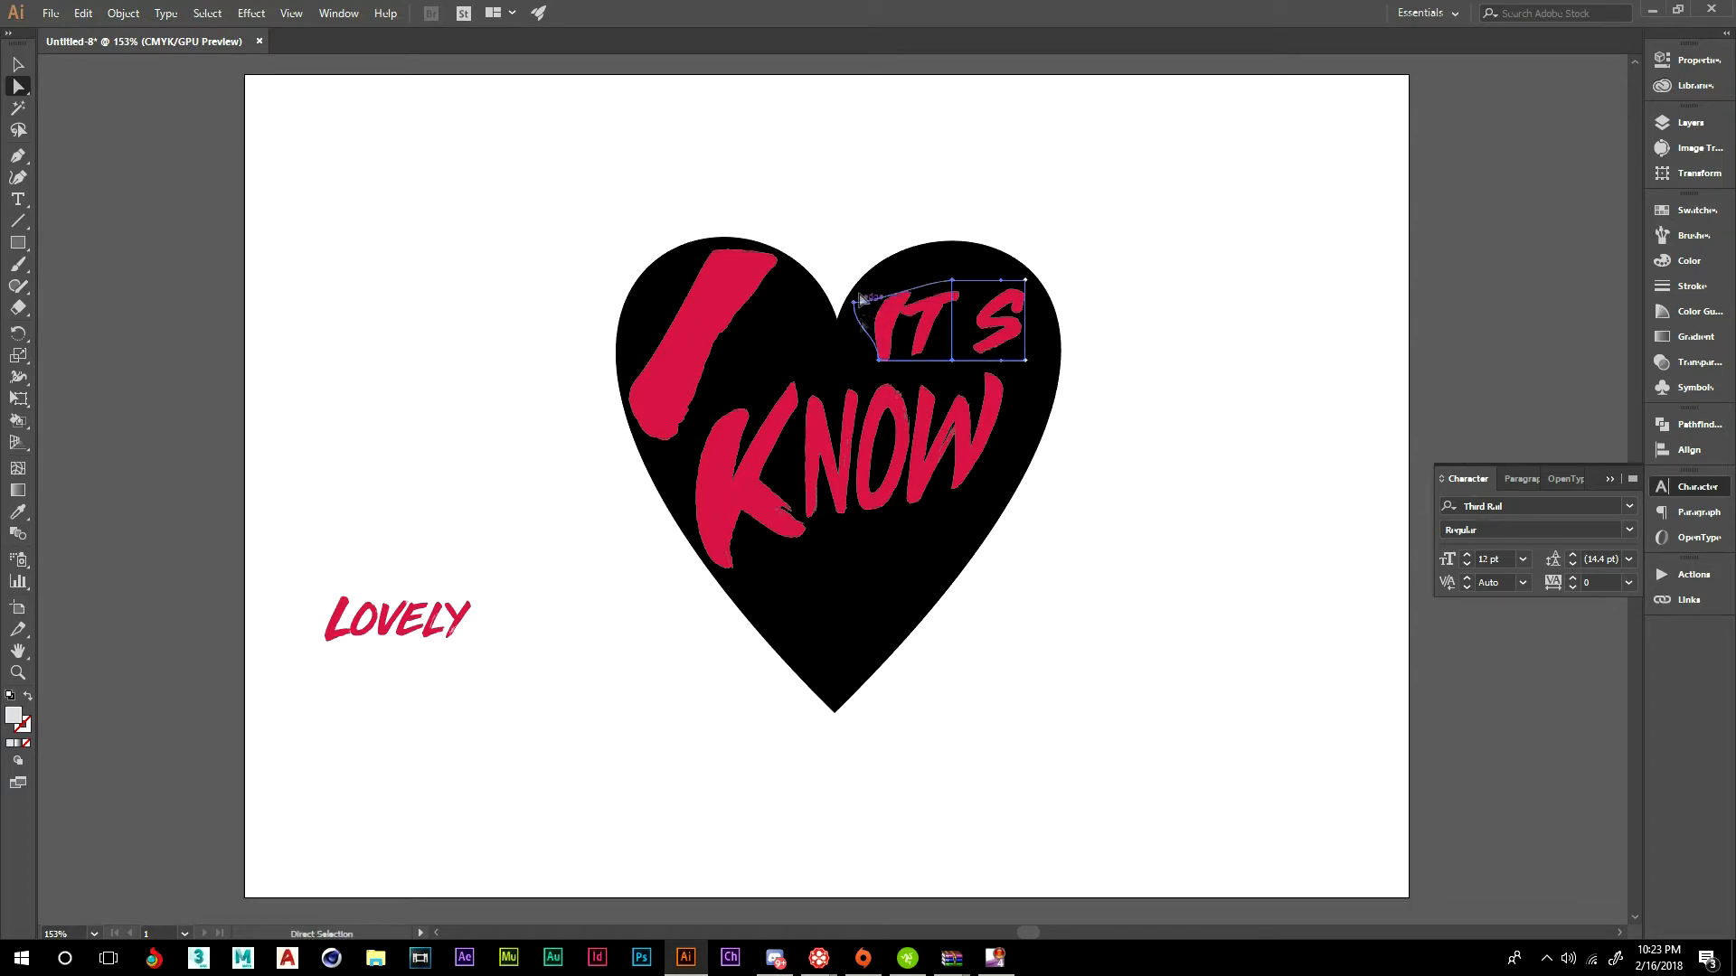
{"action": "left_click", "coordinate": [855, 303]}
{"action": "left_click_drag", "start_coordinate": [855, 338], "coordinate": [942, 259]}
{"action": "left_click_drag", "start_coordinate": [879, 307], "coordinate": [873, 274]}
{"action": "left_click_drag", "start_coordinate": [1004, 283], "coordinate": [999, 256]}
{"action": "left_click_drag", "start_coordinate": [1028, 360], "coordinate": [1090, 380]}
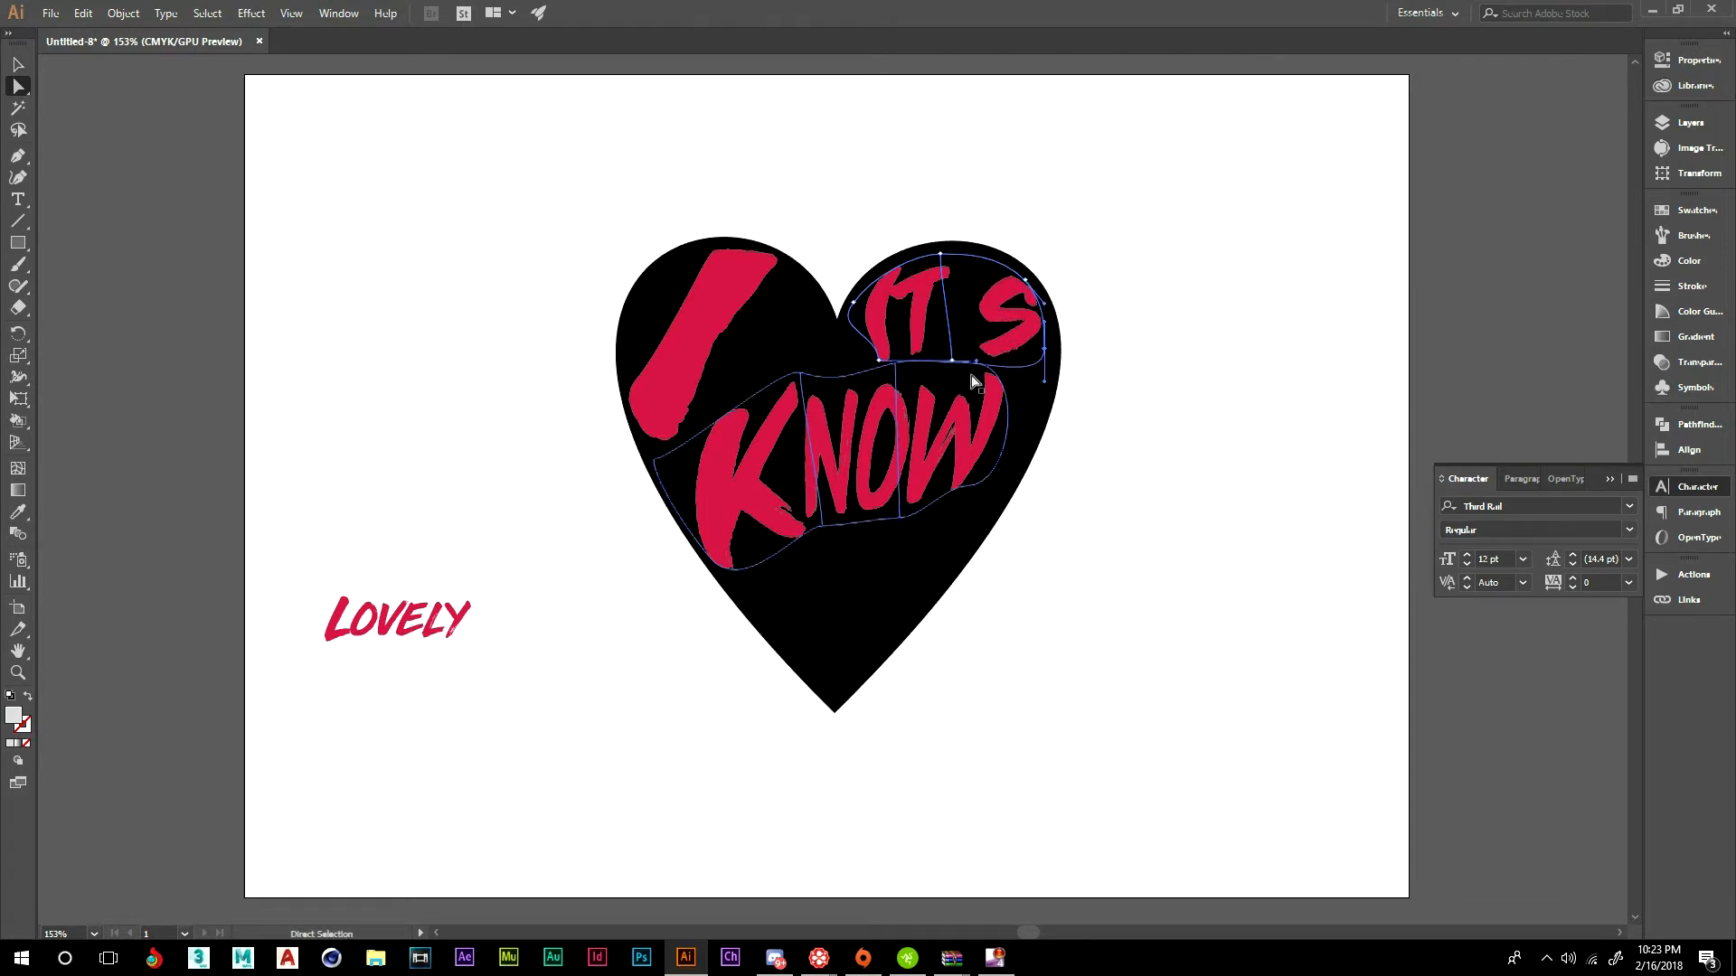
{"action": "left_click_drag", "start_coordinate": [952, 360], "coordinate": [832, 343]}
{"action": "left_click", "coordinate": [959, 193]}
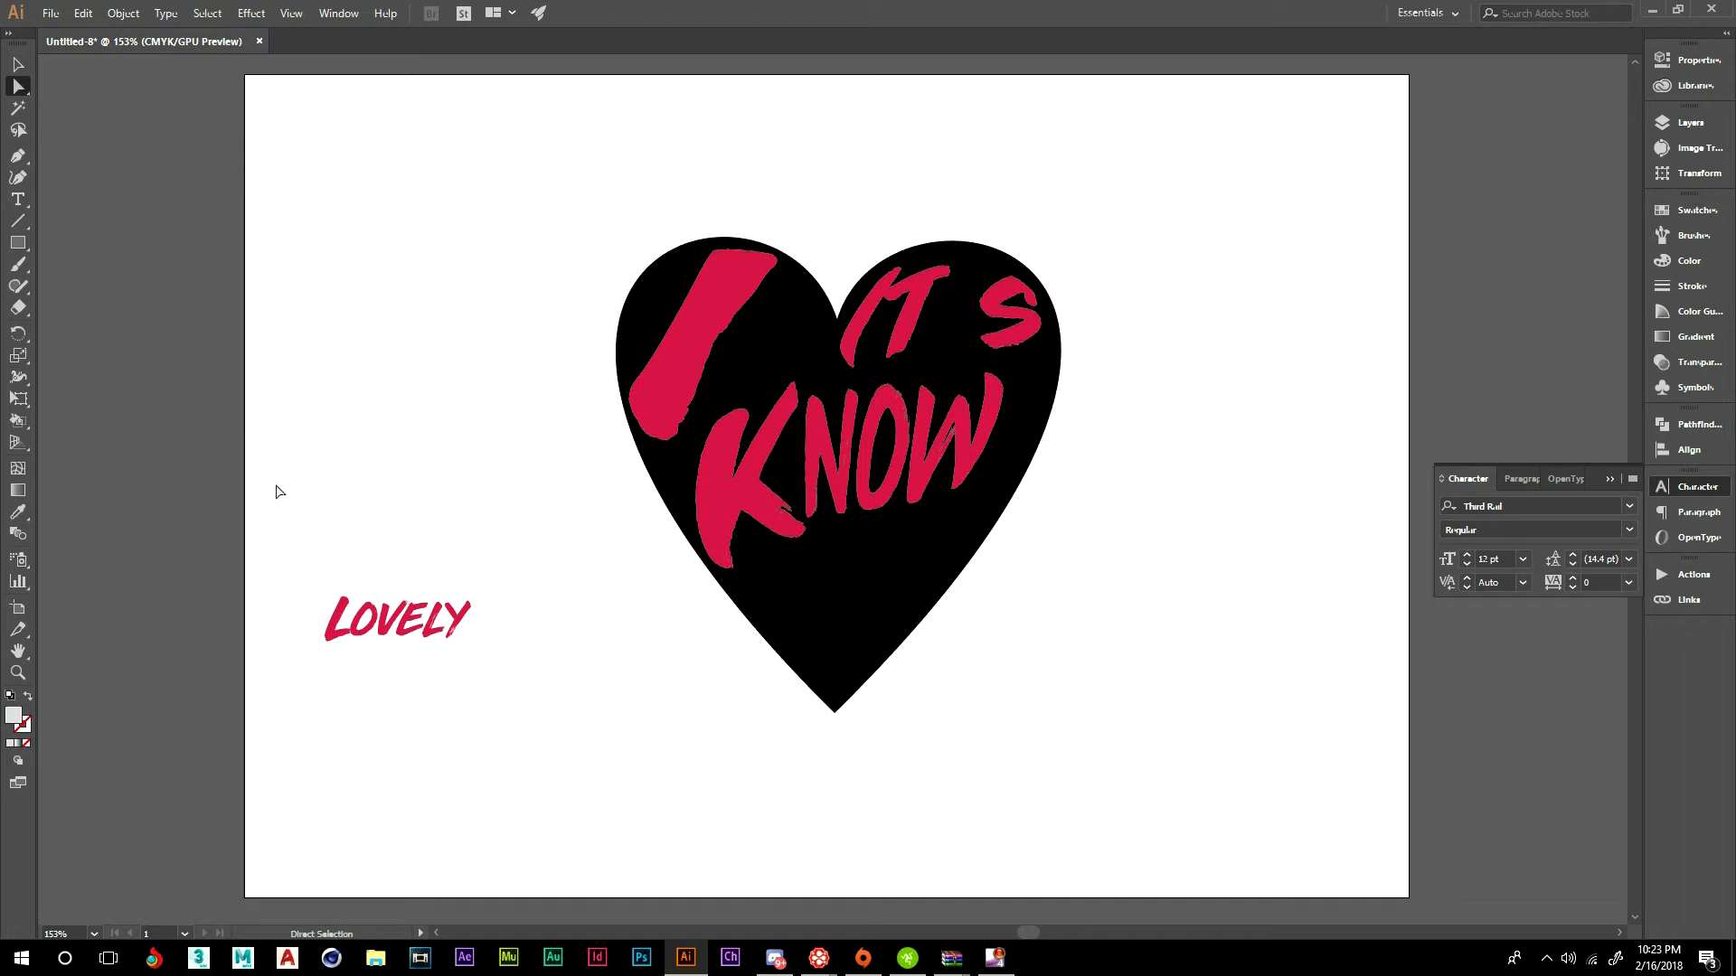
- Apply an envelope mesh with 1 row and 4 columns to the word "Lovely"
{"action": "left_click_drag", "start_coordinate": [312, 547], "coordinate": [559, 696]}
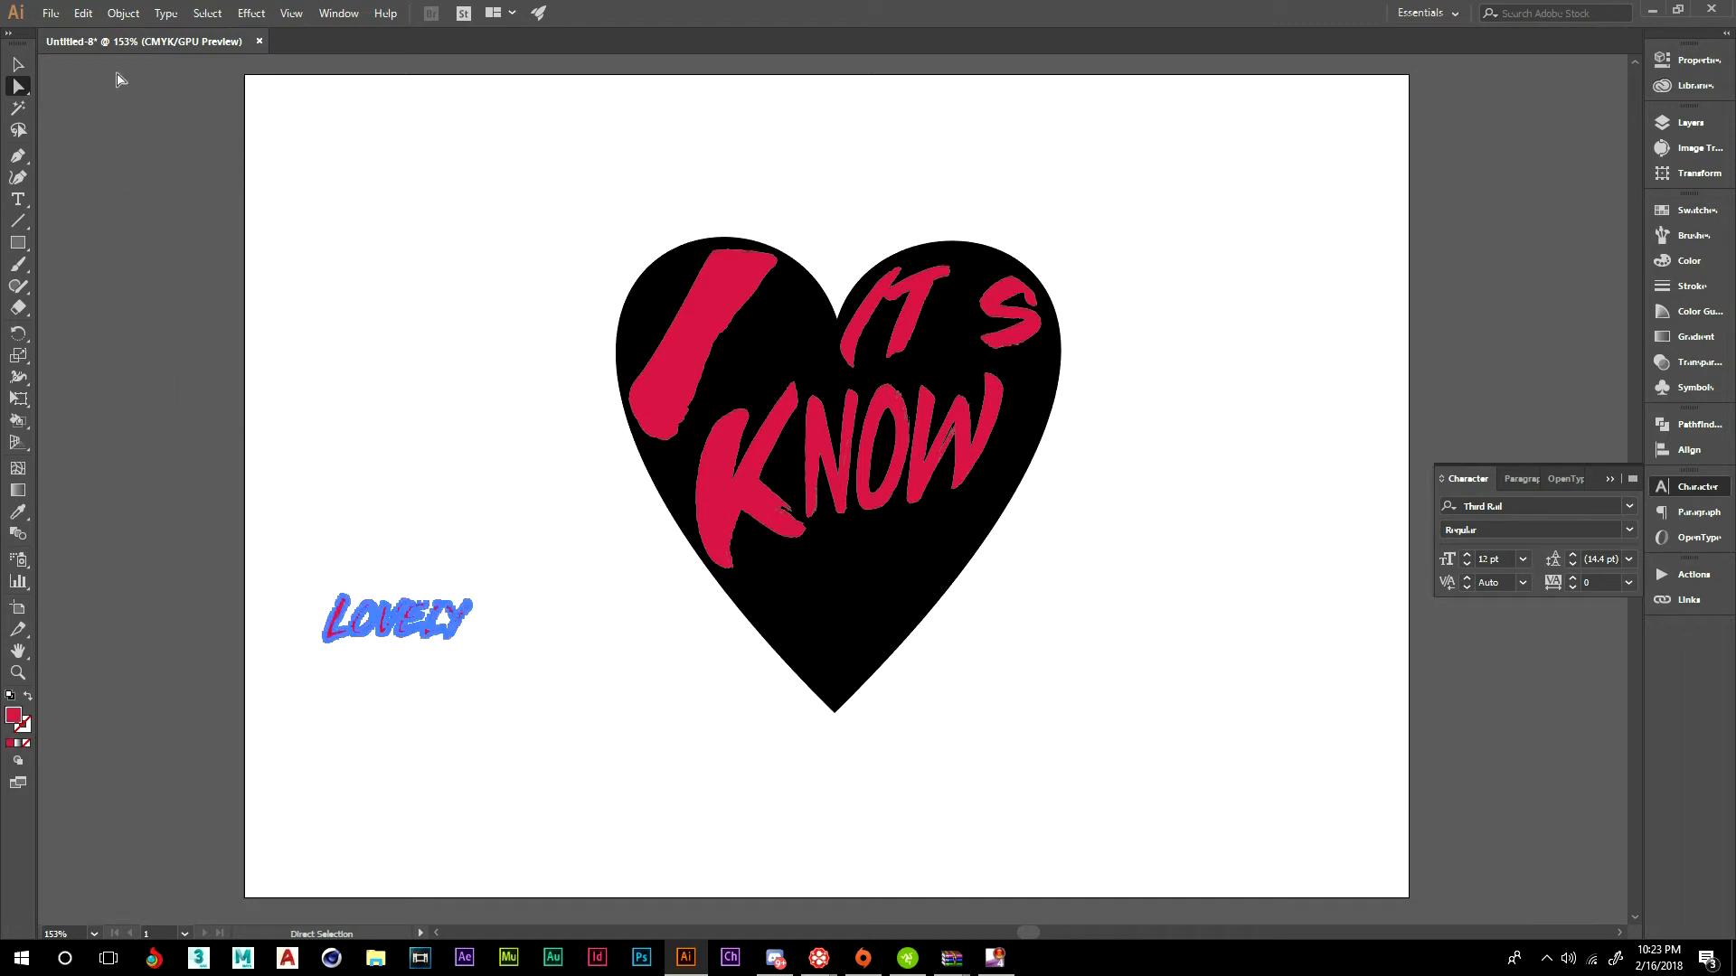
{"action": "left_click", "coordinate": [121, 13]}
{"action": "mouse_move", "coordinate": [204, 504]}
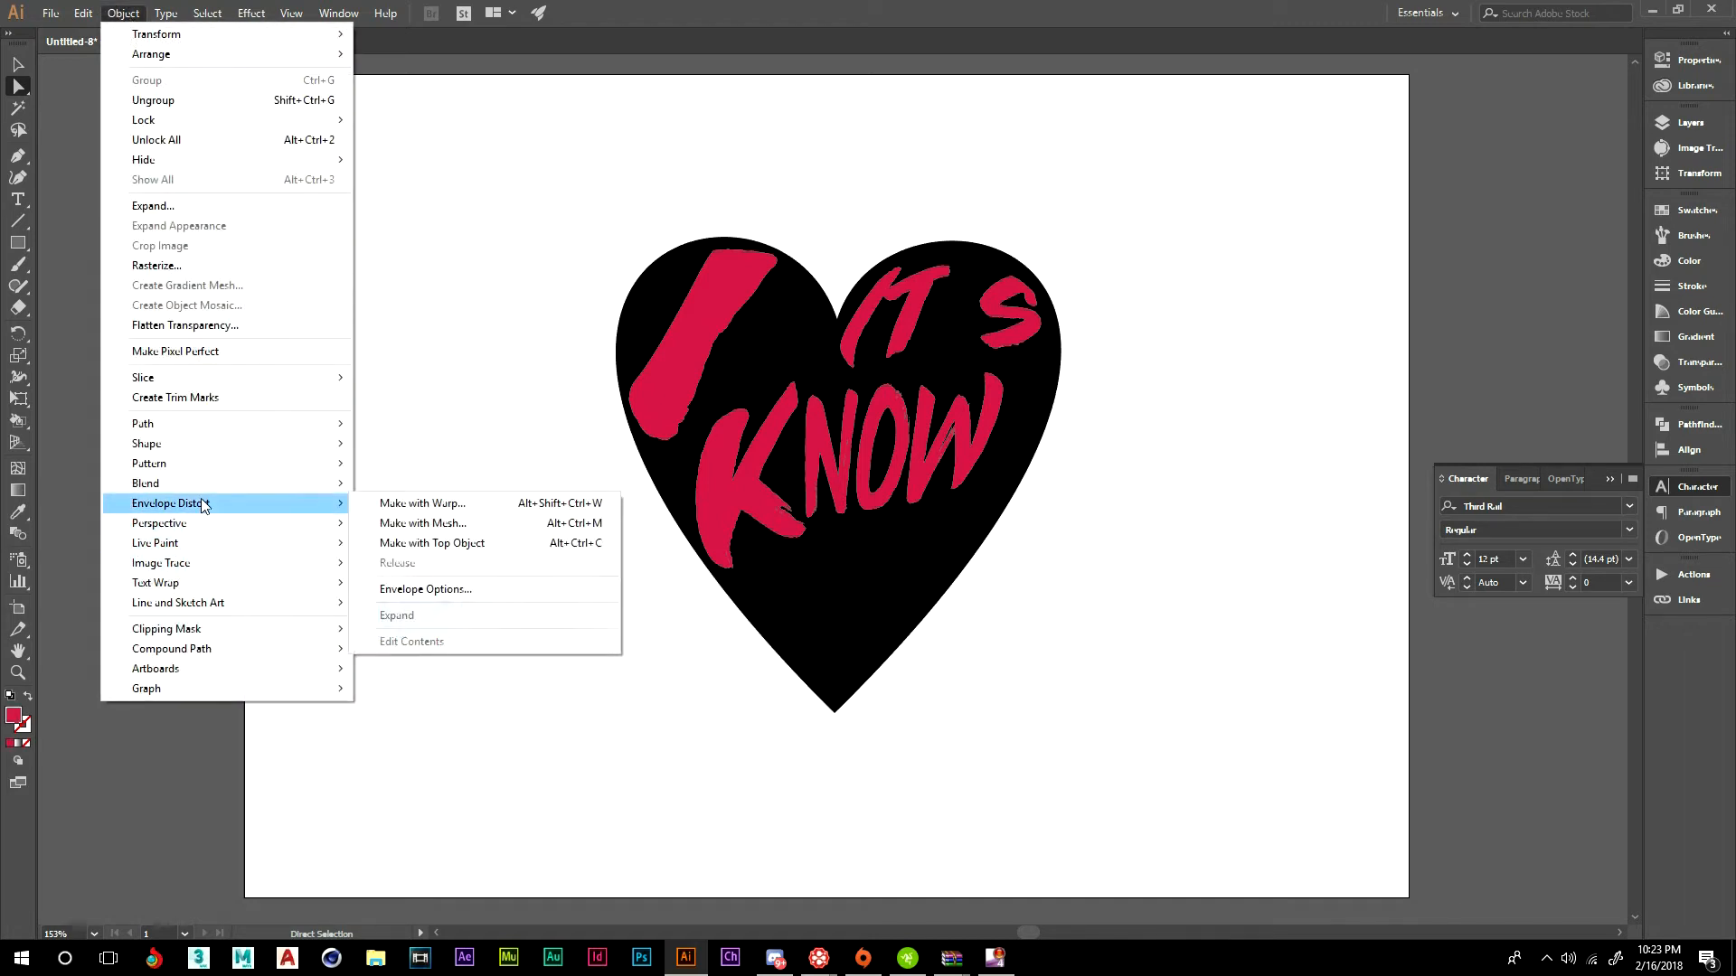
{"action": "left_click", "coordinate": [455, 524]}
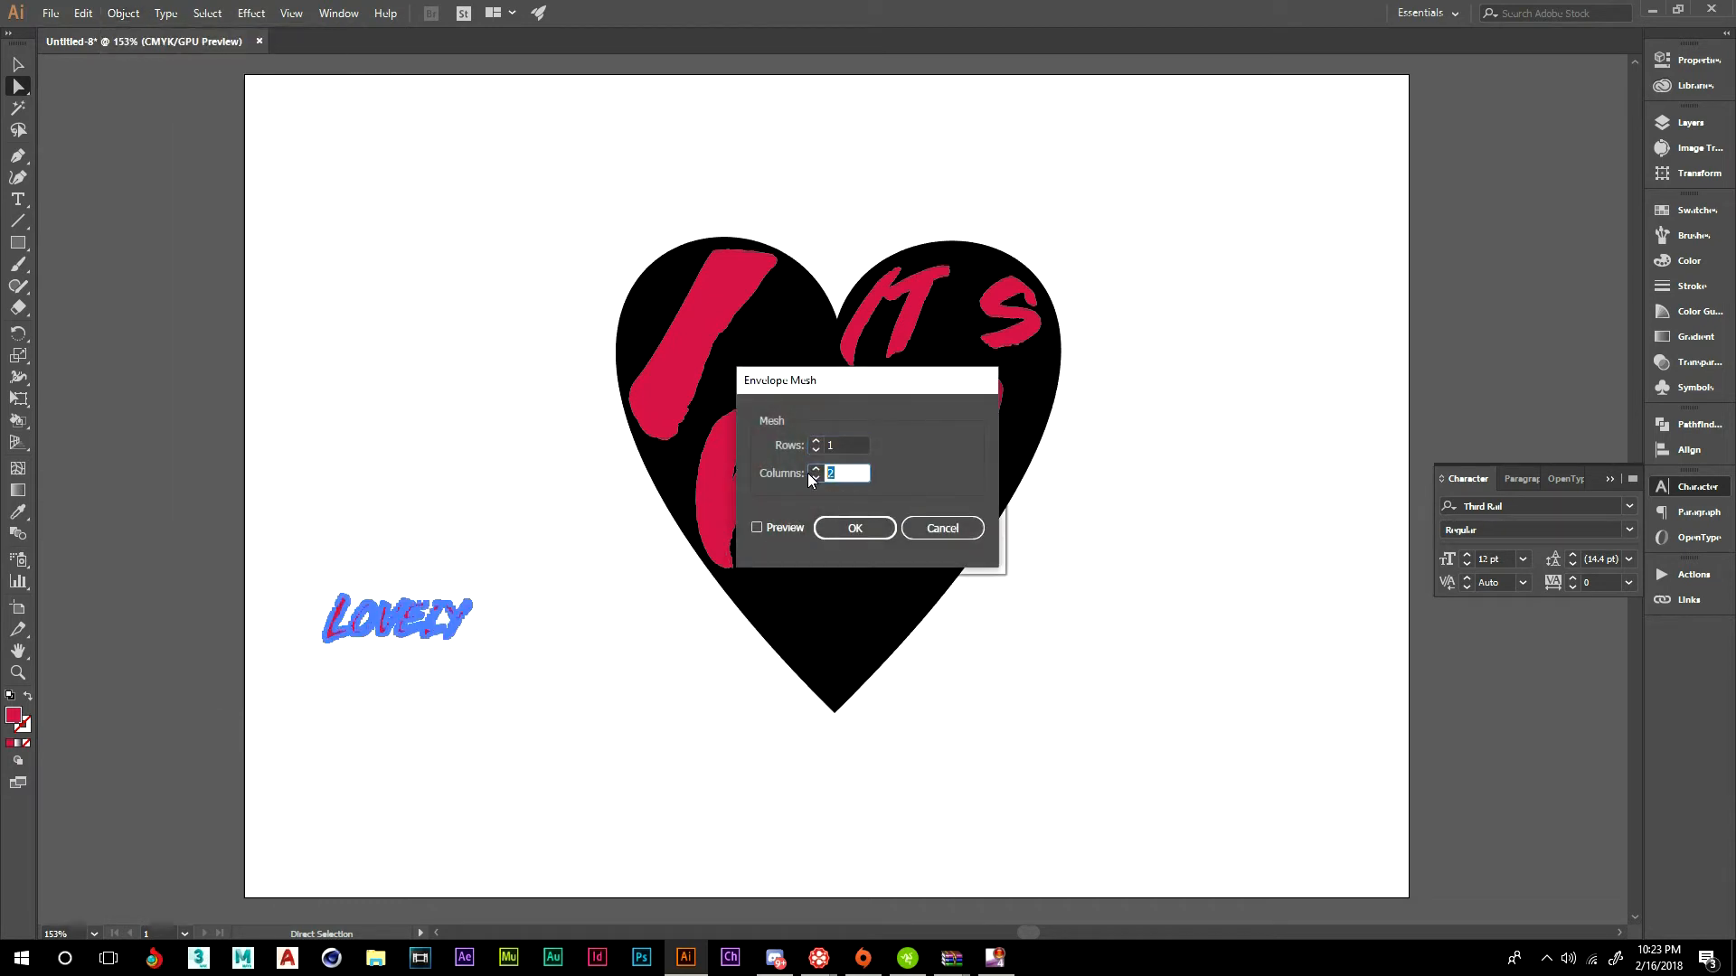
{"action": "left_click", "coordinate": [882, 533]}
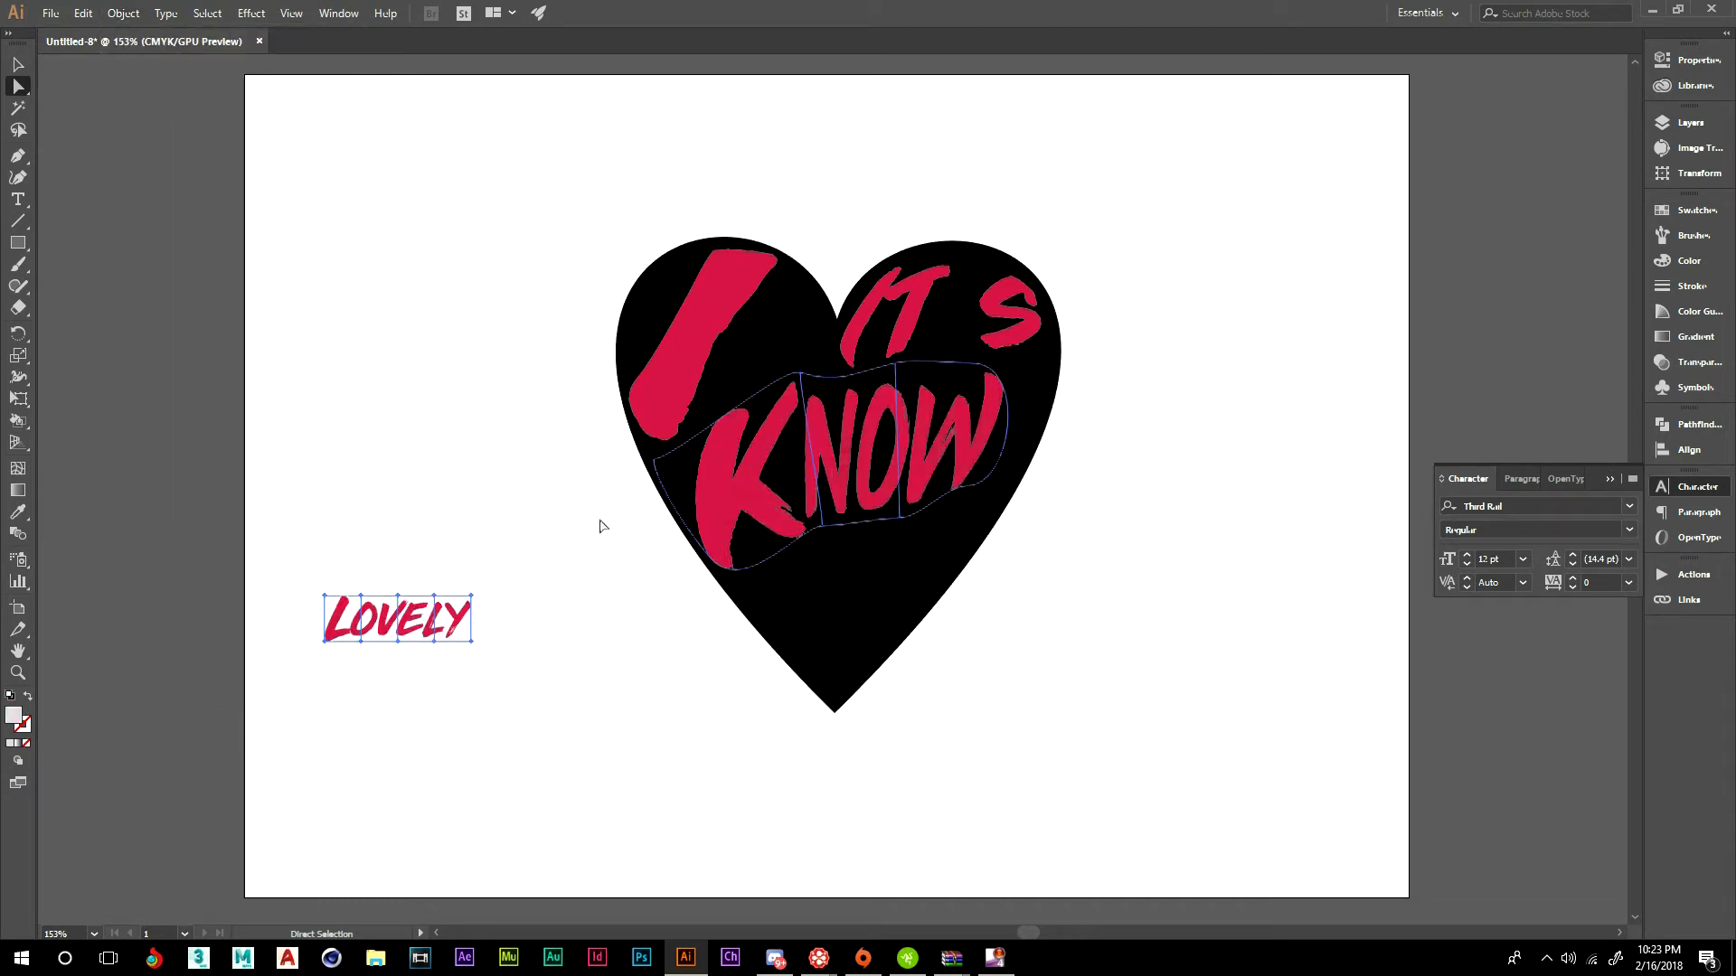
- Move "Lovely" below "Know" in the heart, enlarge it slightly and rotate it so it rises towards the "y"
{"action": "left_click_drag", "start_coordinate": [371, 622], "coordinate": [819, 604]}
{"action": "key", "text": "e"}
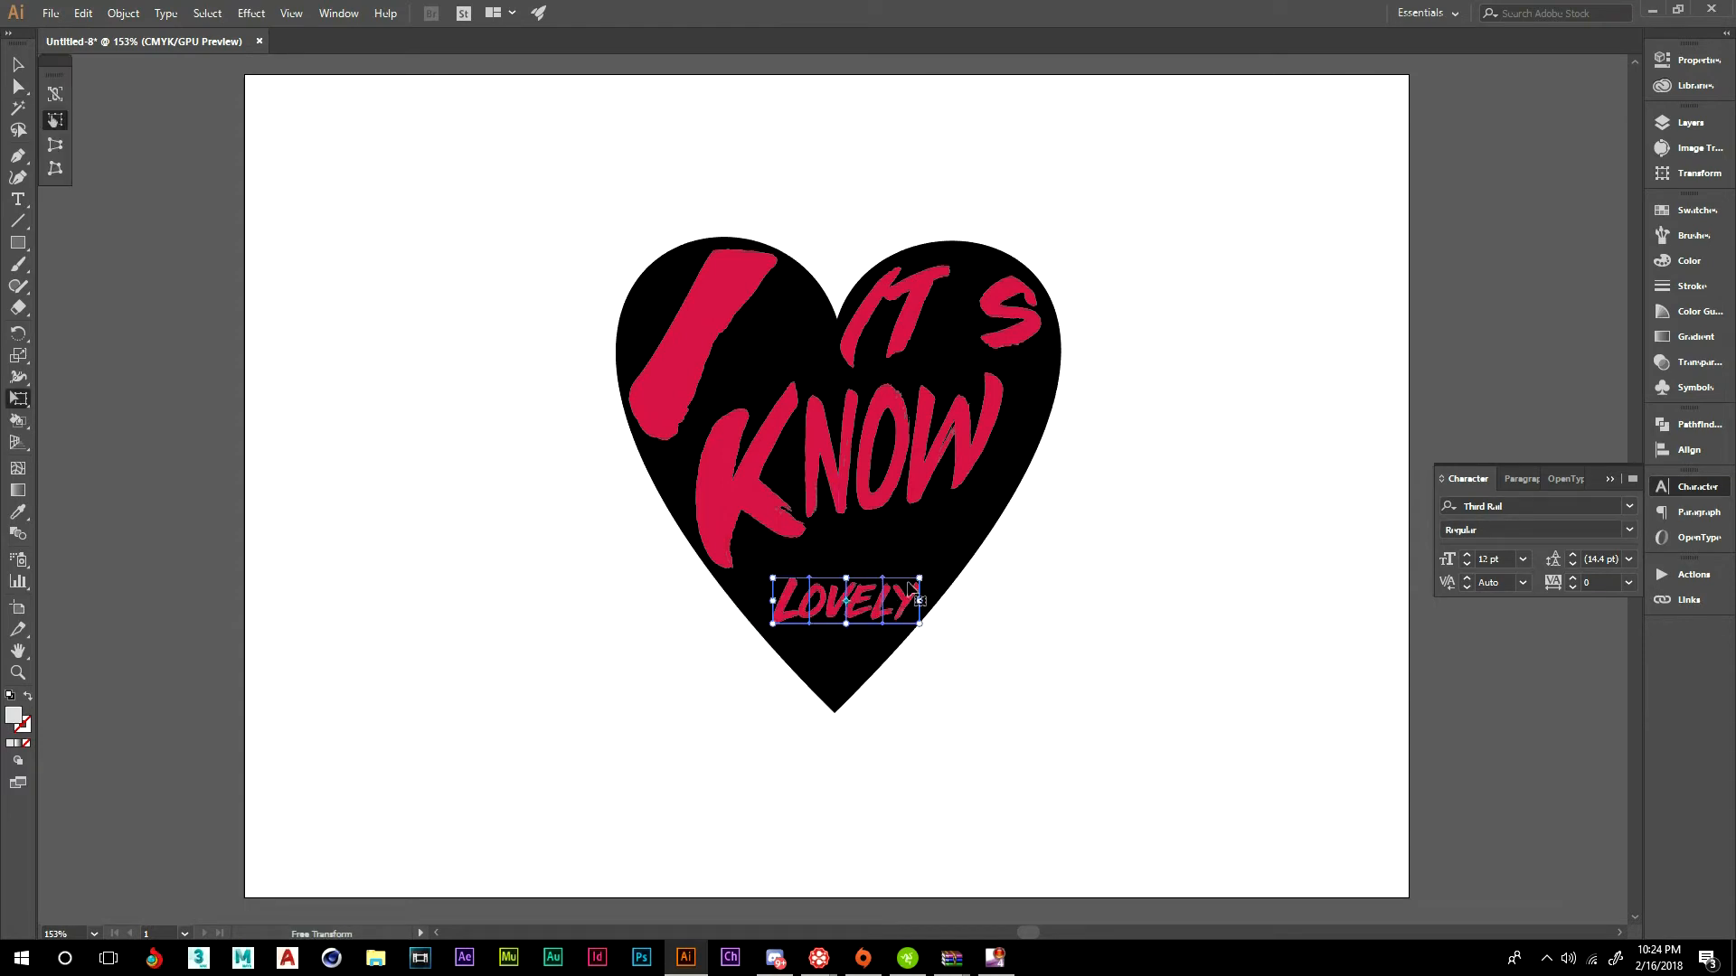
{"action": "left_click_drag", "start_coordinate": [920, 575], "coordinate": [926, 558]}
{"action": "left_click_drag", "start_coordinate": [746, 572], "coordinate": [893, 577]}
{"action": "left_click_drag", "start_coordinate": [784, 594], "coordinate": [884, 572]}
{"action": "left_click", "coordinate": [18, 86]}
{"action": "left_click", "coordinate": [537, 425]}
- Stretch the left, top and bottom mesh points of "Lovely" towards the heart's left side, the underside of "Know" and the heart's tip
{"action": "left_click", "coordinate": [784, 614]}
{"action": "left_click_drag", "start_coordinate": [784, 615], "coordinate": [825, 699]}
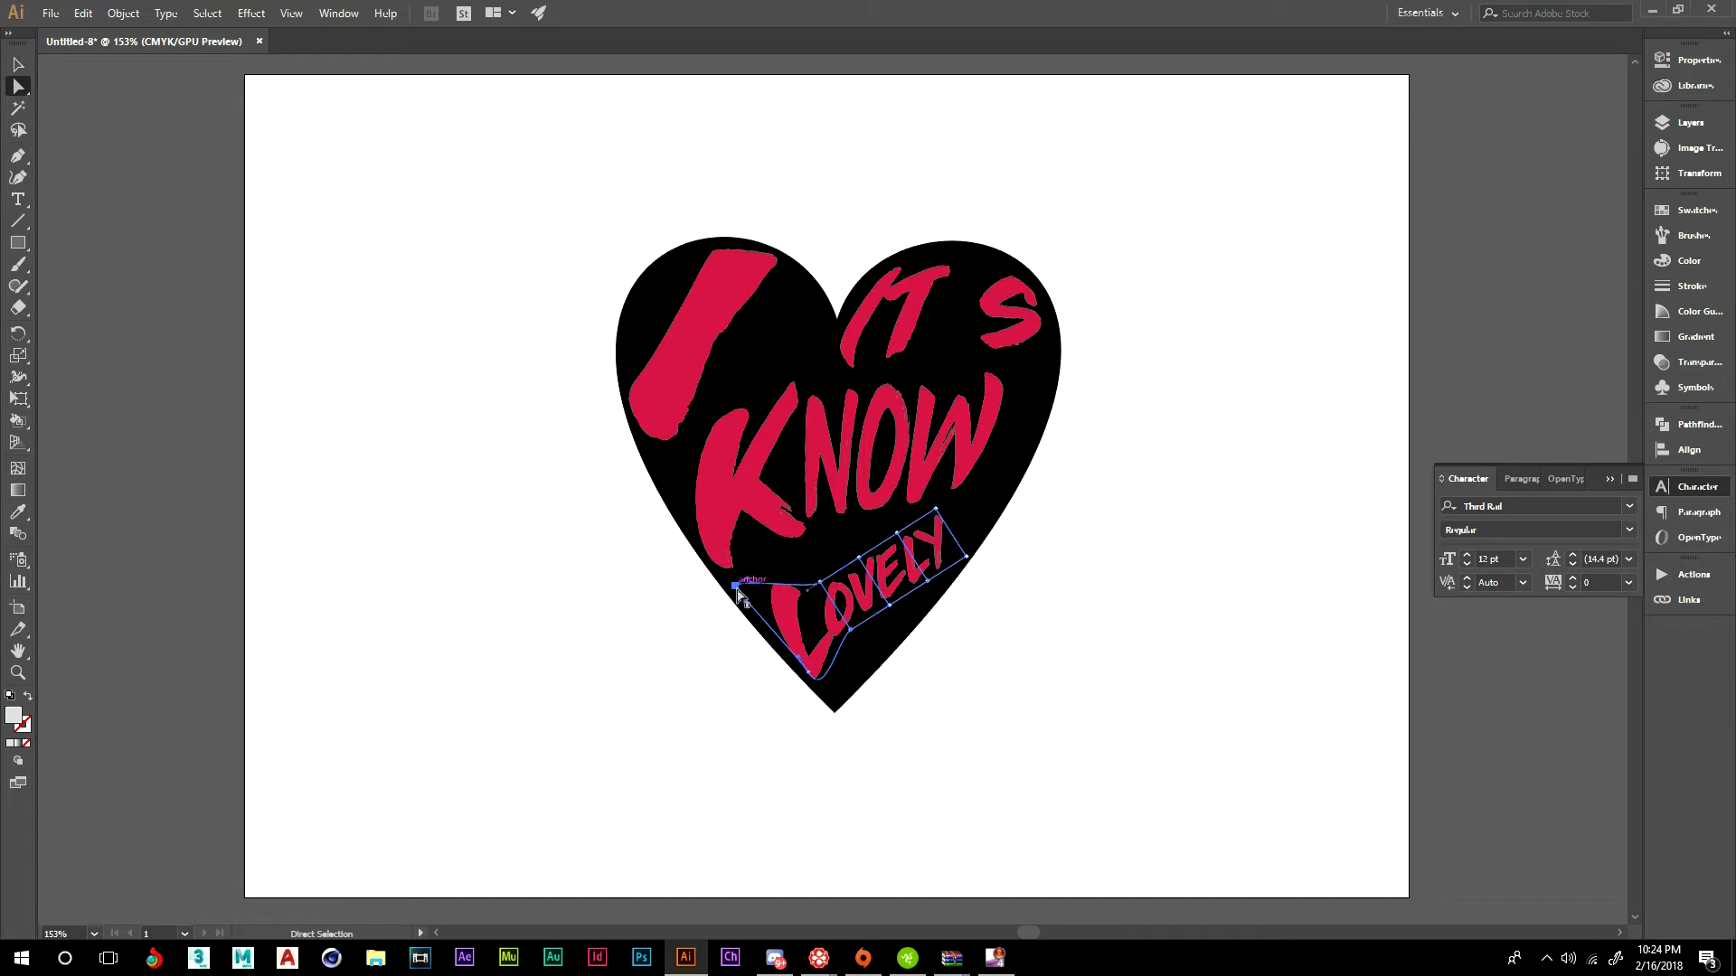
{"action": "left_click_drag", "start_coordinate": [749, 586], "coordinate": [857, 522]}
{"action": "left_click_drag", "start_coordinate": [851, 638], "coordinate": [964, 500]}
- Adjust the upper and right mesh points of "Lovely" so its end sits beneath the "w" and curves along the heart's right side
{"action": "left_click", "coordinate": [931, 508]}
{"action": "left_click", "coordinate": [1061, 508]}
{"action": "left_click", "coordinate": [909, 534]}
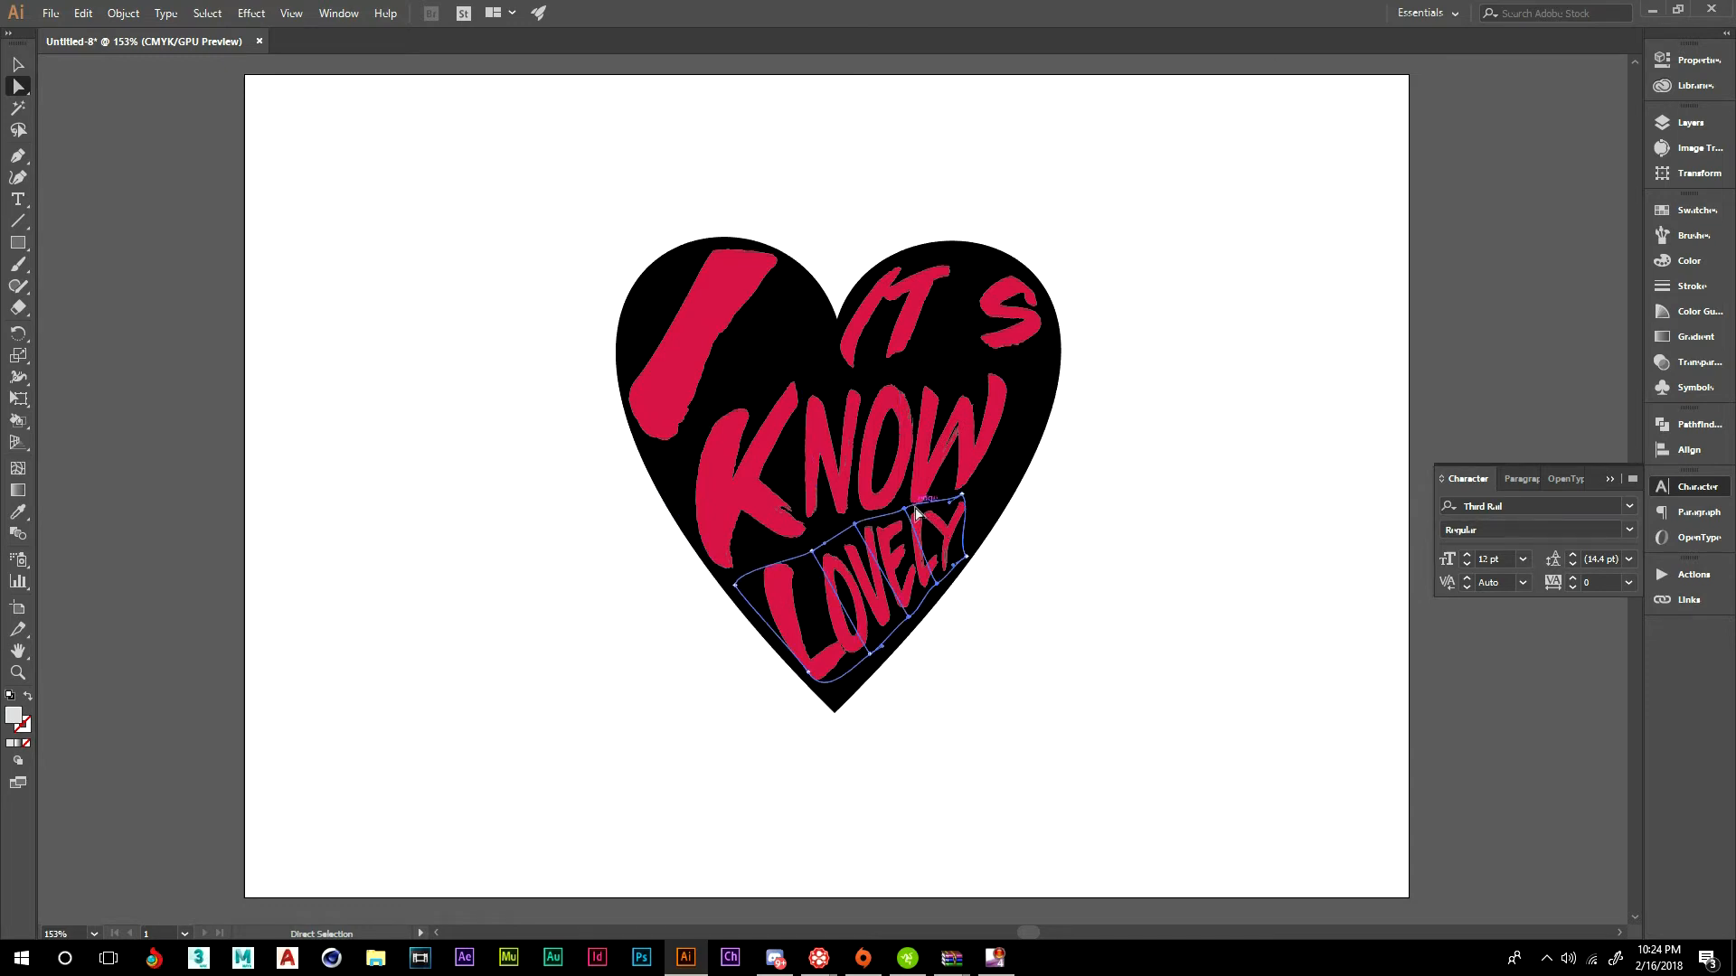
{"action": "left_click_drag", "start_coordinate": [918, 506], "coordinate": [915, 507]}
{"action": "left_click_drag", "start_coordinate": [974, 506], "coordinate": [1003, 522]}
{"action": "left_click", "coordinate": [1081, 445]}
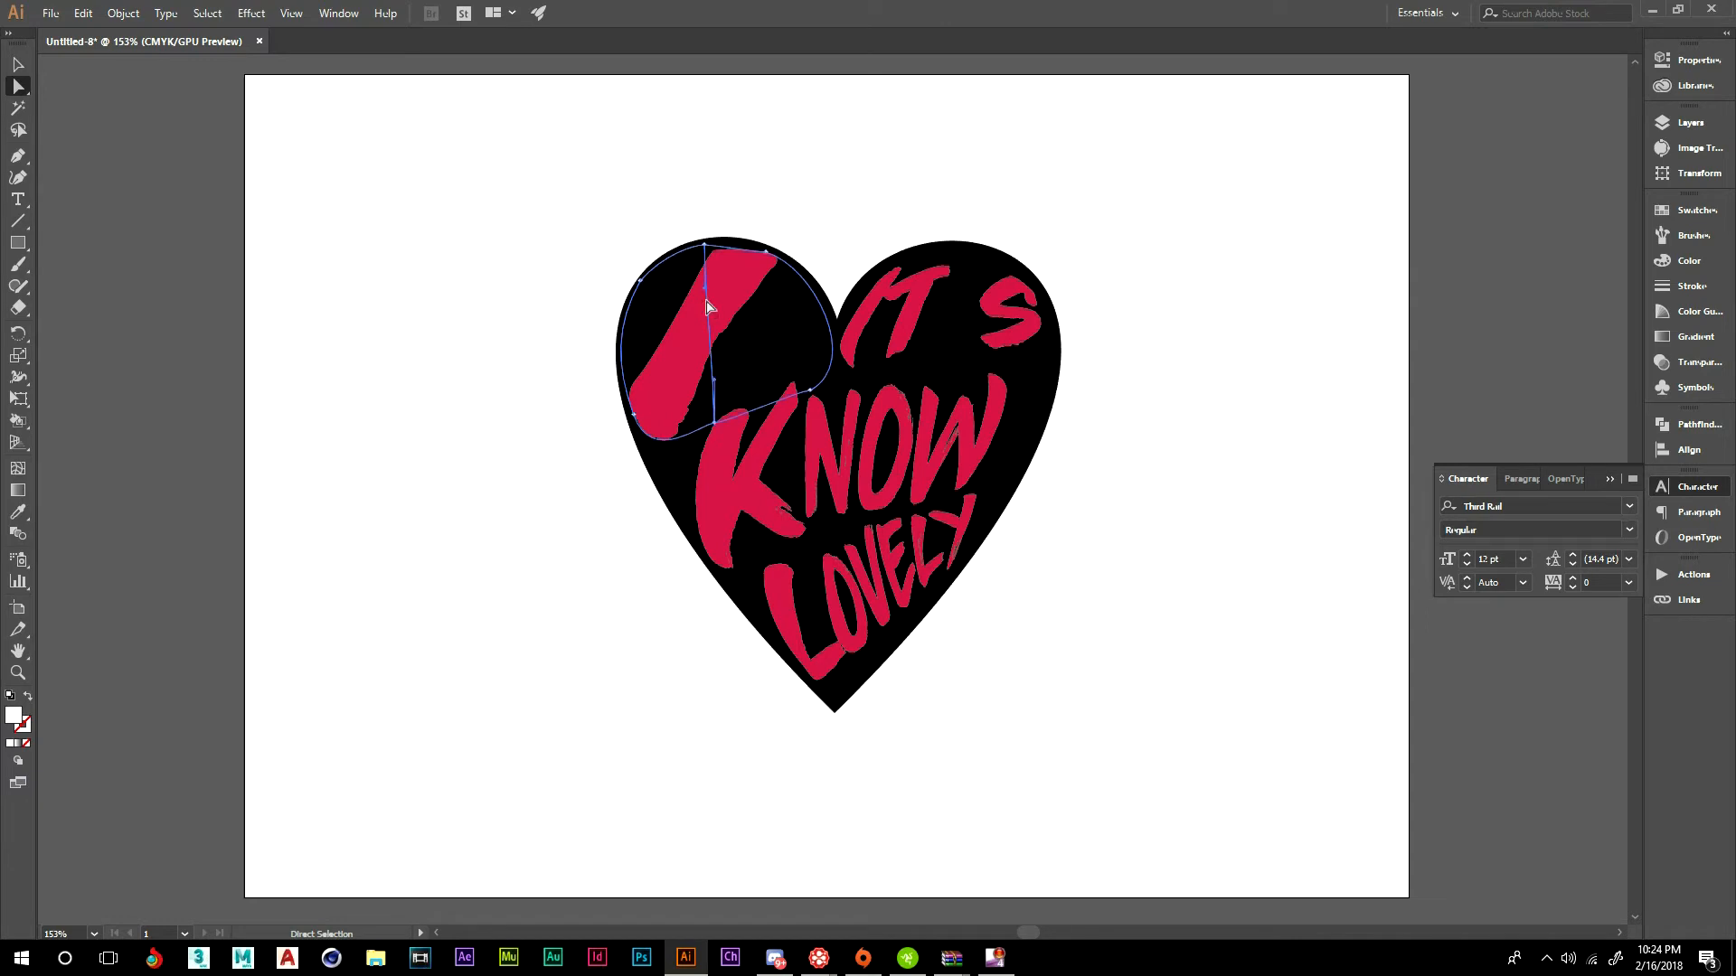
{"action": "left_click", "coordinate": [900, 306], "text": "shift"}
{"action": "left_click", "coordinate": [773, 522], "text": "shift"}
{"action": "left_click", "coordinate": [839, 590], "text": "shift"}
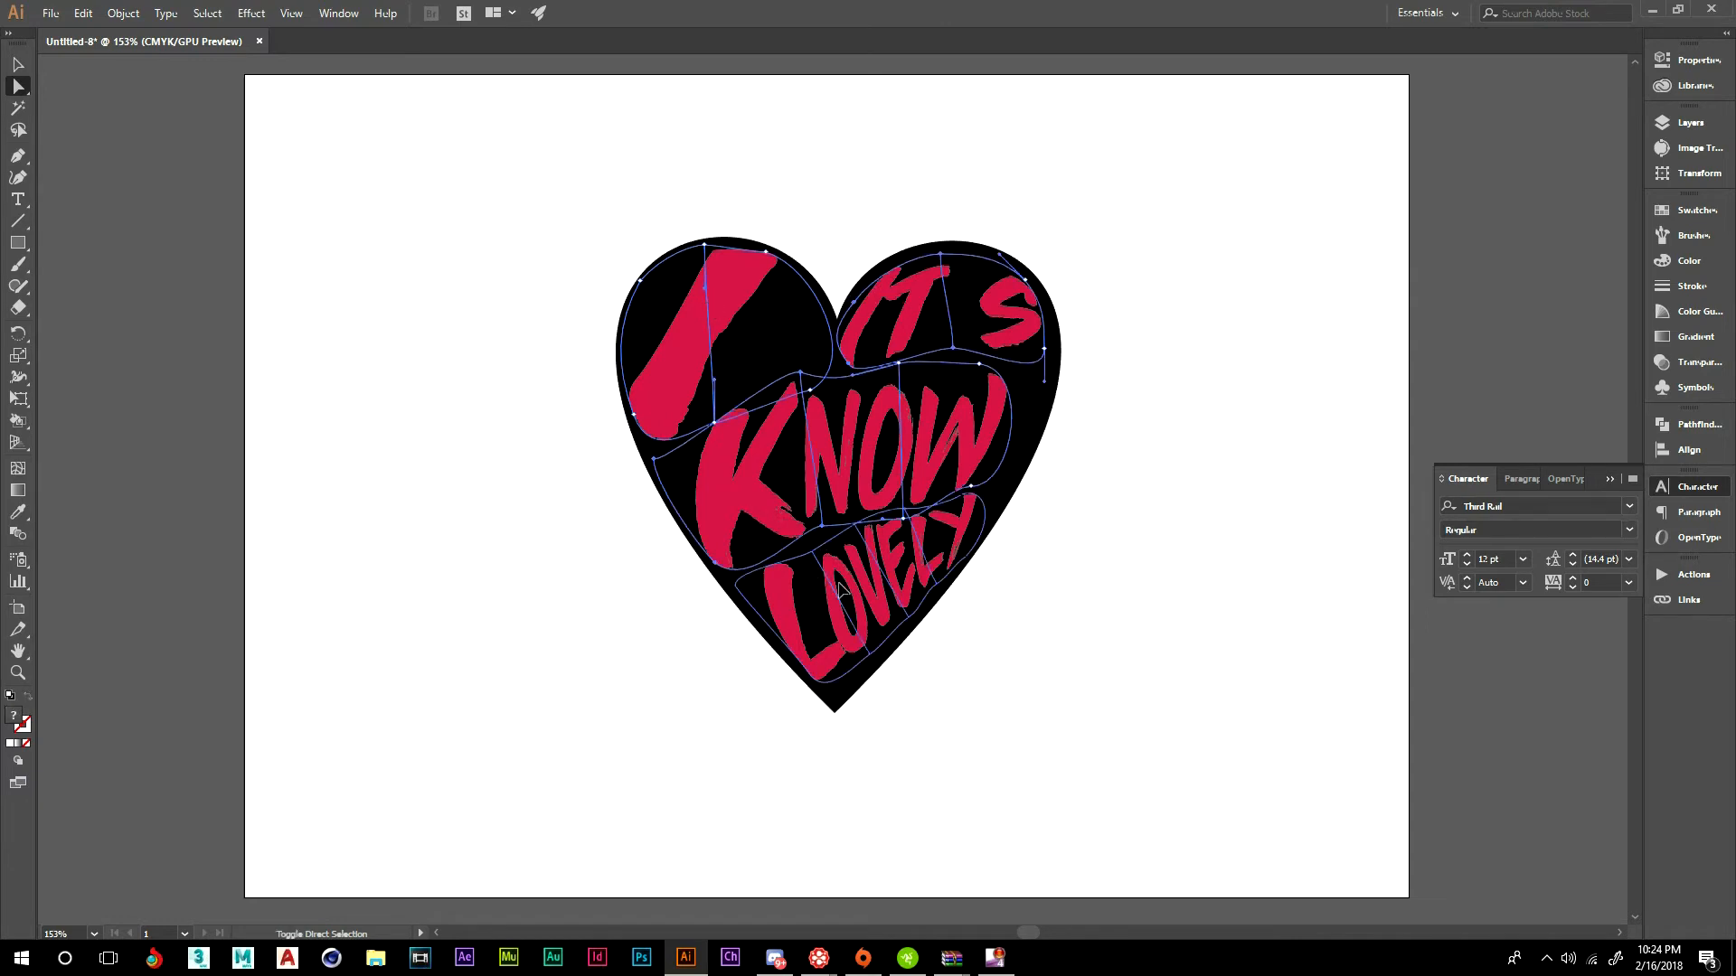
{"action": "left_click", "coordinate": [251, 13]}
{"action": "left_click", "coordinate": [251, 12]}
{"action": "left_click", "coordinate": [123, 12]}
{"action": "mouse_move", "coordinate": [299, 10]}
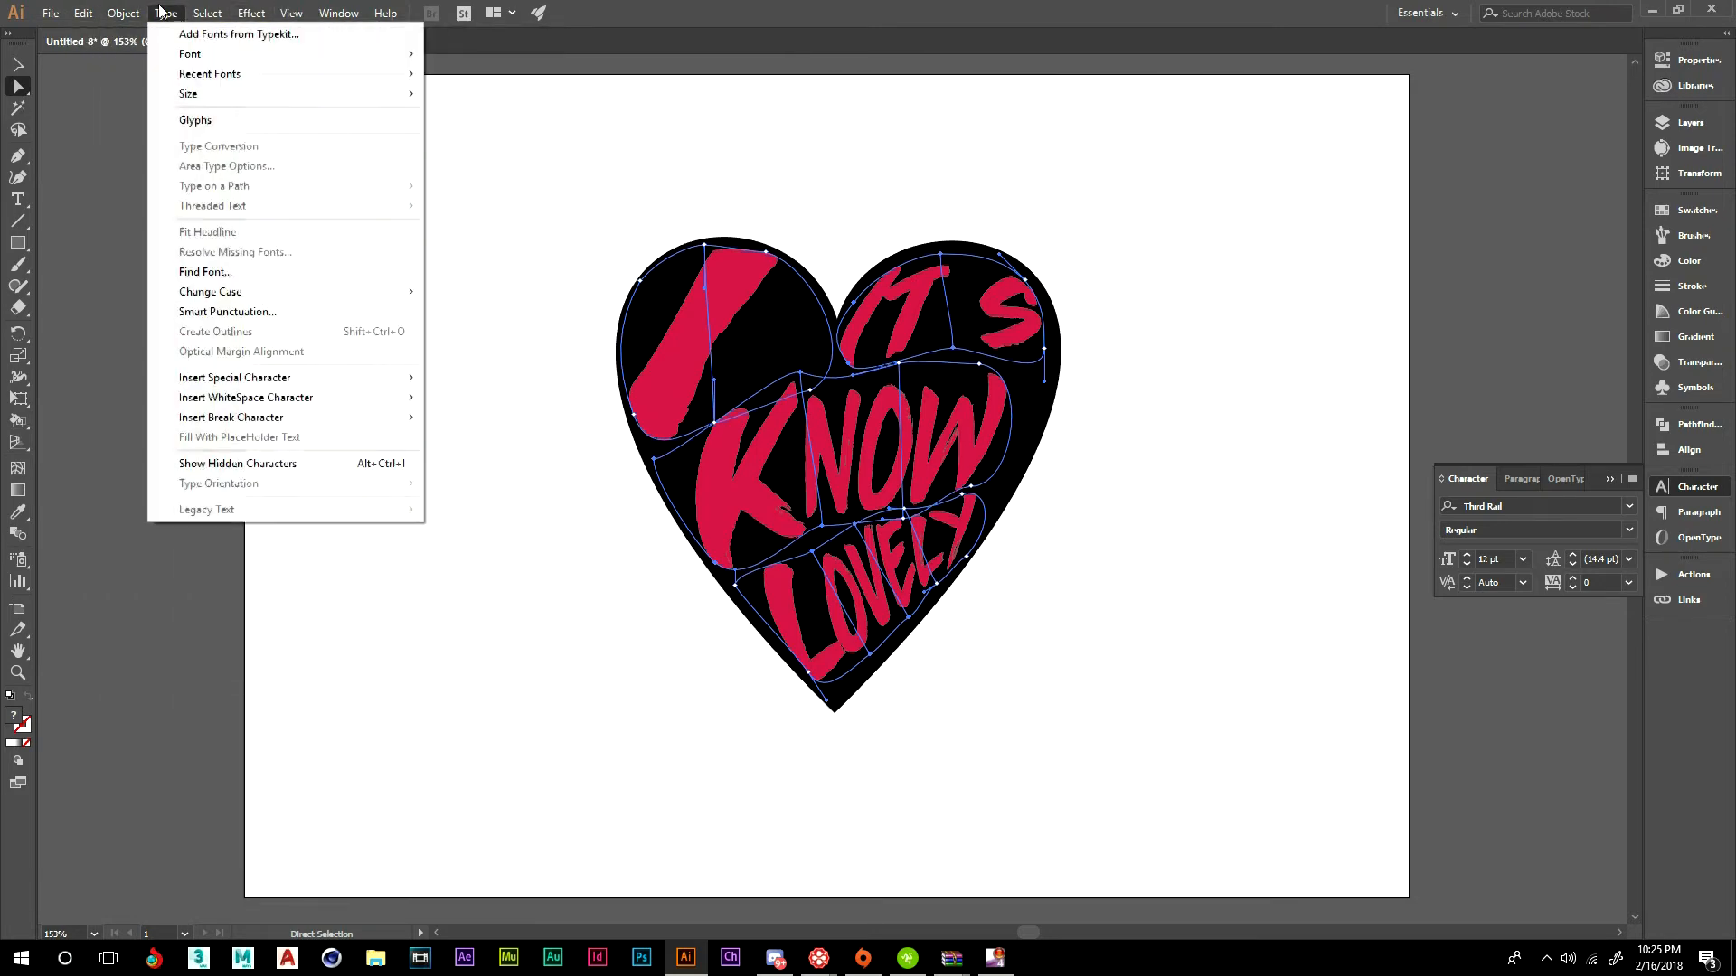
{"action": "mouse_move", "coordinate": [123, 13]}
{"action": "left_click", "coordinate": [488, 161]}
- Select the "I", "It's", "Know" and "Lovely" envelopes together and expand them into plain paths
{"action": "left_click", "coordinate": [17, 64]}
{"action": "left_click", "coordinate": [747, 312]}
{"action": "left_click", "coordinate": [886, 322], "text": "shift"}
{"action": "left_click", "coordinate": [868, 502], "text": "shift"}
{"action": "left_click", "coordinate": [865, 608], "text": "shift"}
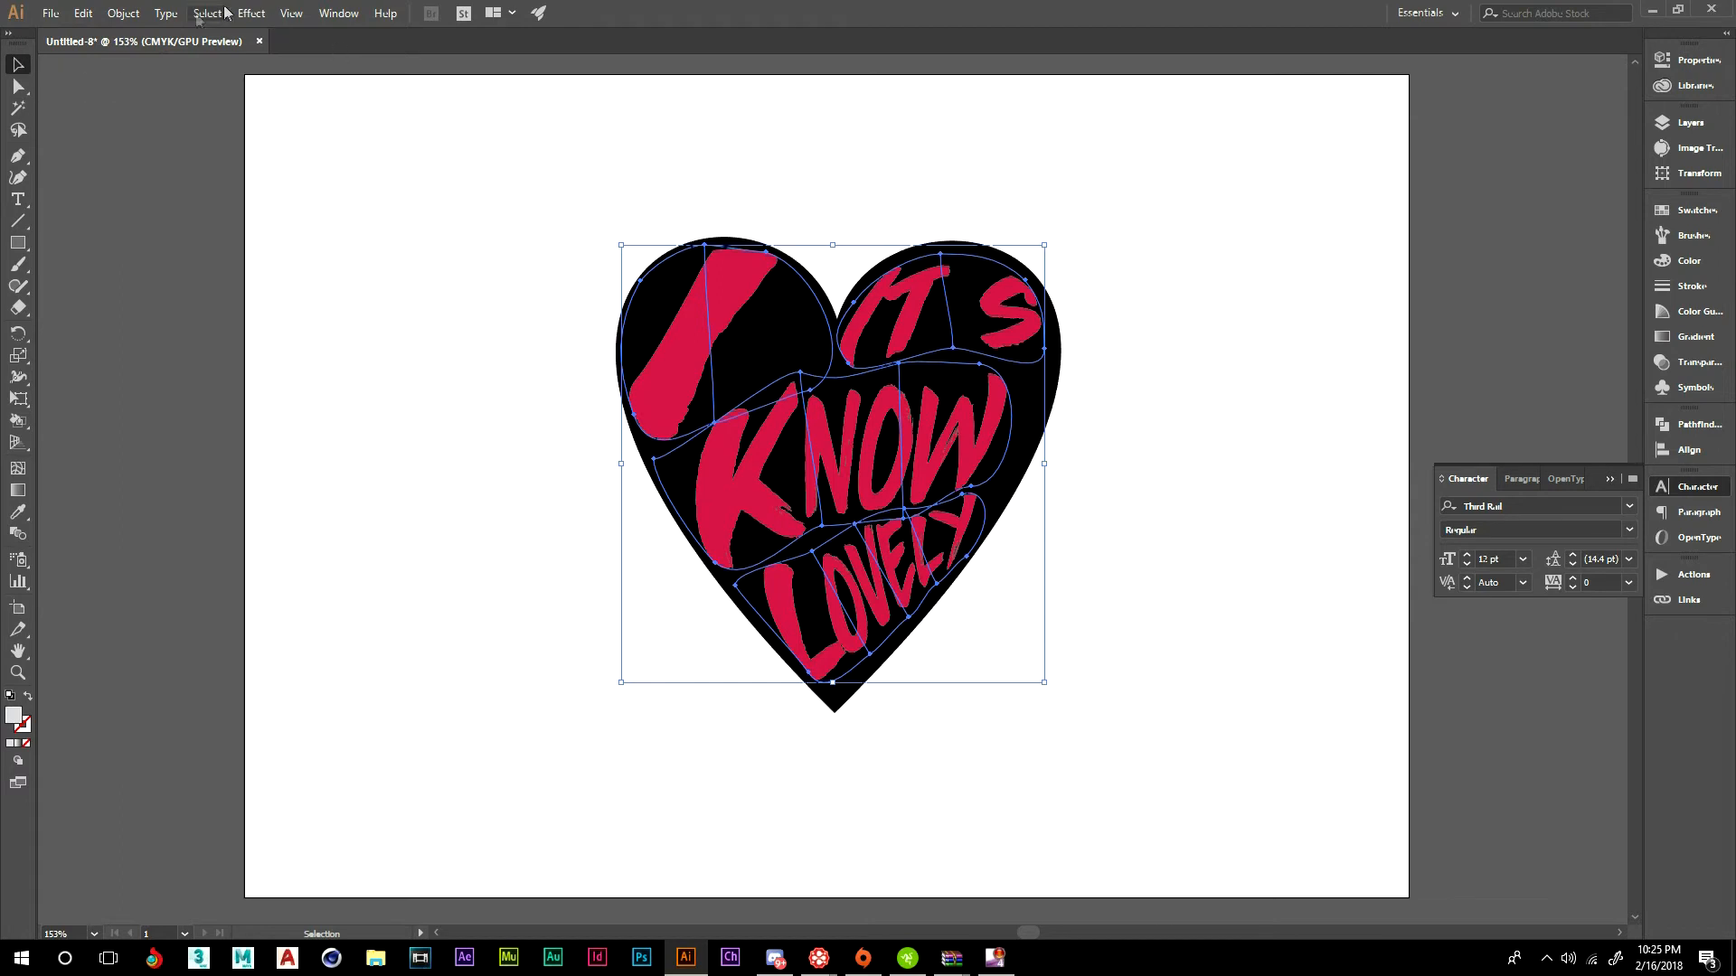
{"action": "left_click", "coordinate": [121, 13]}
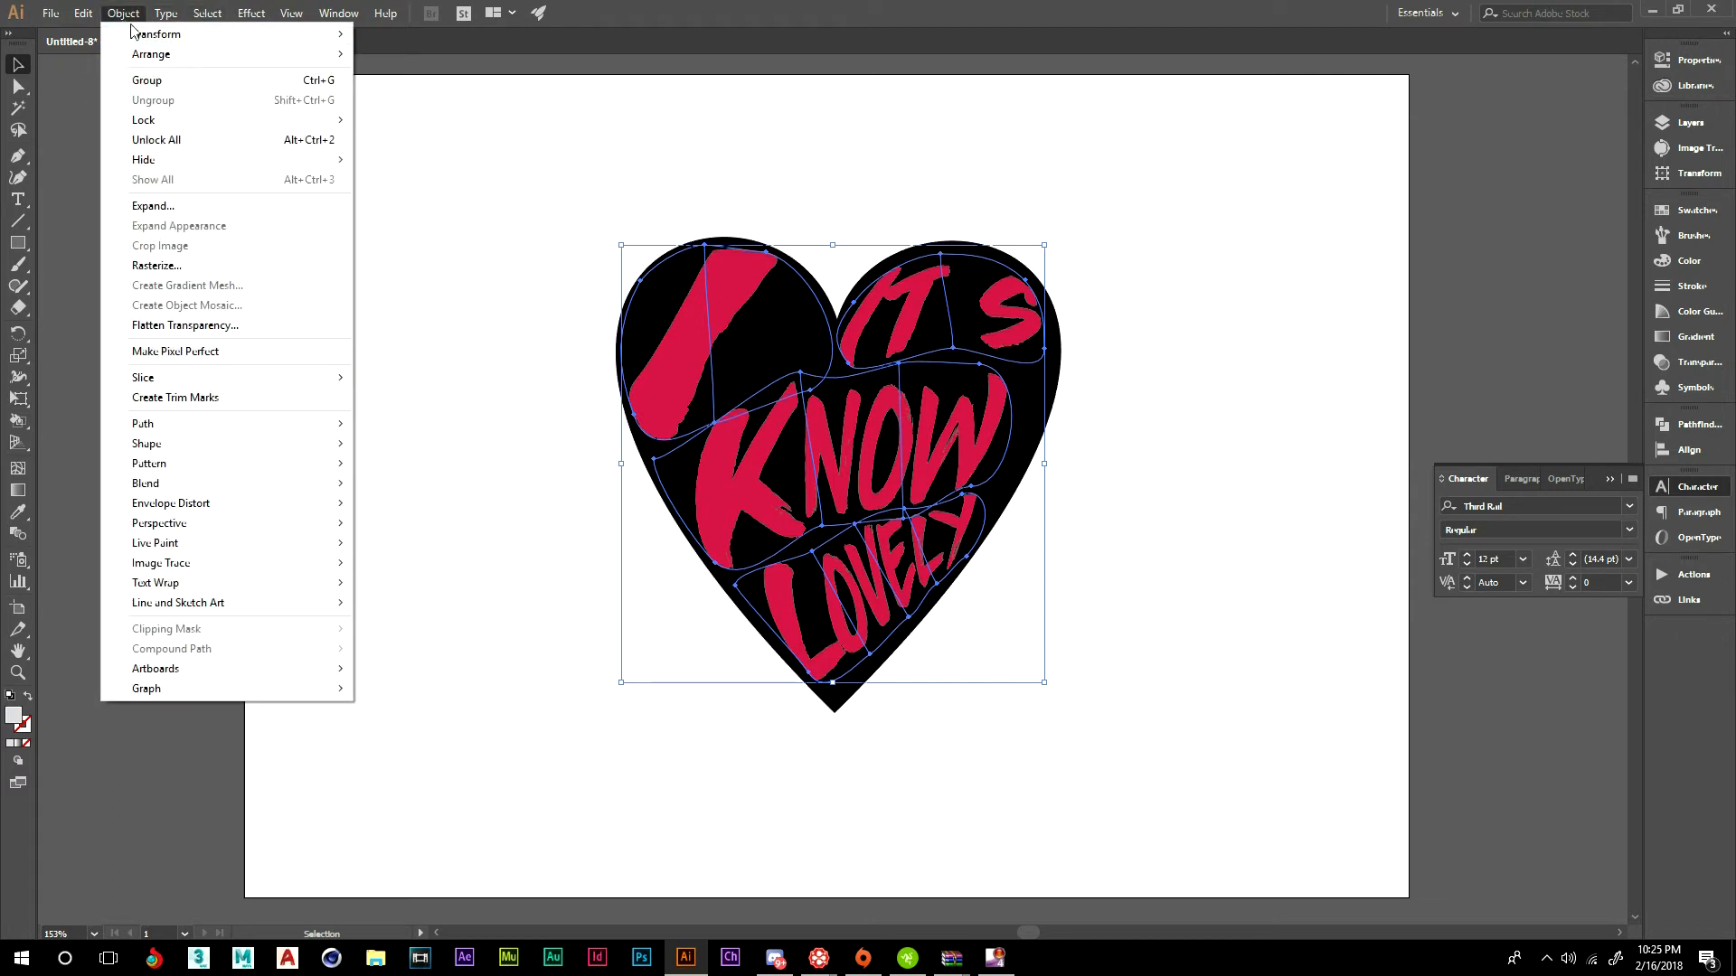
{"action": "left_click", "coordinate": [186, 210]}
{"action": "key", "text": "Return"}
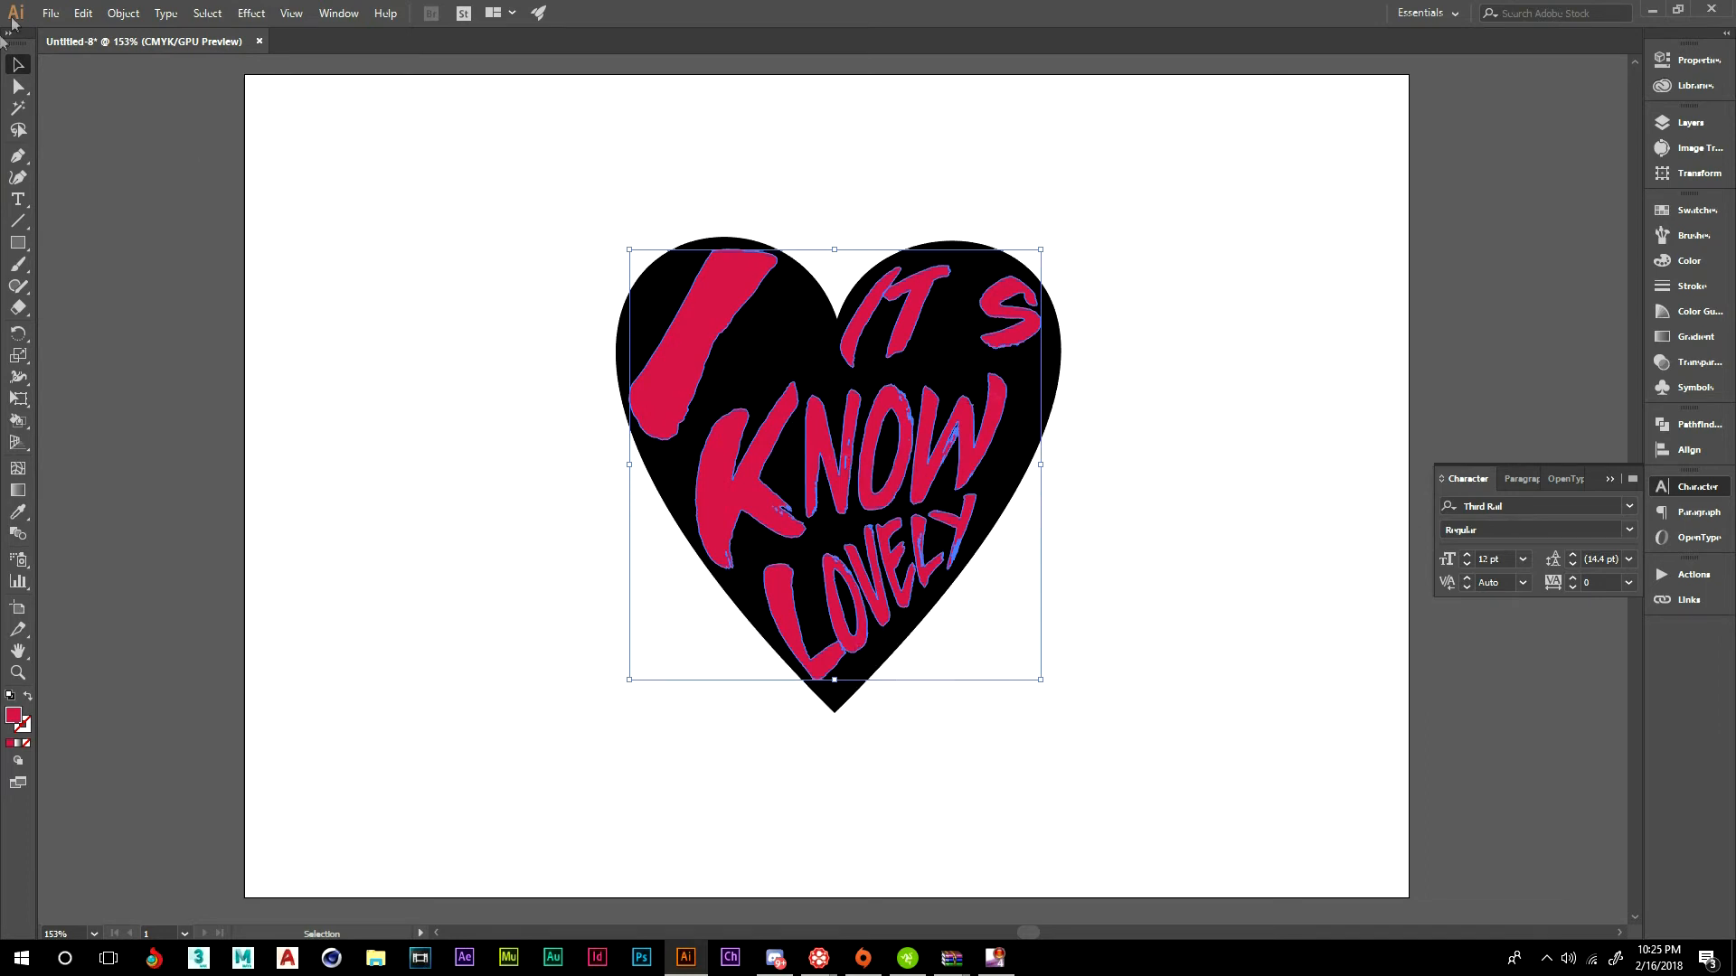
- Make the expanded words one compound path and unlock all locked objects to free the heart
{"action": "left_click", "coordinate": [140, 12]}
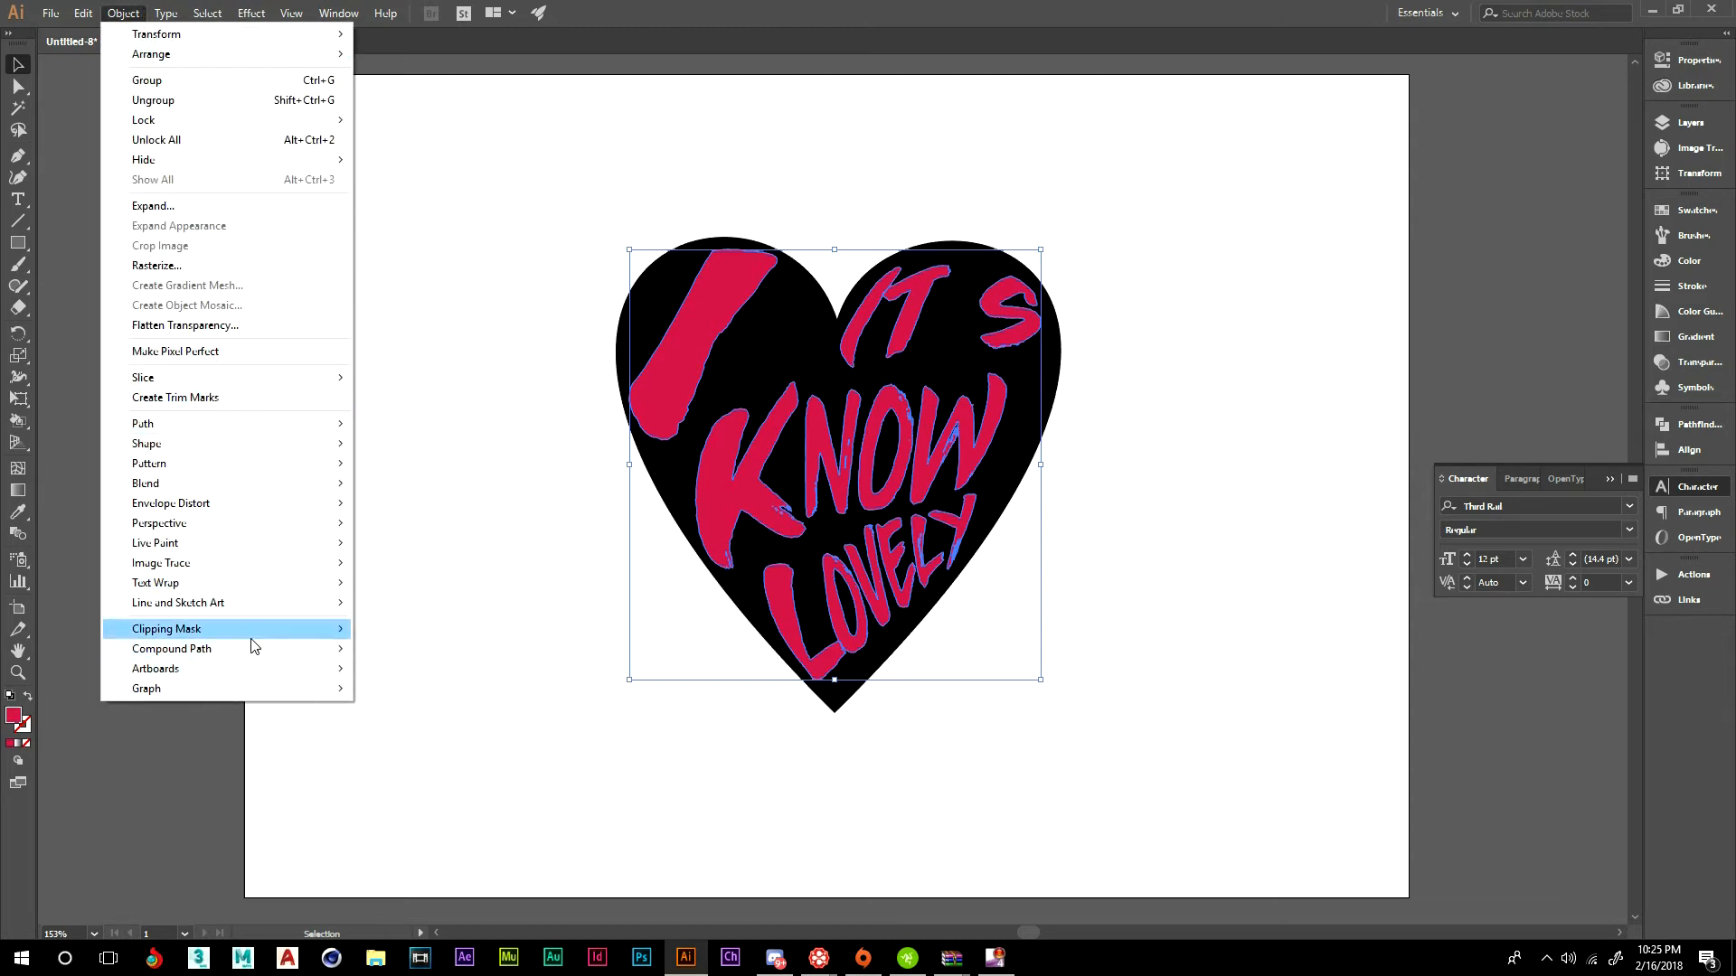
{"action": "left_click", "coordinate": [389, 651]}
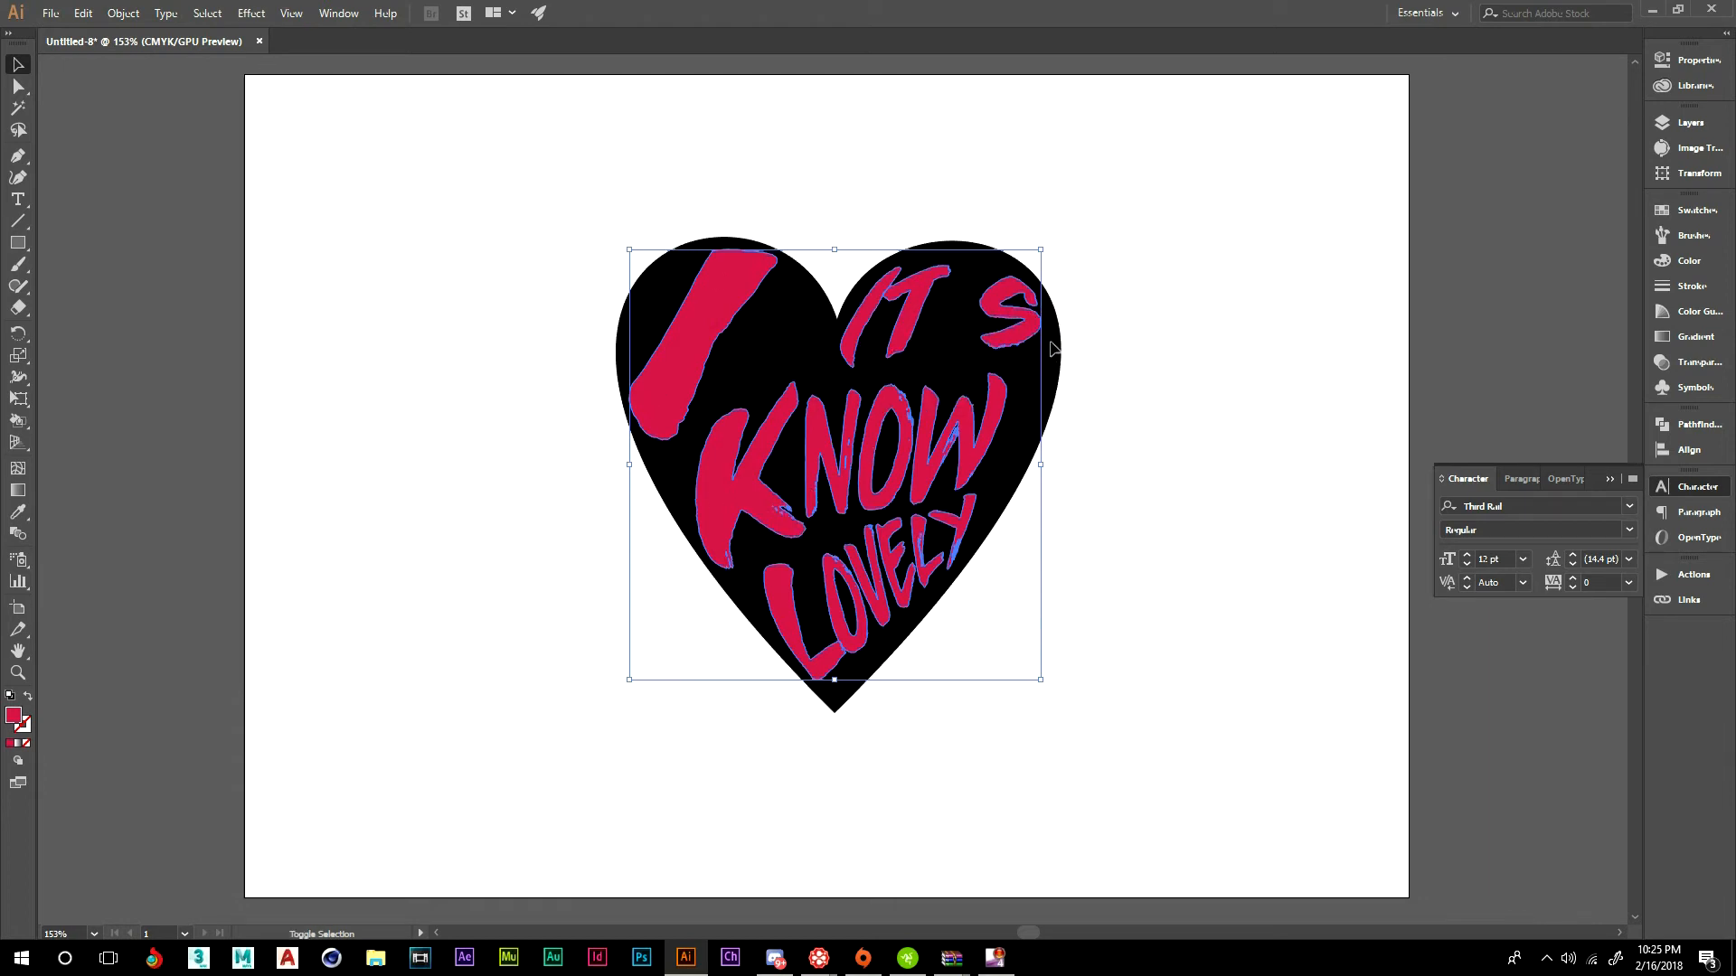
{"action": "left_click", "coordinate": [124, 14]}
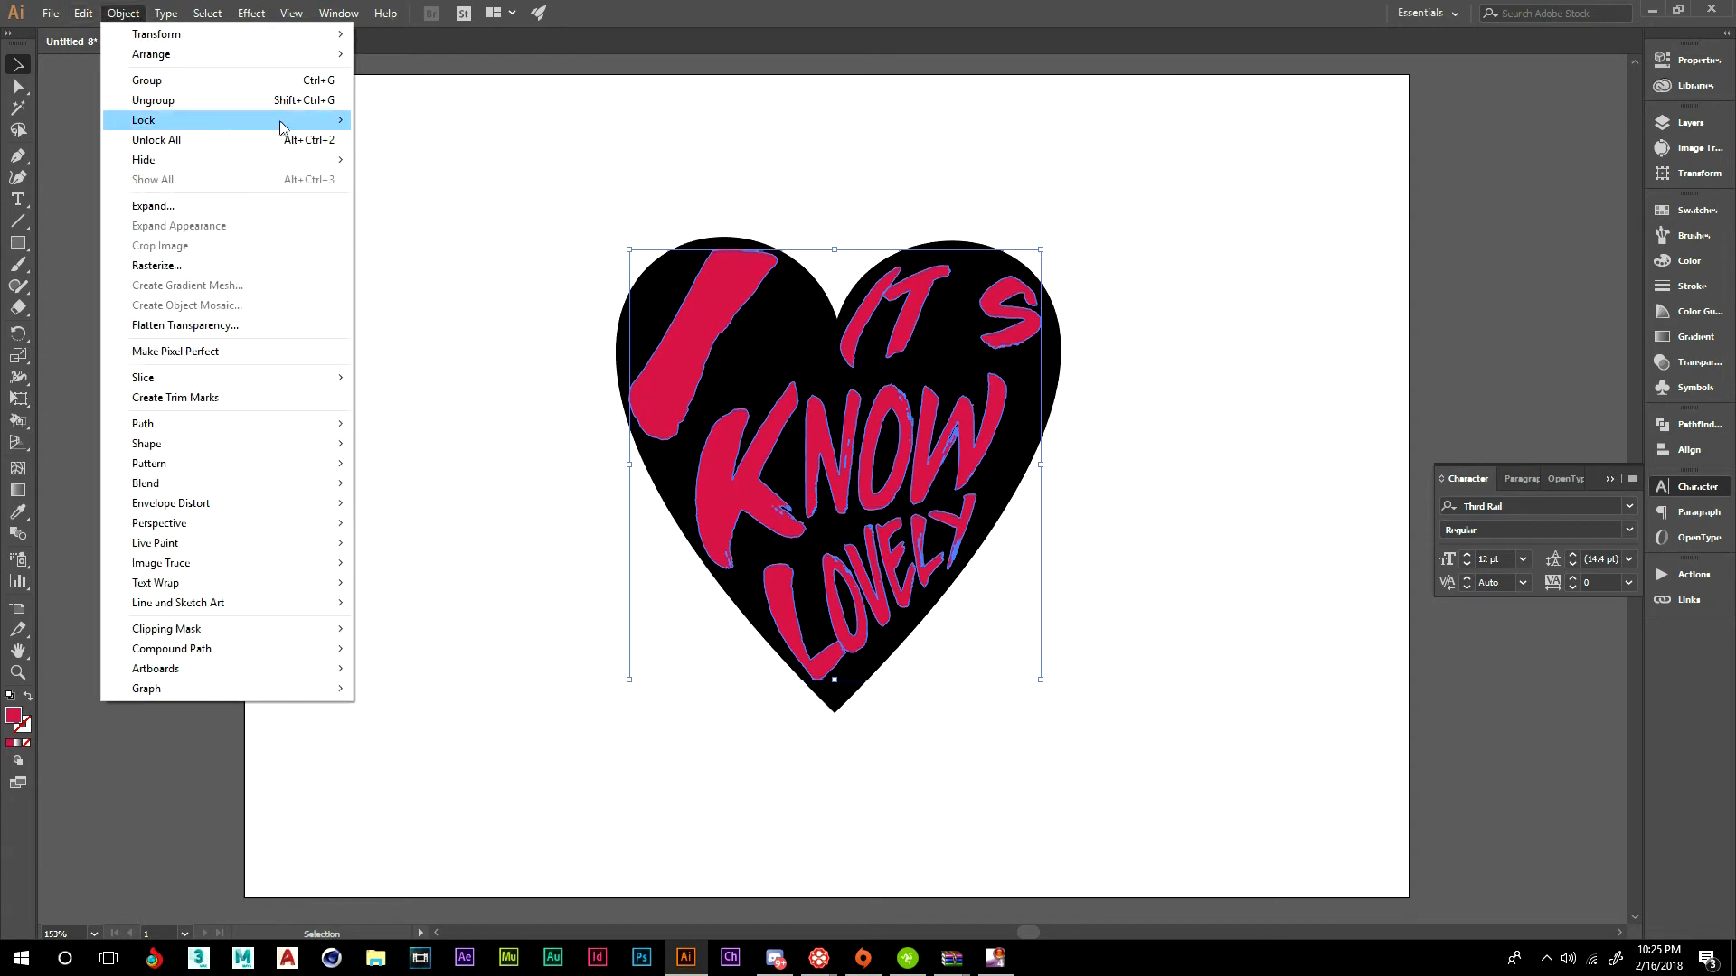
{"action": "left_click", "coordinate": [172, 140]}
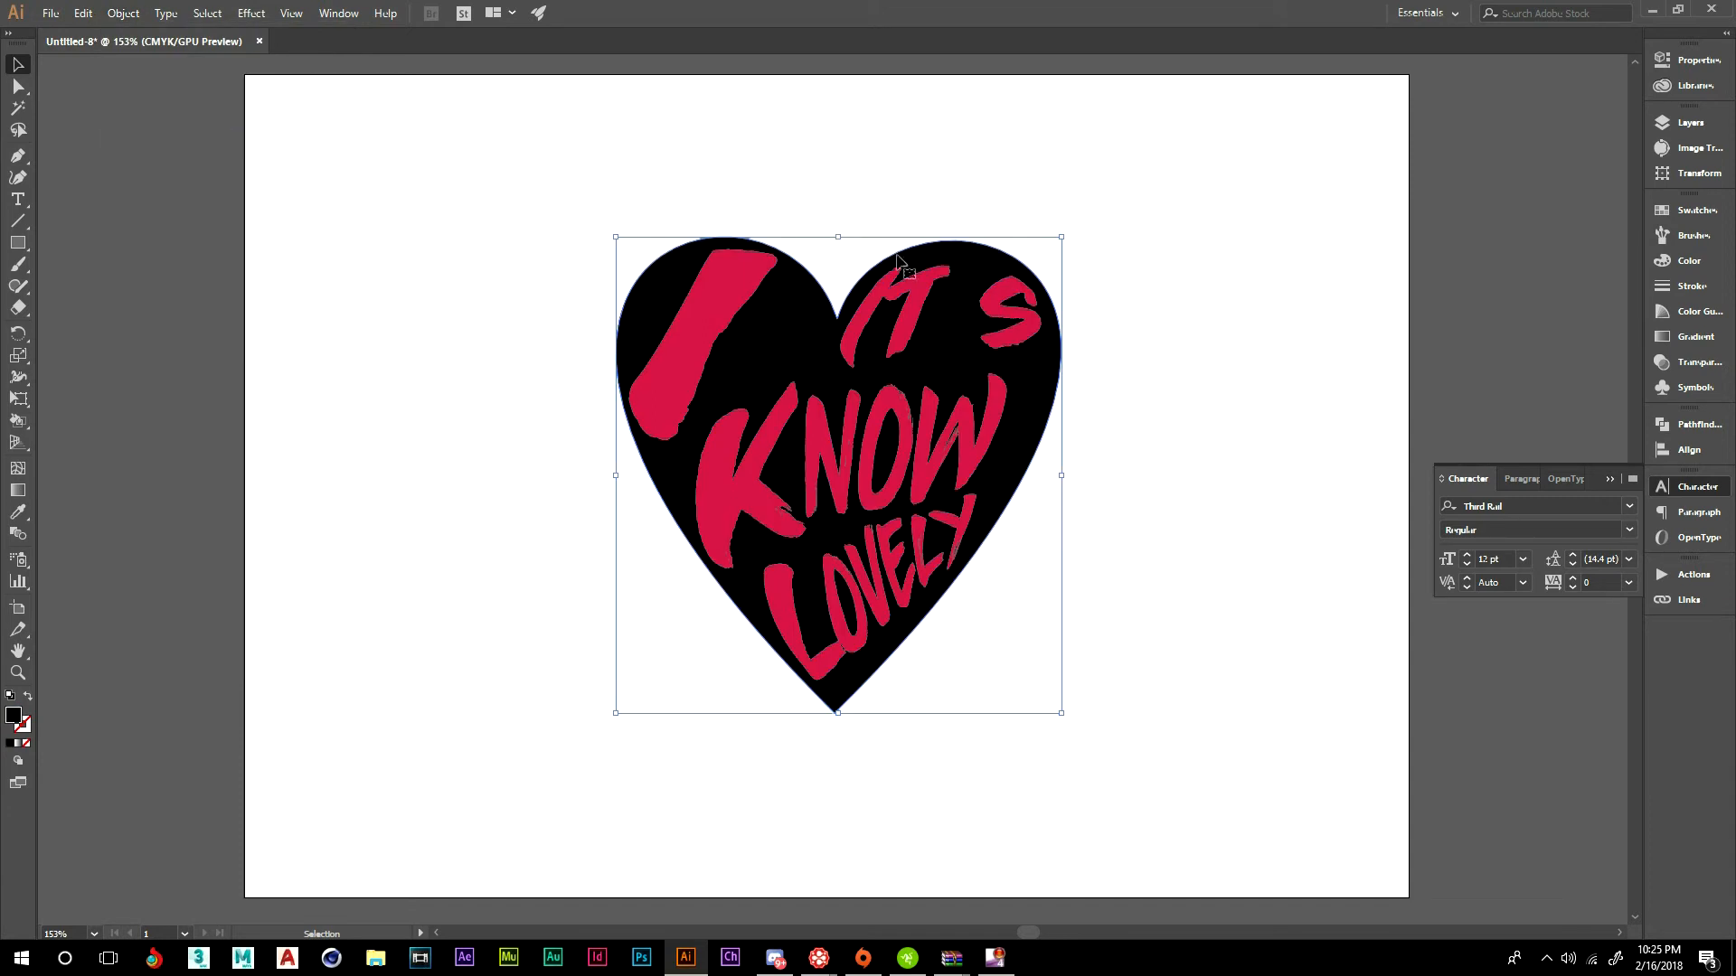
- Select the lettering together with the black heart and cut the words out of it with Minus Front
{"action": "left_click", "coordinate": [857, 340]}
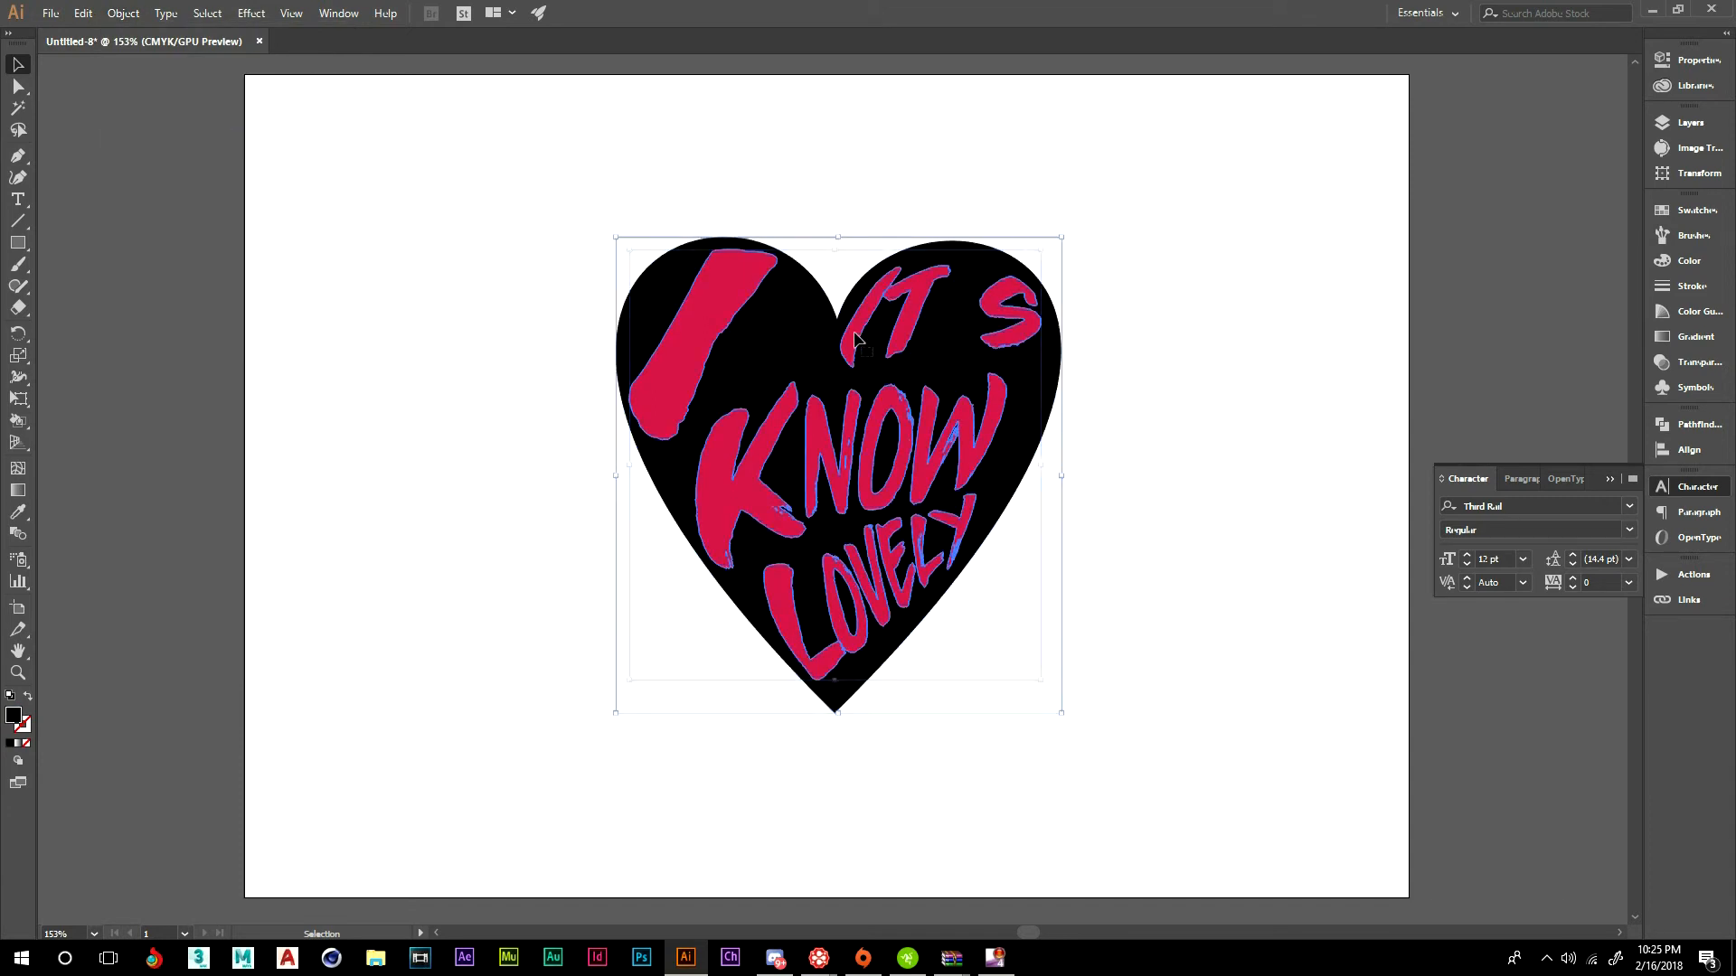
{"action": "left_click", "coordinate": [1052, 378], "text": "shift"}
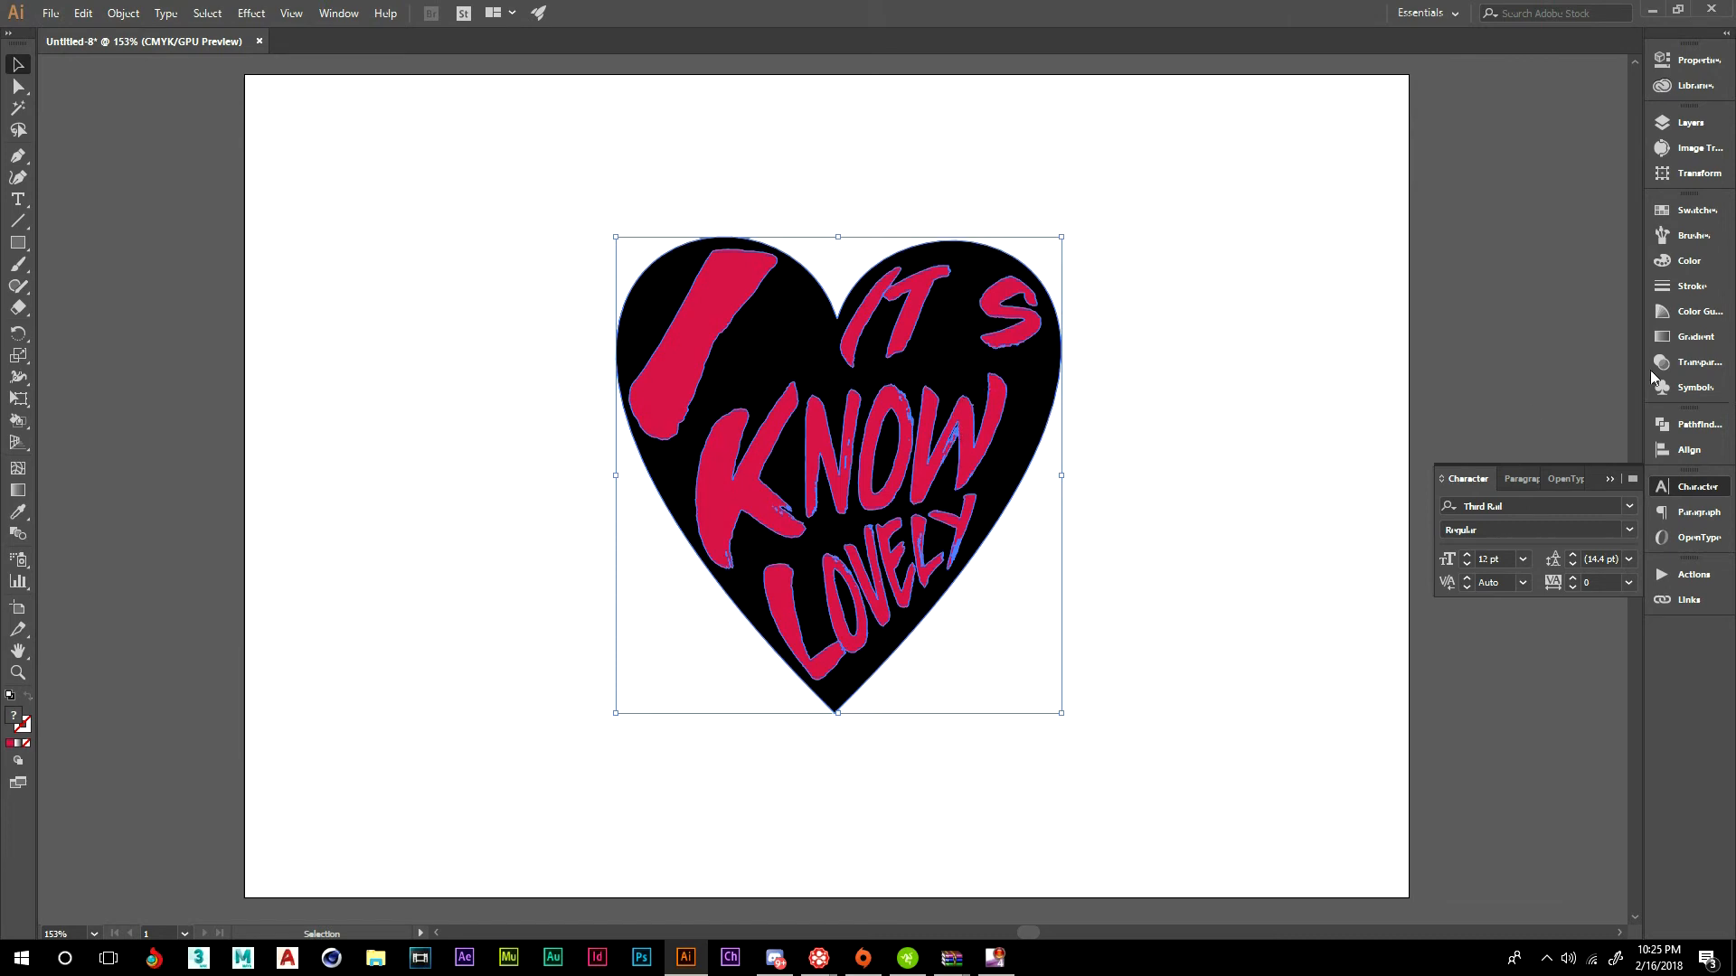
{"action": "left_click", "coordinate": [1621, 489]}
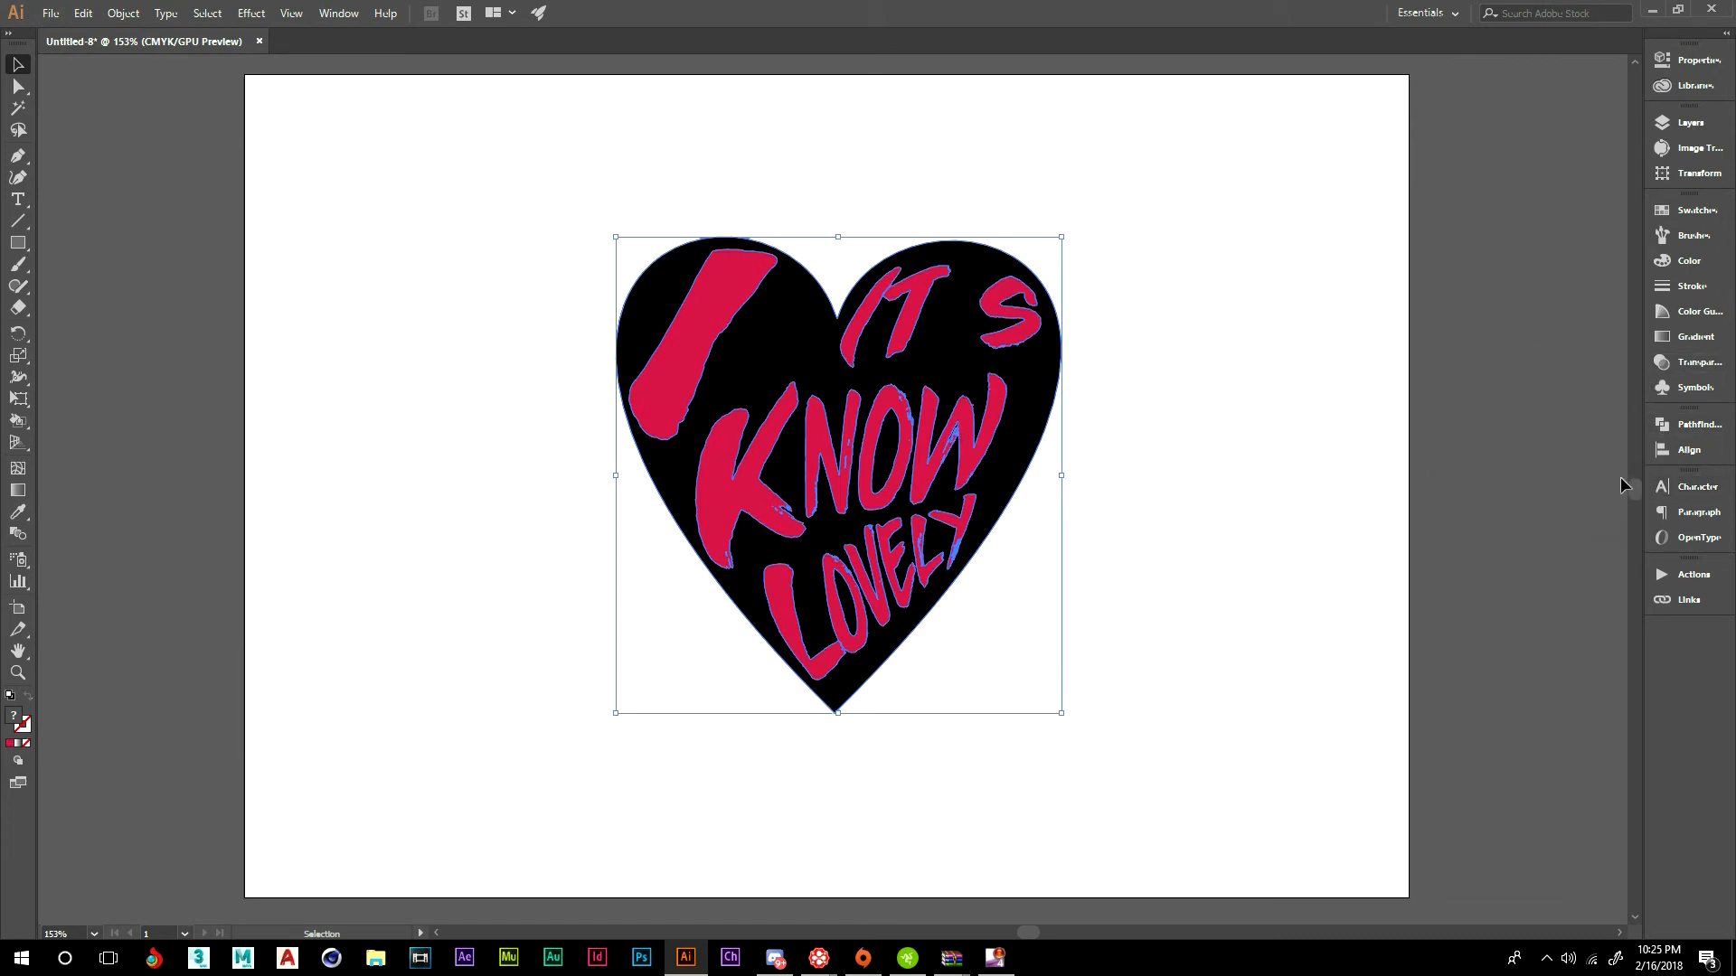
{"action": "left_click", "coordinate": [1699, 427]}
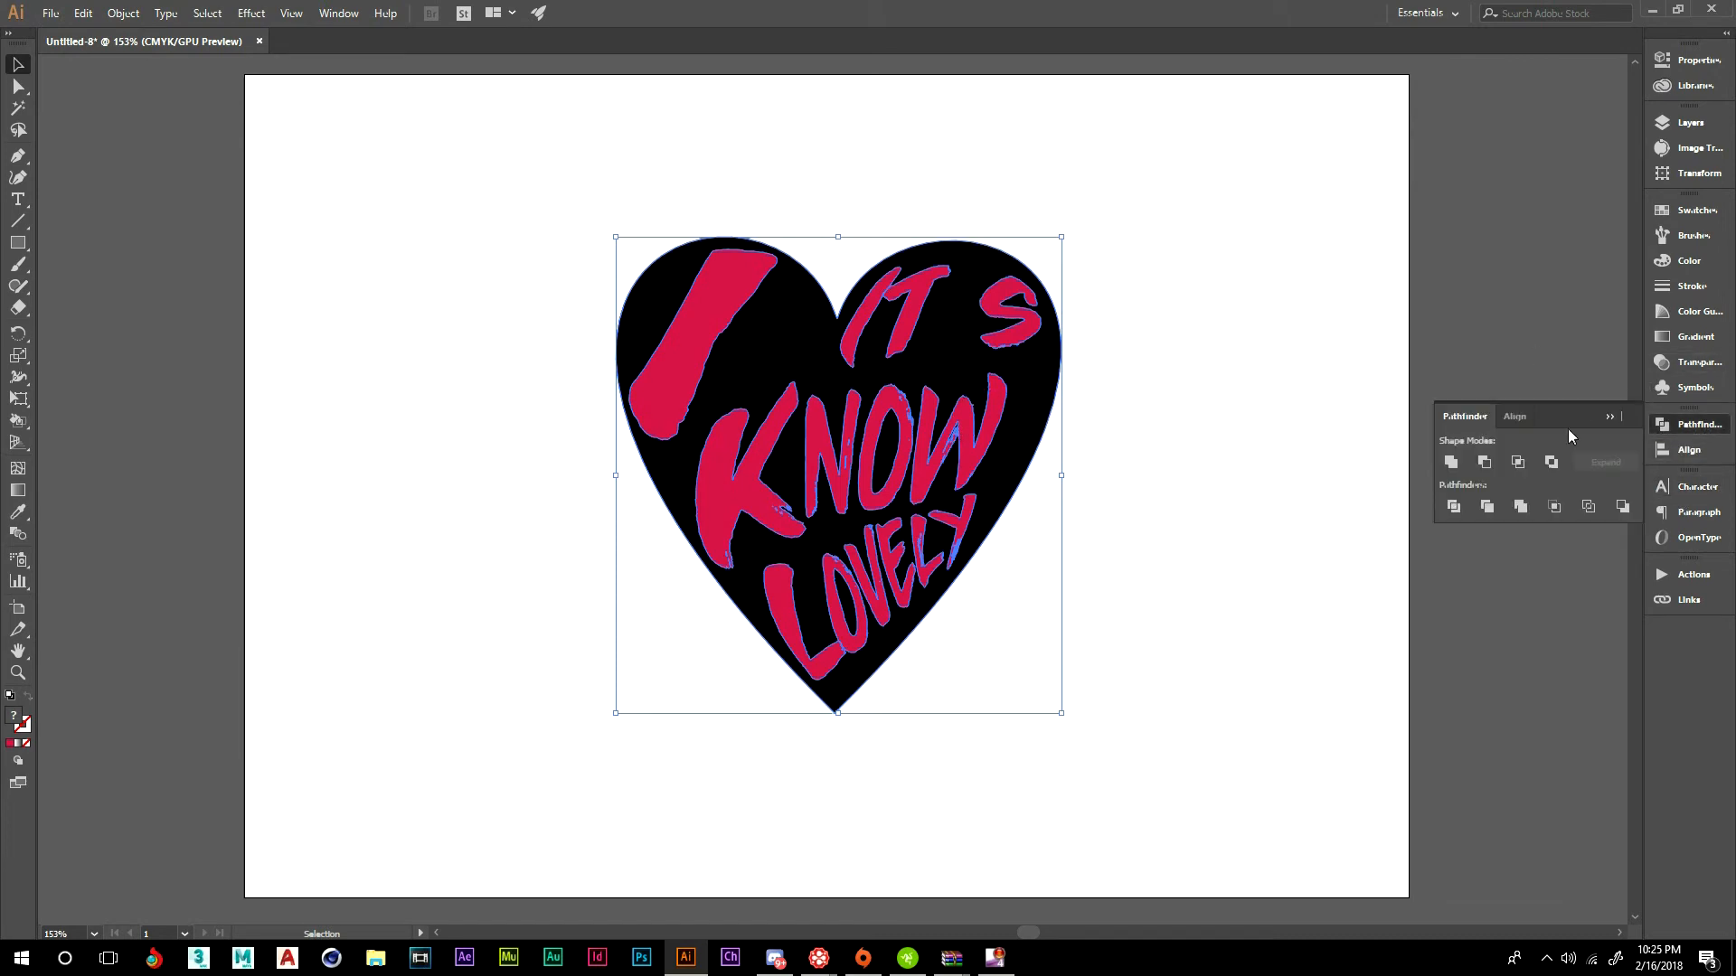
{"action": "left_click", "coordinate": [1486, 465]}
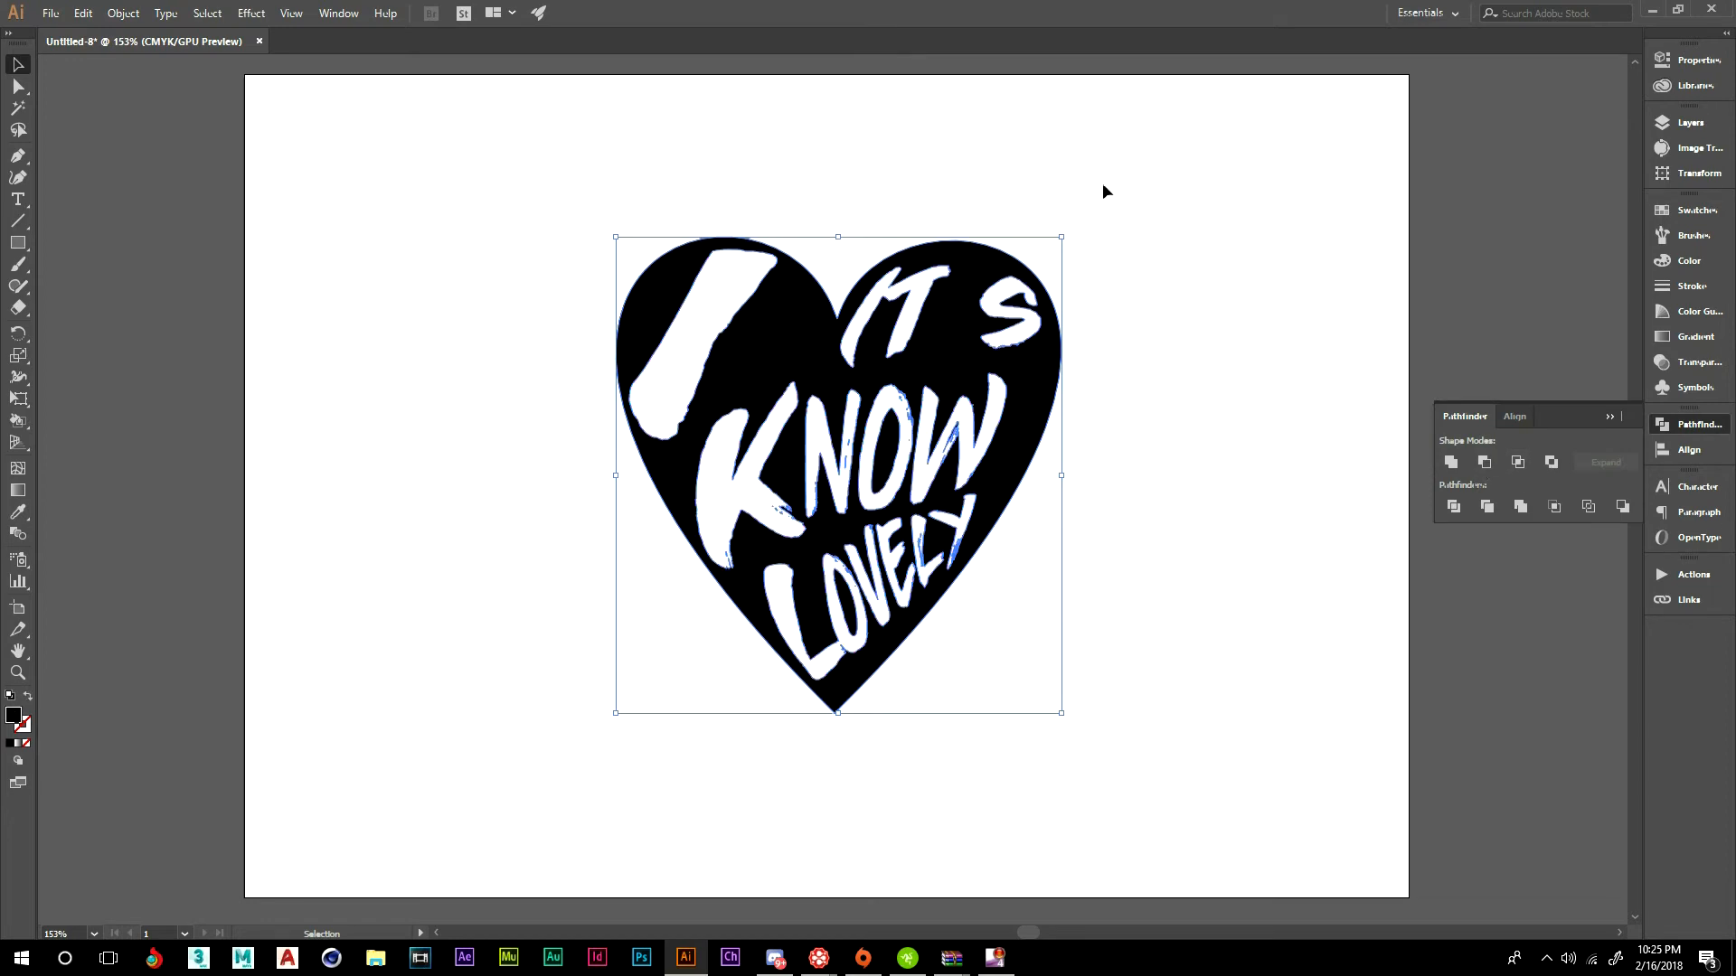
{"action": "left_click_drag", "start_coordinate": [778, 374], "coordinate": [756, 361]}
{"action": "key", "text": "ctrl+z"}
{"action": "left_click", "coordinate": [464, 158]}
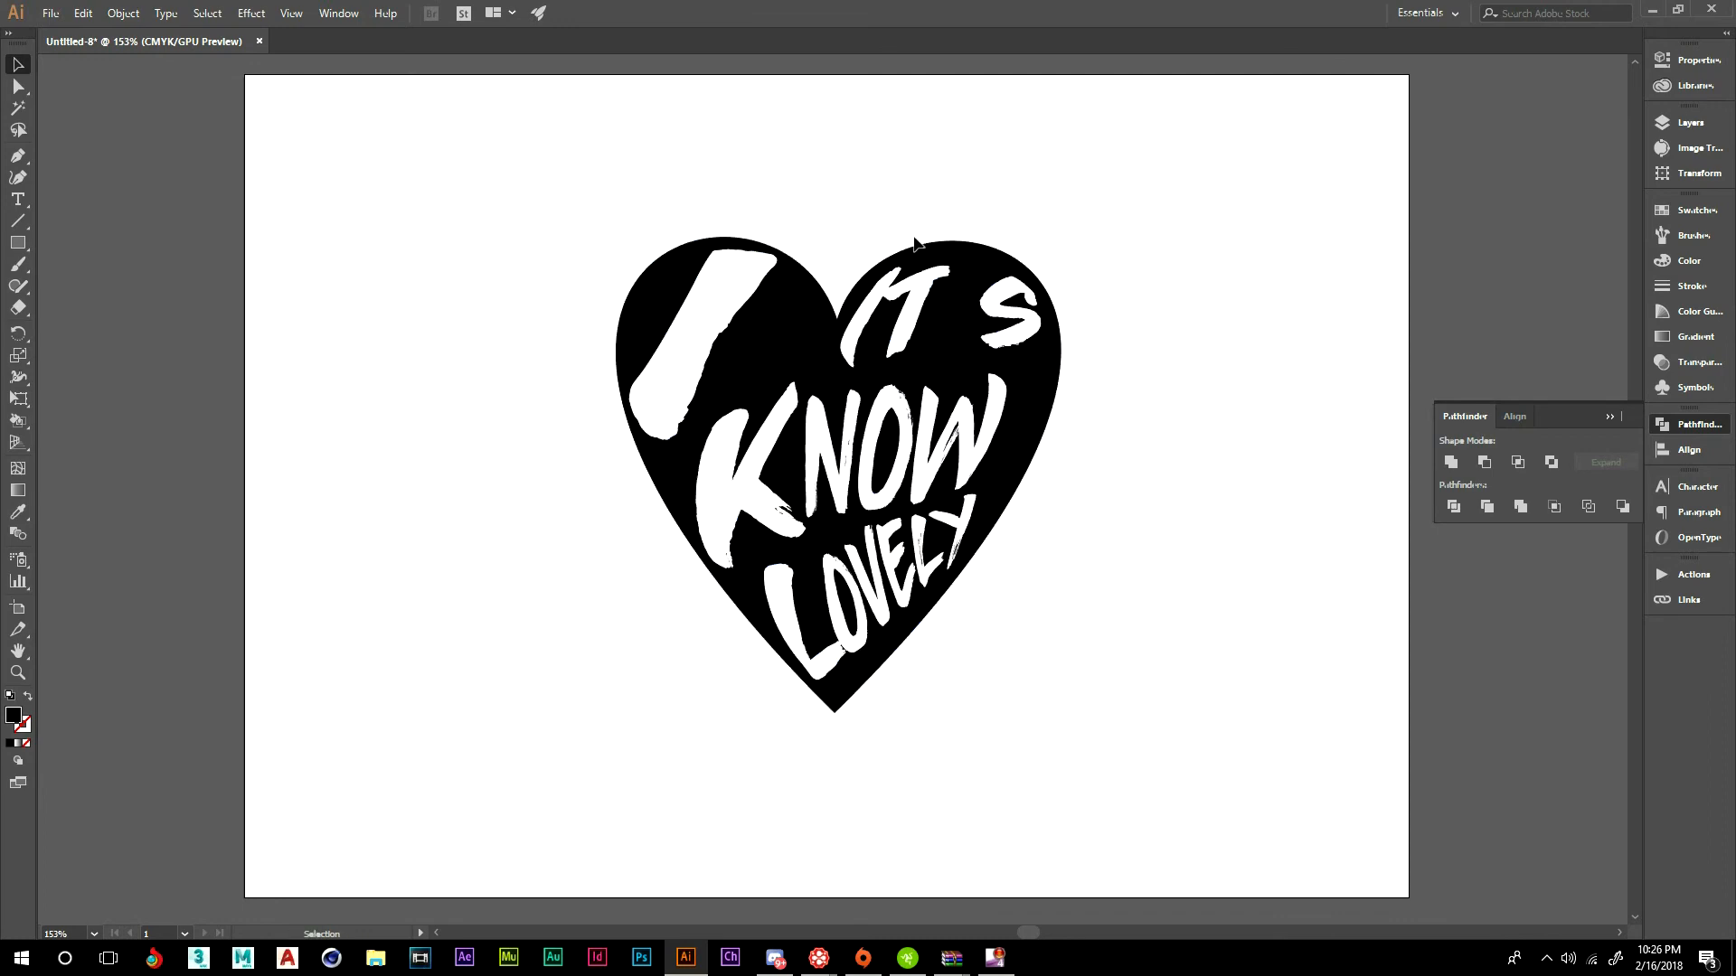
- Set up a Roughen effect on the lettered heart with absolute size 0.5 pt, detail 20/in and smooth points
{"action": "left_click", "coordinate": [783, 352]}
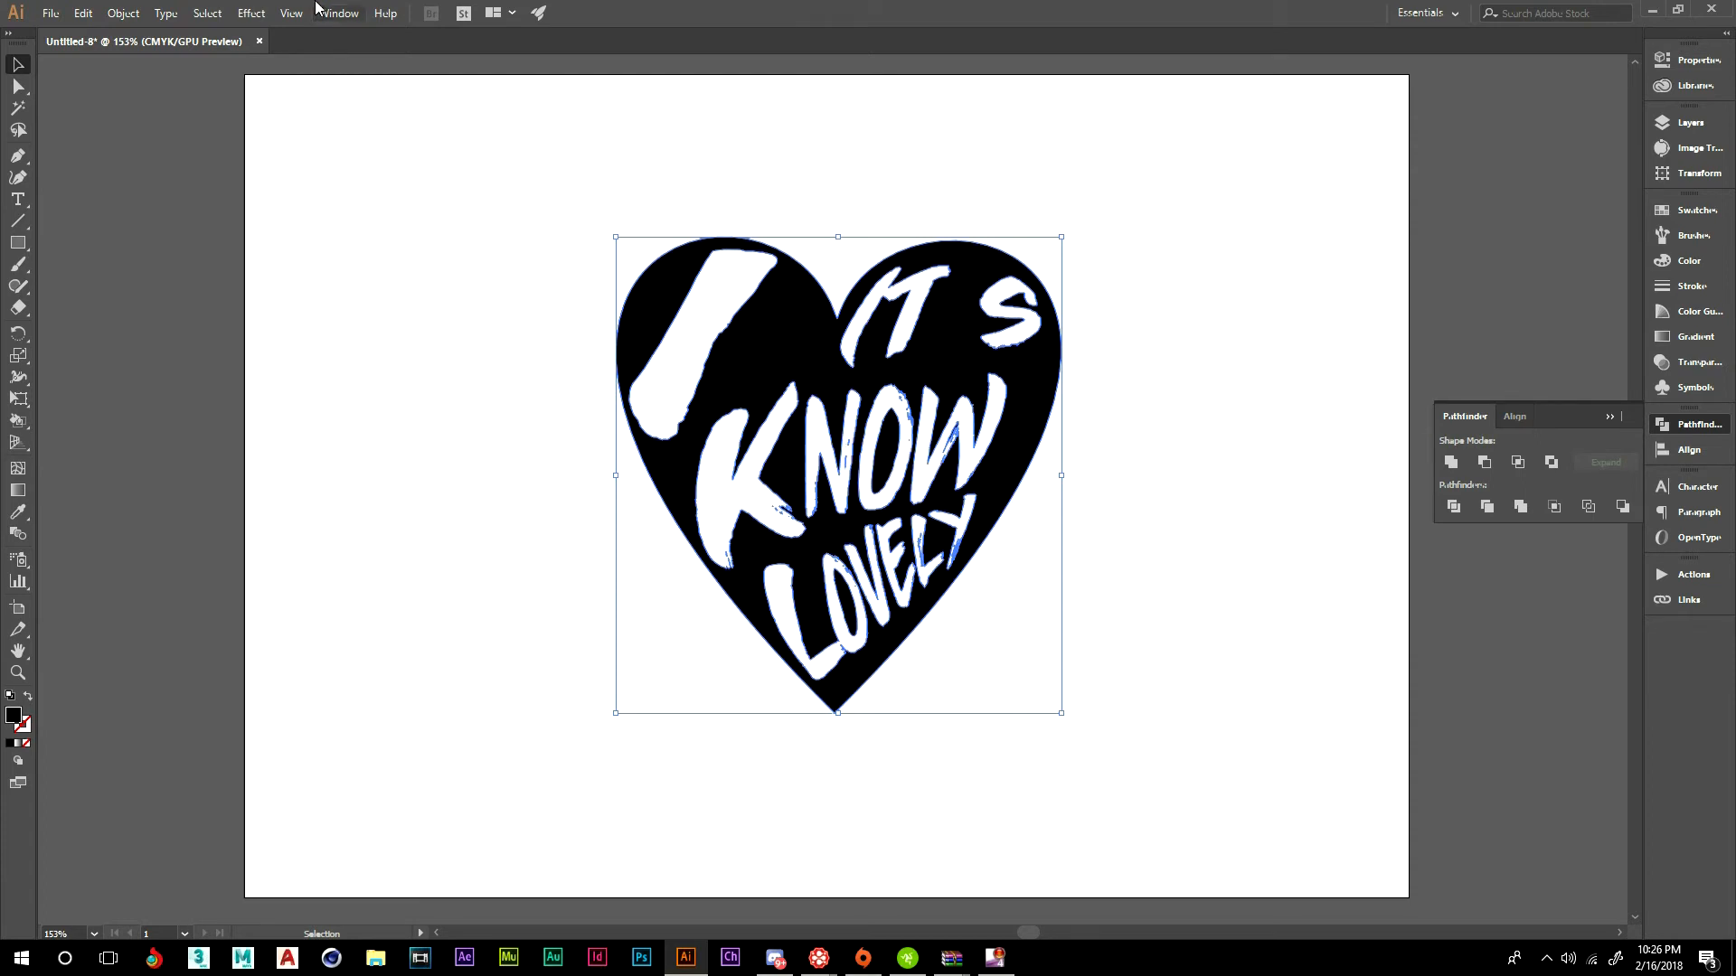
{"action": "left_click", "coordinate": [244, 15]}
{"action": "mouse_move", "coordinate": [337, 163]}
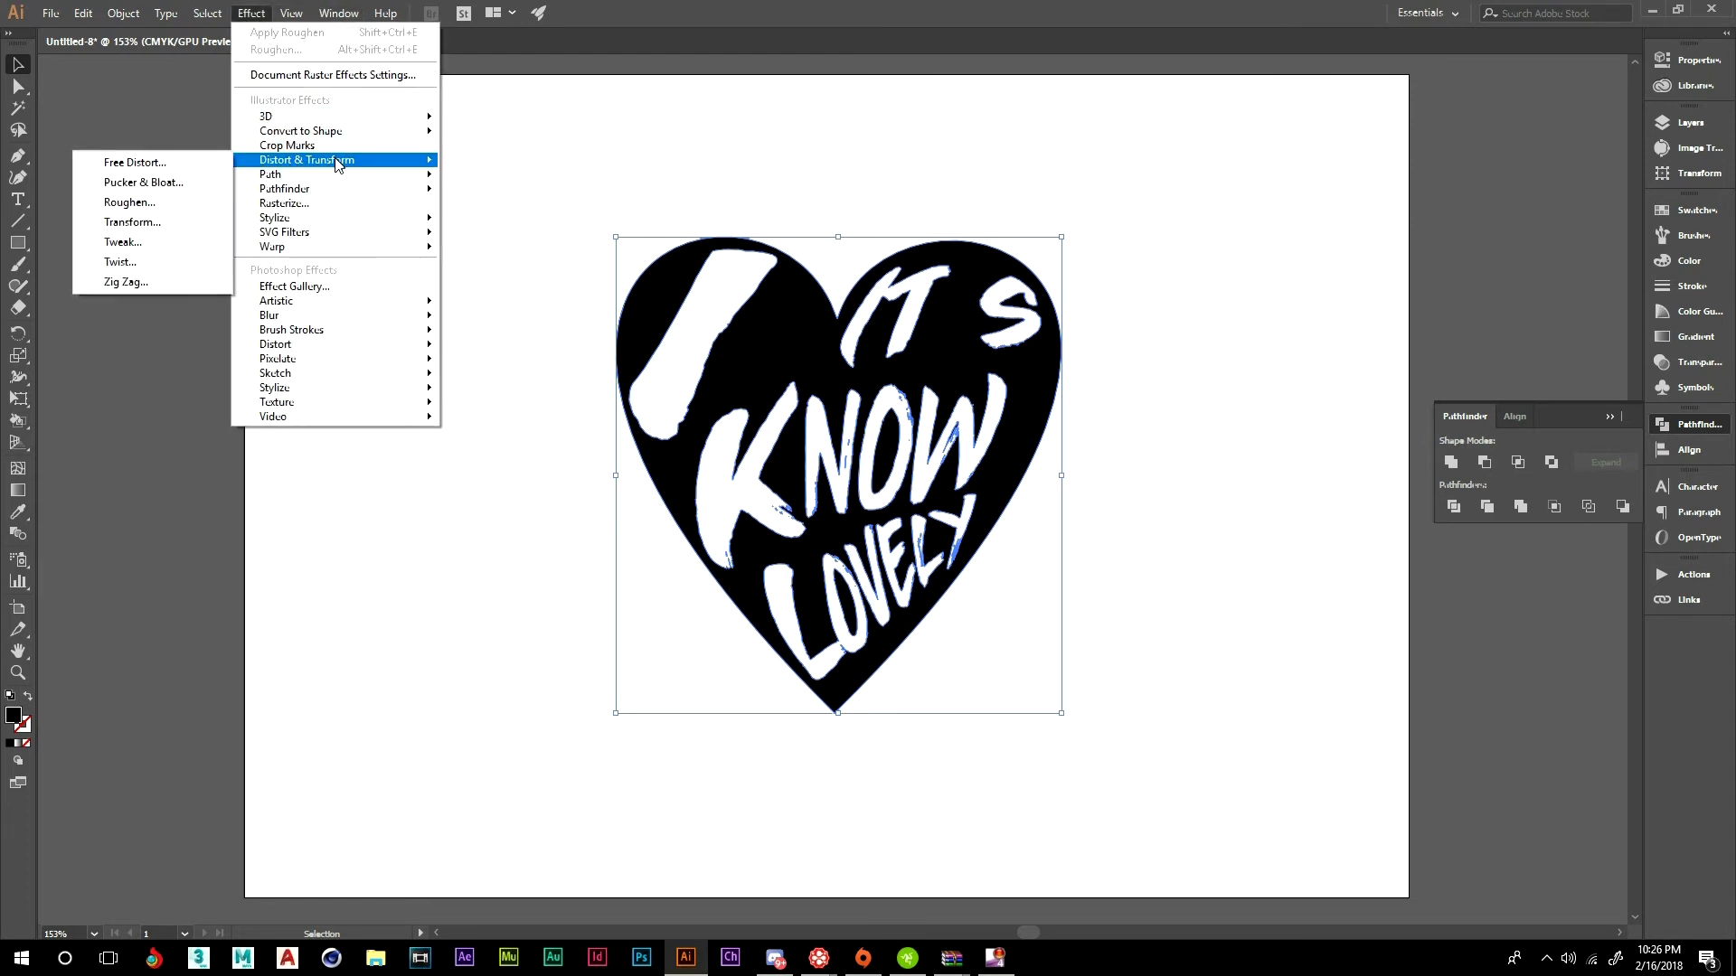
{"action": "left_click", "coordinate": [129, 203]}
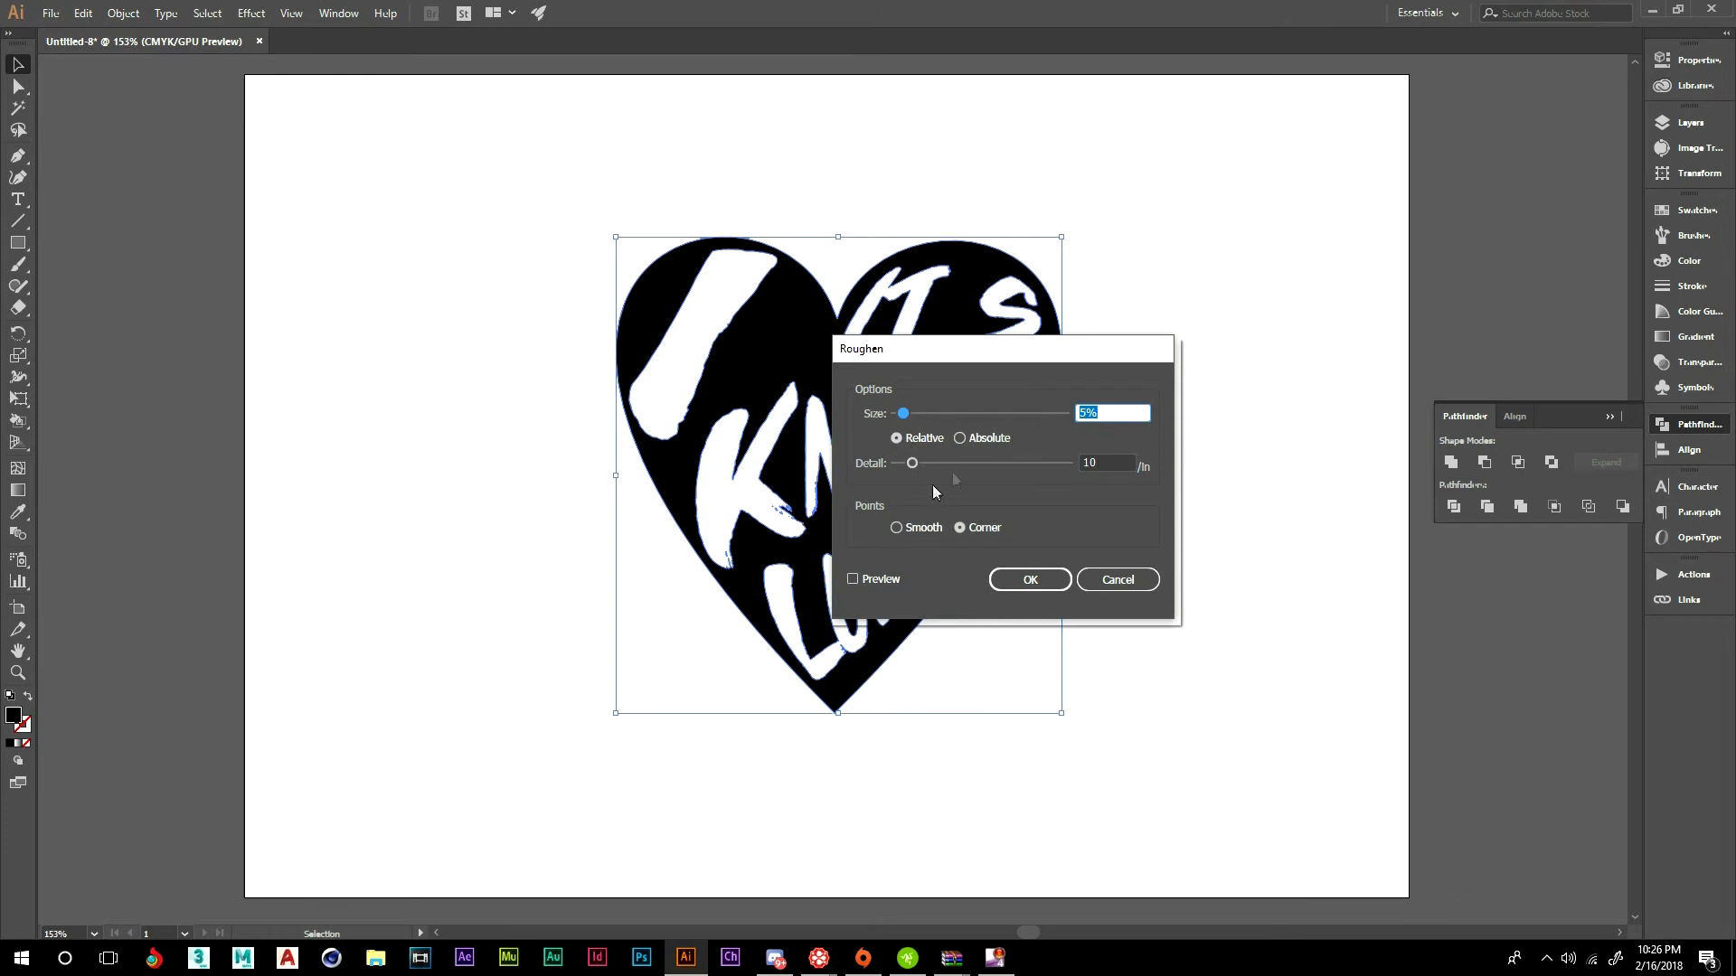
{"action": "left_click", "coordinate": [973, 442]}
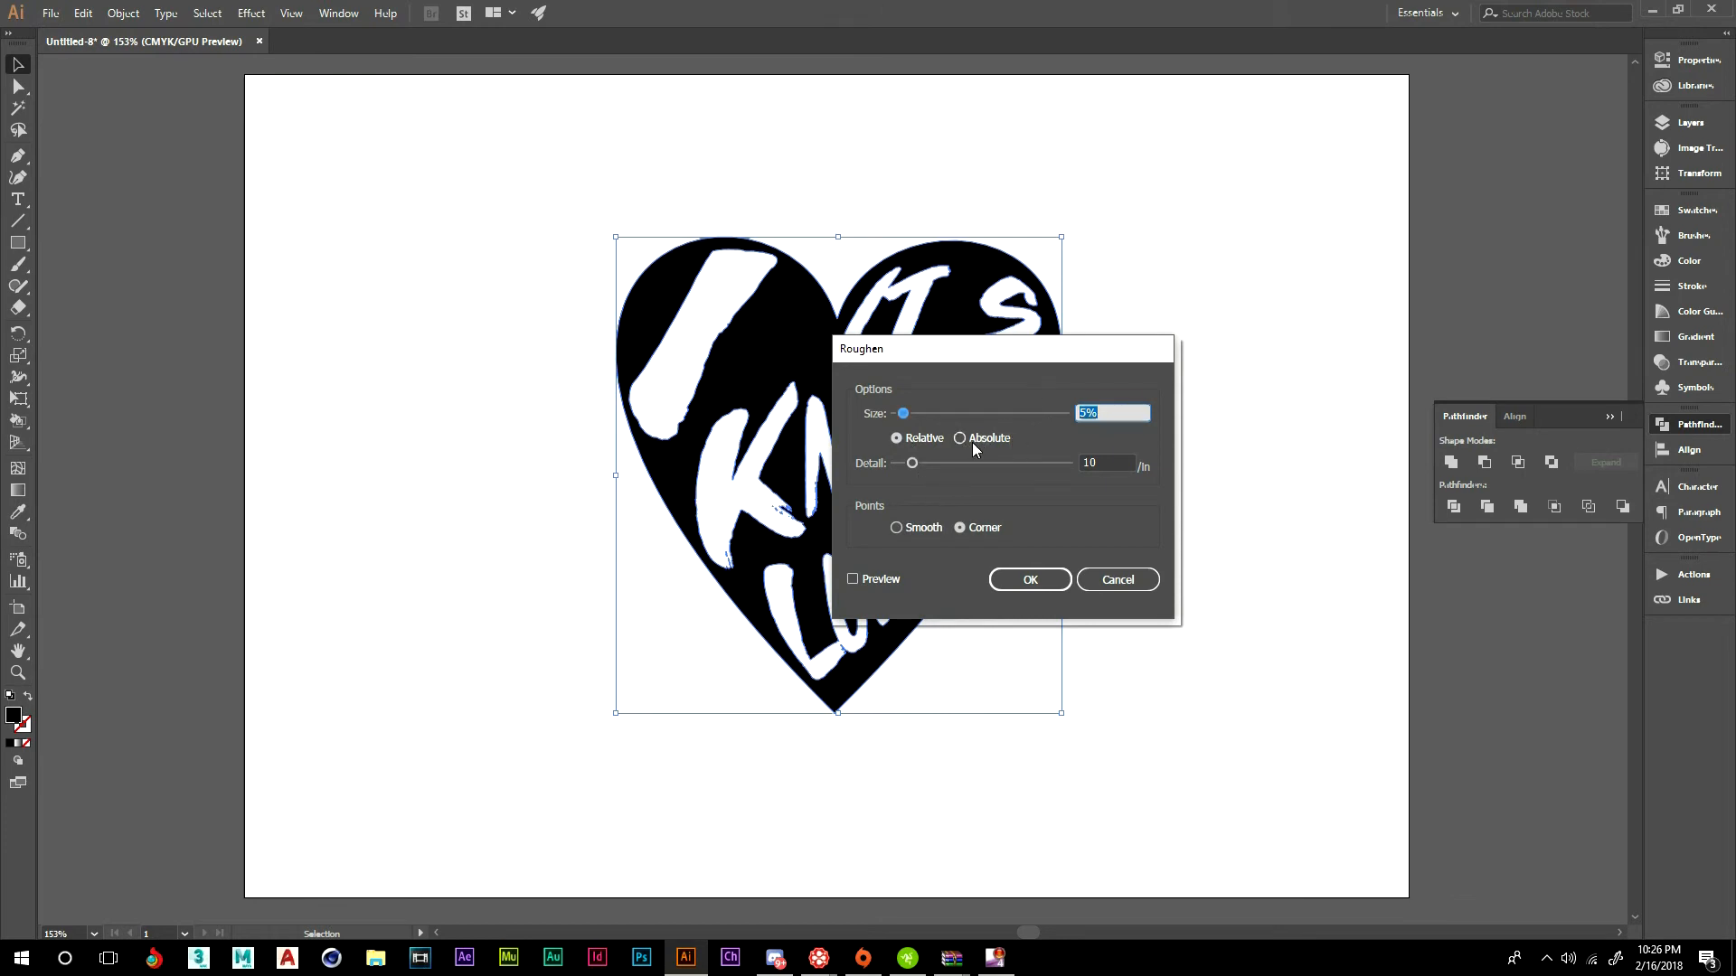
{"action": "left_click", "coordinate": [913, 531]}
{"action": "type", "text": ".5"}
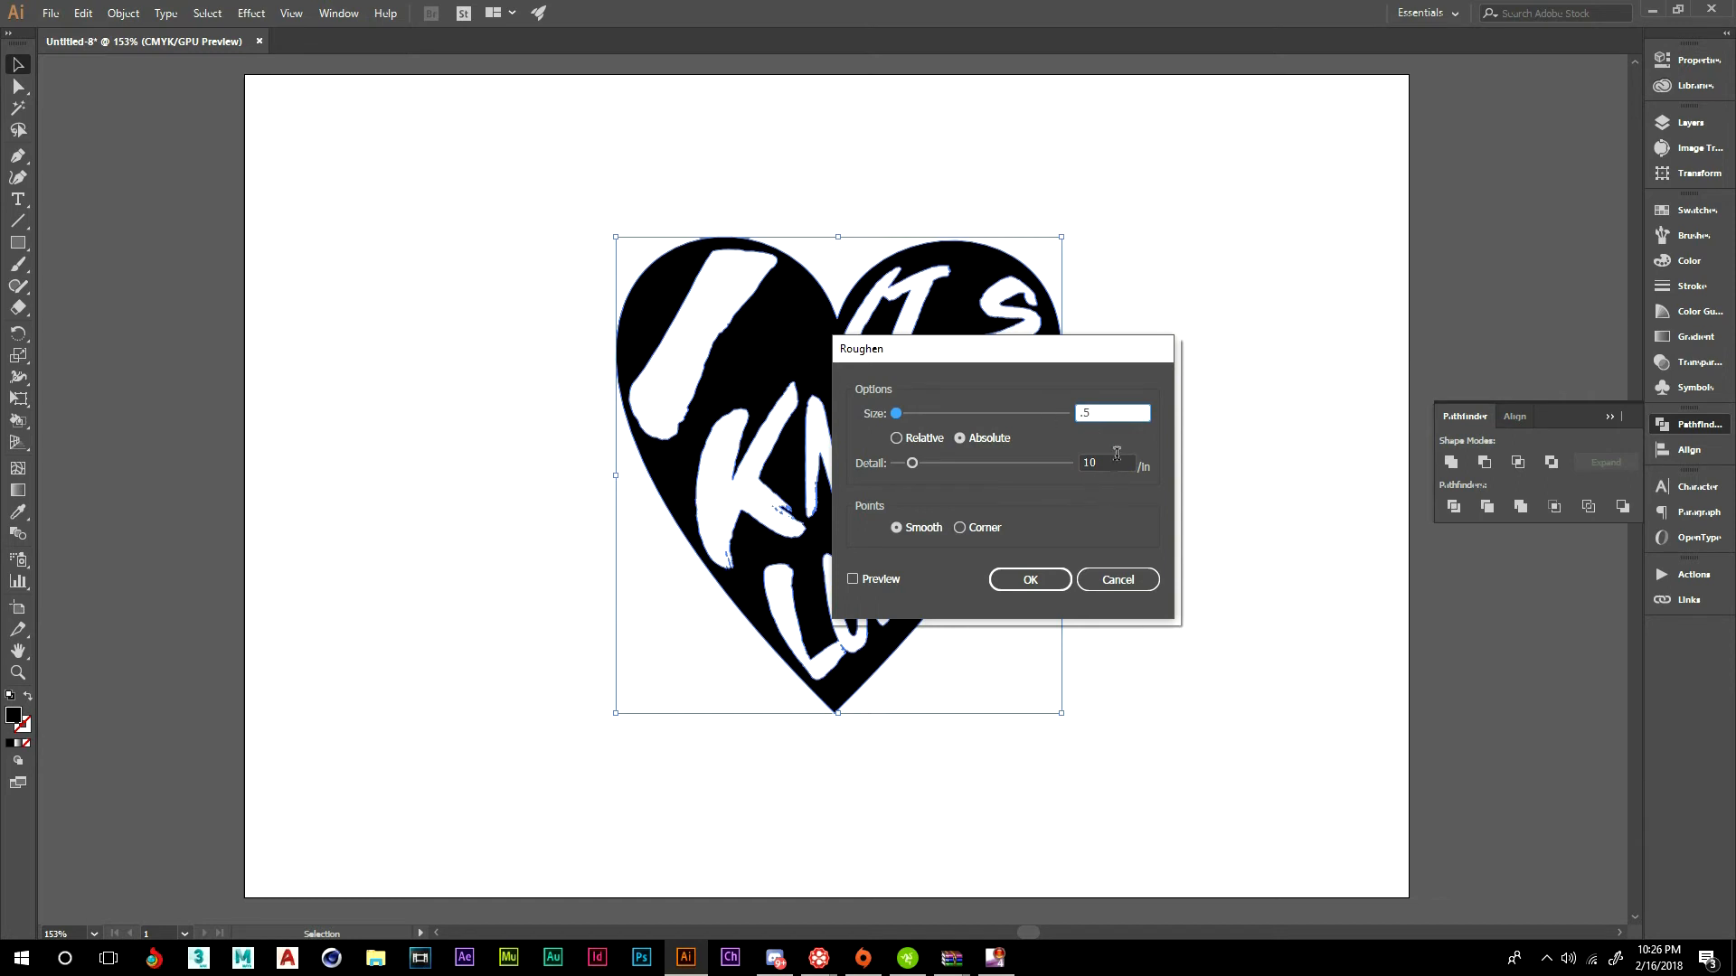
{"action": "left_click", "coordinate": [1115, 461]}
{"action": "type", "text": "20"}
- Preview the Roughen effect beside the heart, apply it and check the roughened edges
{"action": "left_click", "coordinate": [859, 583]}
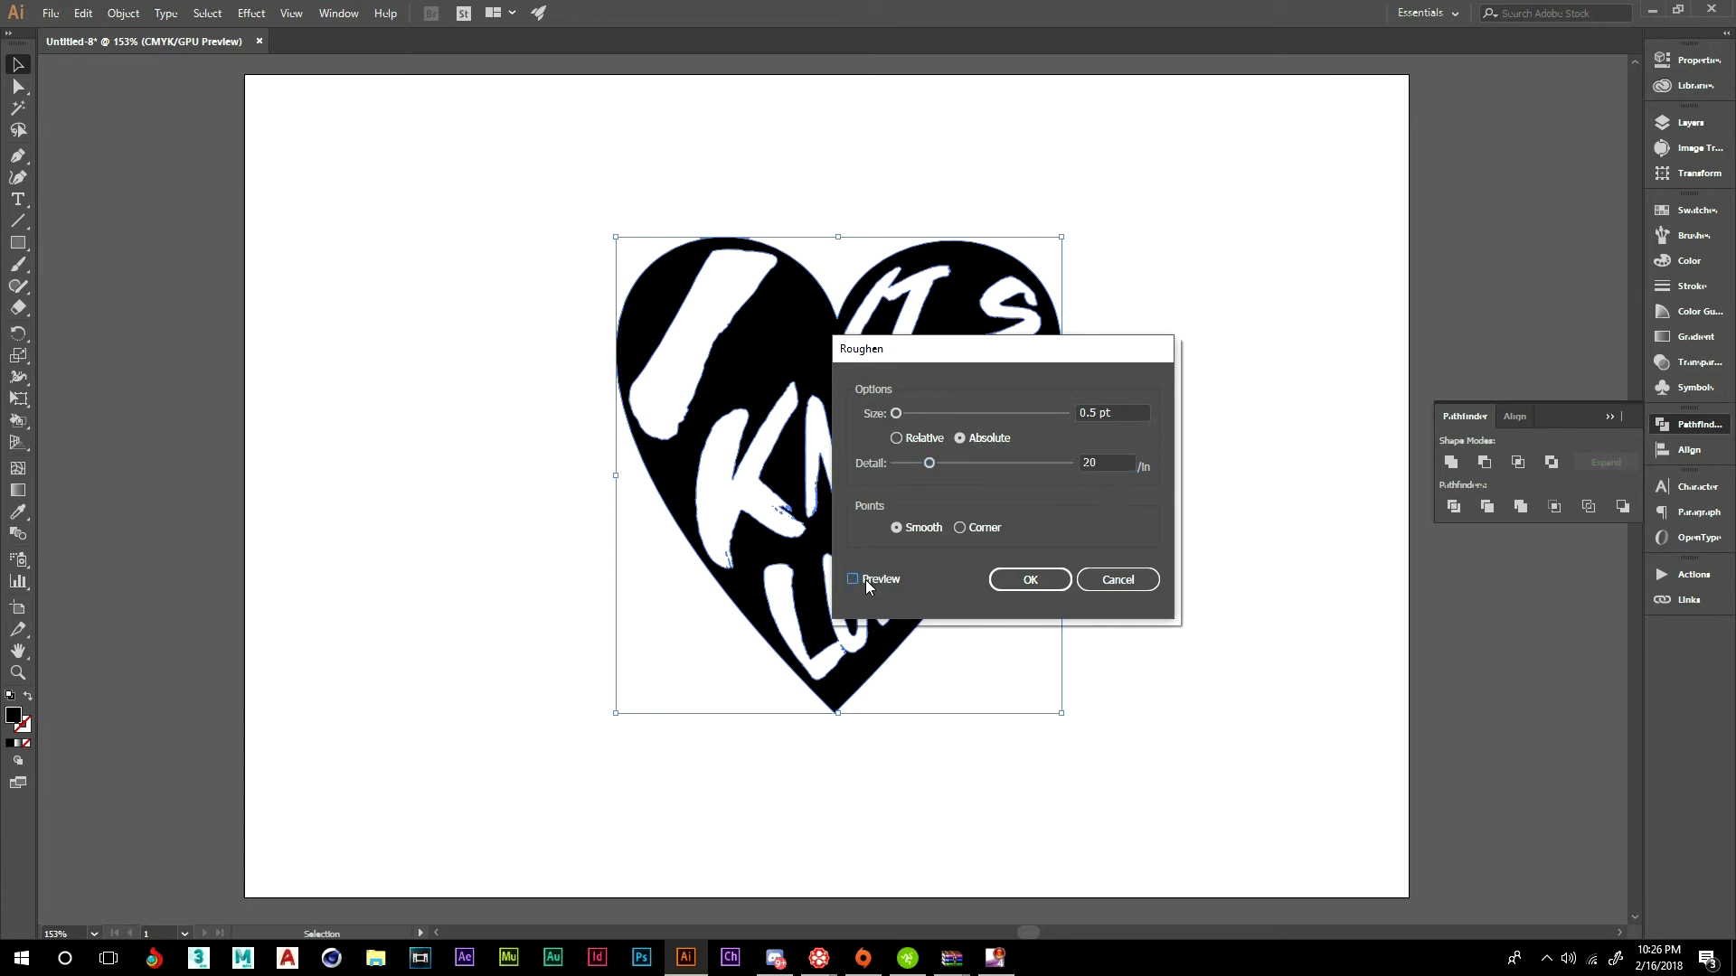
{"action": "left_click_drag", "start_coordinate": [948, 359], "coordinate": [1209, 295]}
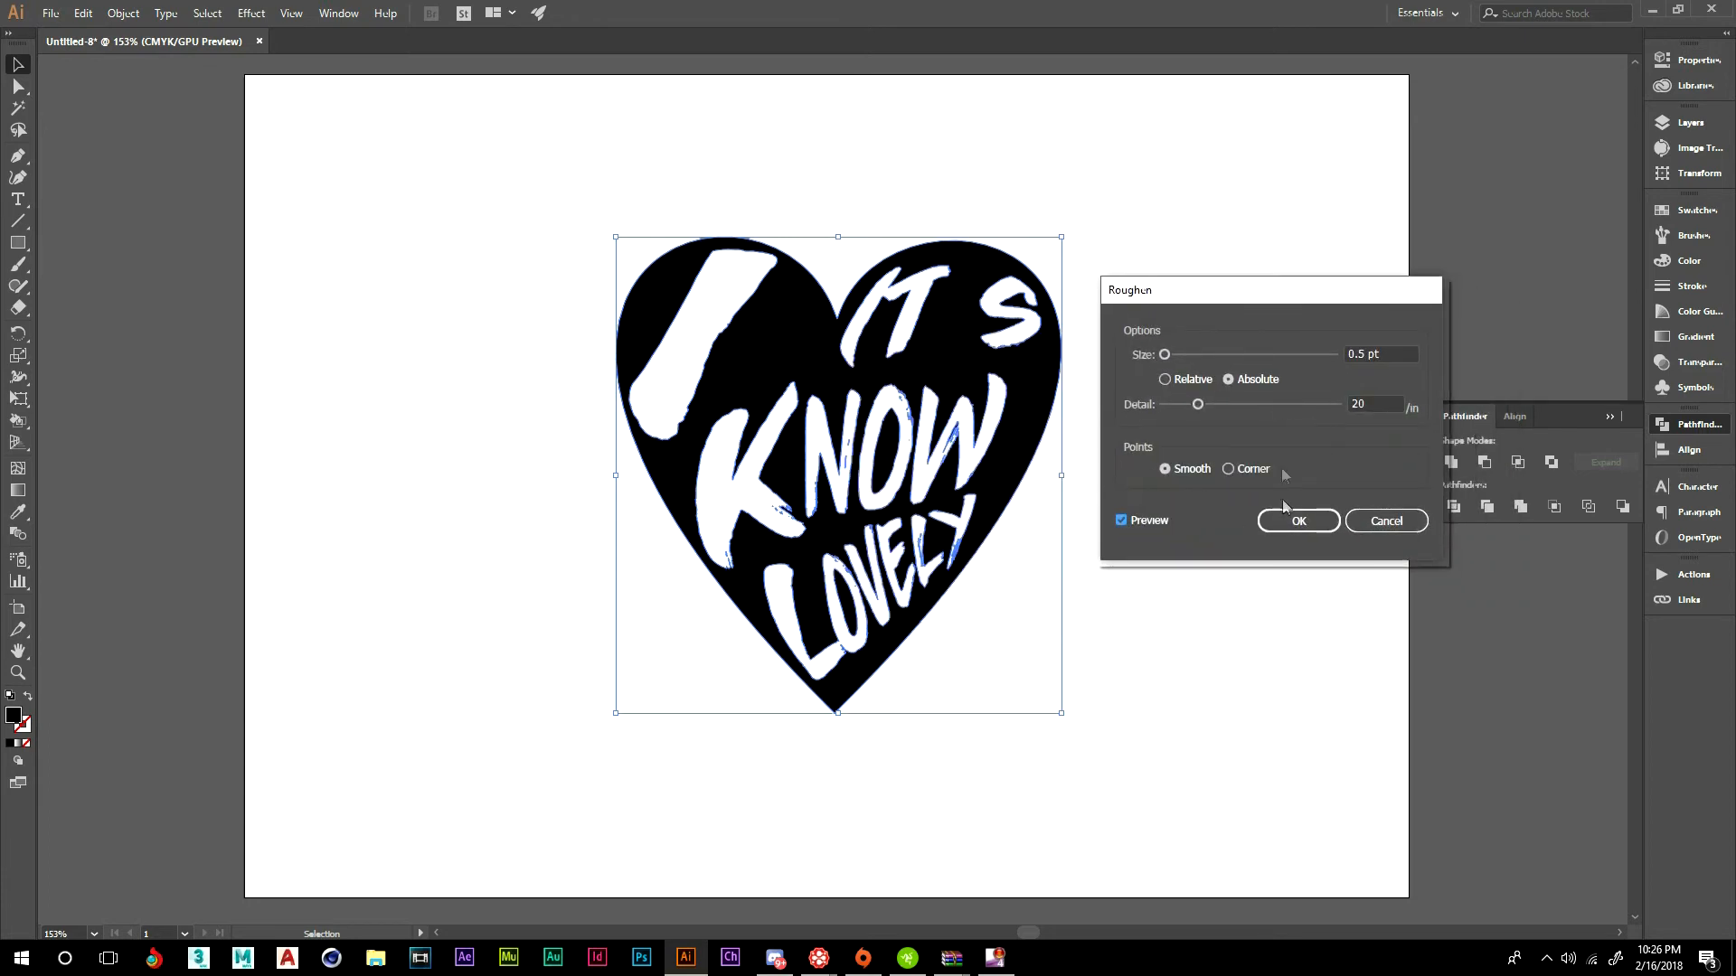
{"action": "left_click", "coordinate": [1297, 520]}
{"action": "left_click", "coordinate": [1130, 462]}
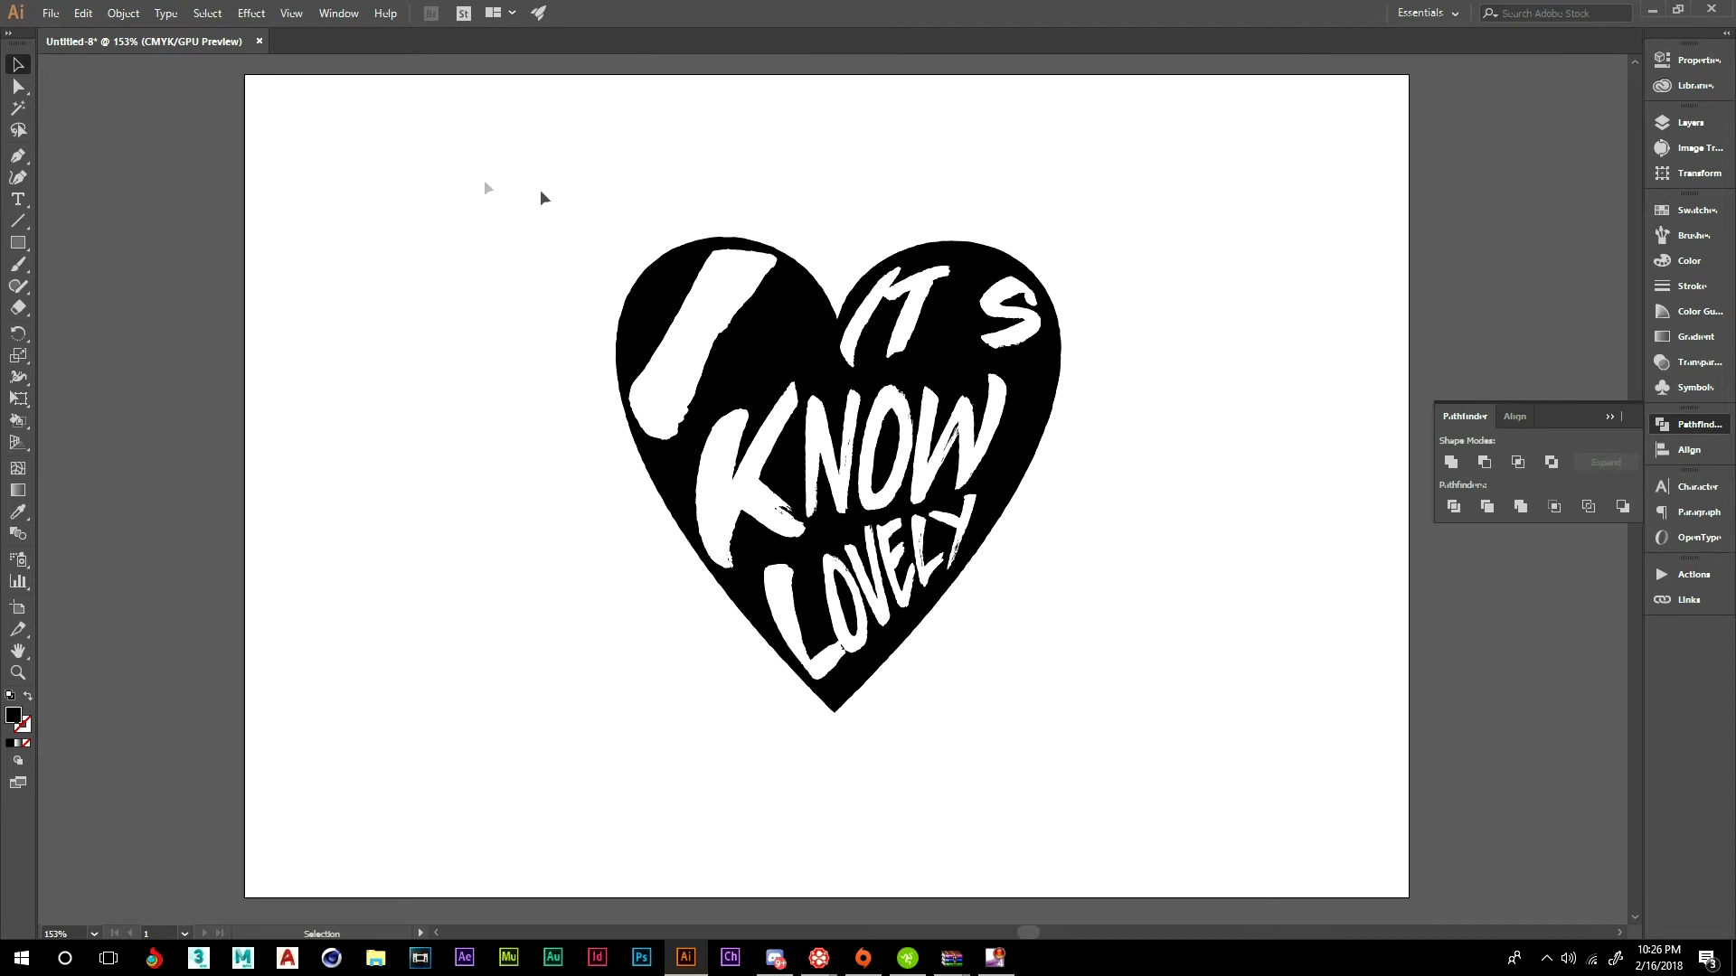
{"action": "key", "text": "ctrl+plus"}
{"action": "key", "text": "ctrl+minus"}
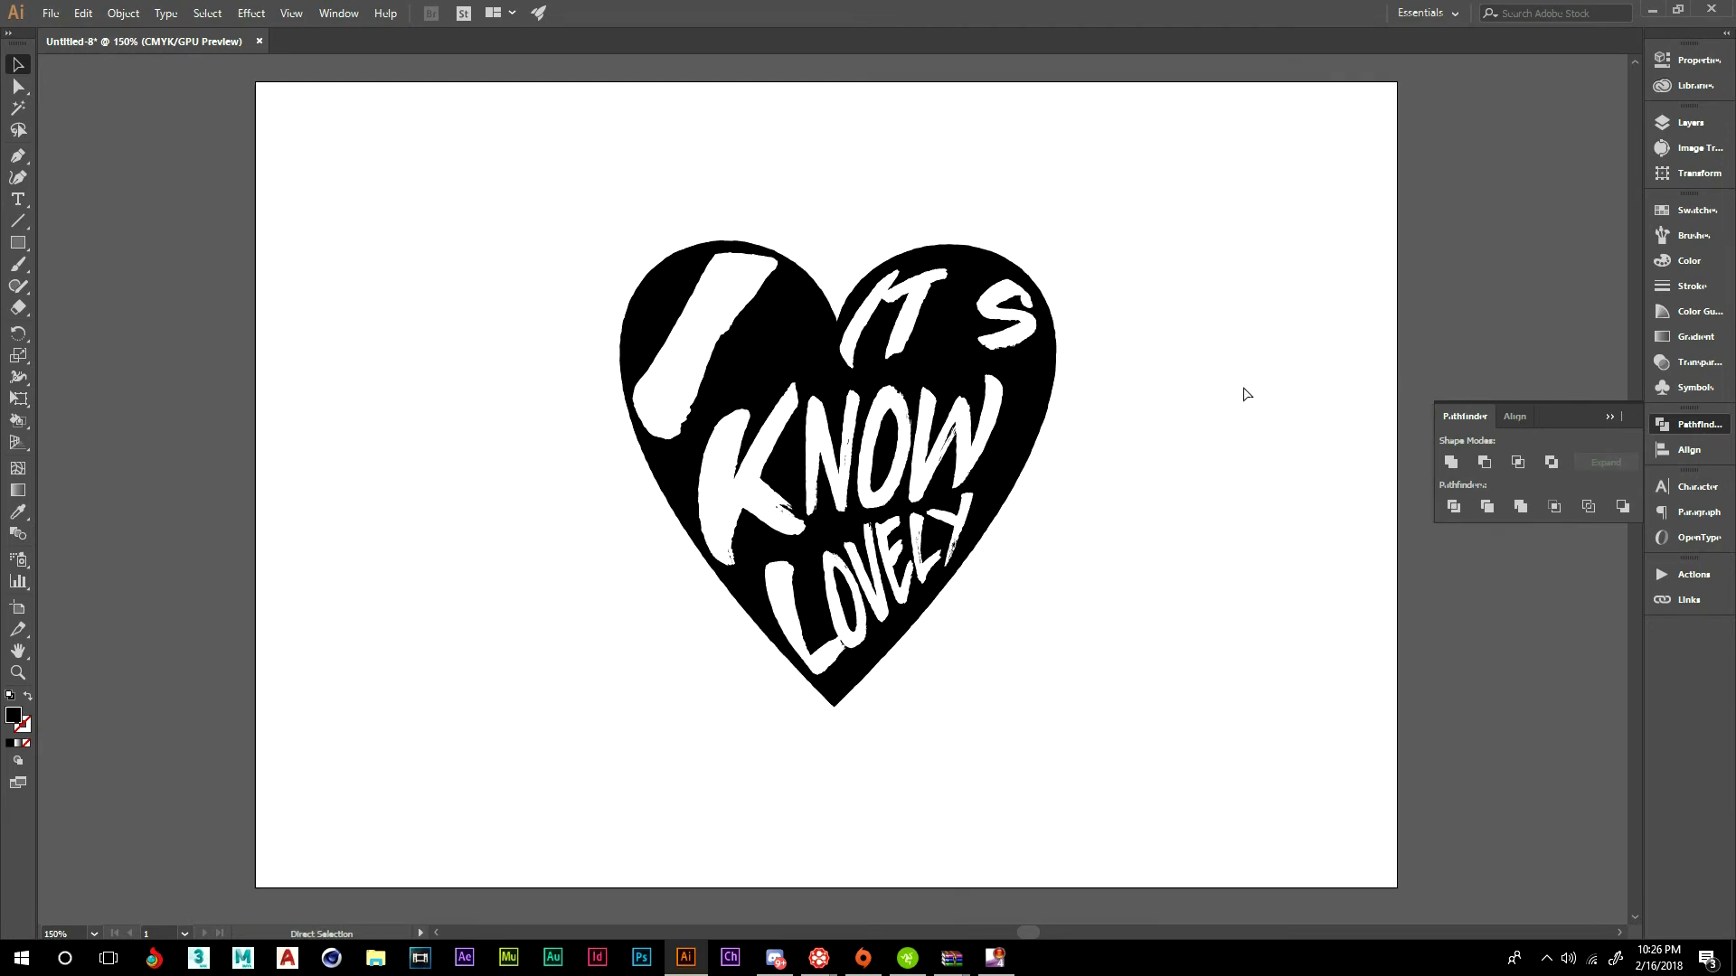
{"action": "key", "text": "ctrl+plus"}
{"action": "key", "text": "ctrl+plus"}
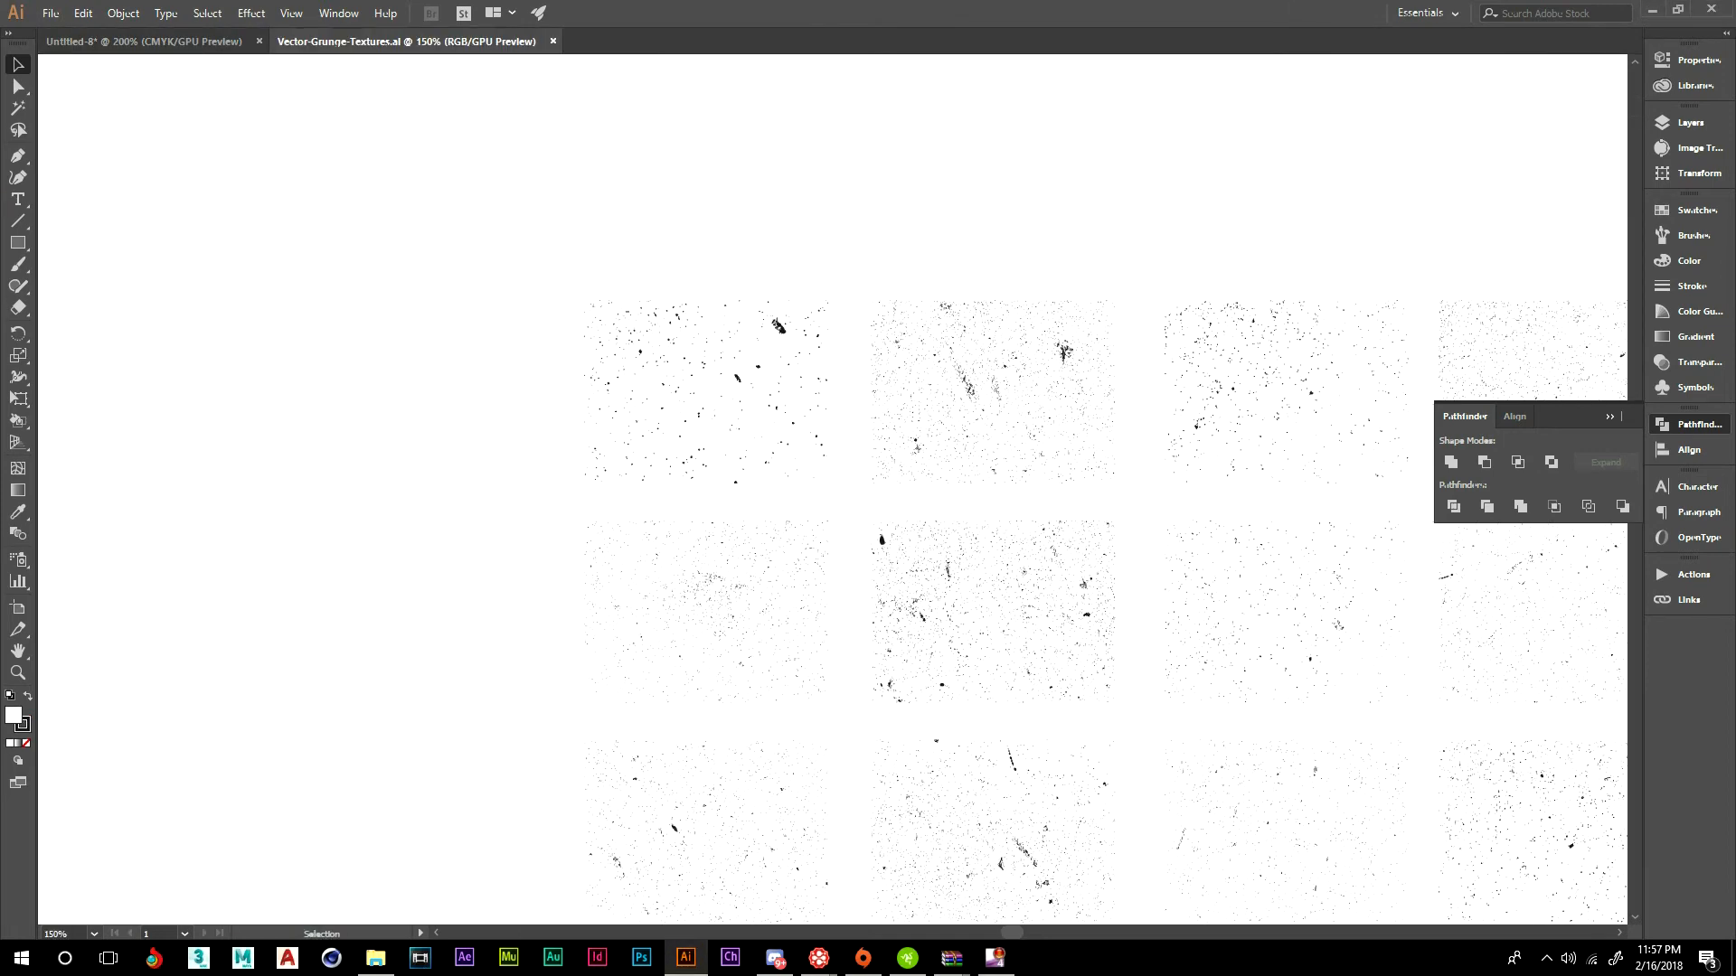
- Copy the second grunge texture of the bottom row in Vector-Grunge-Textures.ai and return to the heart document
{"action": "scroll", "coordinate": [795, 403], "scroll_direction": "down", "scroll_amount": 5}
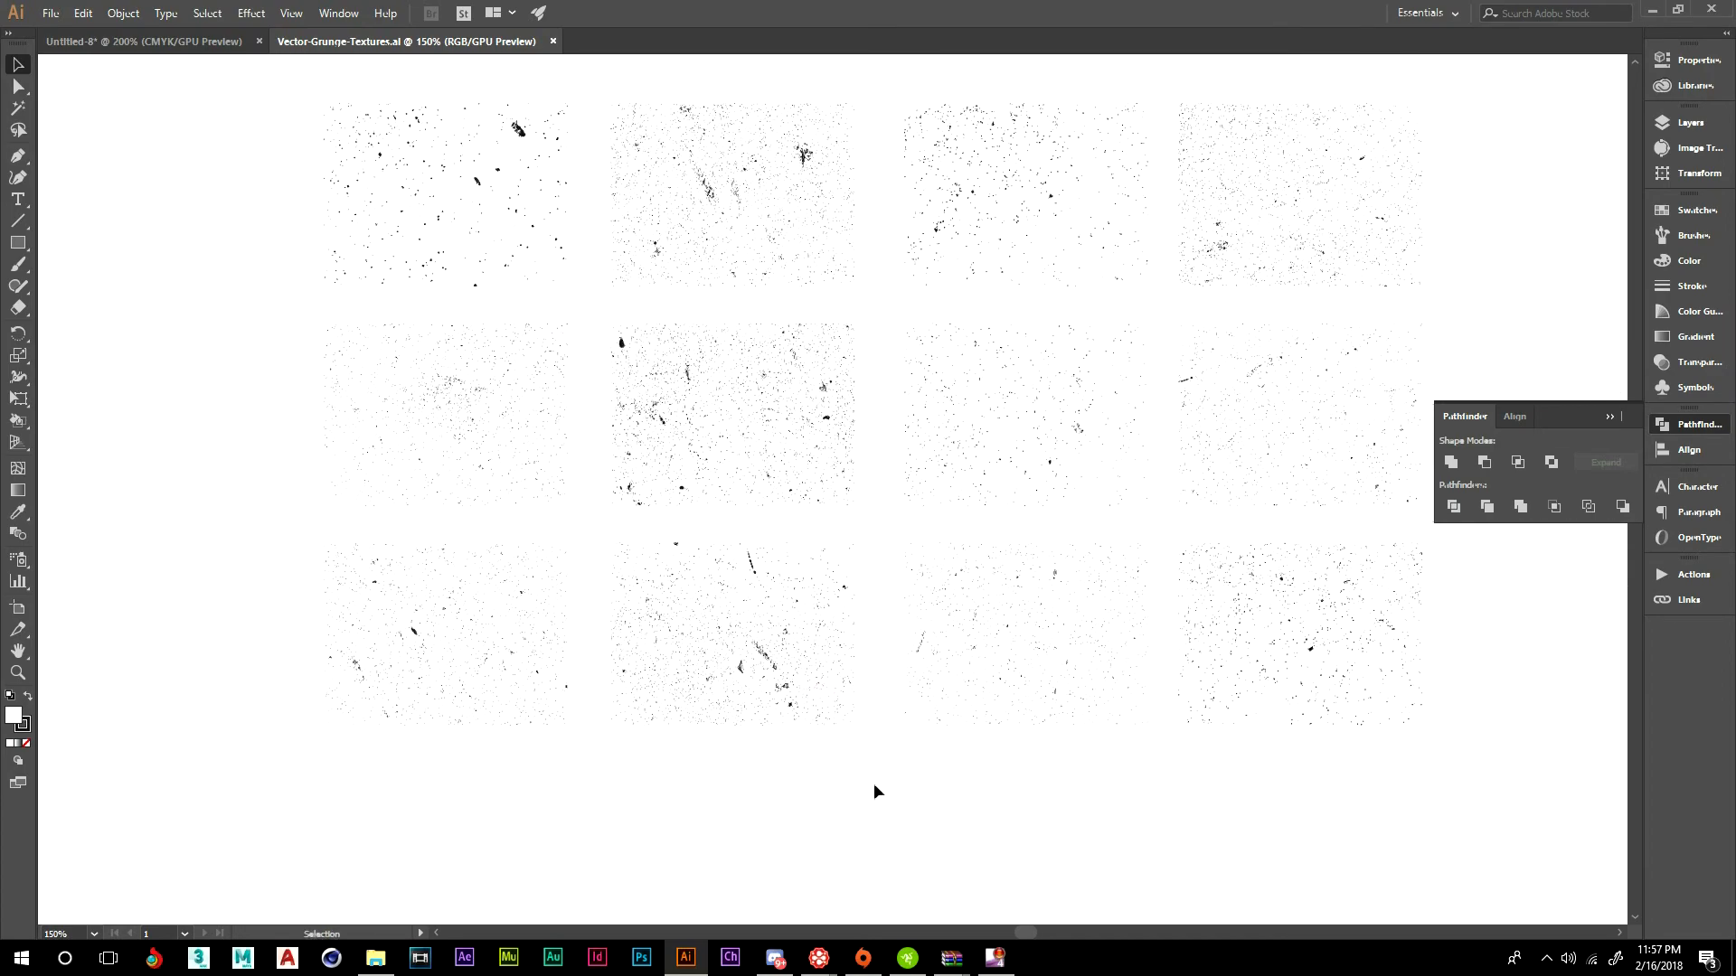
{"action": "left_click_drag", "start_coordinate": [869, 783], "coordinate": [597, 578]}
{"action": "key", "text": "a"}
{"action": "key", "text": "v"}
{"action": "left_click", "coordinate": [116, 44]}
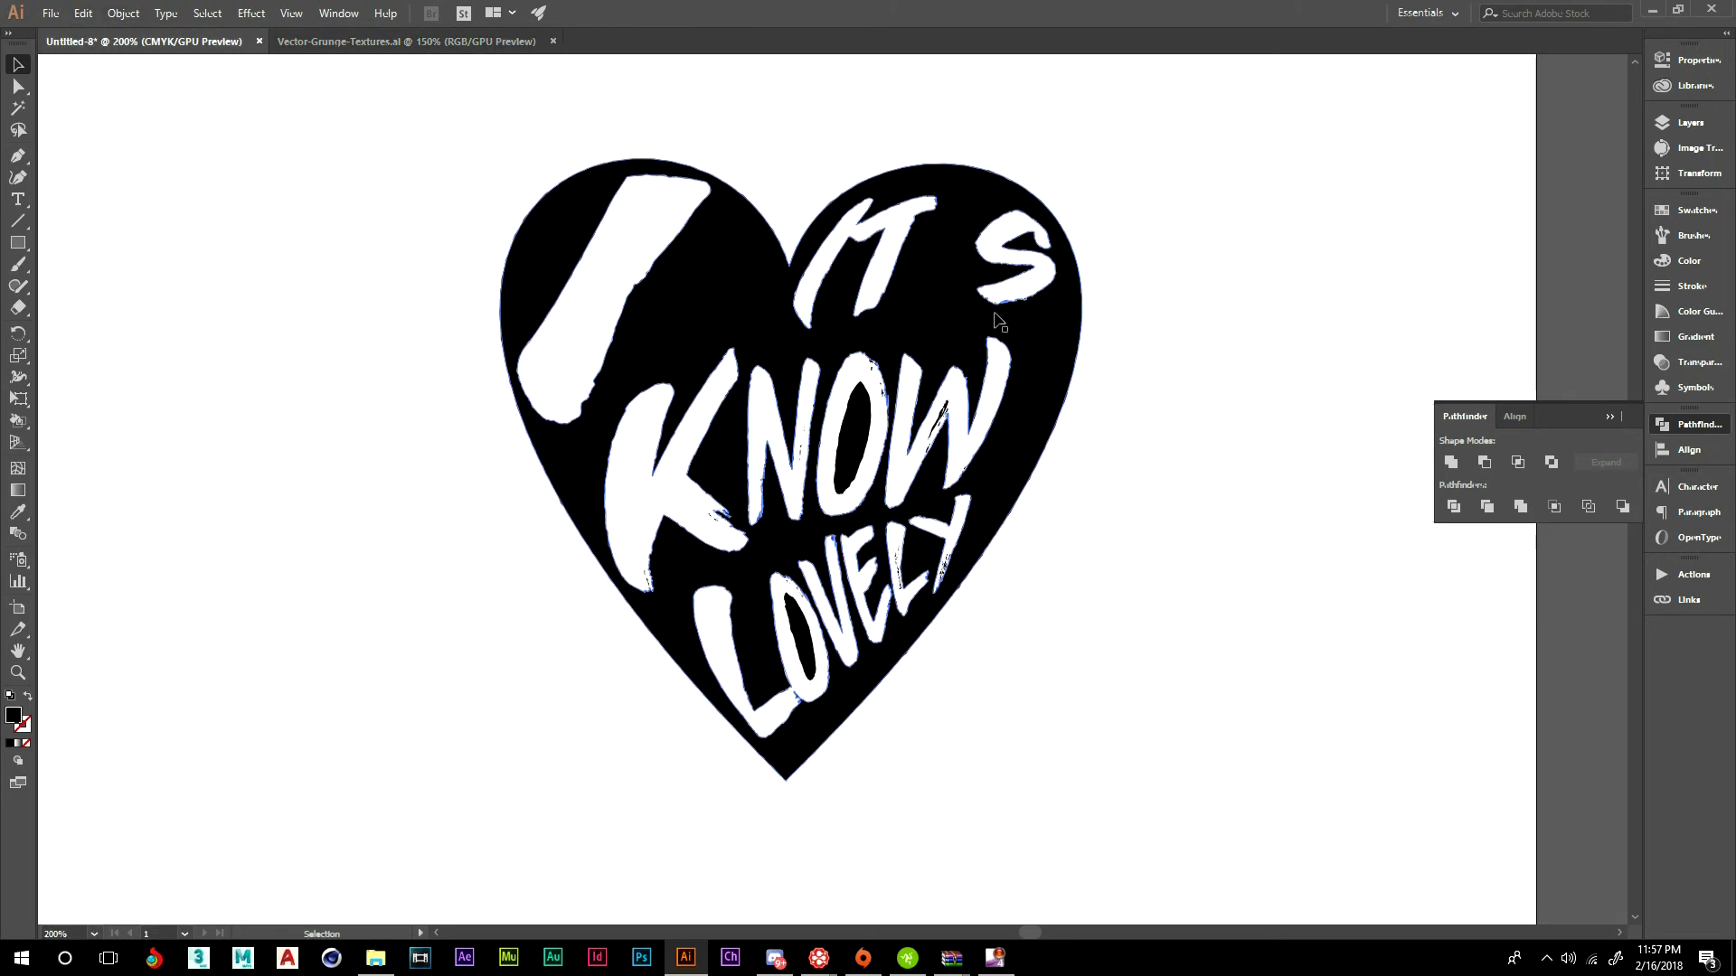
- Make an opacity mask on the heart with Clip turned off and activate the mask for editing
{"action": "left_click", "coordinate": [778, 221]}
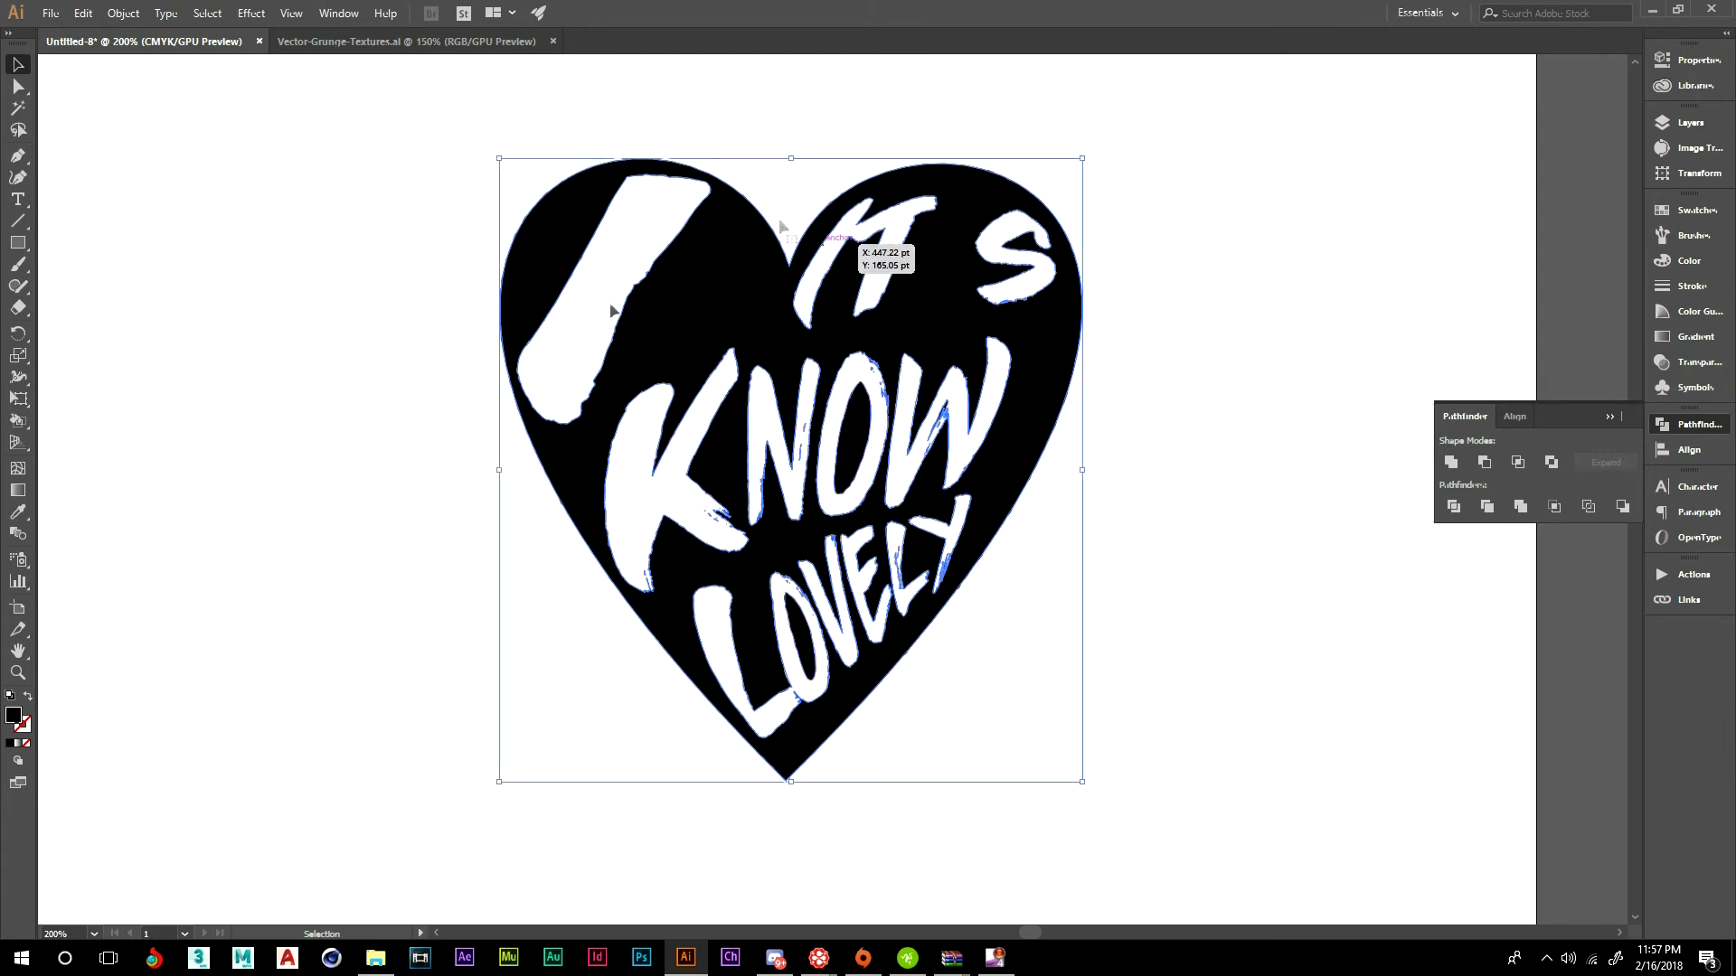
{"action": "left_click", "coordinate": [1610, 417]}
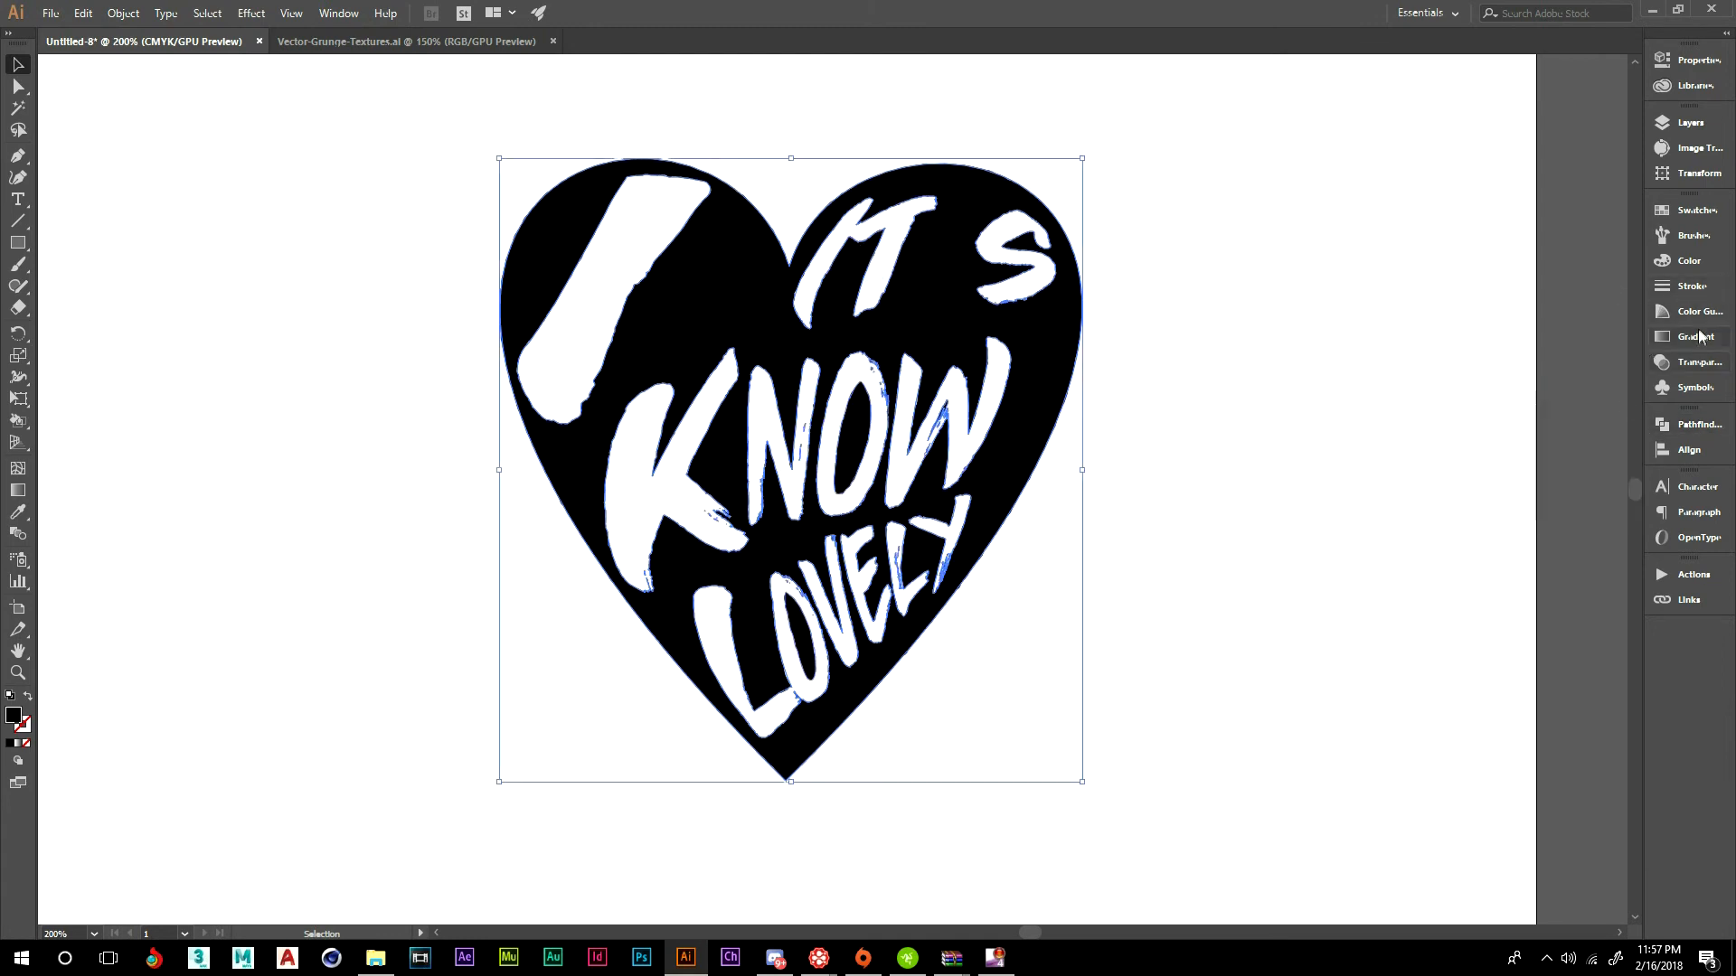
{"action": "left_click", "coordinate": [339, 13]}
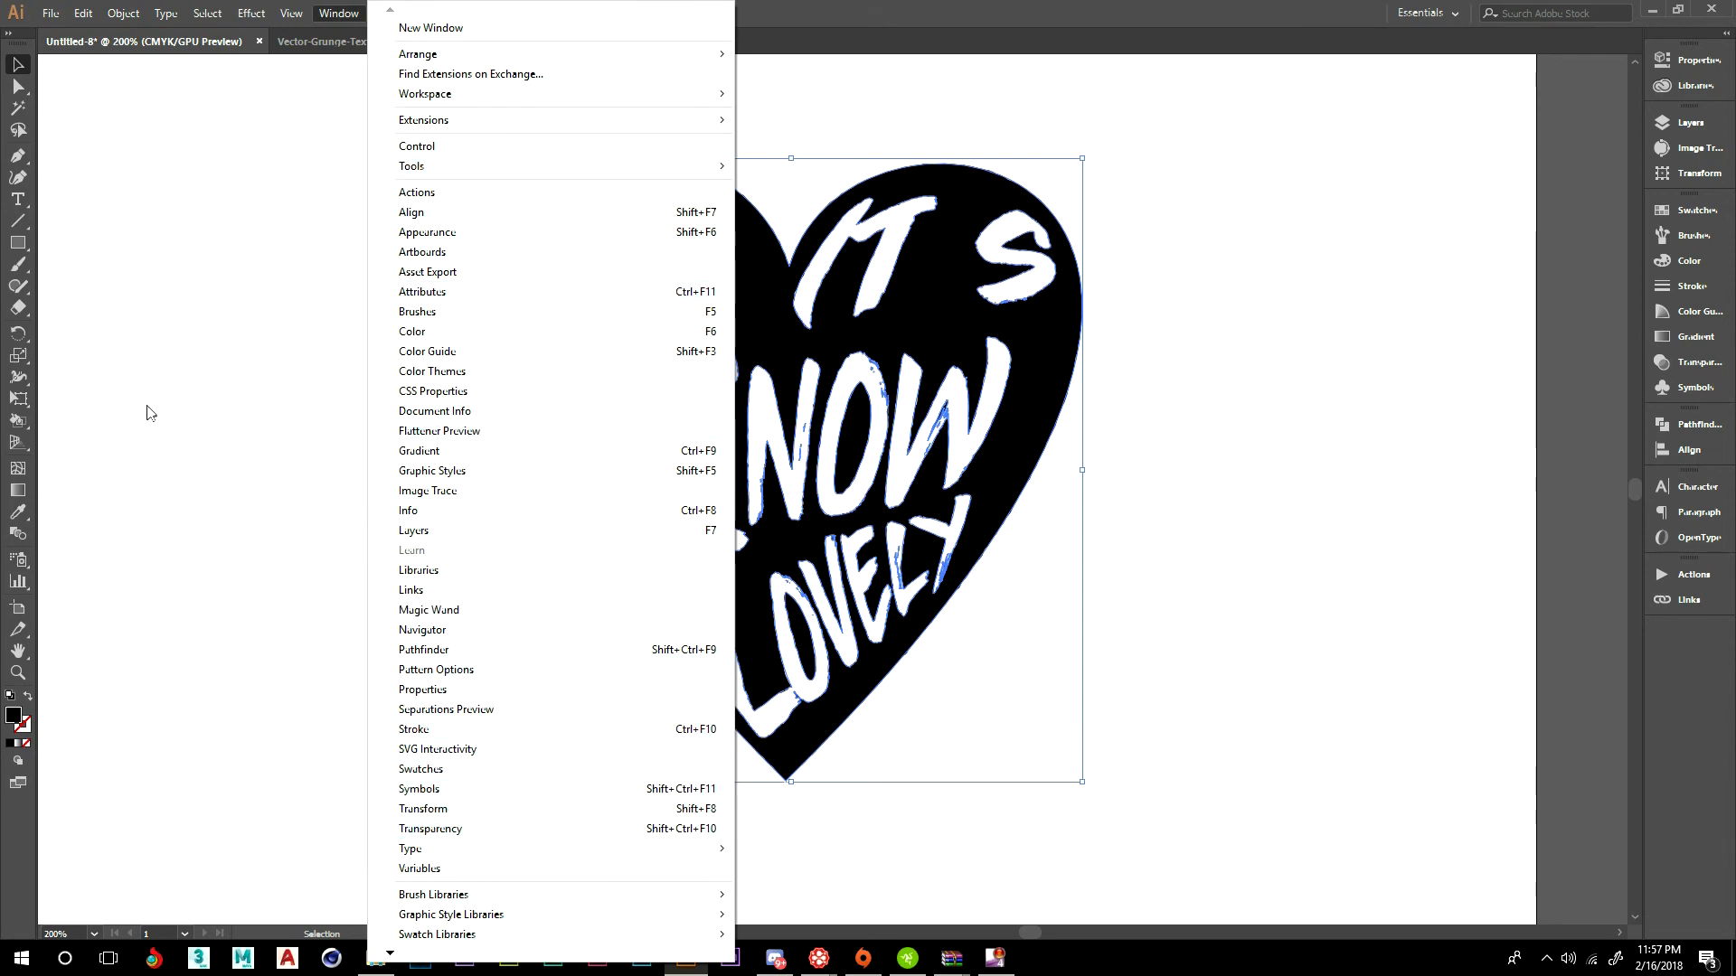
{"action": "left_click", "coordinate": [154, 371]}
{"action": "left_click", "coordinate": [954, 328]}
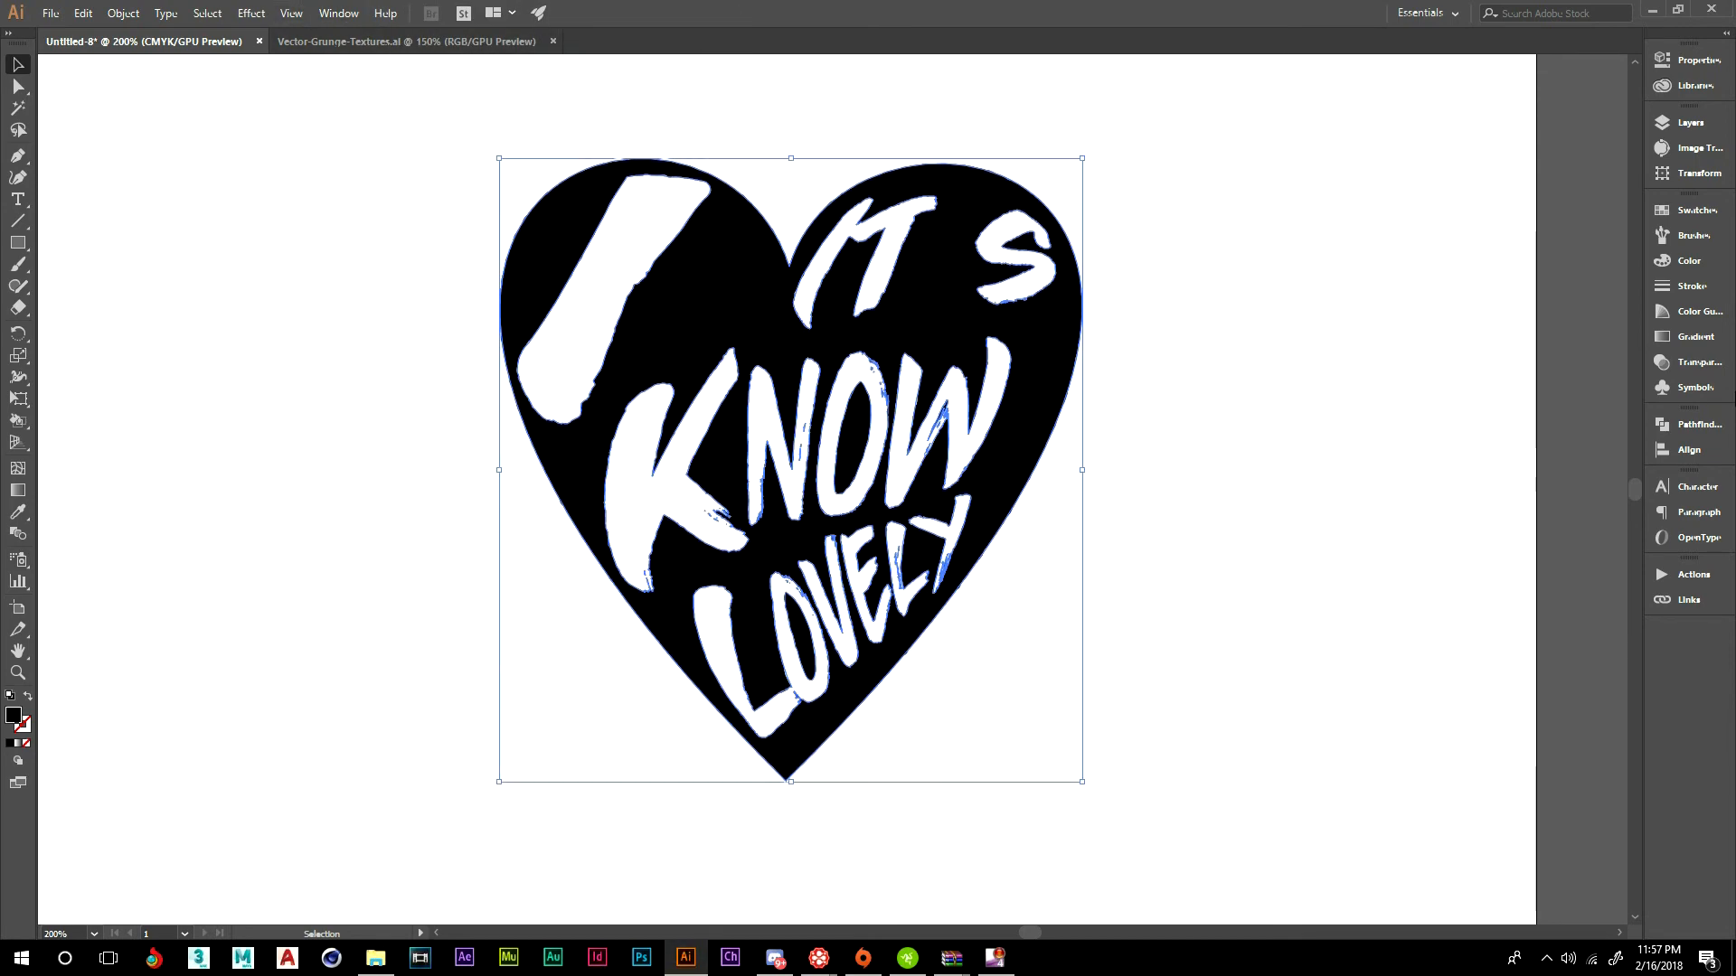
{"action": "left_click", "coordinate": [1700, 362]}
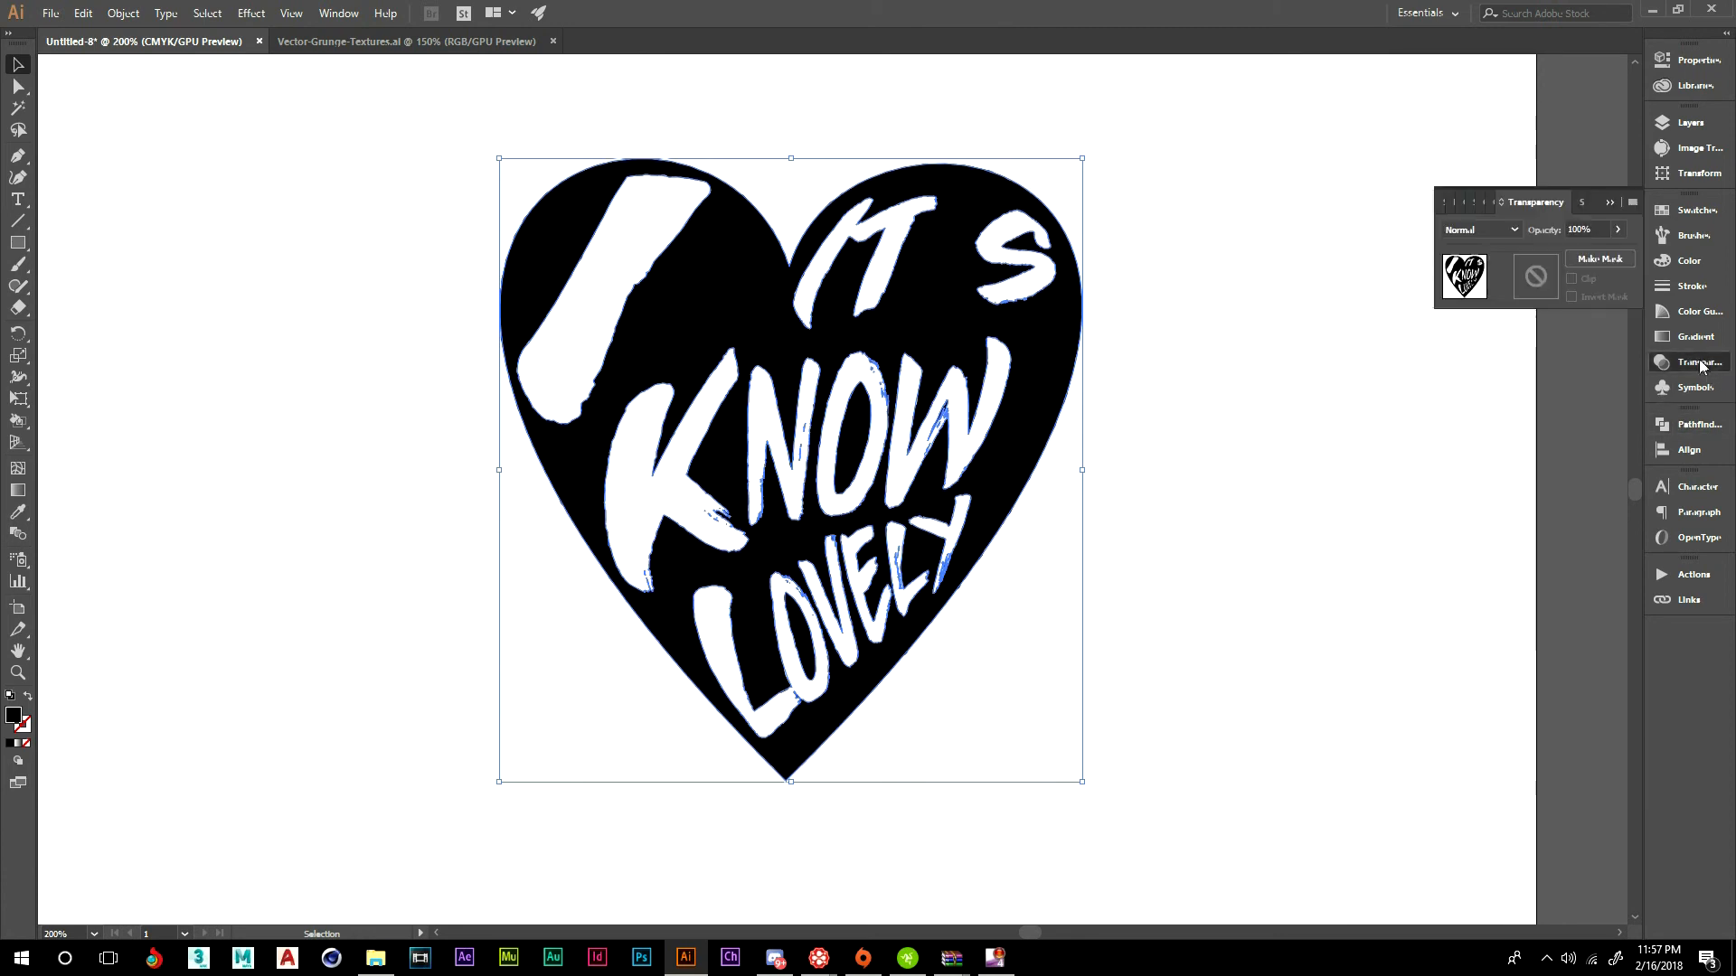
{"action": "left_click", "coordinate": [1591, 258]}
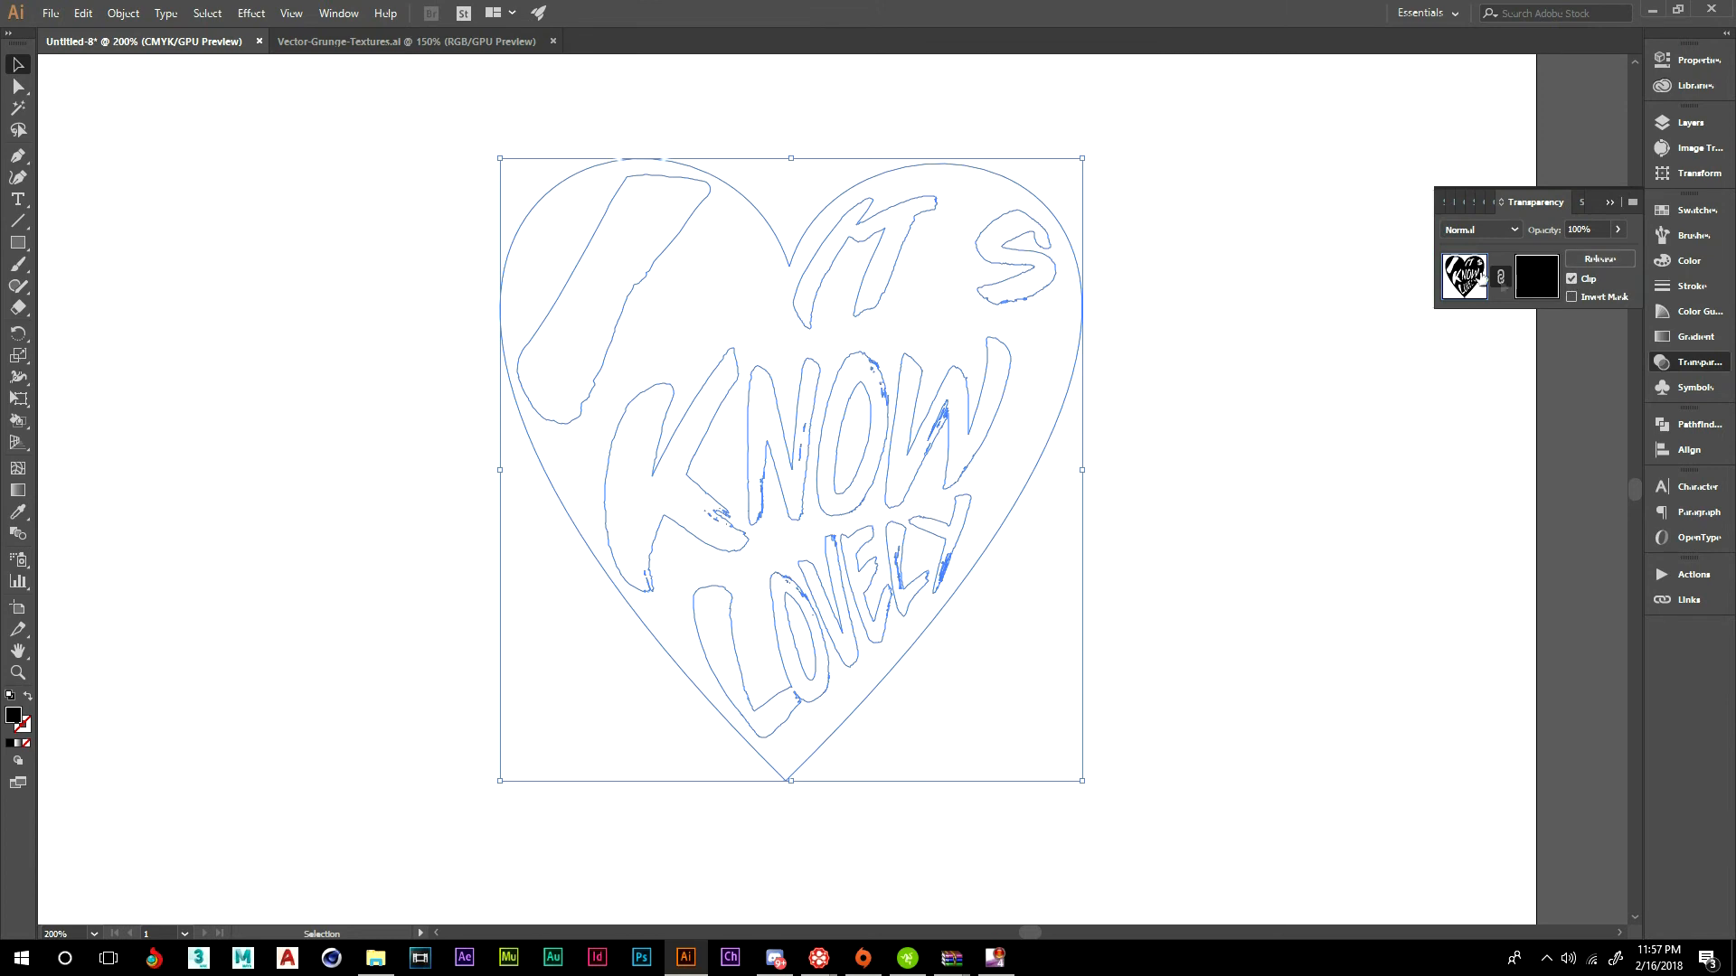
{"action": "left_click", "coordinate": [1572, 280]}
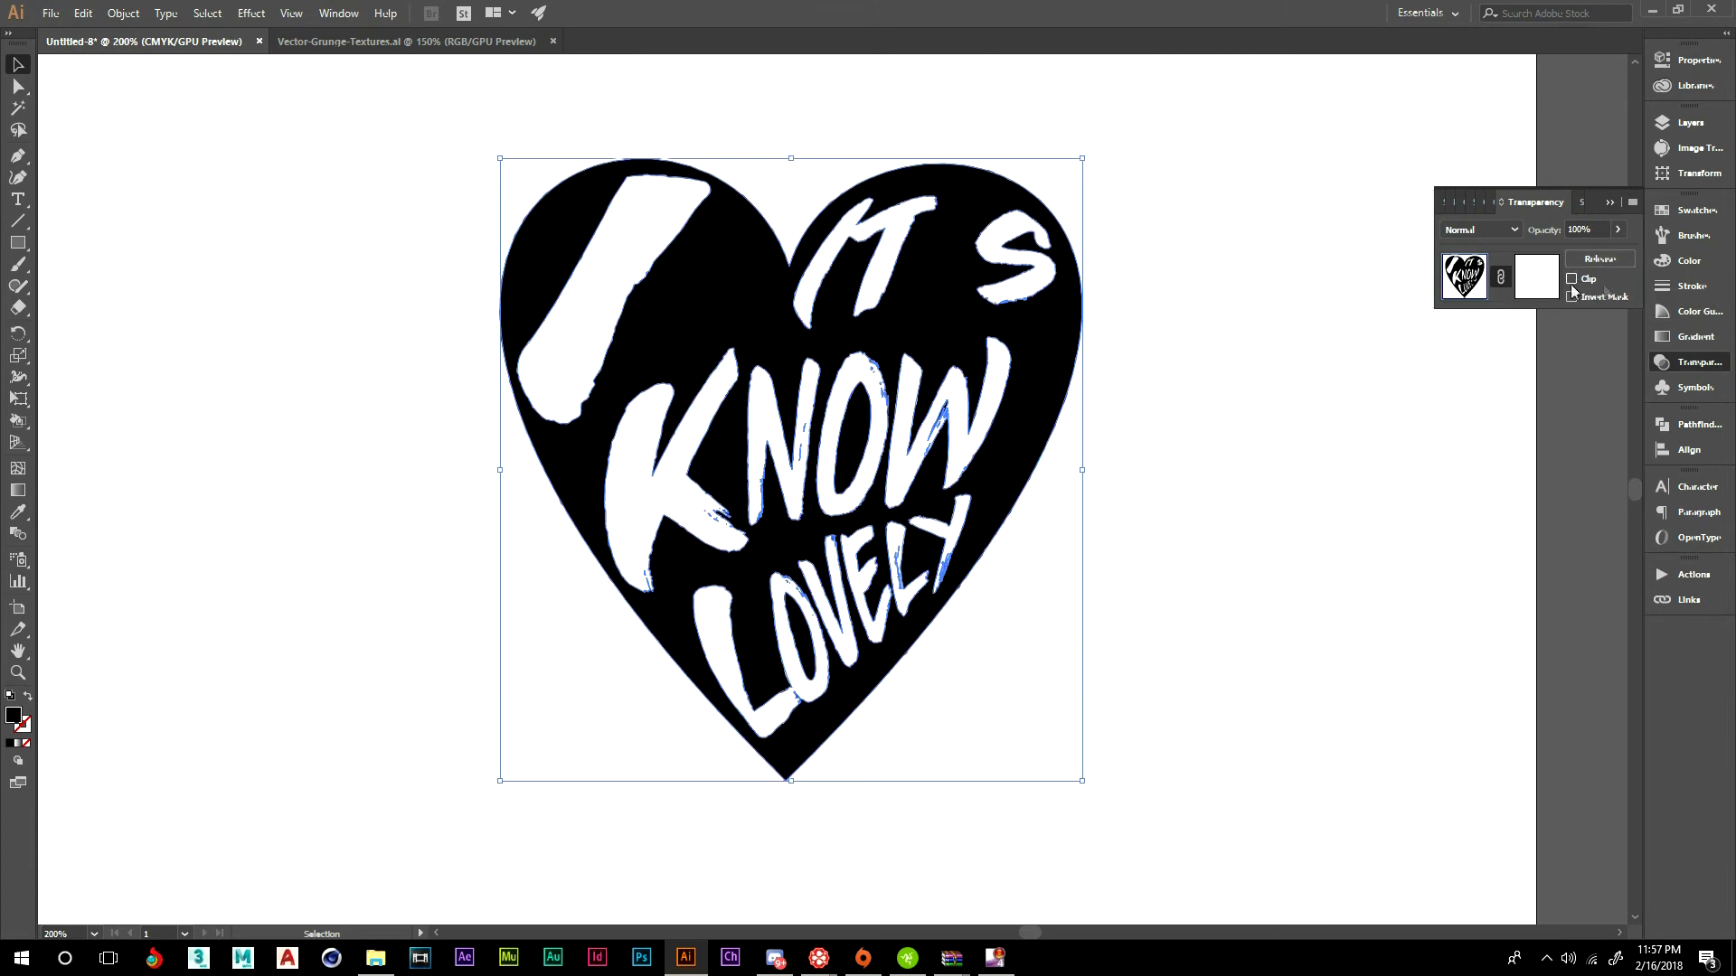
{"action": "left_click", "coordinate": [1528, 282]}
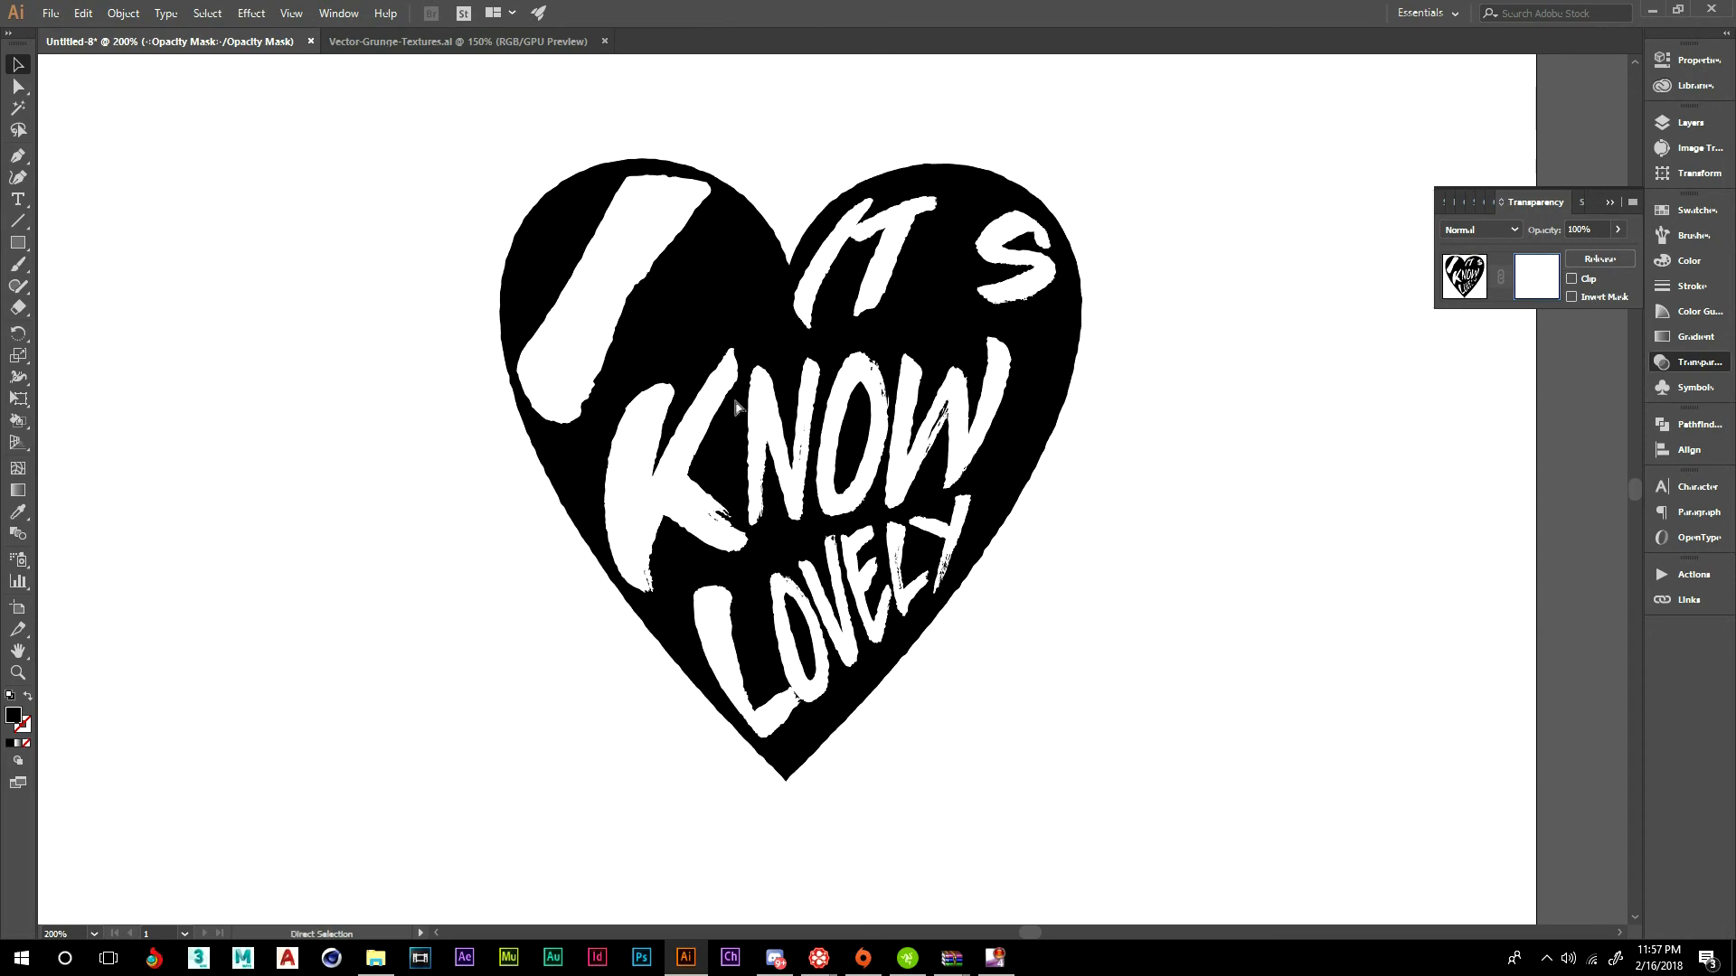
- Paste the grunge texture into the opacity mask and place it over the heart's upper-left lobe
{"action": "key", "text": "ctrl+v"}
{"action": "left_click_drag", "start_coordinate": [991, 370], "coordinate": [1291, 146]}
{"action": "key", "text": "ctrl+z"}
{"action": "left_click_drag", "start_coordinate": [945, 542], "coordinate": [695, 488]}
- Duplicate the grunge texture onto the heart's upper-right lobe and rotate the copy diagonally
{"action": "key", "text": "a"}
{"action": "key", "text": "v"}
{"action": "left_click_drag", "start_coordinate": [852, 501], "coordinate": [935, 314]}
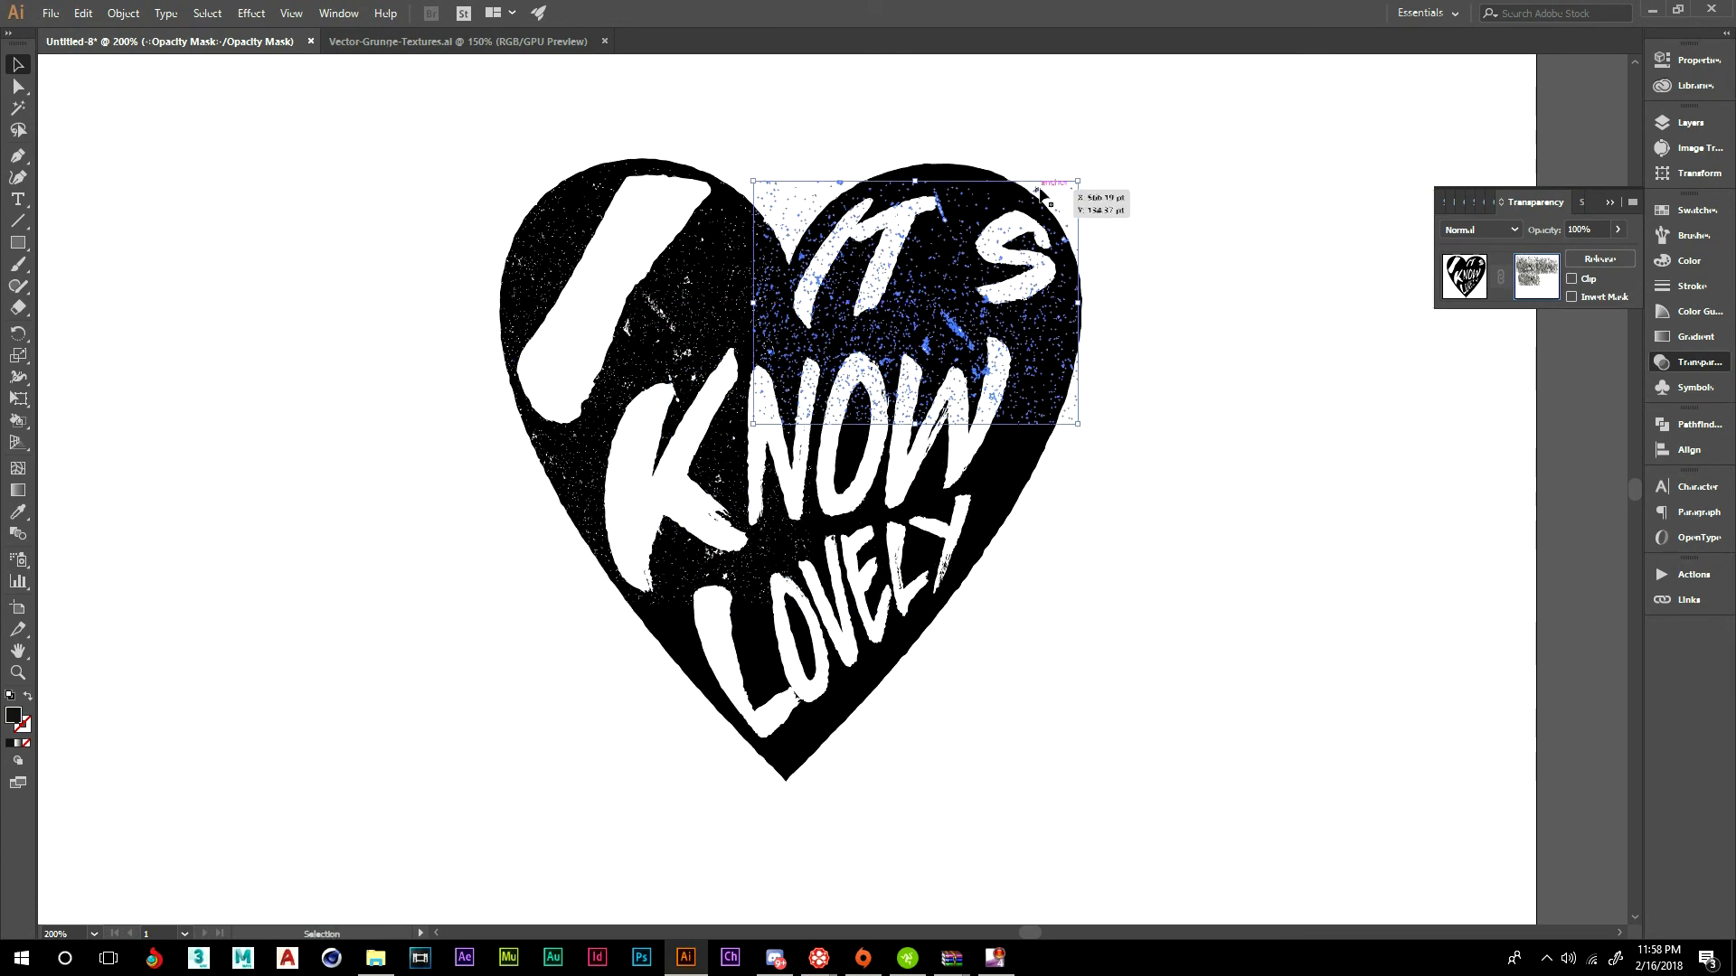
{"action": "left_click_drag", "start_coordinate": [1119, 271], "coordinate": [1117, 269]}
{"action": "left_click", "coordinate": [1075, 198]}
{"action": "left_click_drag", "start_coordinate": [1082, 173], "coordinate": [1128, 282]}
{"action": "left_click_drag", "start_coordinate": [909, 328], "coordinate": [981, 309]}
- Place another grunge texture copy over "Know" and "Lovely" and rotate it to cover the heart's middle
{"action": "key", "text": "ctrl+z"}
{"action": "key", "text": "ctrl+z"}
{"action": "key", "text": "ctrl+z"}
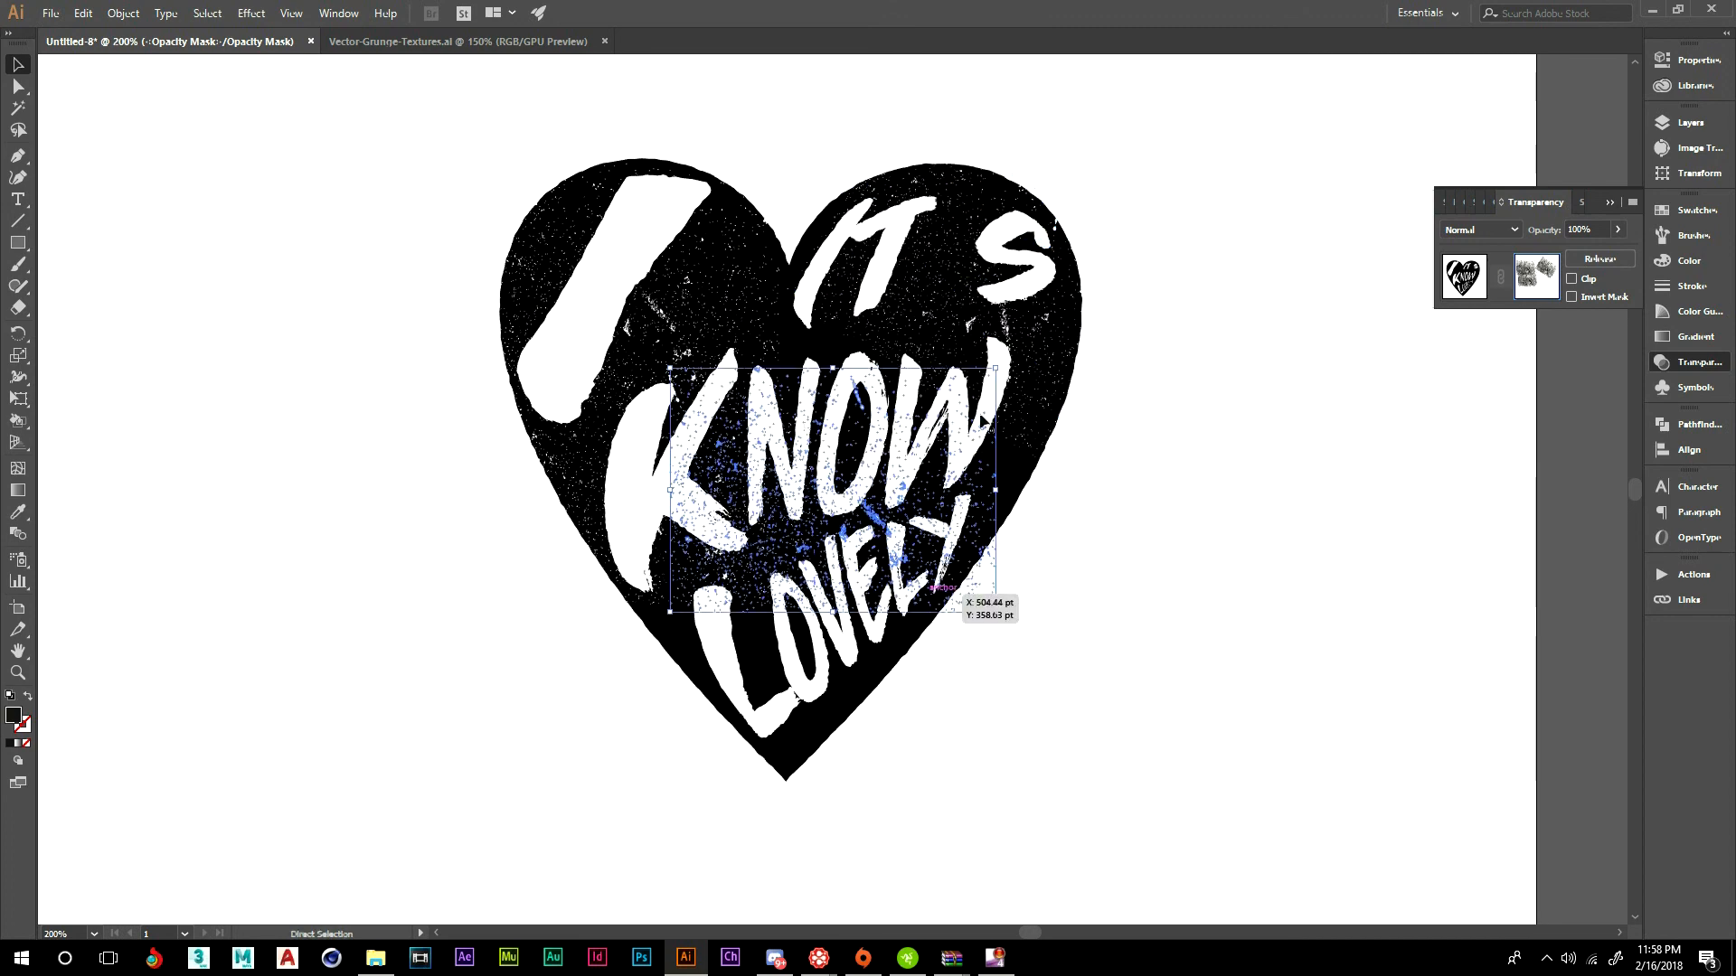
{"action": "left_click_drag", "start_coordinate": [1008, 357], "coordinate": [1054, 511]}
{"action": "left_click_drag", "start_coordinate": [914, 479], "coordinate": [944, 441]}
{"action": "left_click", "coordinate": [1183, 399]}
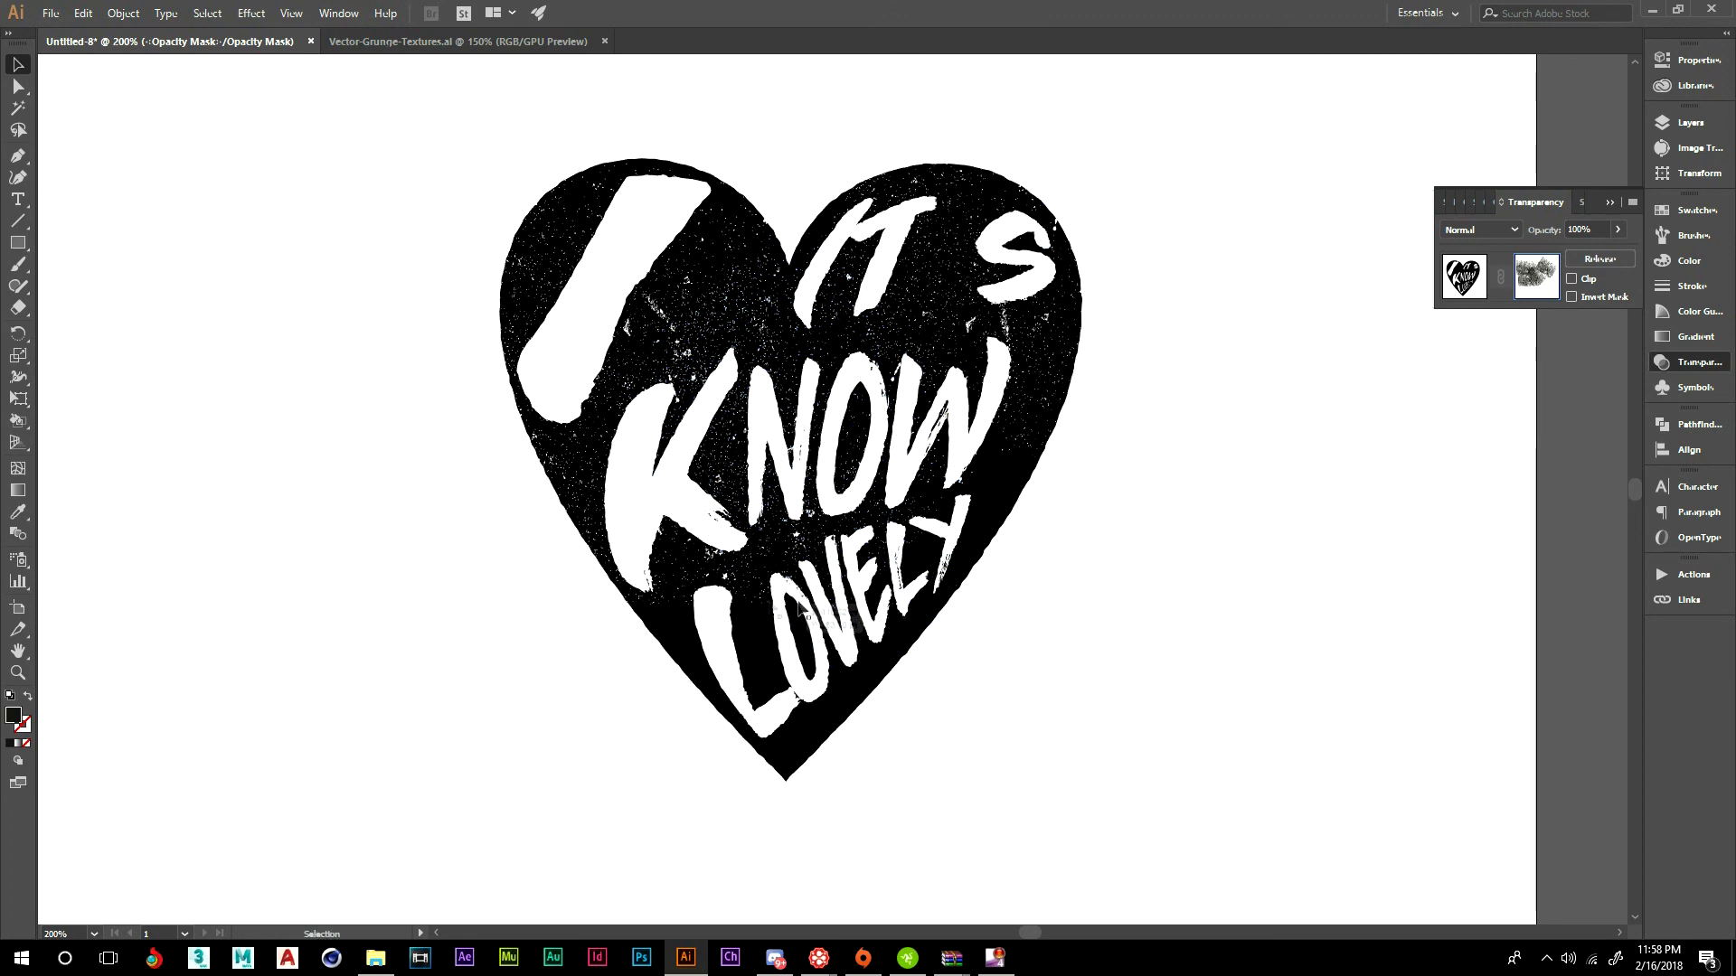
- Add rotated copies of the grunge texture over the heart's lower tip and its right side
{"action": "left_click_drag", "start_coordinate": [856, 576], "coordinate": [778, 751]}
{"action": "left_click_drag", "start_coordinate": [995, 602], "coordinate": [988, 659]}
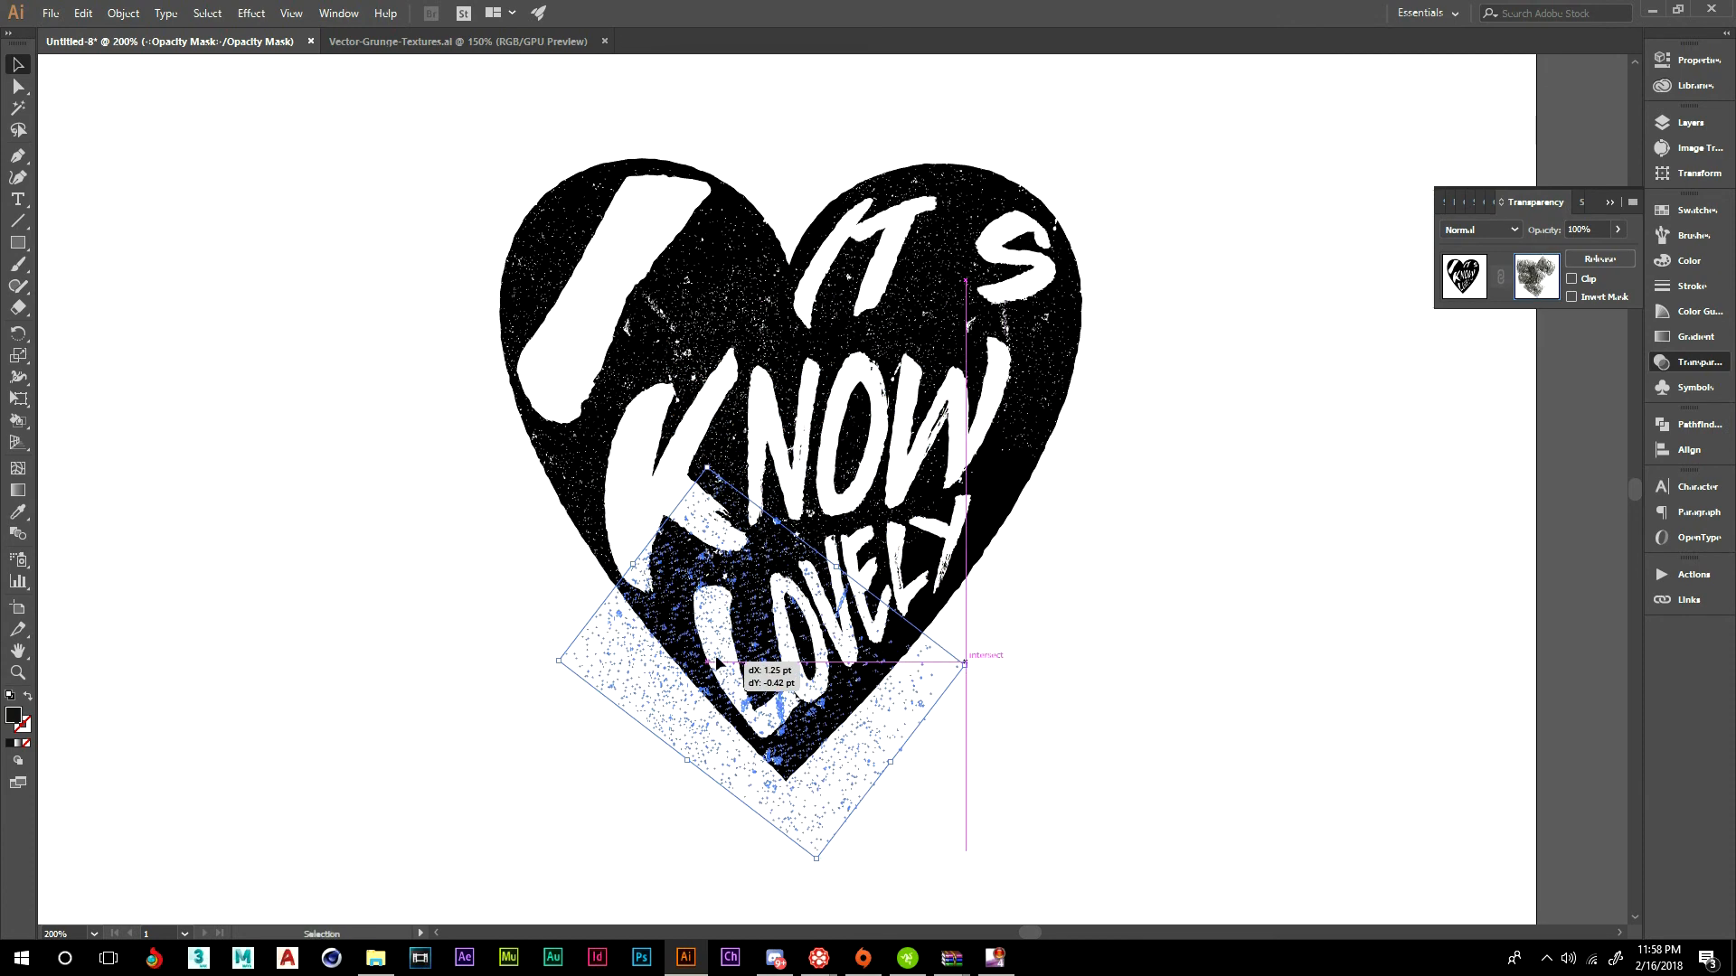
{"action": "key", "text": "a"}
{"action": "key", "text": "v"}
{"action": "left_click_drag", "start_coordinate": [850, 669], "coordinate": [1031, 434]}
{"action": "left_click", "coordinate": [1039, 787]}
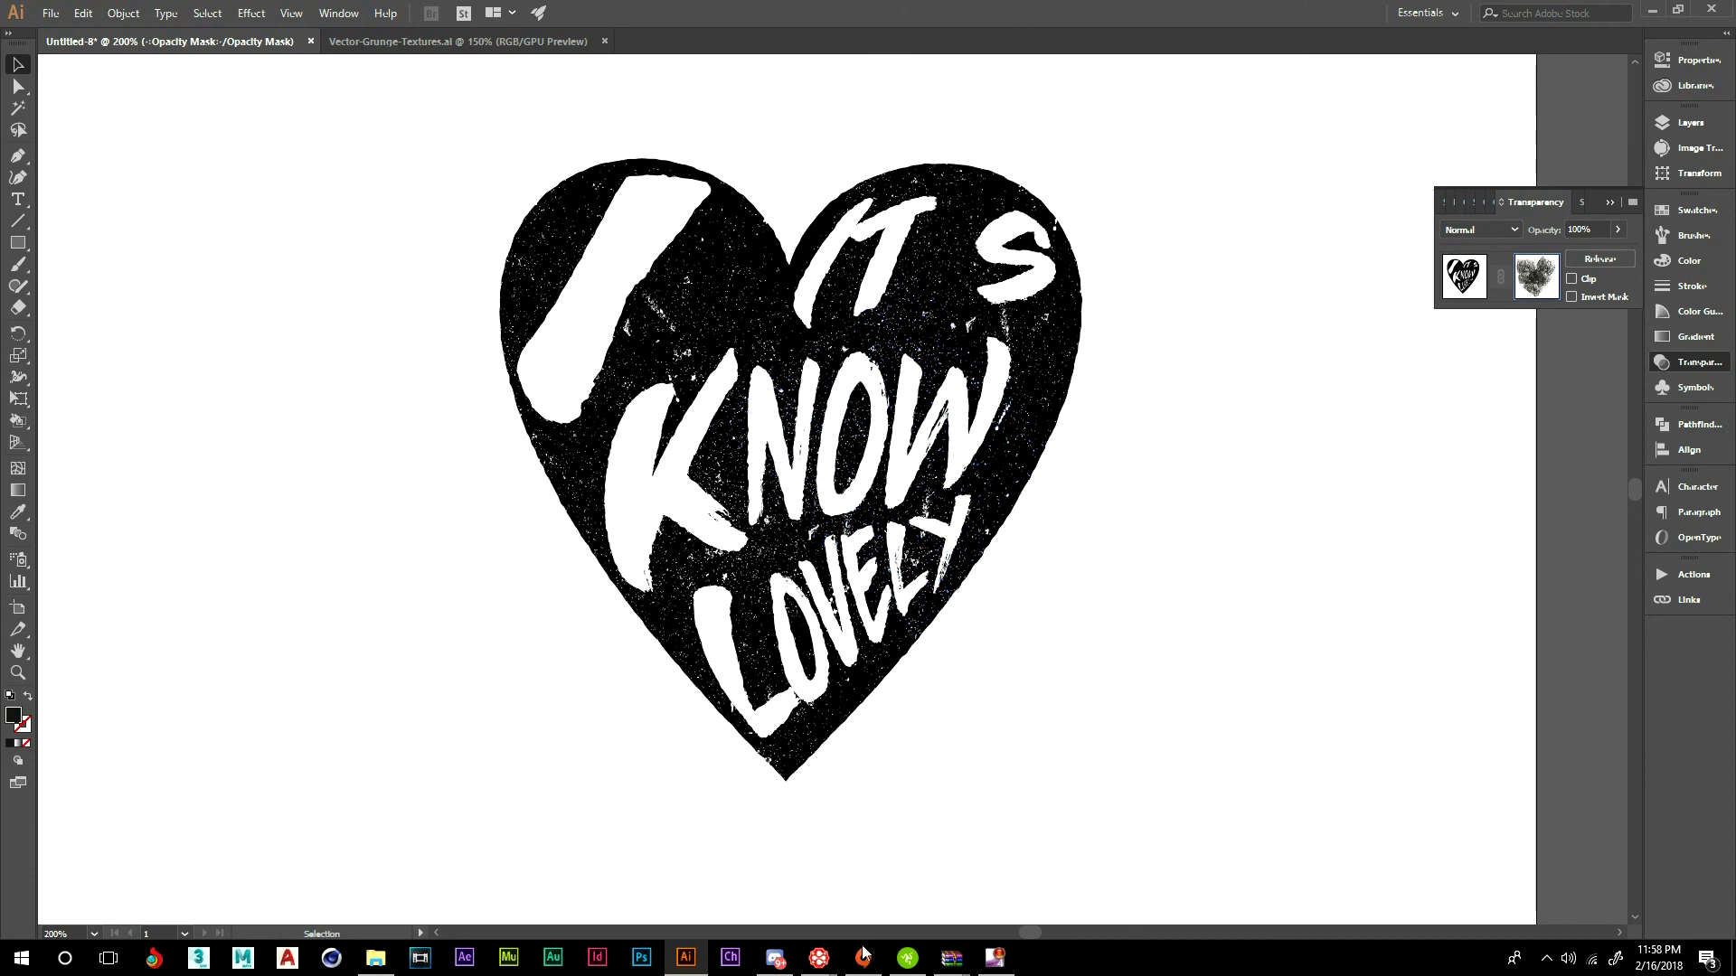
- Layer more grunge texture over the centre of the heart to make the mask's speckling denser
{"action": "key", "text": "a"}
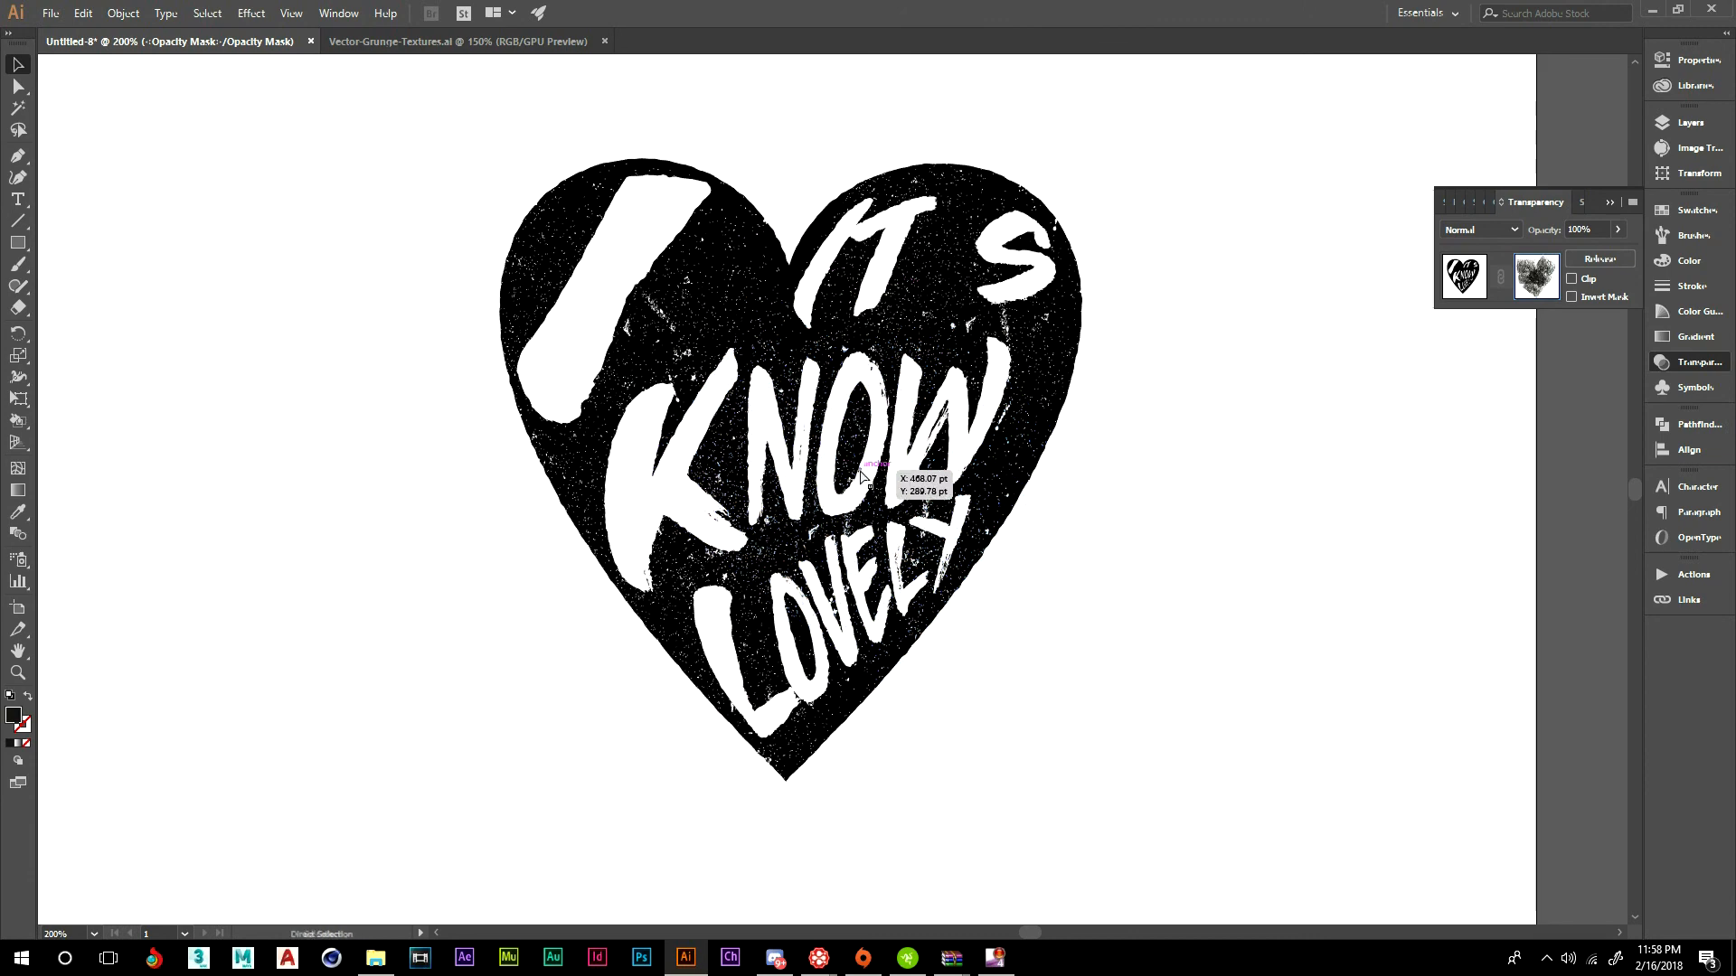
{"action": "left_click_drag", "start_coordinate": [864, 477], "coordinate": [763, 279]}
{"action": "key", "text": "v"}
{"action": "key", "text": "a"}
{"action": "left_click_drag", "start_coordinate": [949, 447], "coordinate": [1338, 479]}
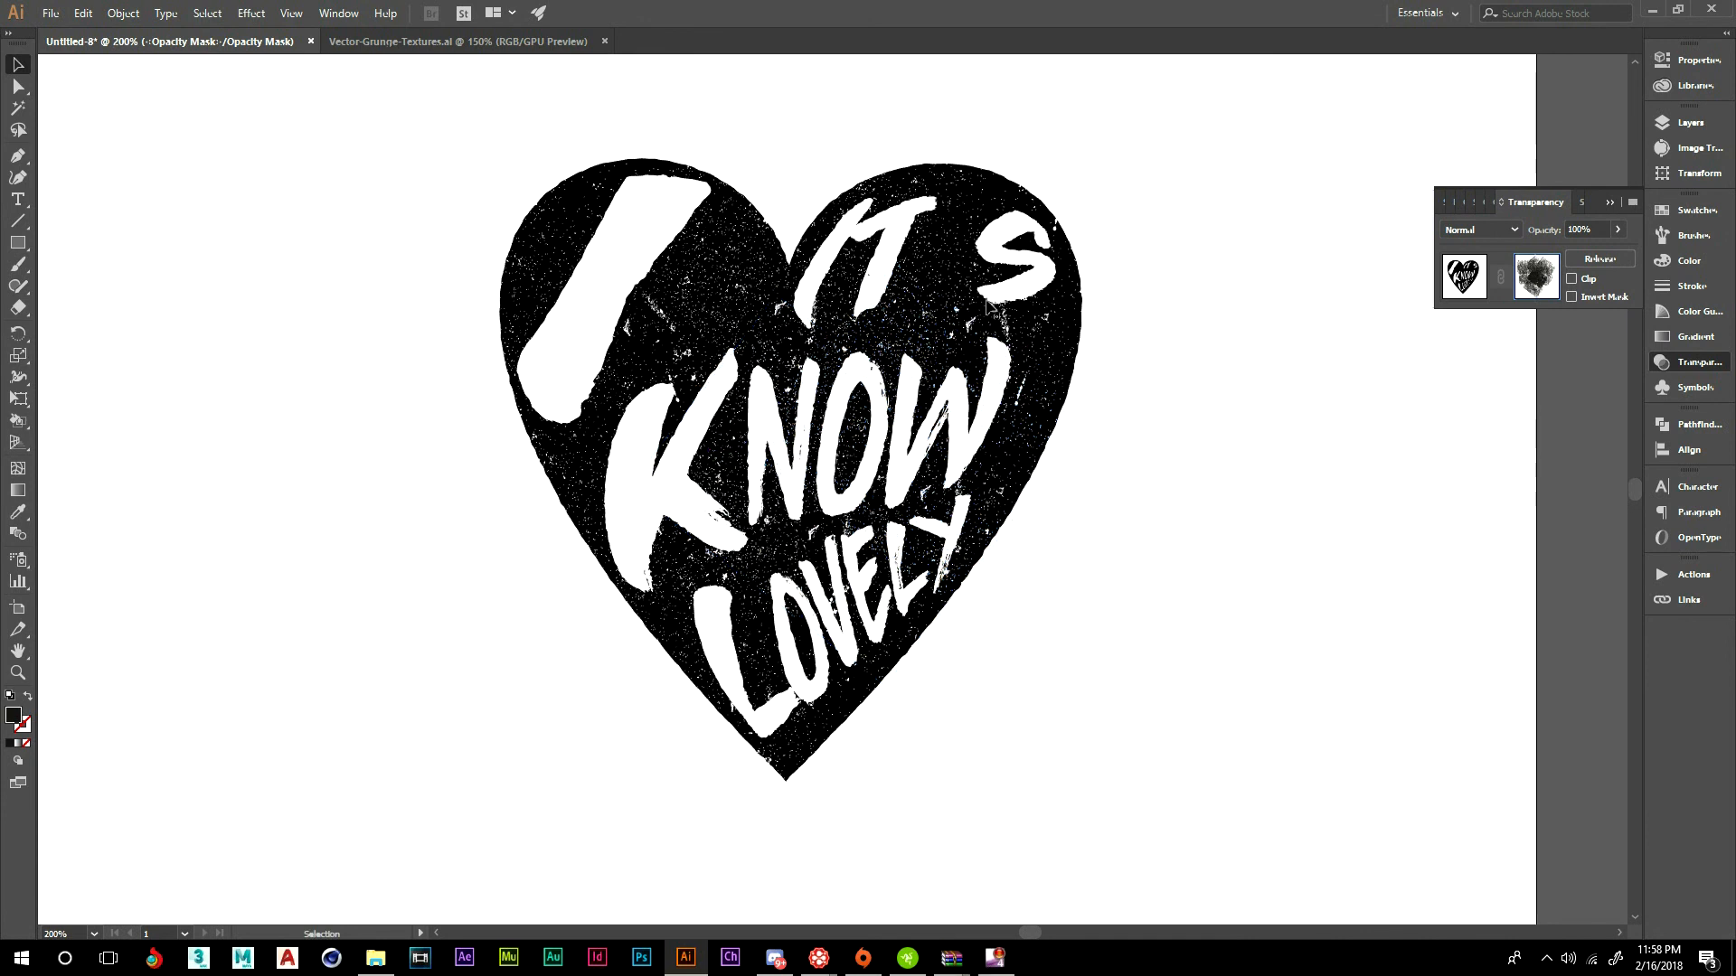
{"action": "left_click", "coordinate": [1608, 202]}
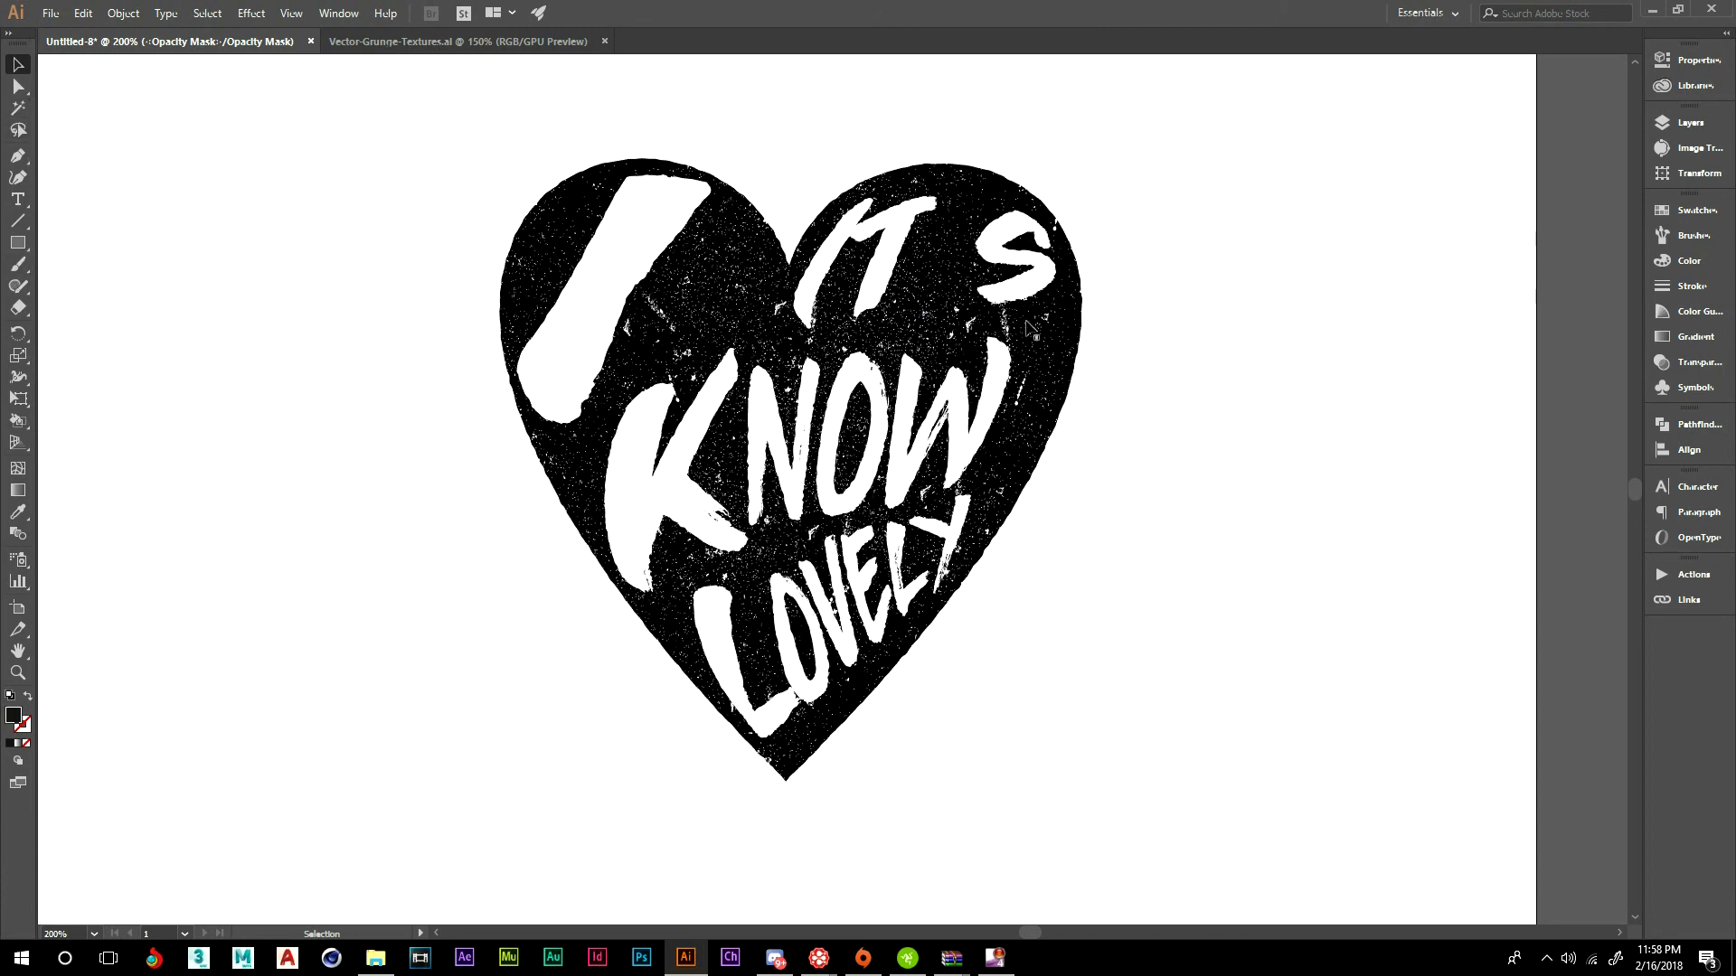
- Leave the opacity mask for the artwork, shift the textured heart slightly up and left, and deselect it
{"action": "mouse_move", "coordinate": [1018, 301]}
{"action": "left_mouse_down"}
{"action": "mouse_move", "coordinate": [669, 299]}
{"action": "mouse_move", "coordinate": [1008, 321]}
{"action": "left_mouse_up"}
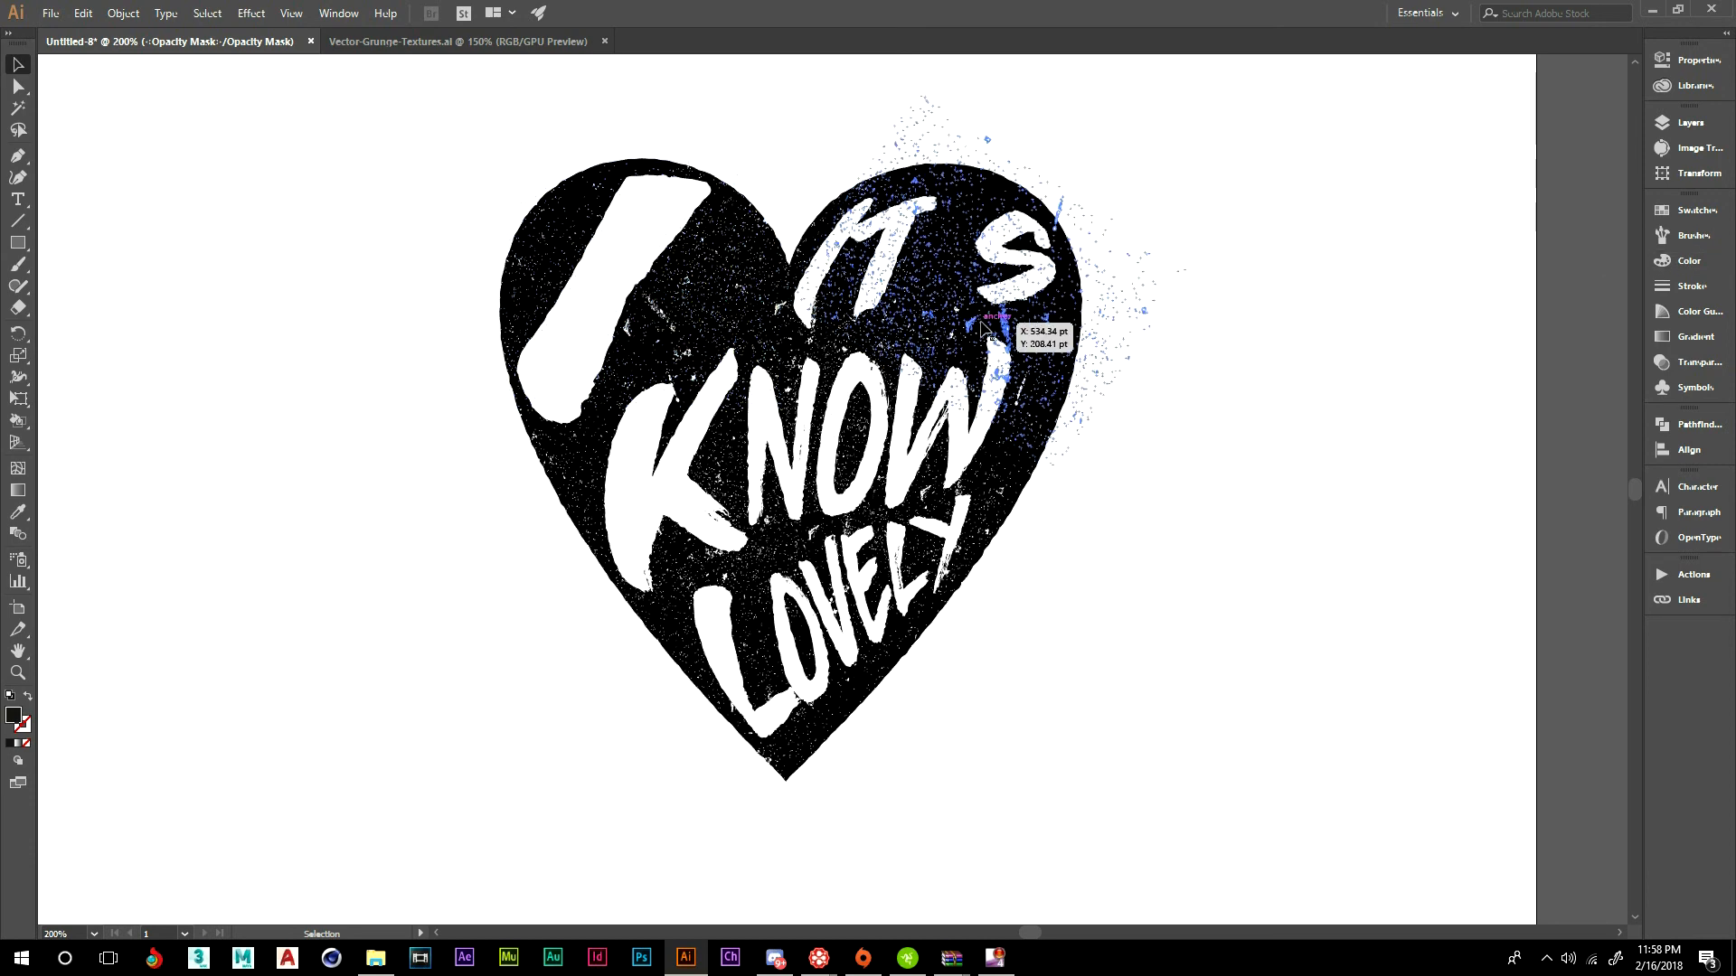
{"action": "left_click_drag", "start_coordinate": [1157, 407], "coordinate": [1130, 479]}
{"action": "left_click", "coordinate": [1698, 362]}
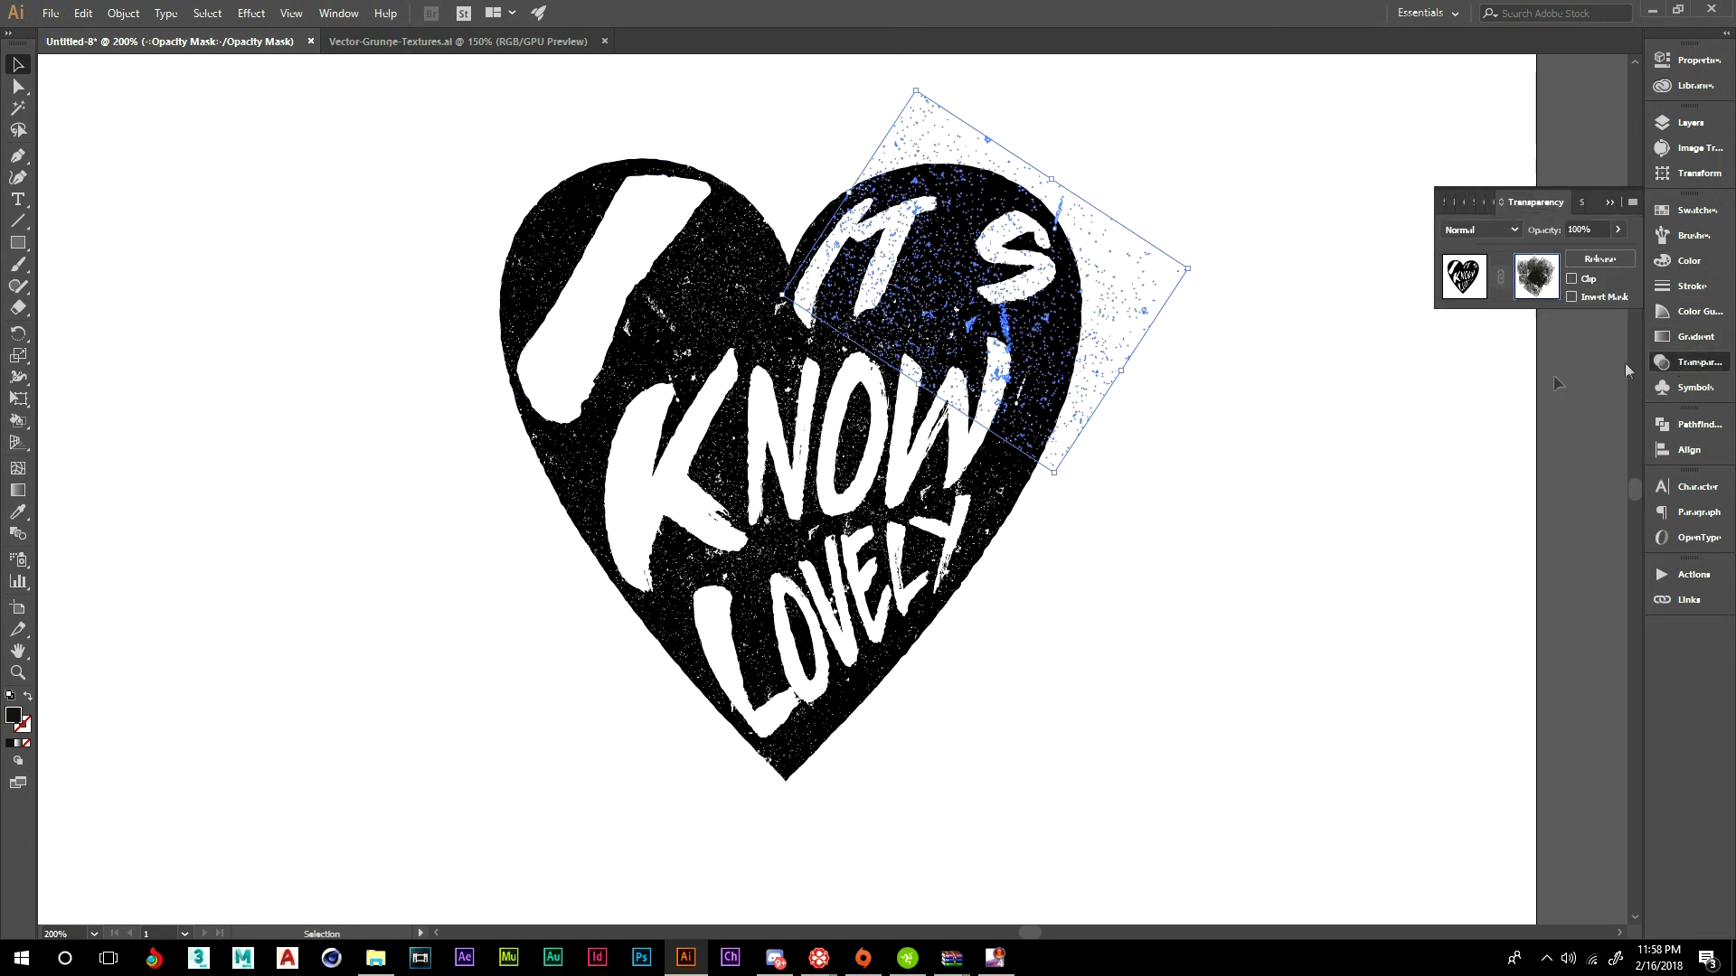
{"action": "left_click", "coordinate": [1466, 265]}
{"action": "mouse_move", "coordinate": [904, 292]}
{"action": "left_mouse_down"}
{"action": "mouse_move", "coordinate": [950, 354]}
{"action": "mouse_move", "coordinate": [922, 271]}
{"action": "left_mouse_up"}
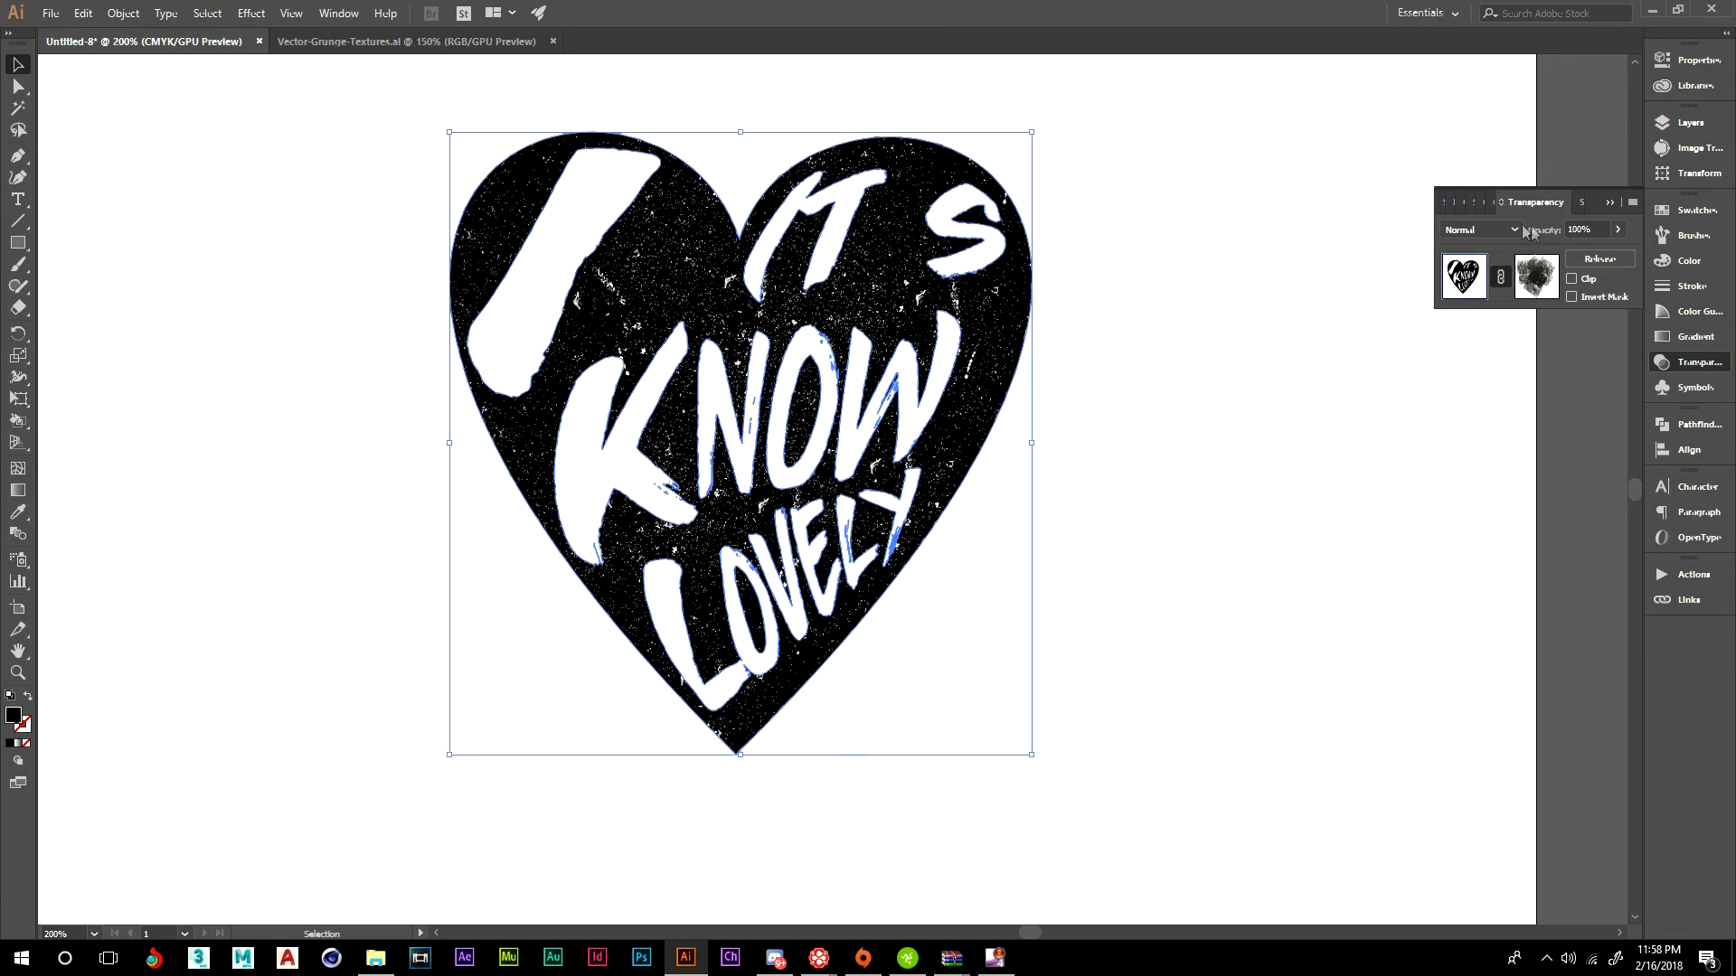
{"action": "left_click", "coordinate": [1610, 204]}
{"action": "mouse_move", "coordinate": [1159, 160]}
{"action": "left_mouse_down"}
{"action": "mouse_move", "coordinate": [1232, 175]}
{"action": "mouse_move", "coordinate": [1175, 140]}
{"action": "left_mouse_up"}
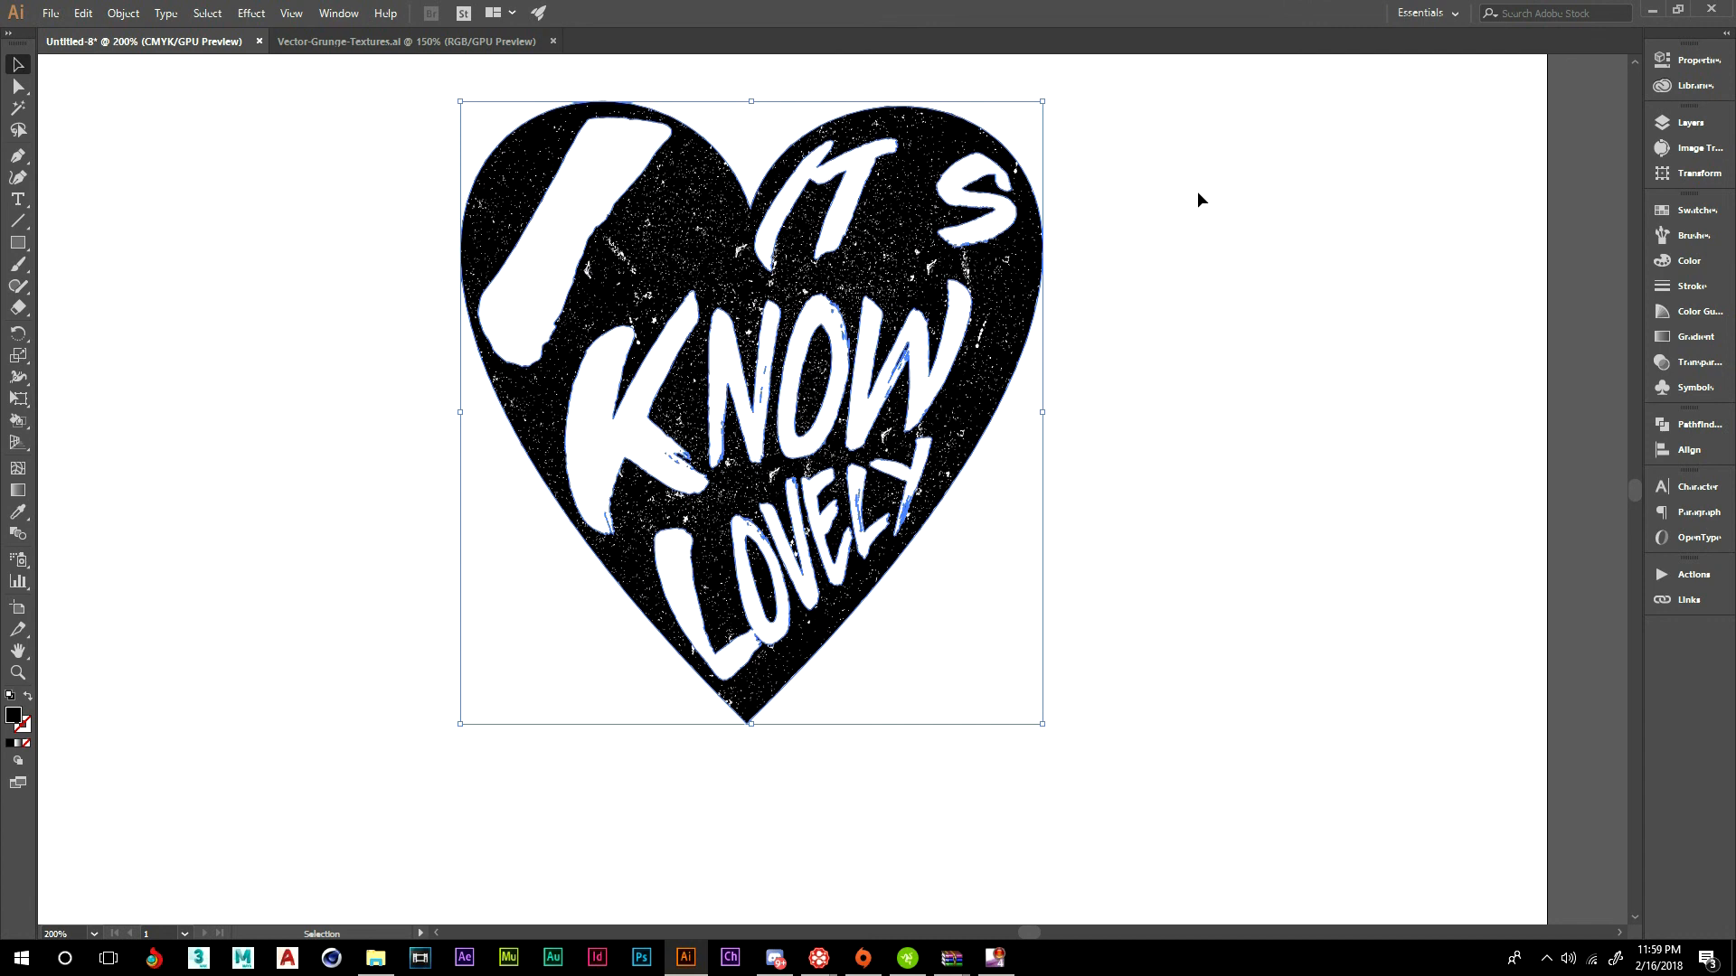
{"action": "left_click", "coordinate": [1200, 199]}
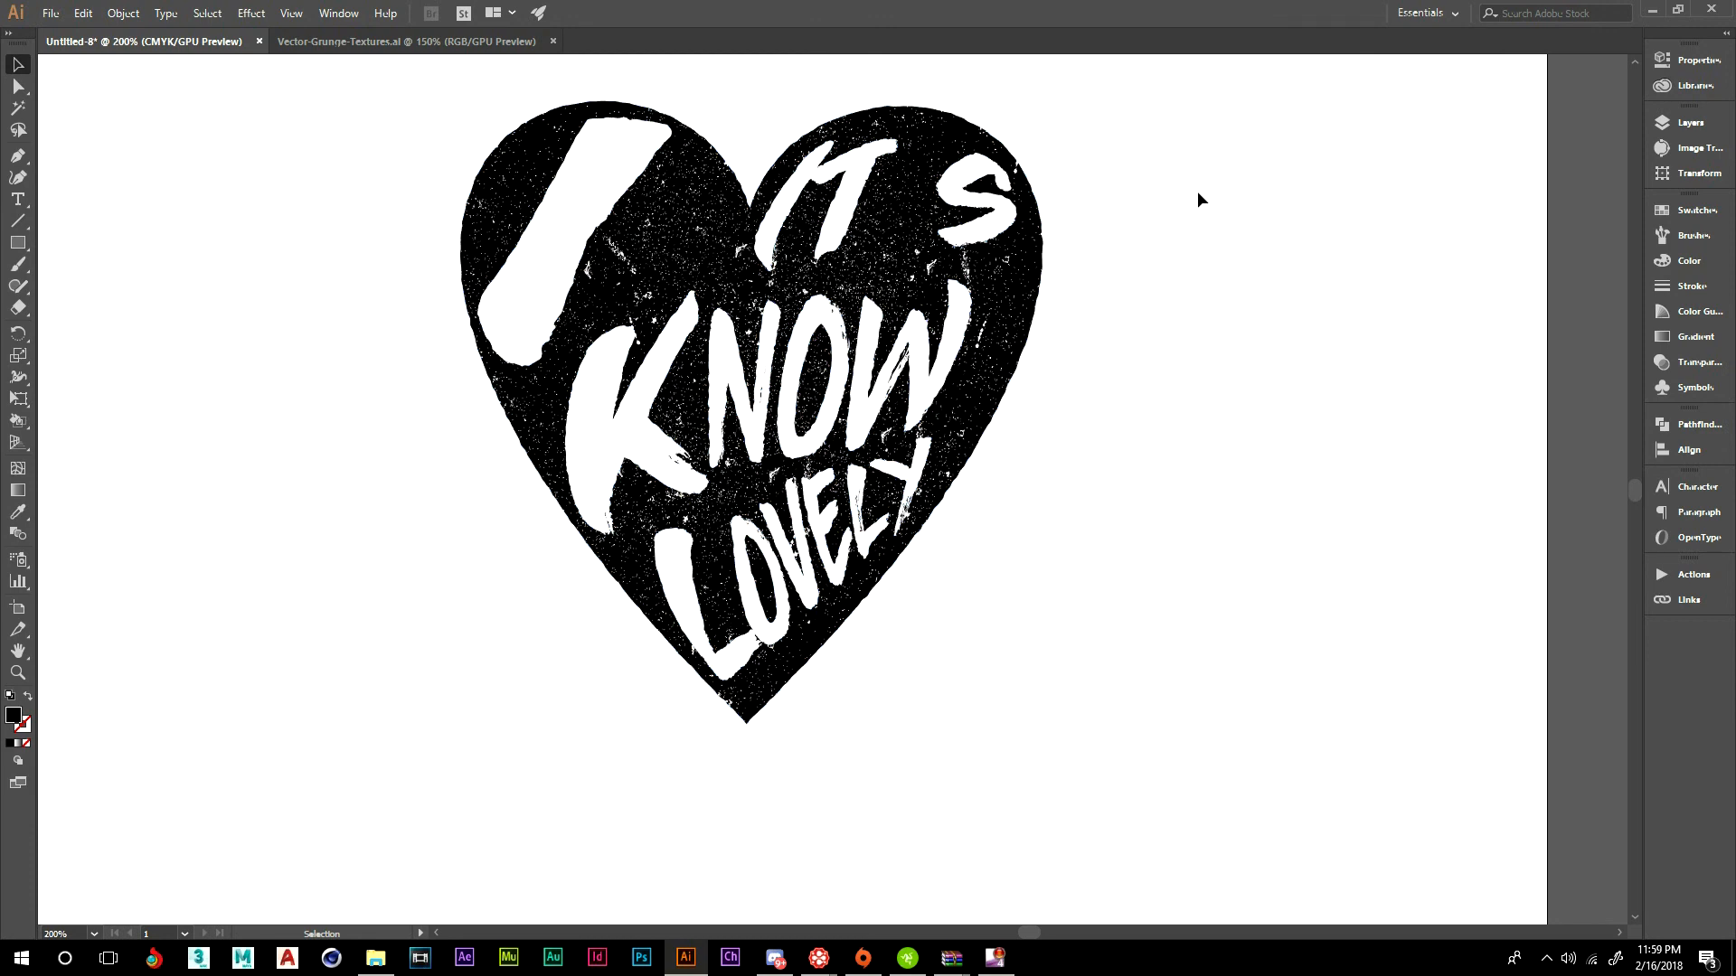